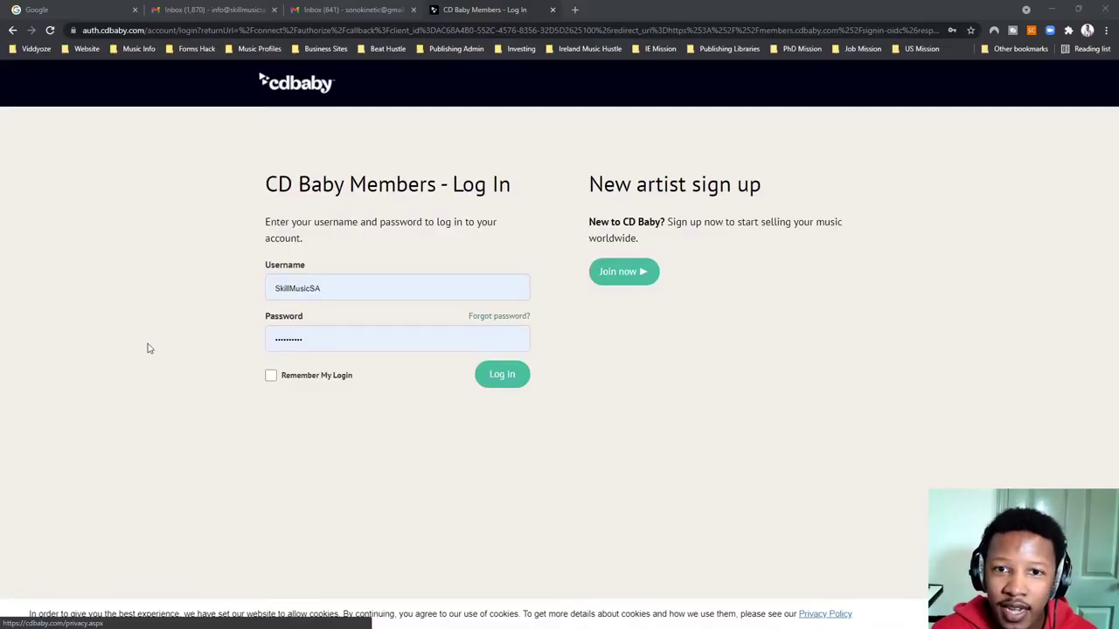
Step: Search Google for cdbaby in a new tab and open the CD Baby members log-in page
click(574, 11)
text(cd)
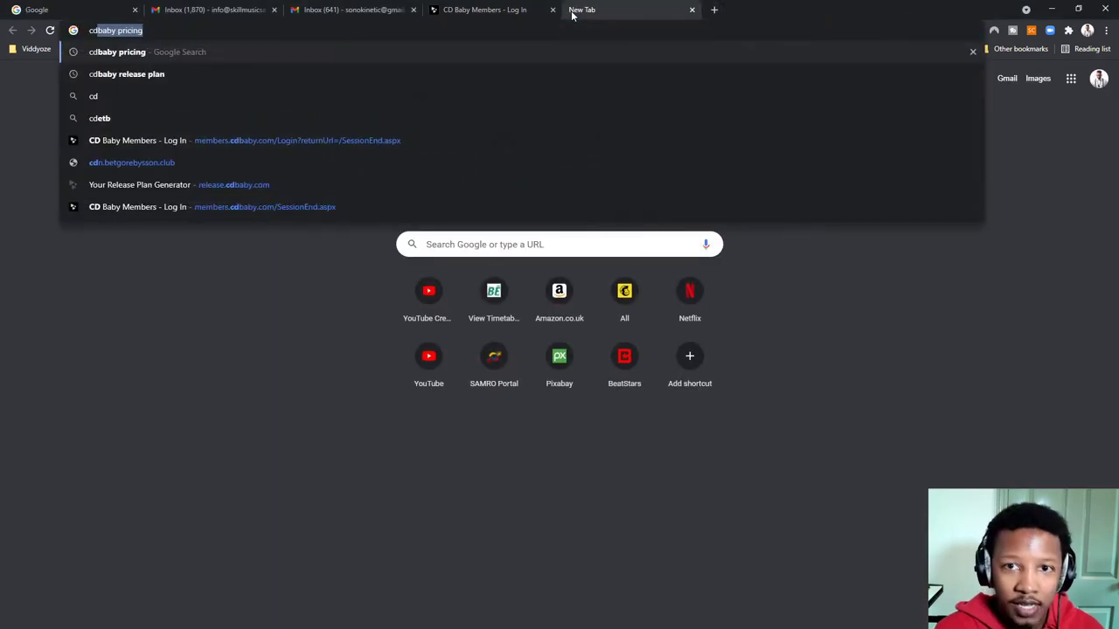
text(baby)
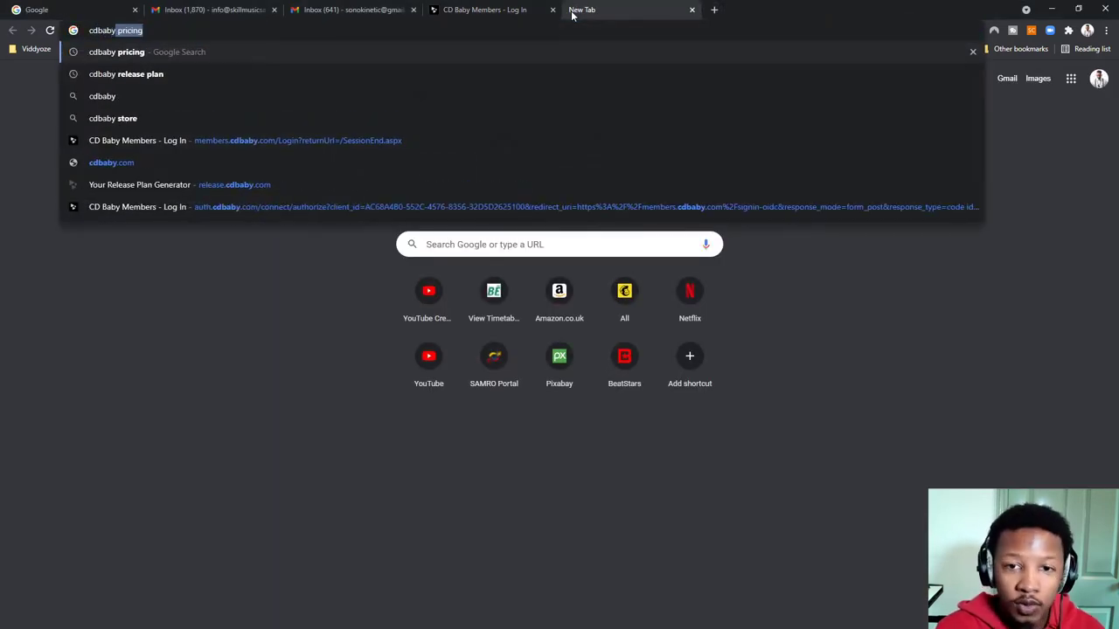
key(Delete)
key(Return)
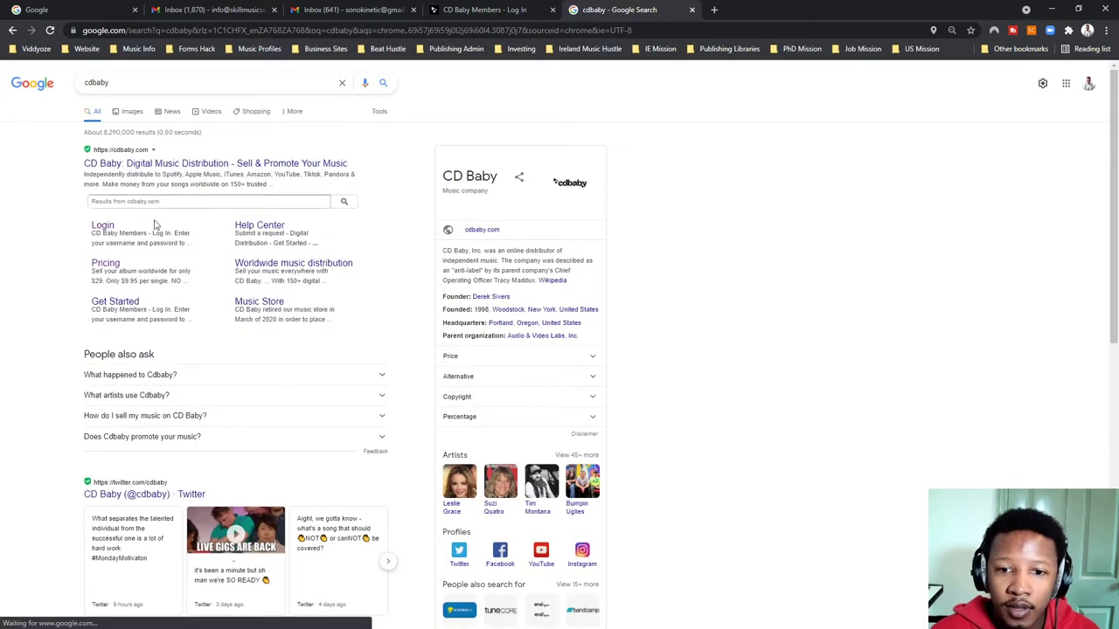
click(104, 228)
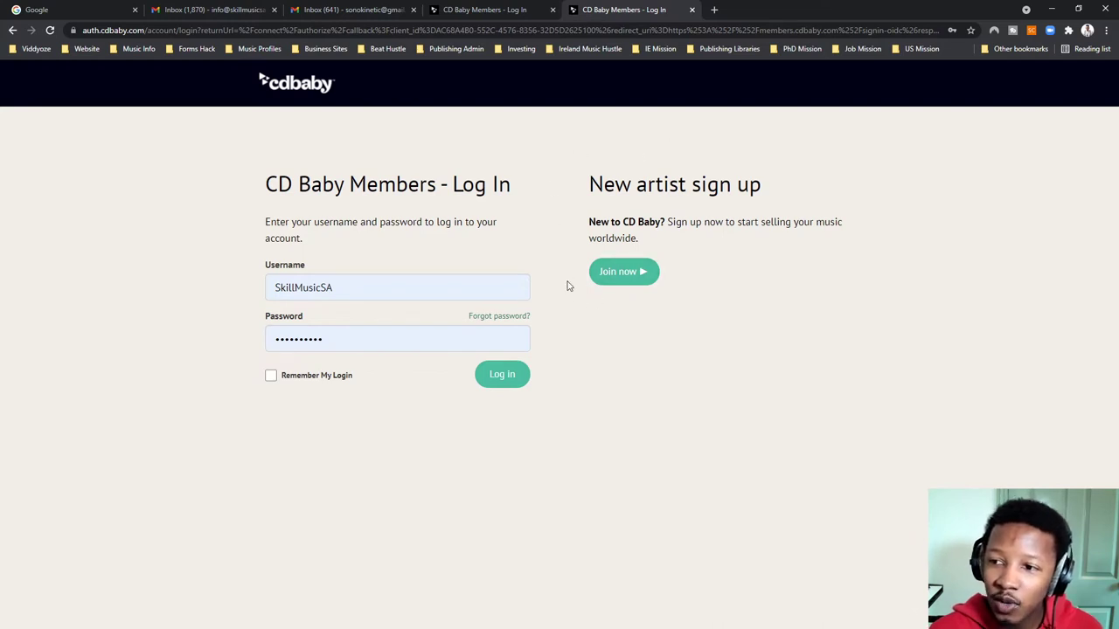
Step: Open the Join now sign-up form in a new tab, look through it, then return to the log-in tab
right_click(636, 272)
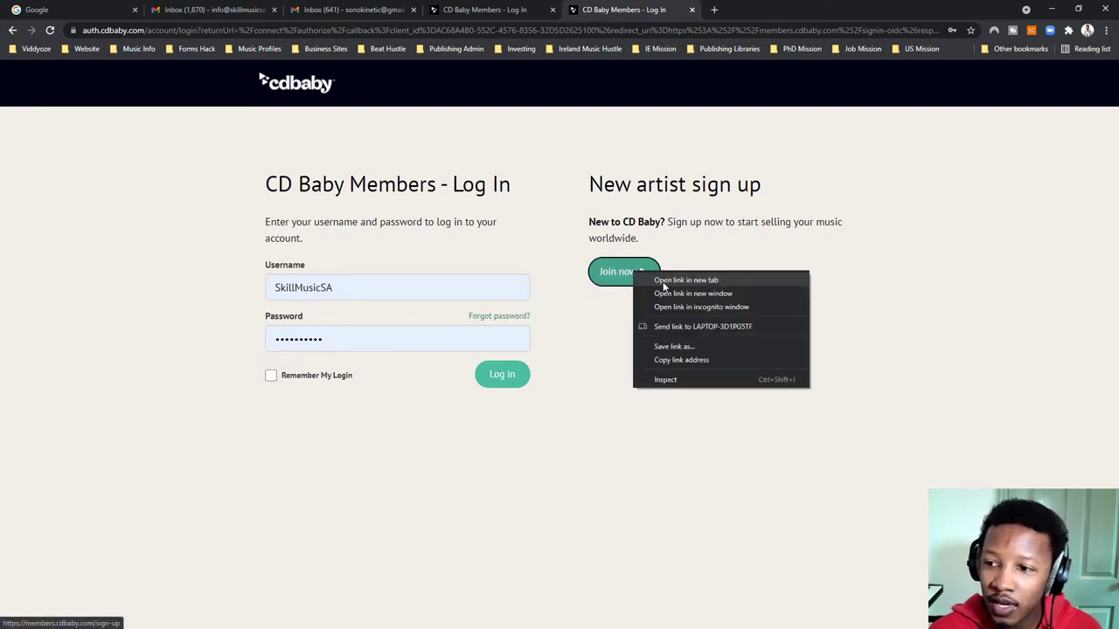
click(685, 280)
click(768, 10)
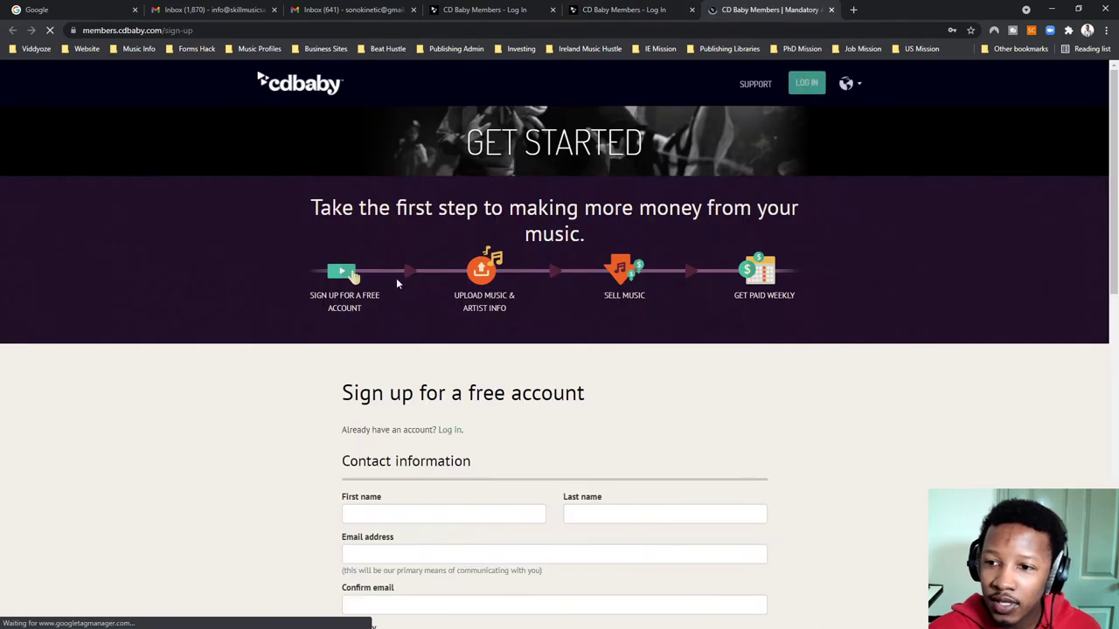
scroll(437, 418, down, 2)
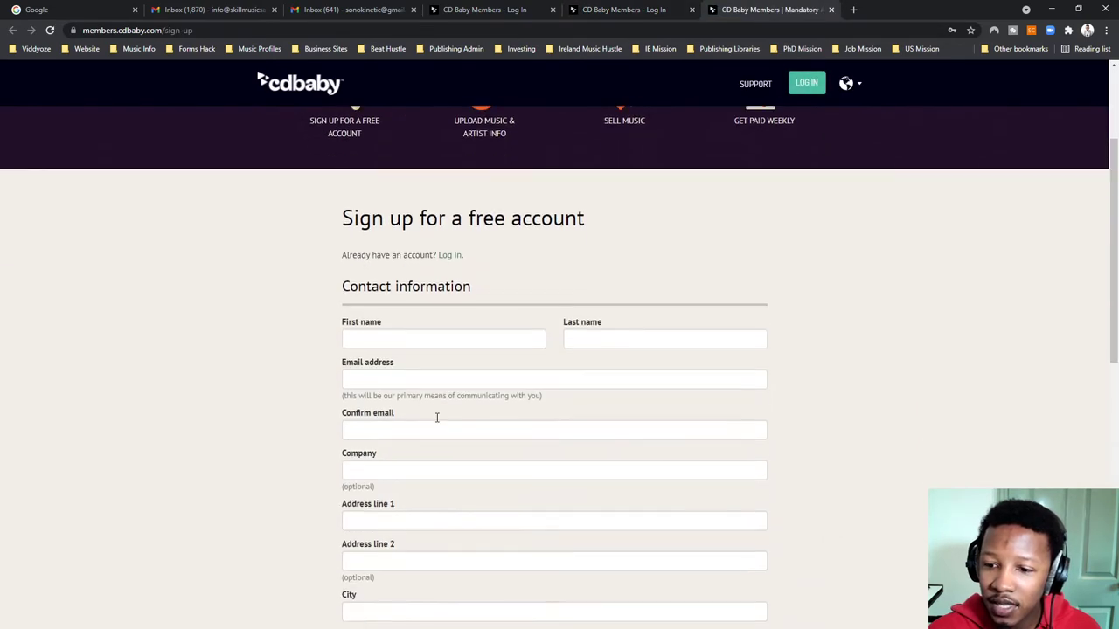
scroll(437, 418, down, 4)
scroll(492, 564, down, 3)
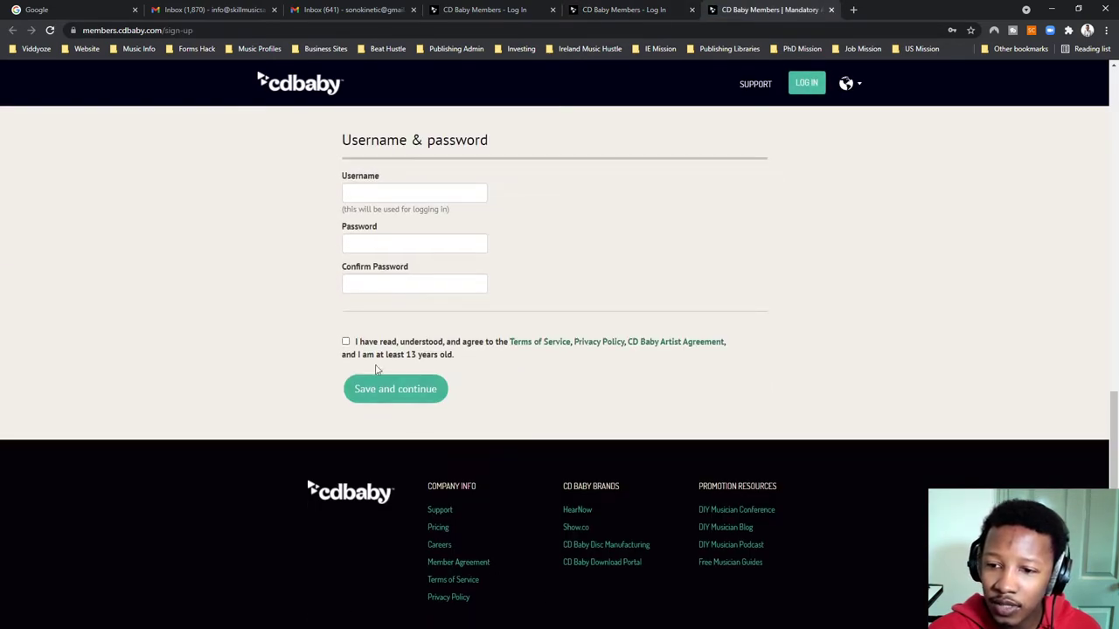
scroll(175, 196, up, 2)
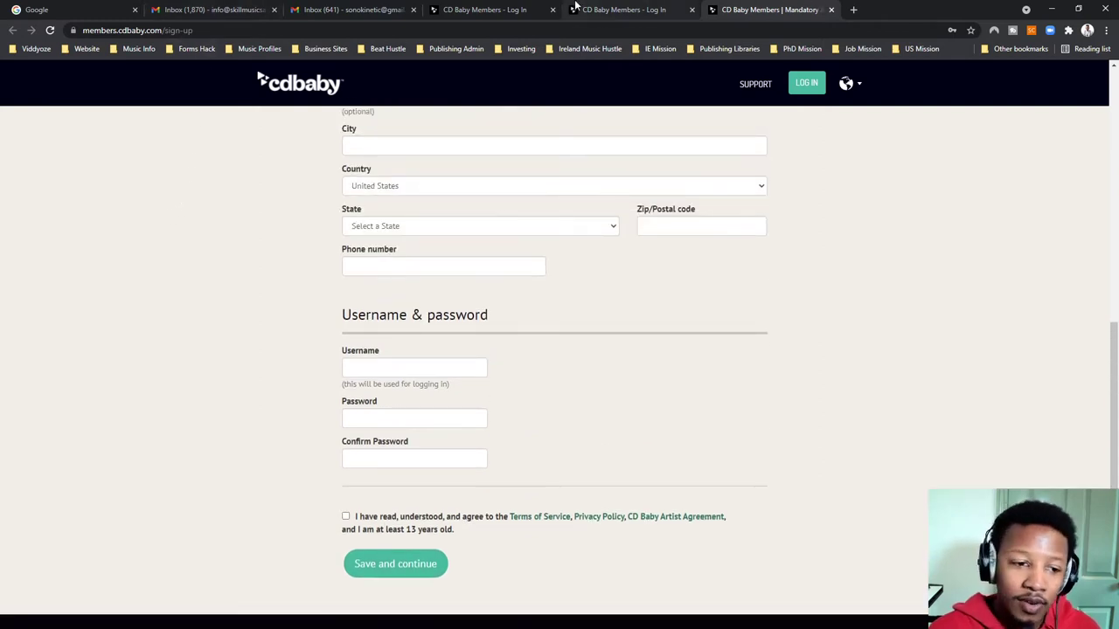
click(514, 10)
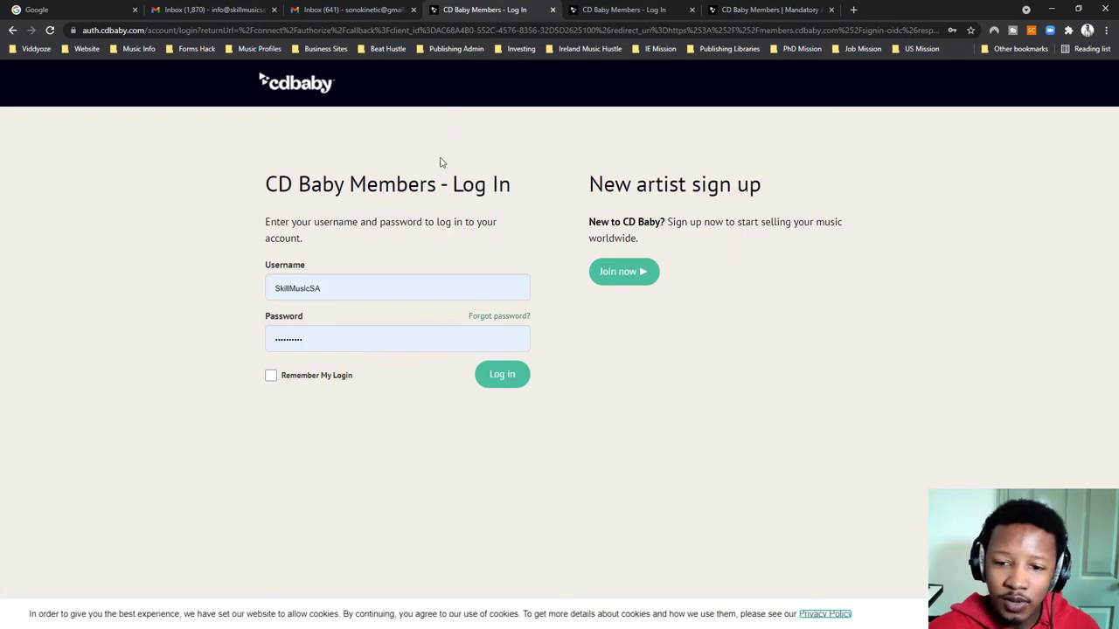
Step: Log in, verify the account e-mail address, and go to the Albums & Singles page
click(492, 379)
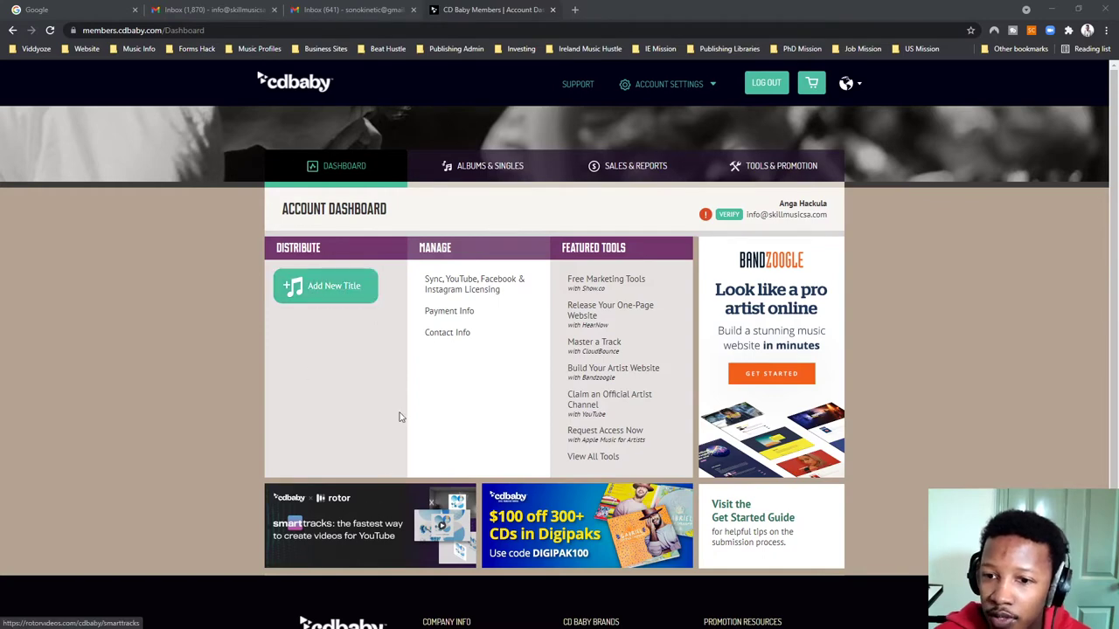
scroll(512, 349, down, 2)
scroll(534, 394, up, 2)
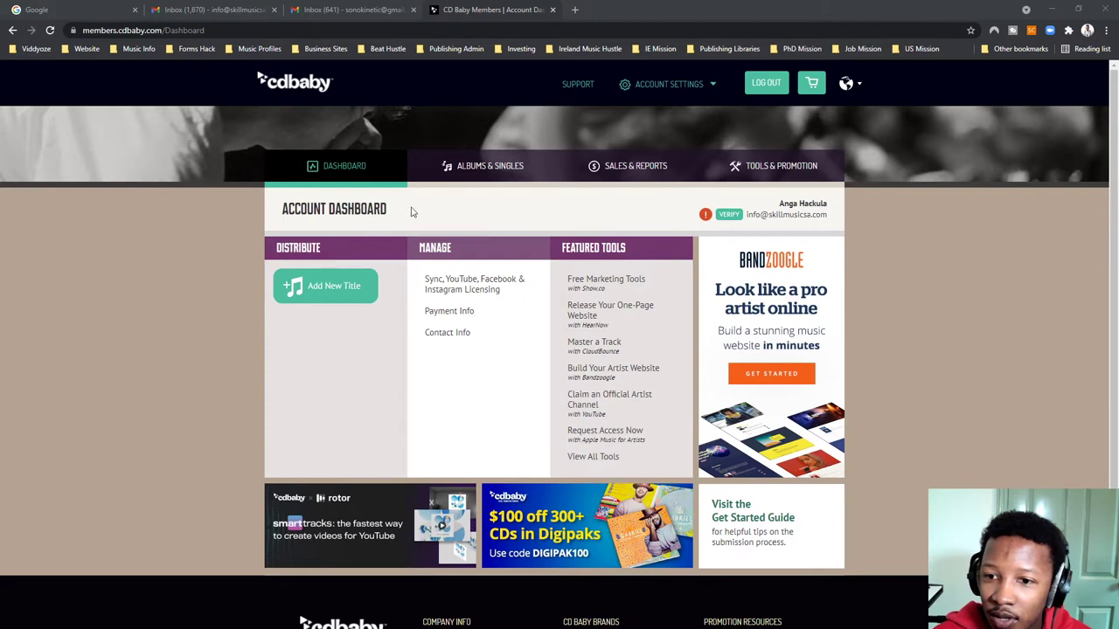
click(730, 215)
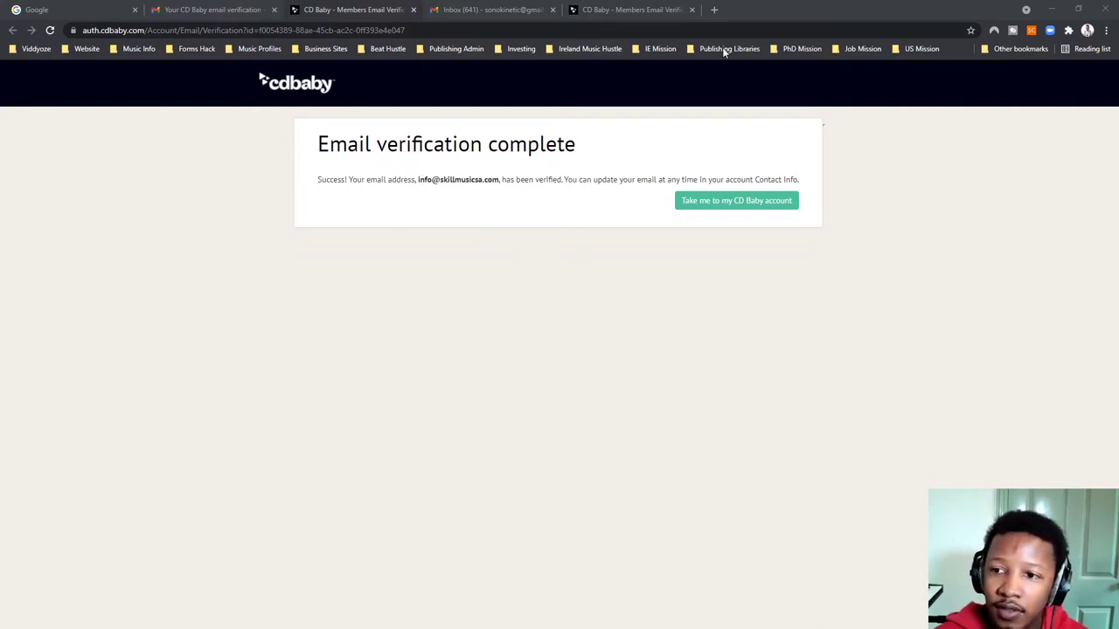
click(711, 203)
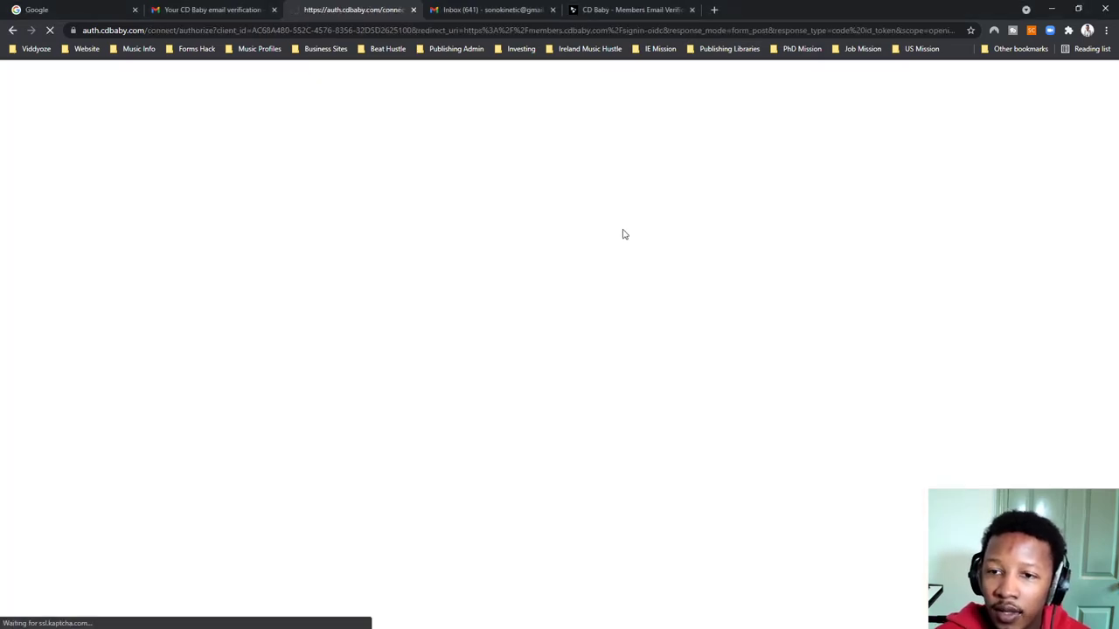
scroll(519, 324, down, 3)
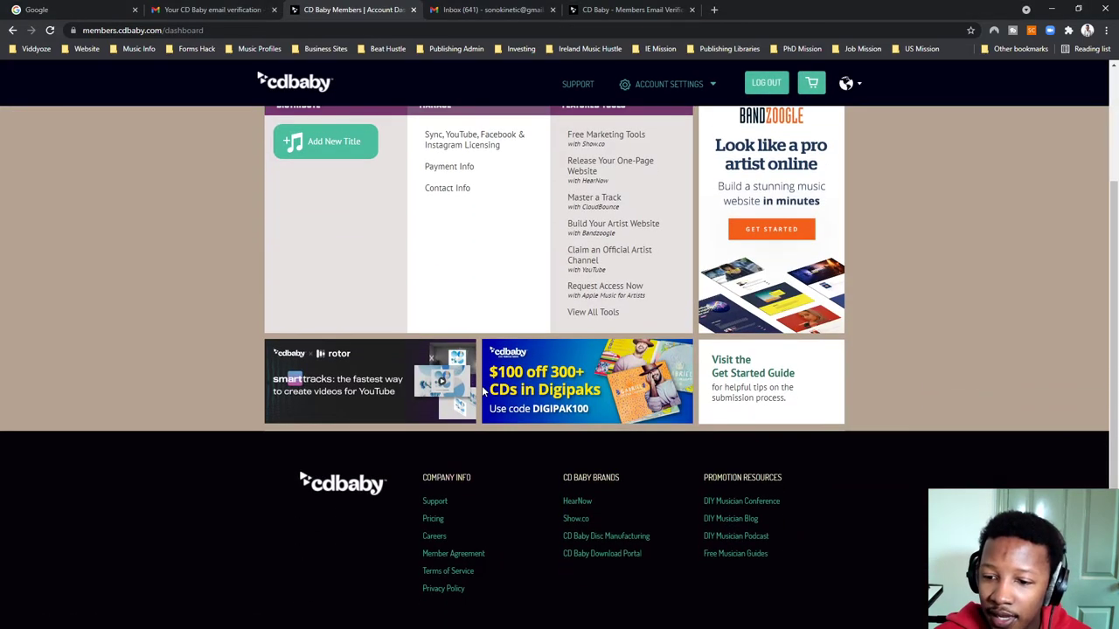
scroll(462, 445, up, 2)
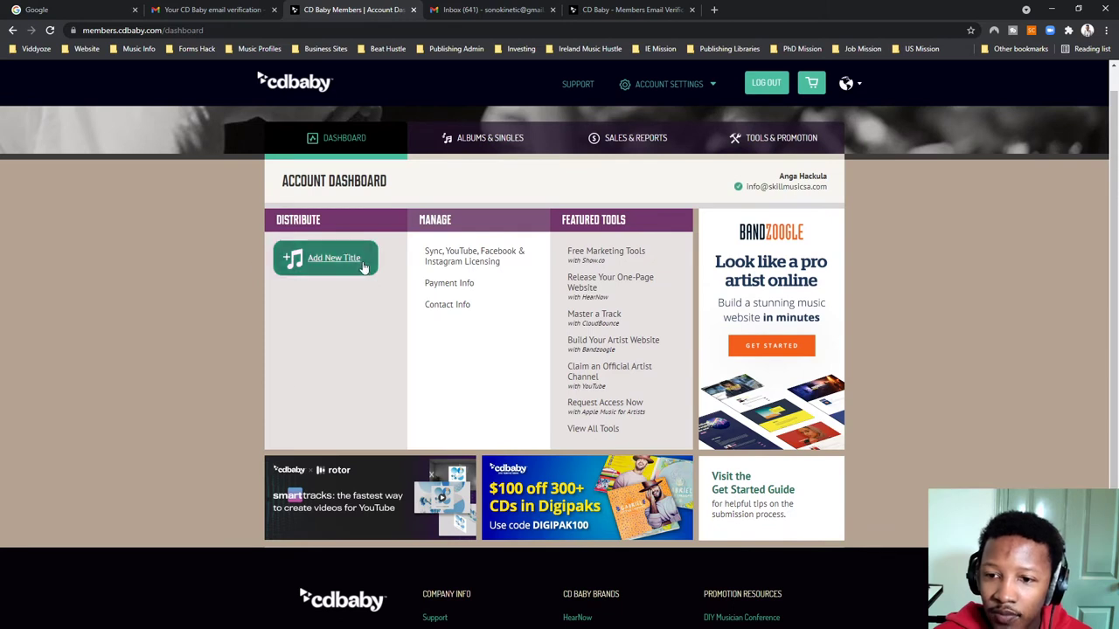
click(524, 140)
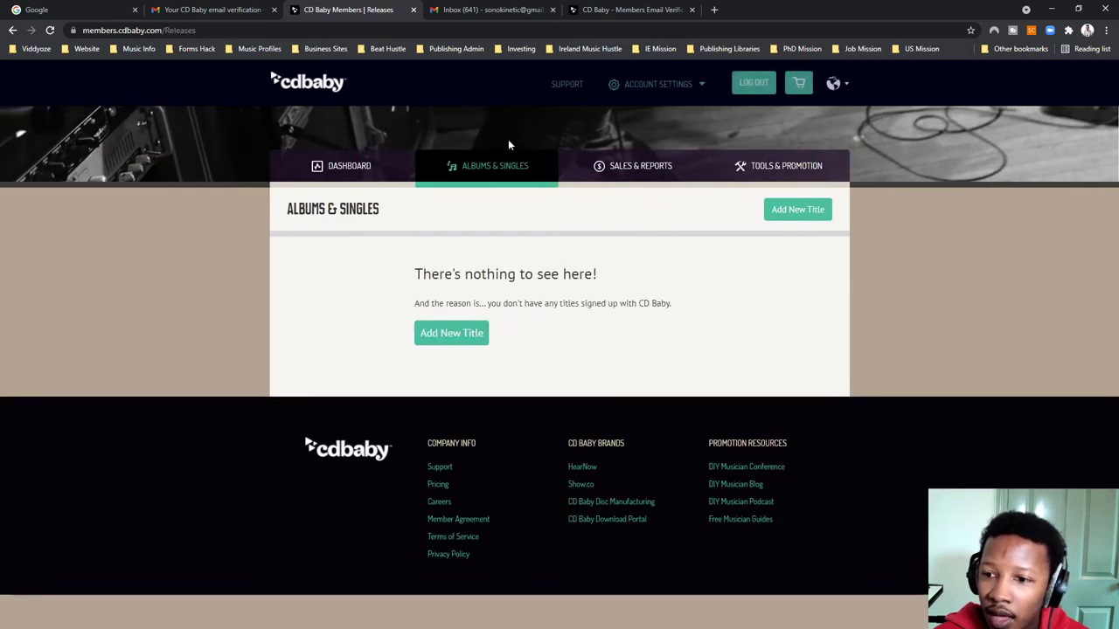
click(665, 167)
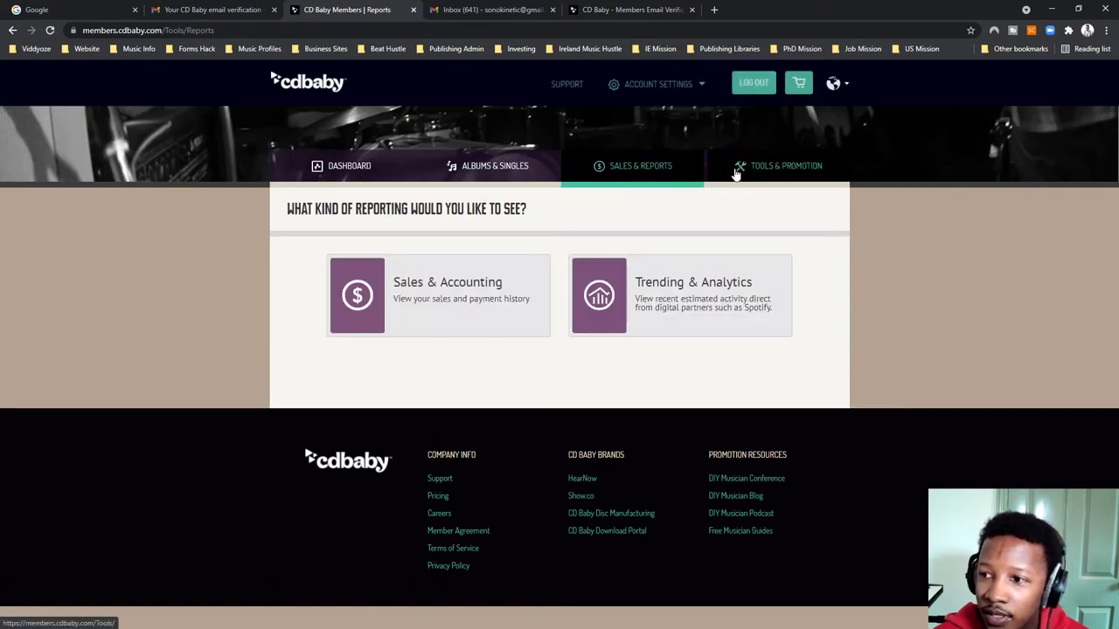
click(737, 173)
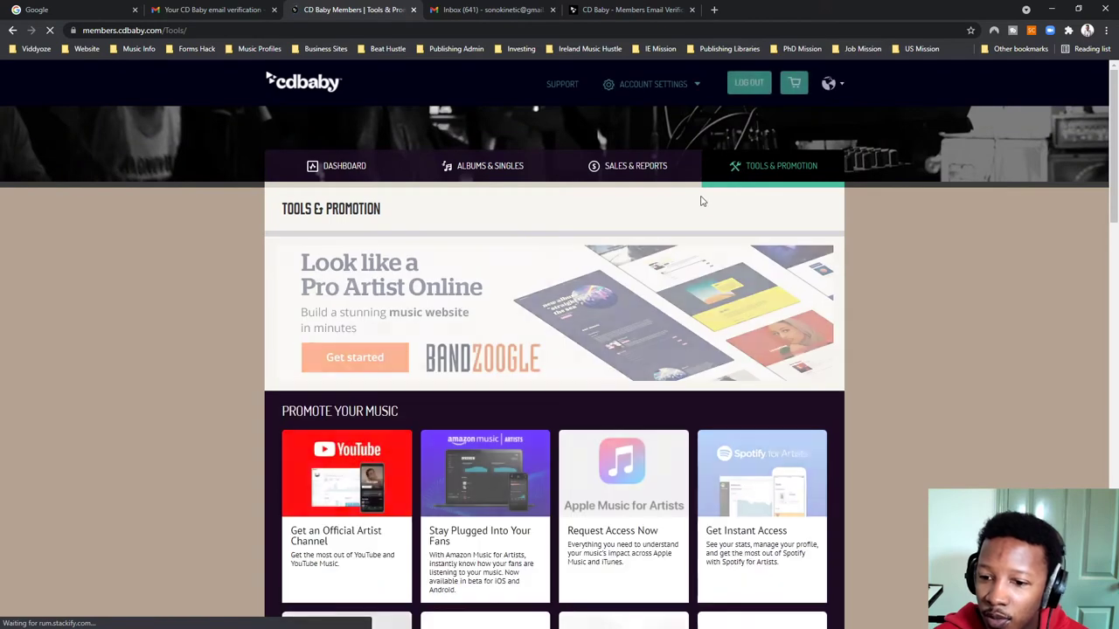
scroll(680, 321, down, 2)
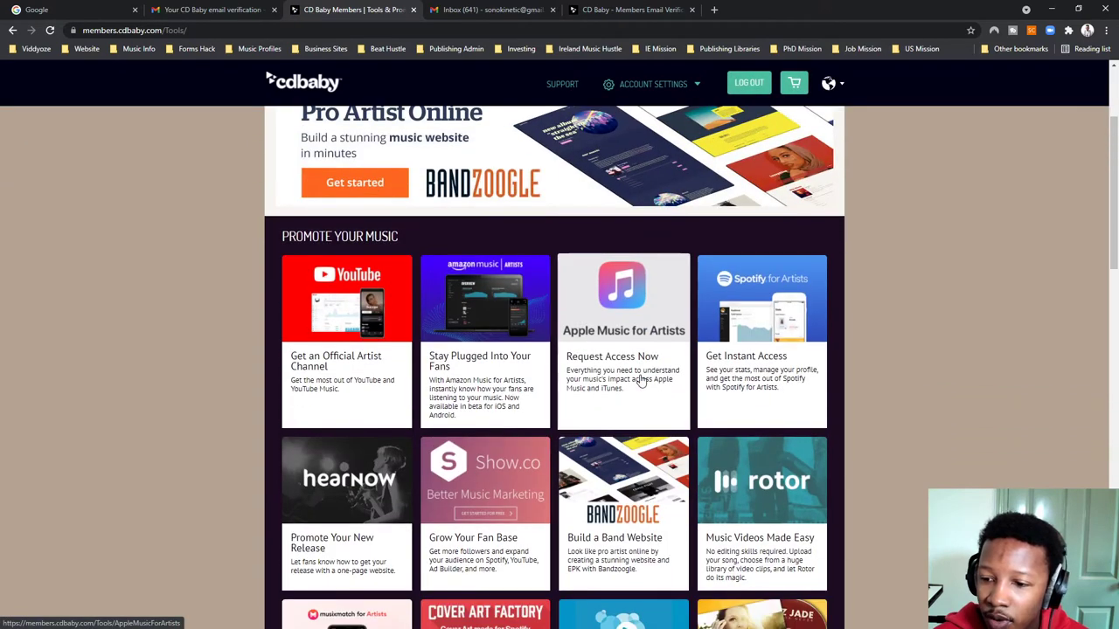
scroll(654, 387, up, 2)
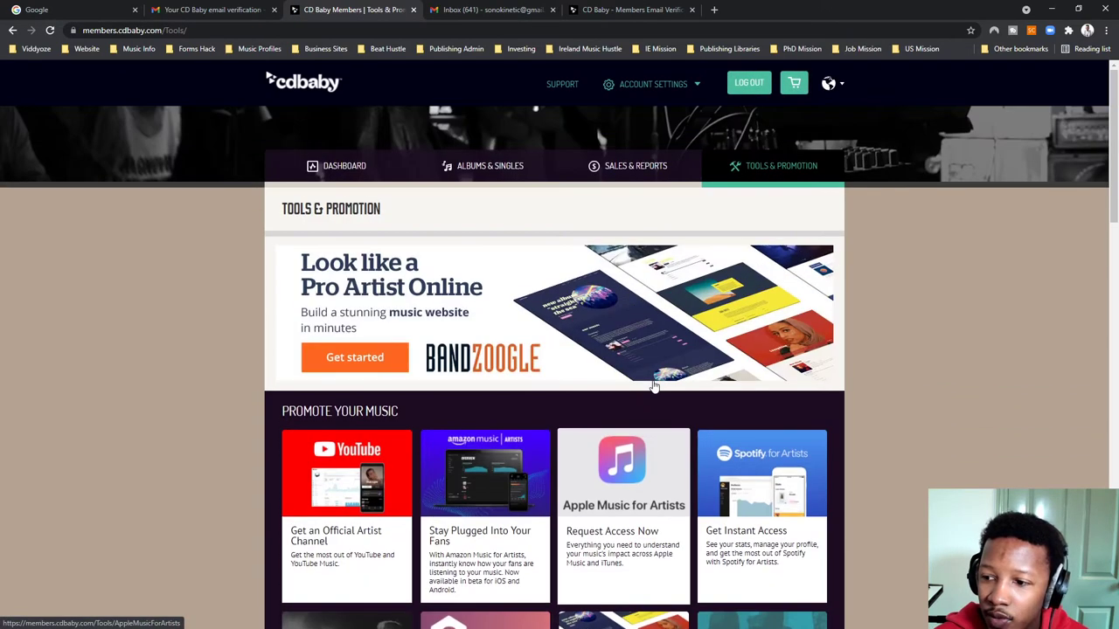
scroll(661, 349, down, 5)
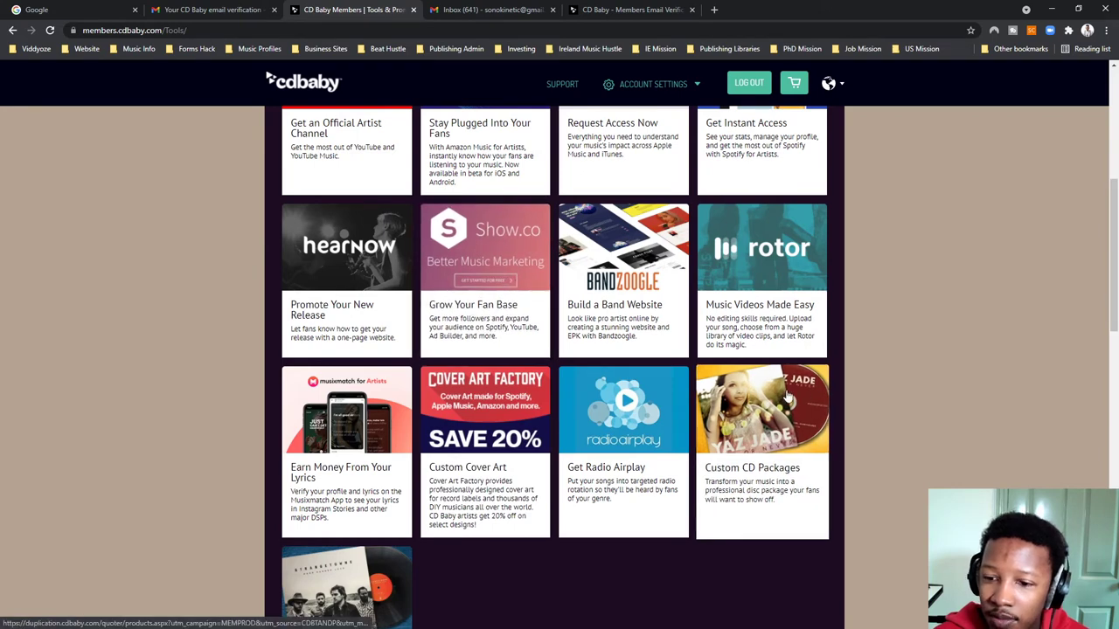
scroll(741, 454, down, 2)
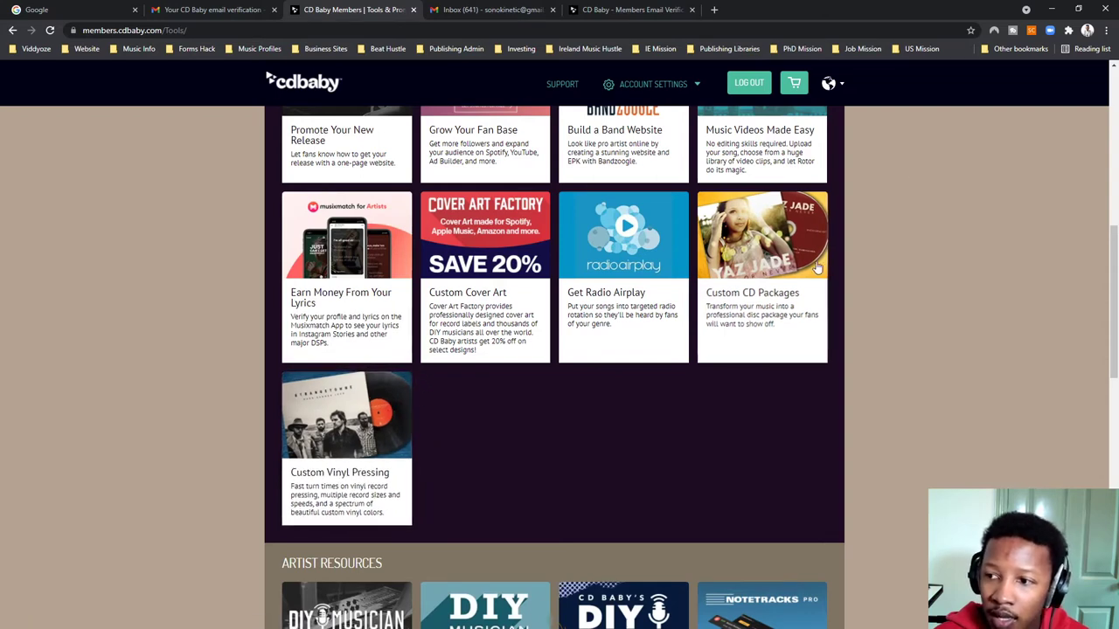
scroll(747, 306, up, 2)
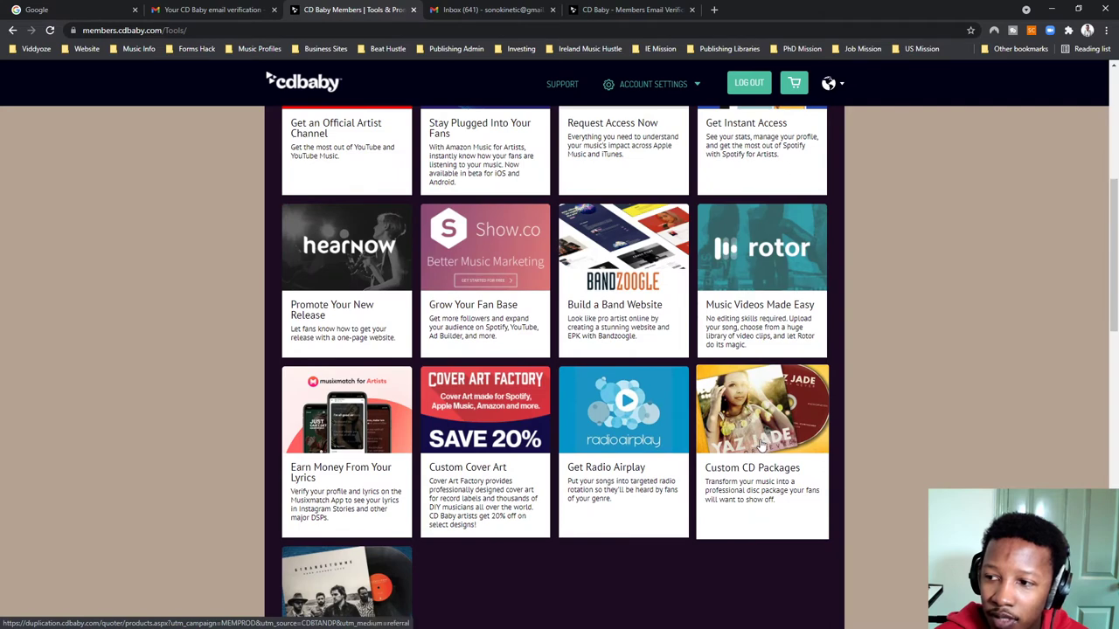
scroll(747, 411, up, 3)
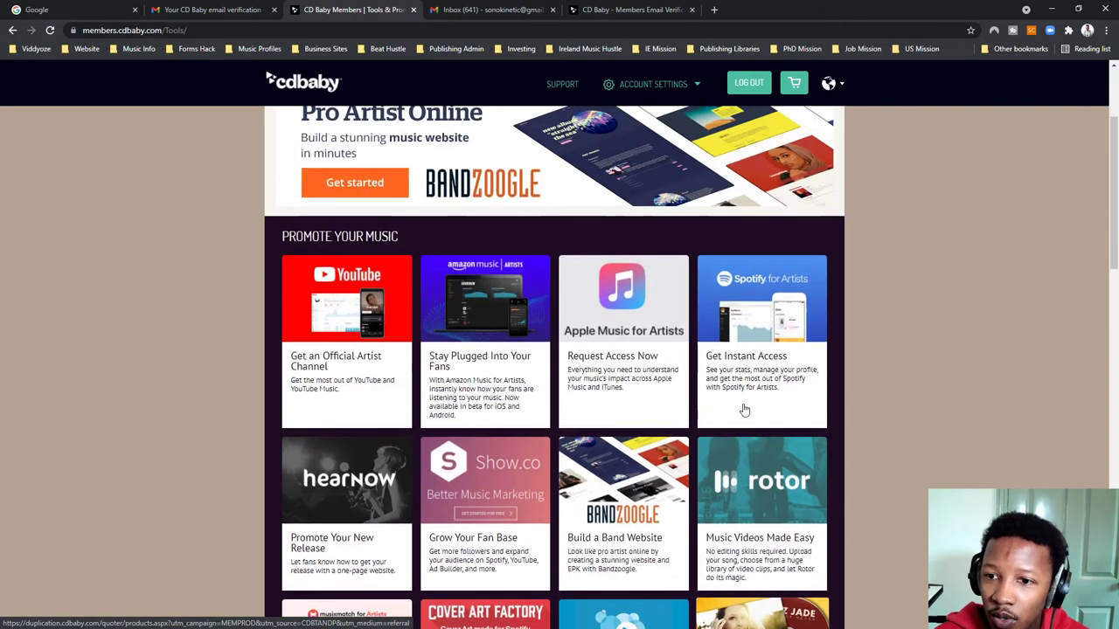
scroll(742, 407, up, 2)
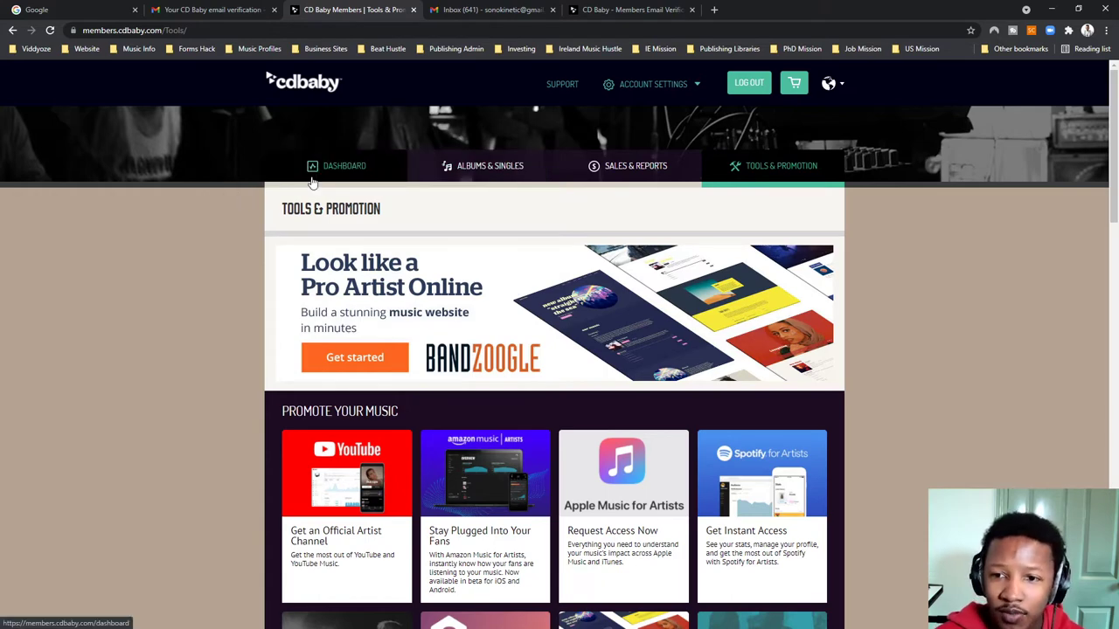
click(358, 164)
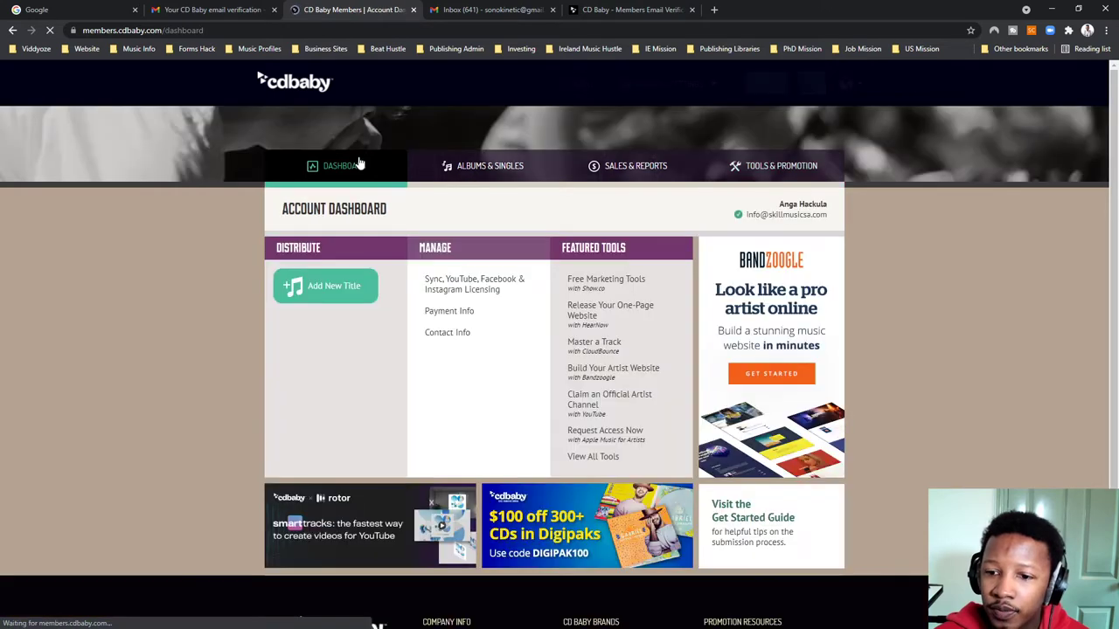
Step: Start a new album release and compare the $69 Pro and $29 Standard plan features, including sync licensing
click(366, 286)
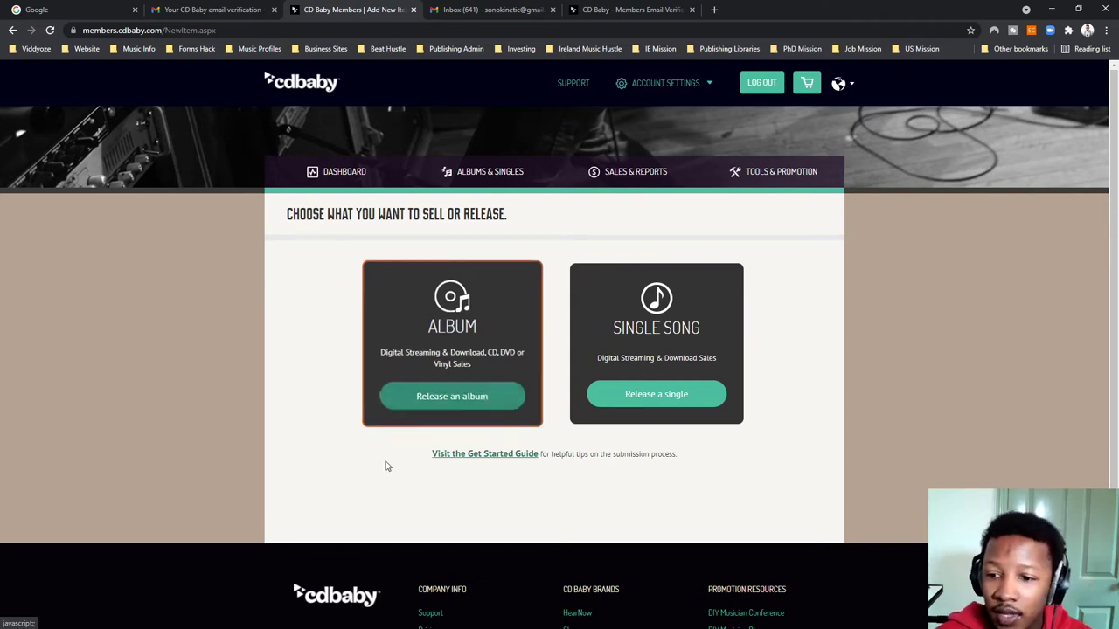
click(474, 405)
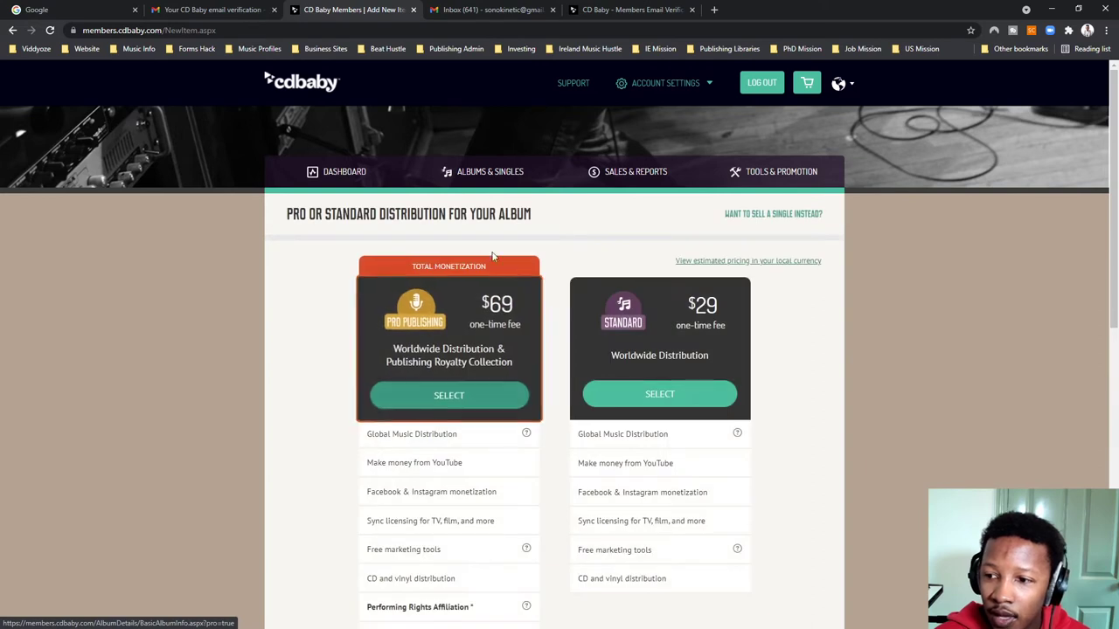
scroll(516, 450, down, 2)
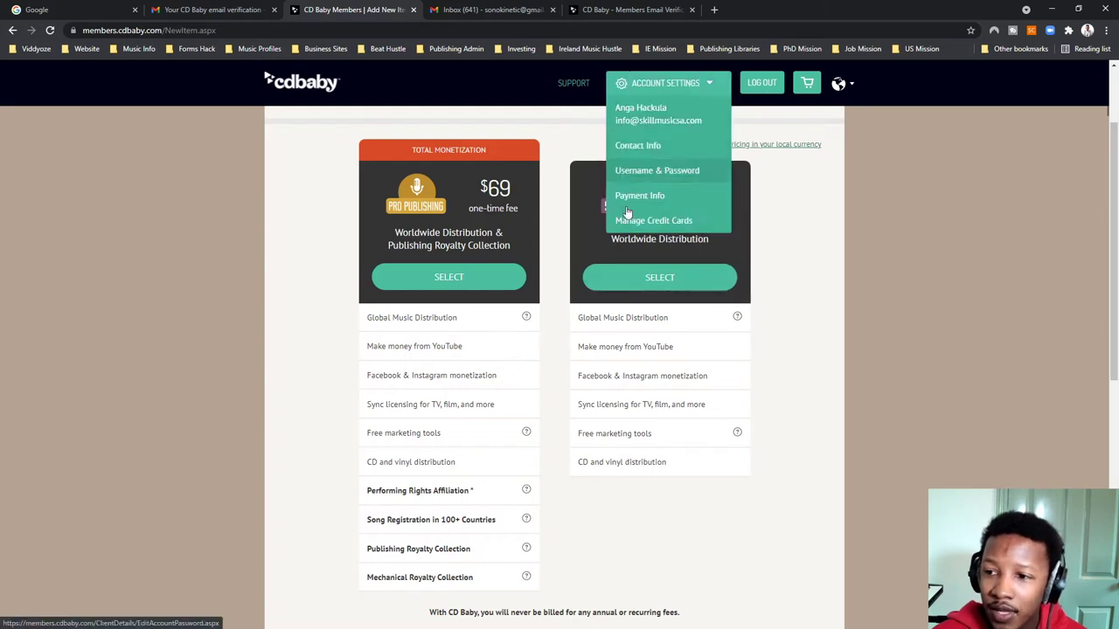
drag(710, 404, 580, 399)
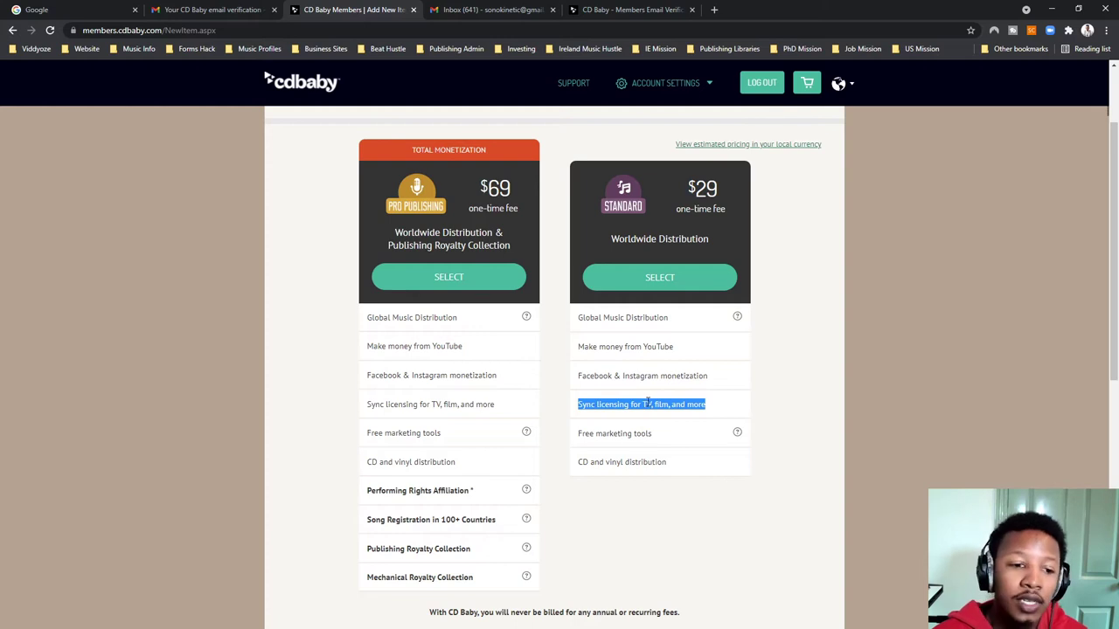
scroll(649, 433, down, 1)
scroll(648, 432, up, 2)
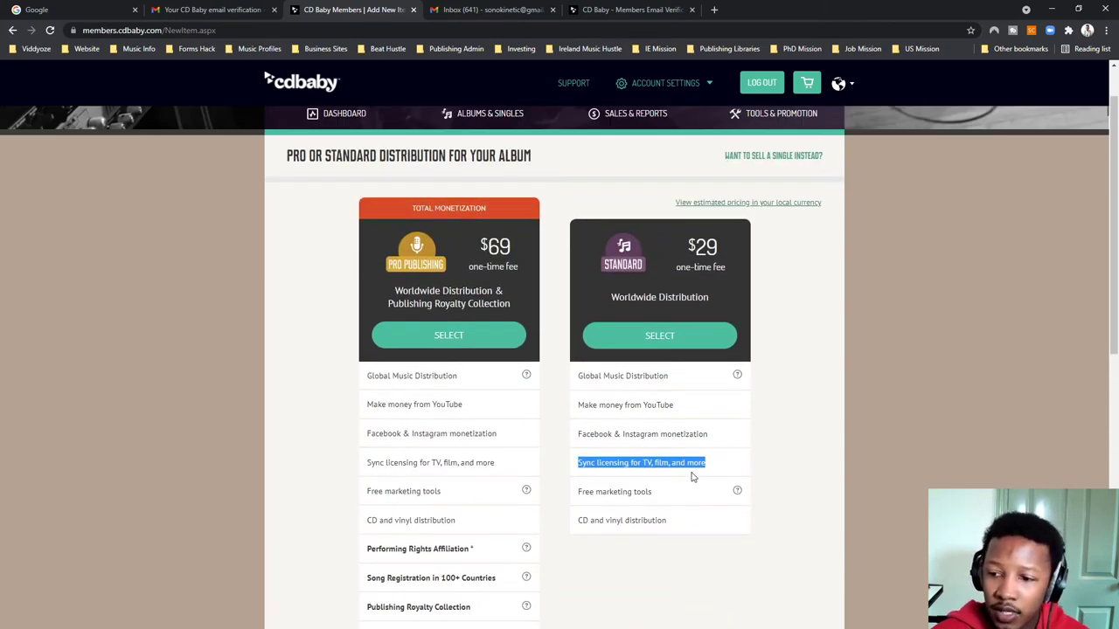
click(737, 487)
drag(711, 464, 559, 464)
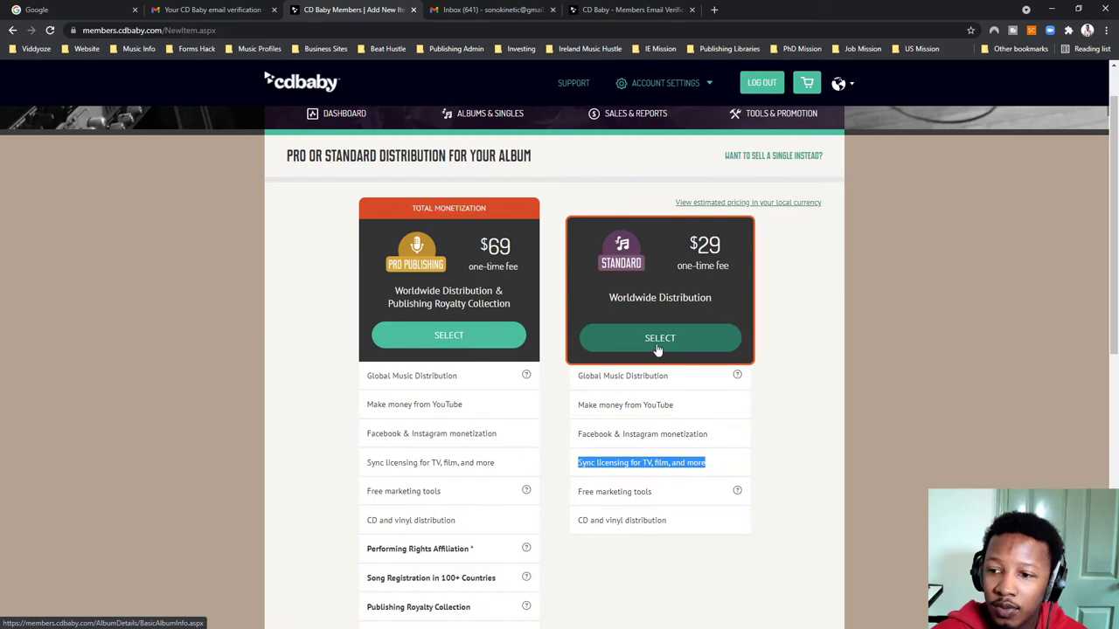
Step: Choose the $29 Standard distribution plan and keep English as the album language
click(658, 343)
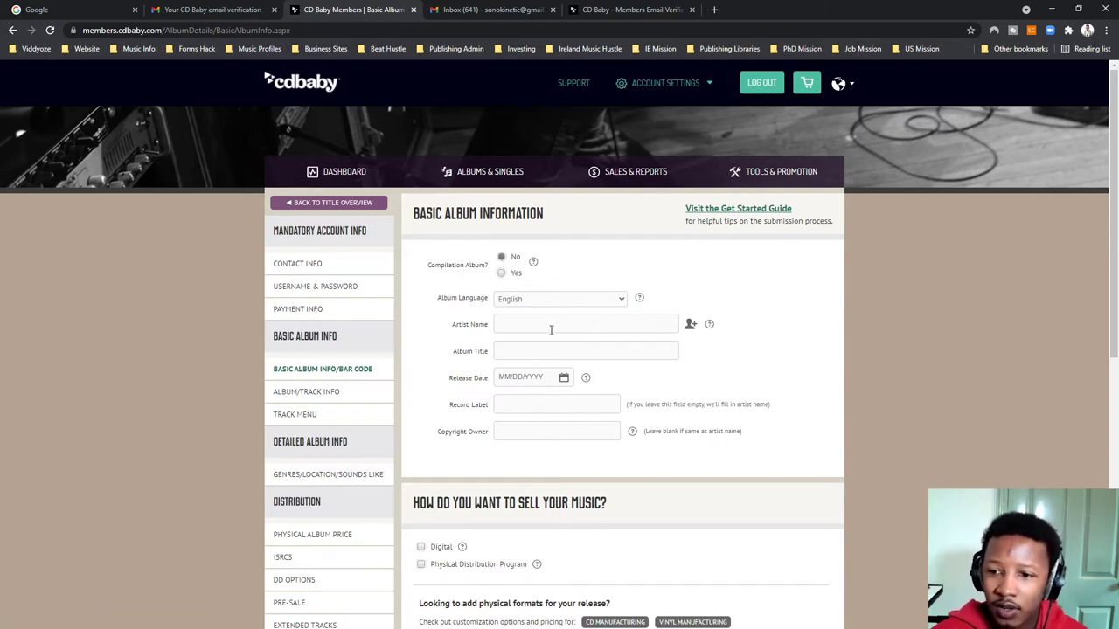
click(529, 298)
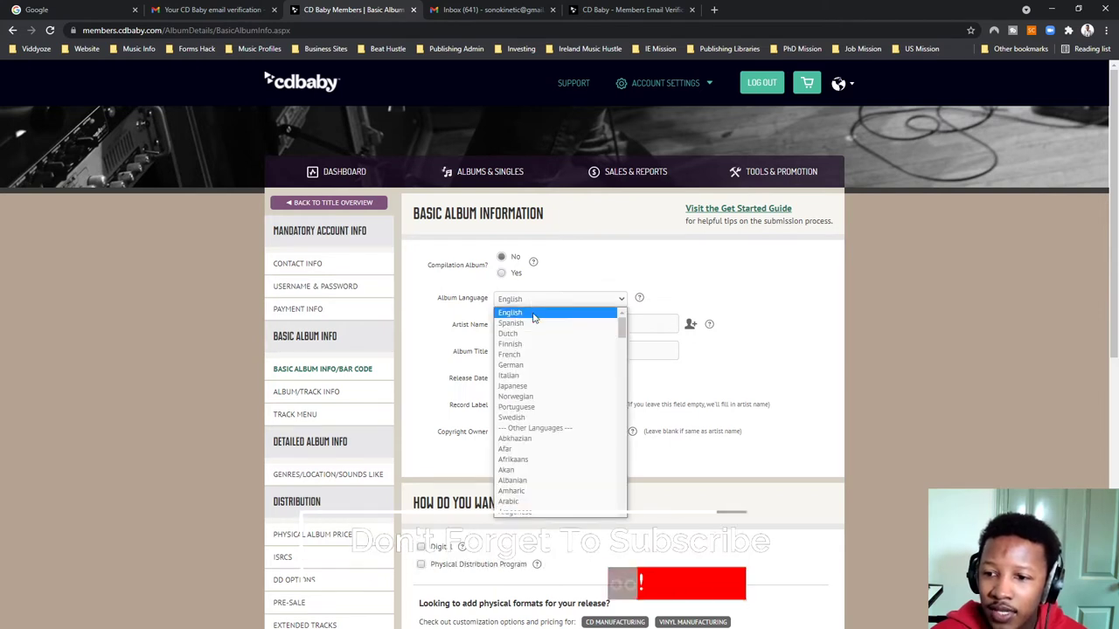
click(535, 314)
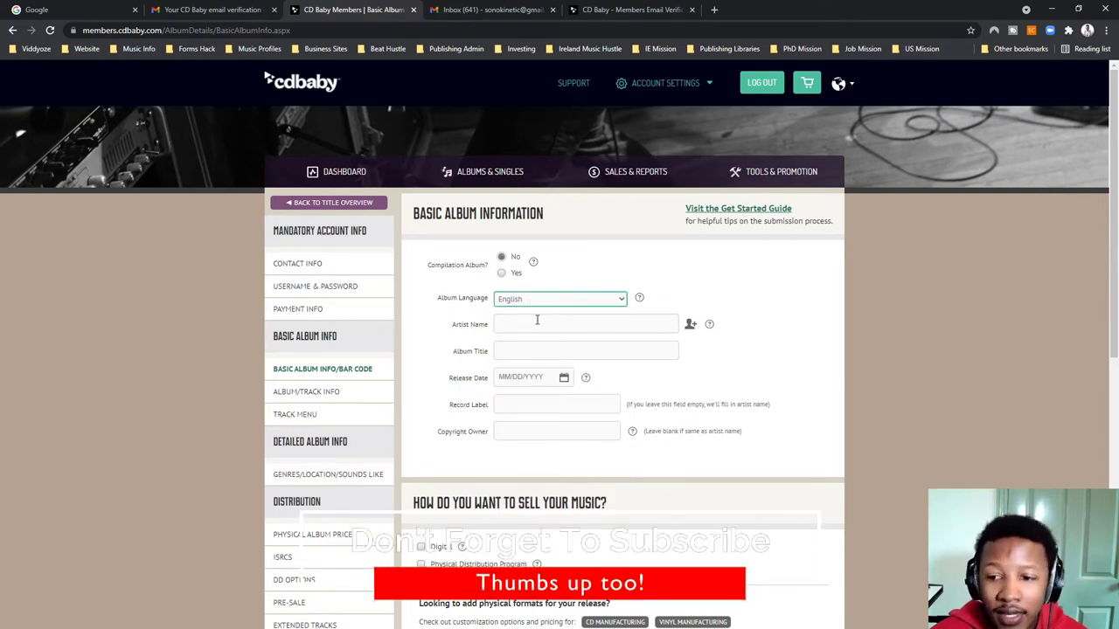
click(537, 299)
scroll(564, 428, up, 5)
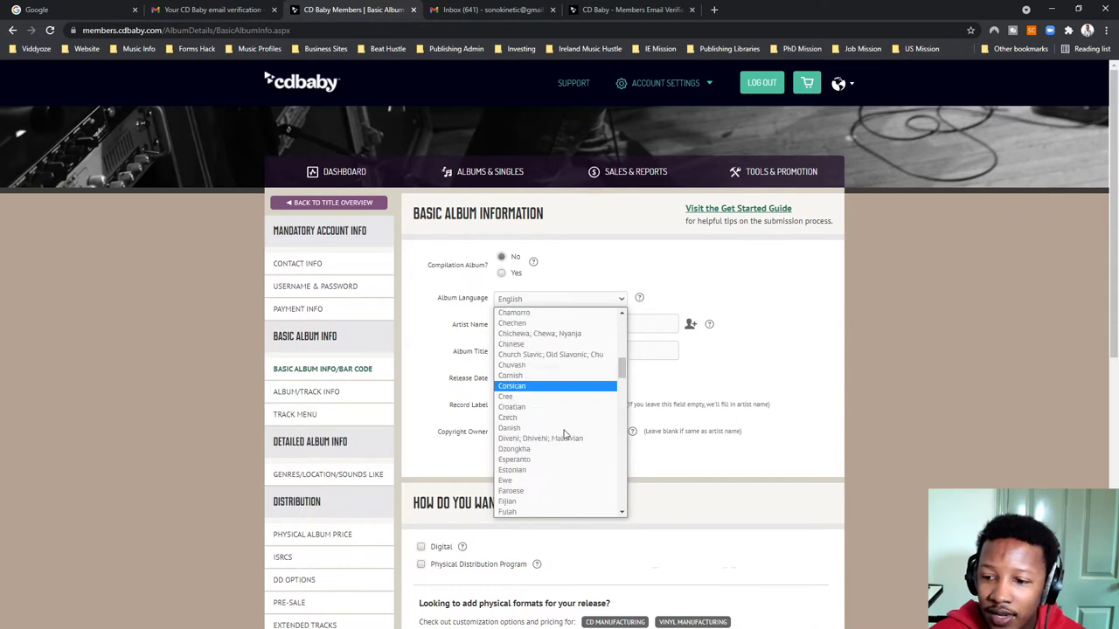
scroll(567, 432, down, 15)
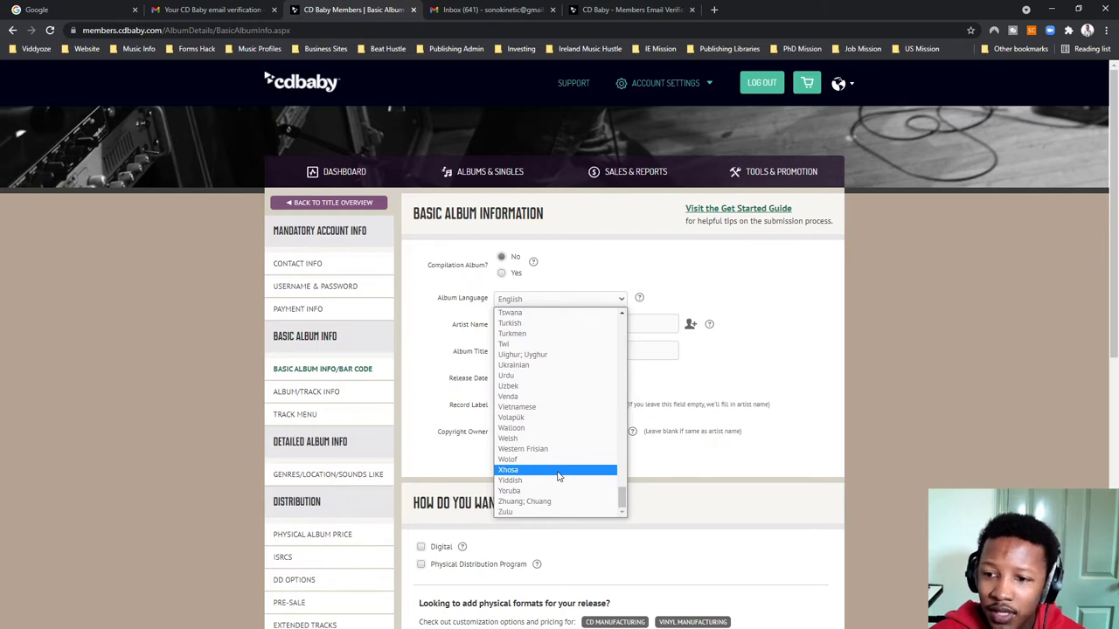
click(644, 287)
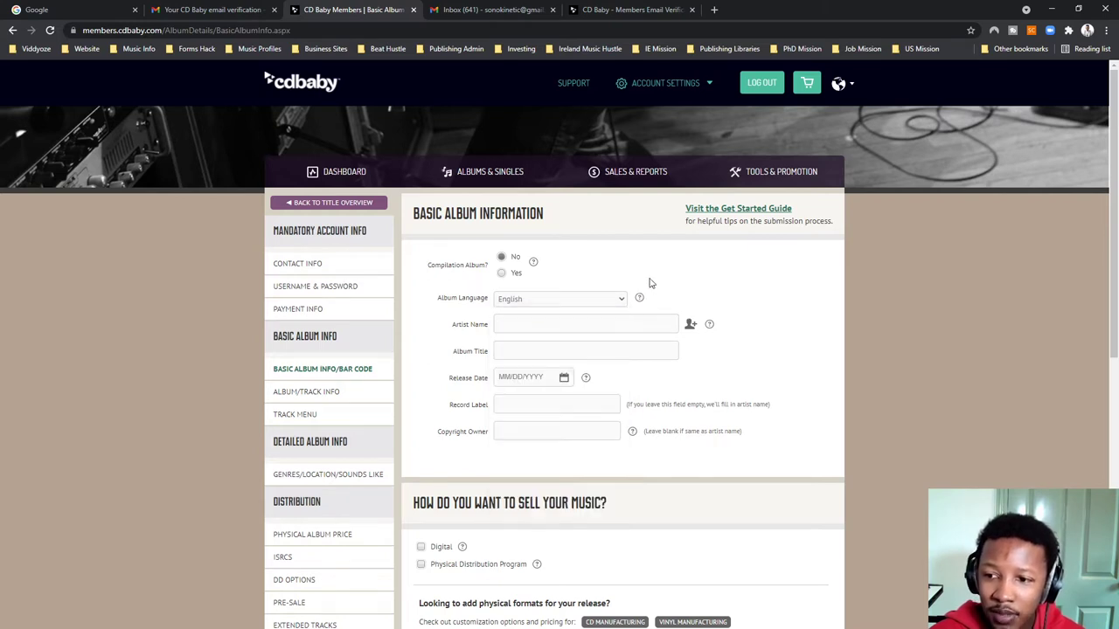
Step: Enter the artist name and the album title 'Jumped on a Plane and Wrote This EP 2'
click(584, 328)
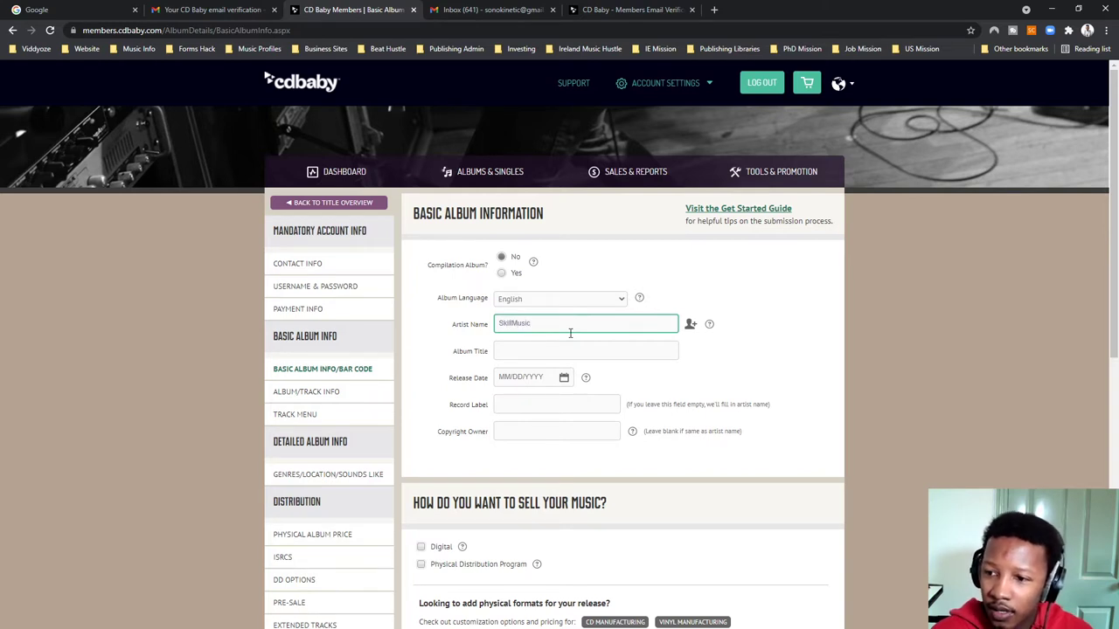
text(SkillMusicsa)
click(690, 325)
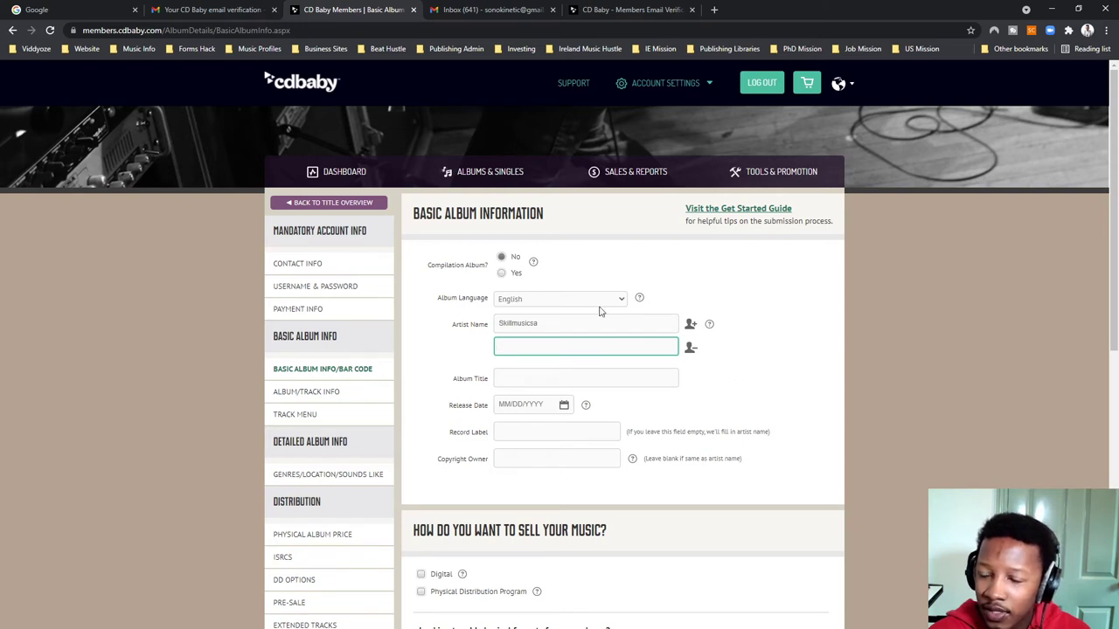
click(690, 348)
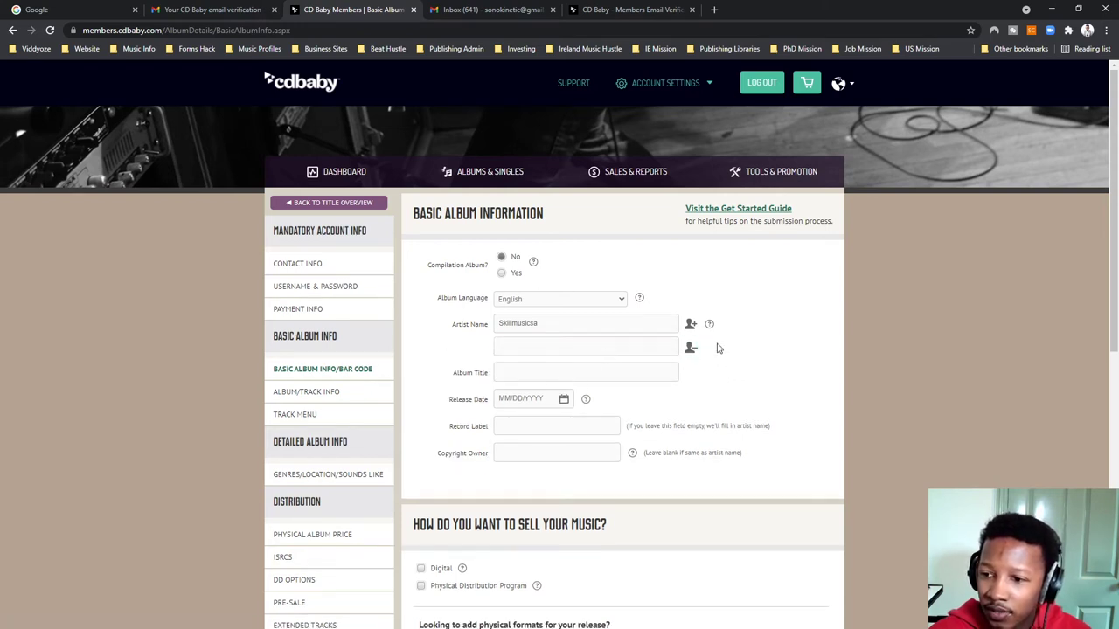
click(611, 349)
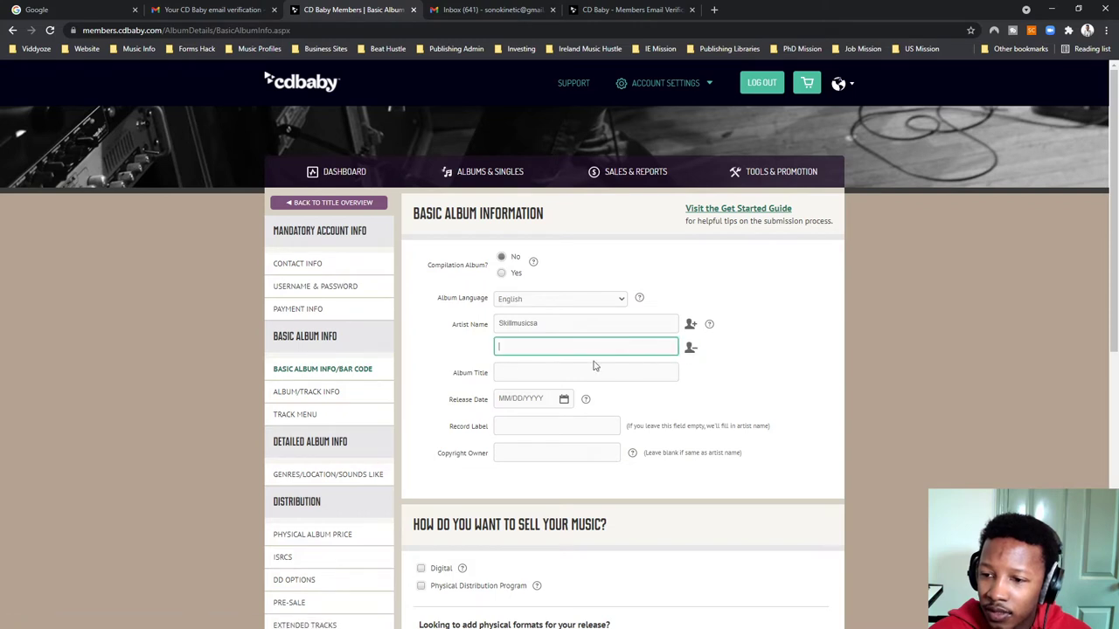
click(527, 372)
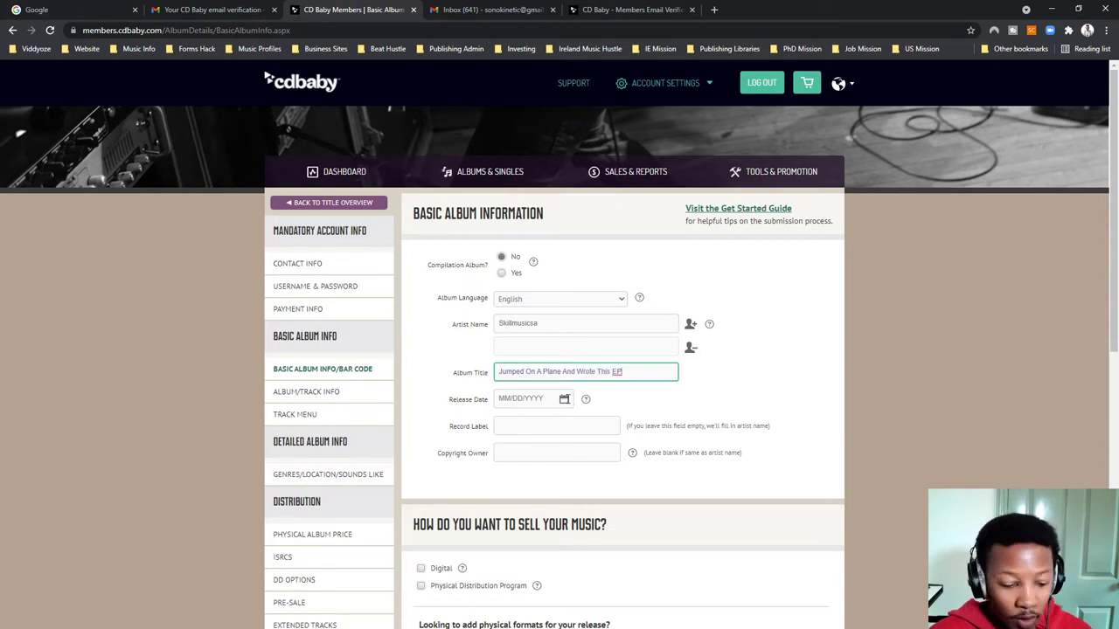
text(2)
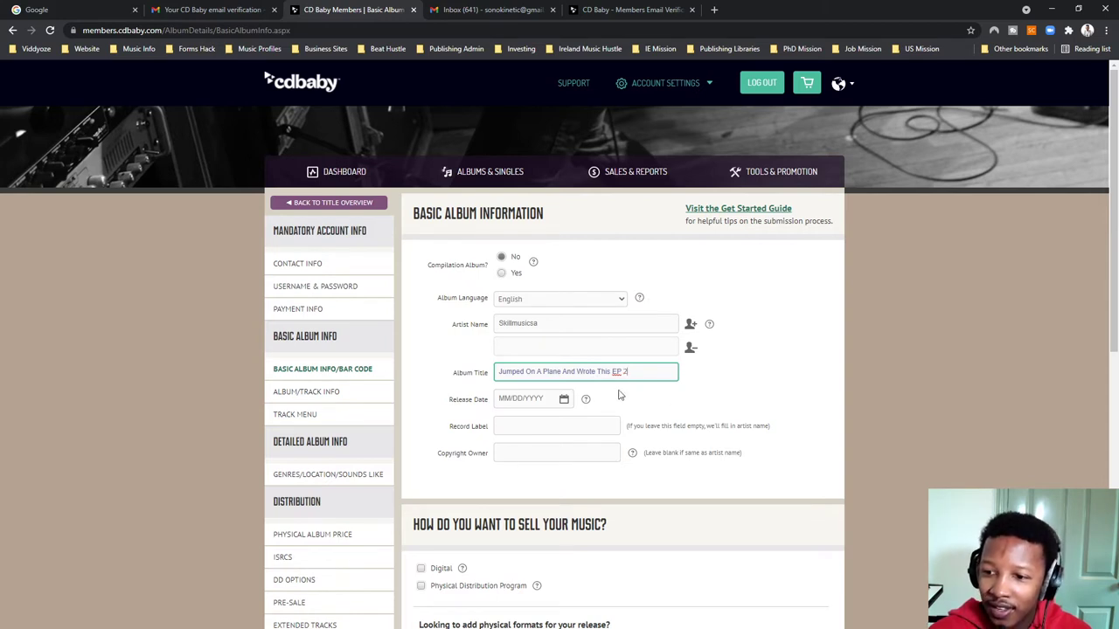
drag(642, 369, 261, 370)
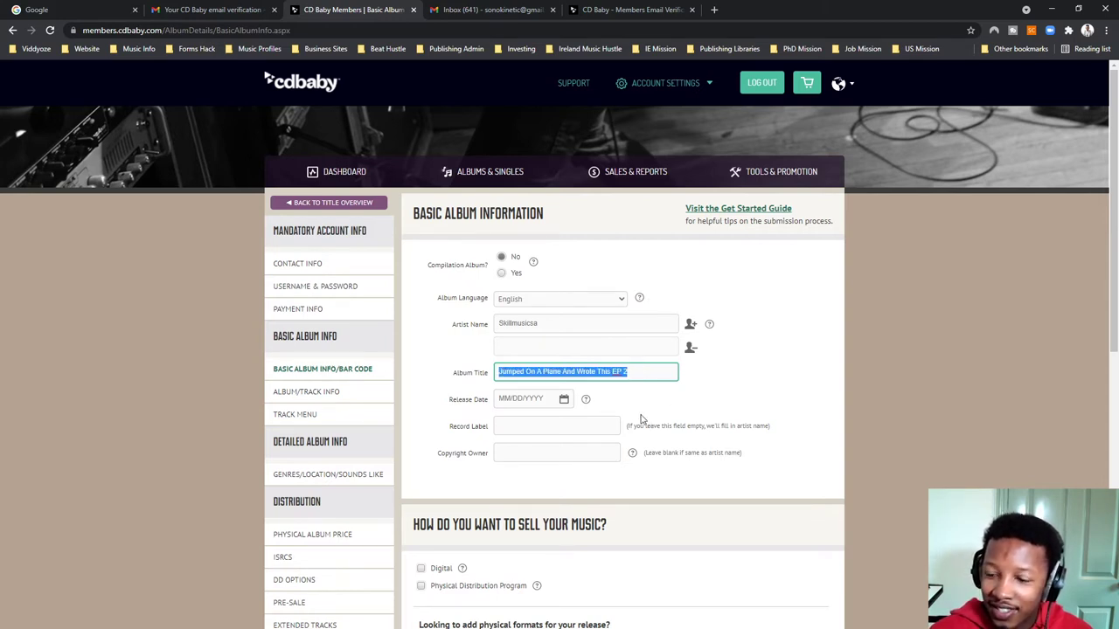
Step: Set the release date to 08/13/2021 and use the suggested name as copyright owner
click(534, 396)
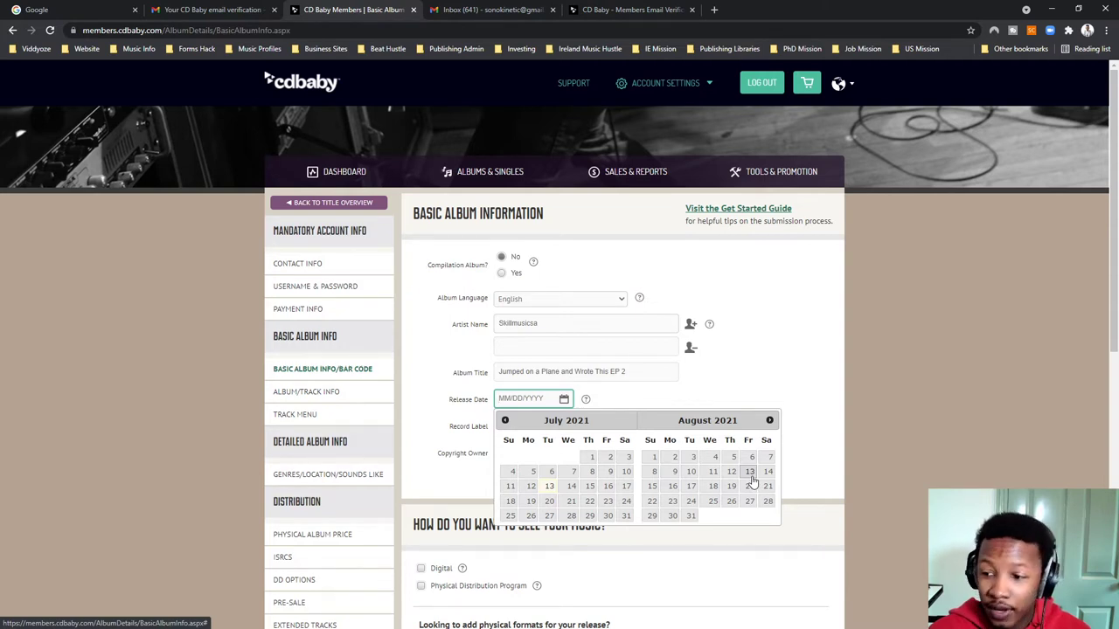
click(750, 473)
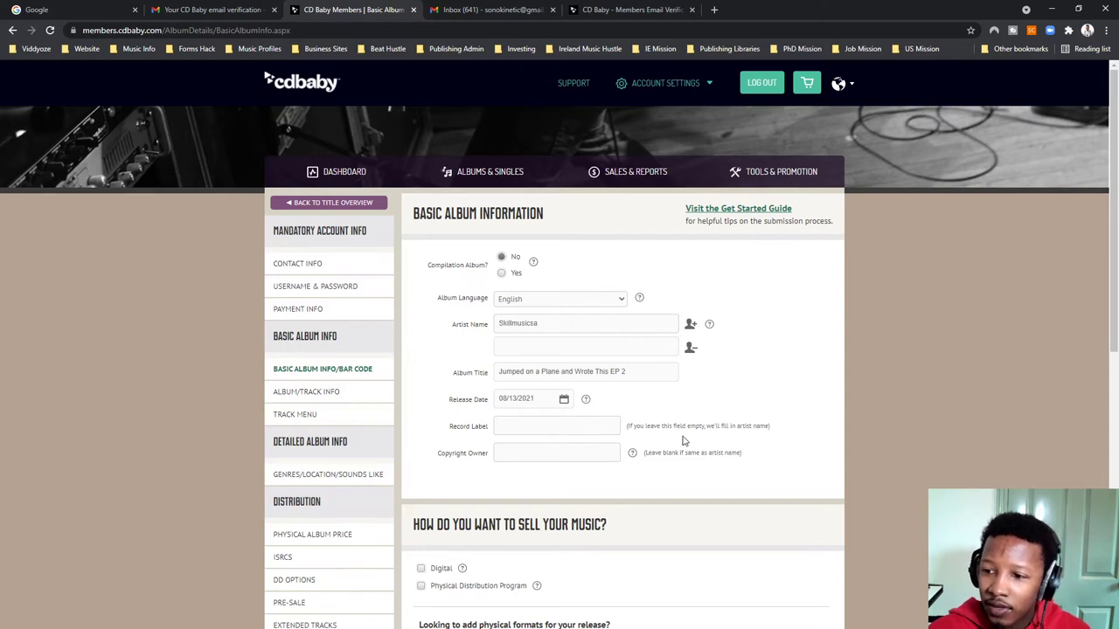
click(504, 429)
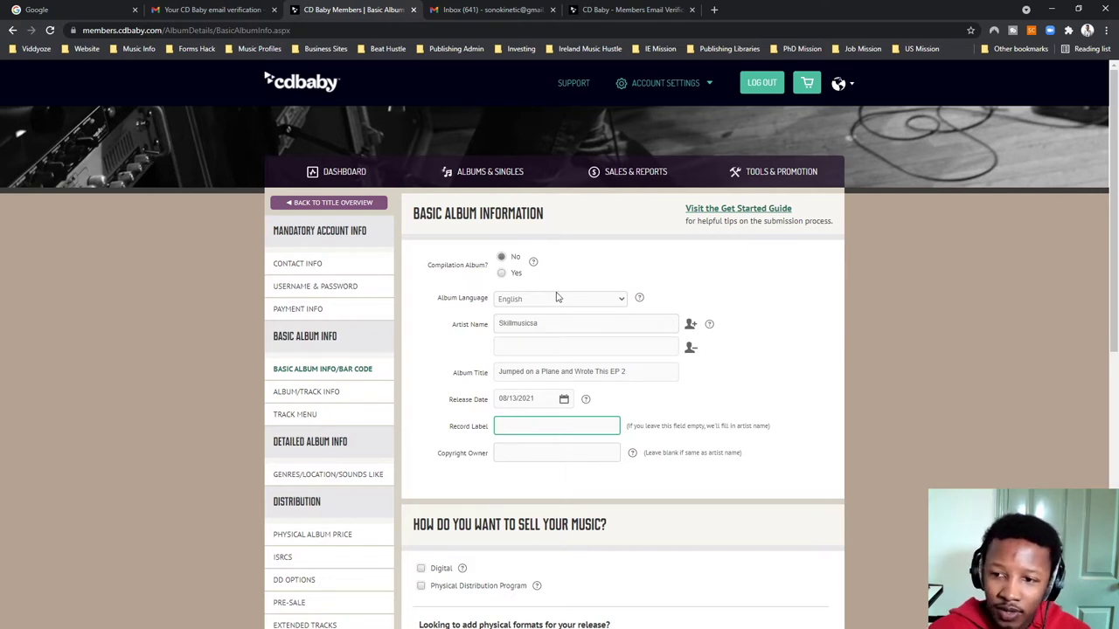
click(538, 324)
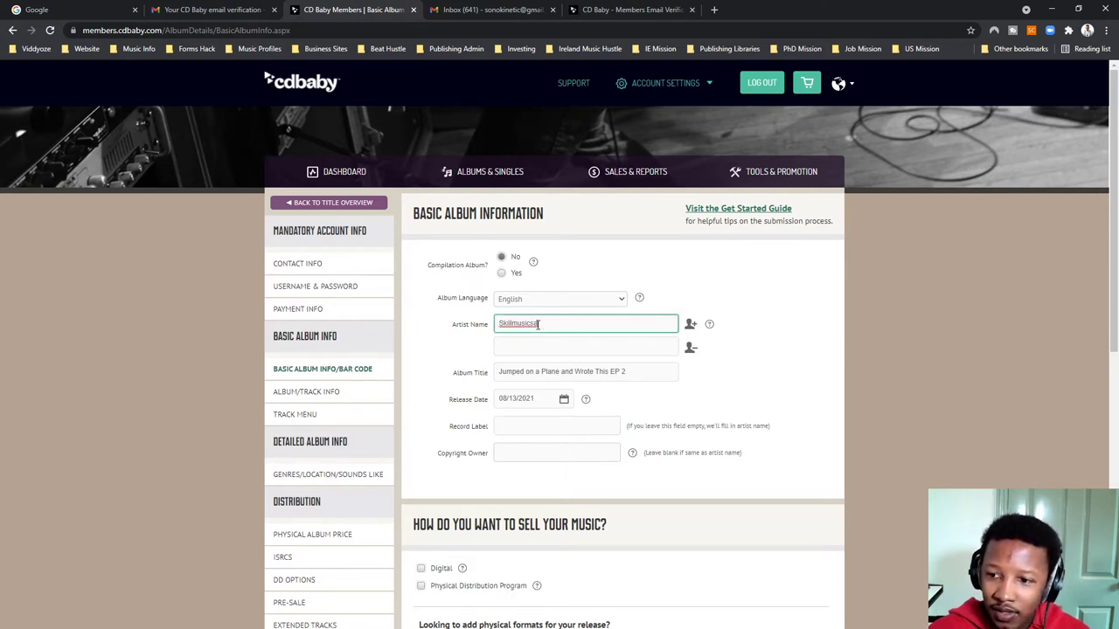
click(513, 458)
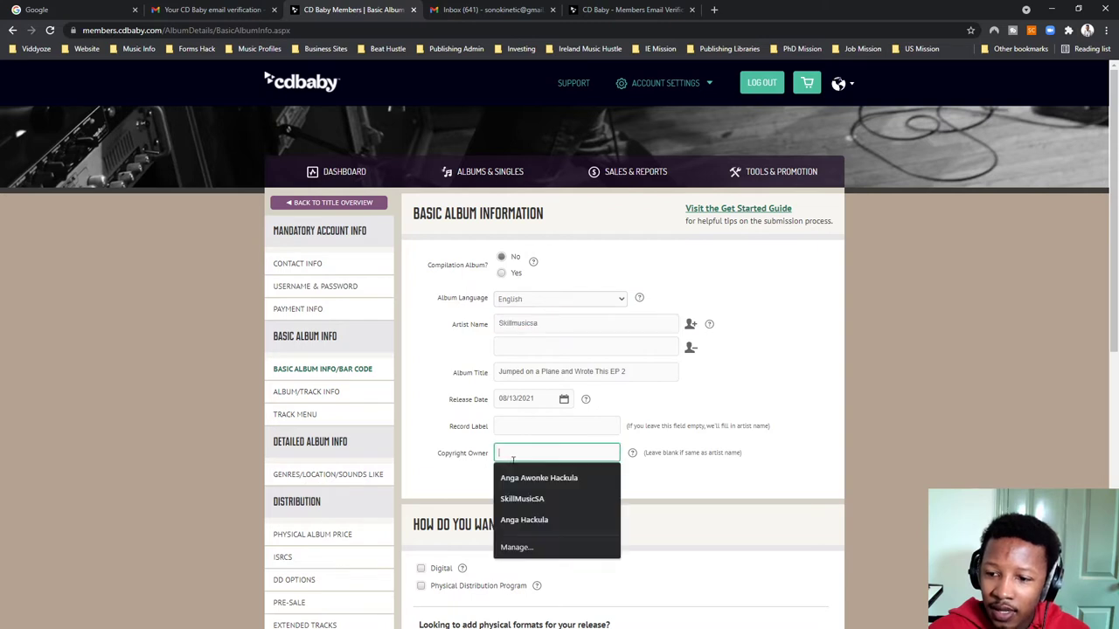
click(559, 478)
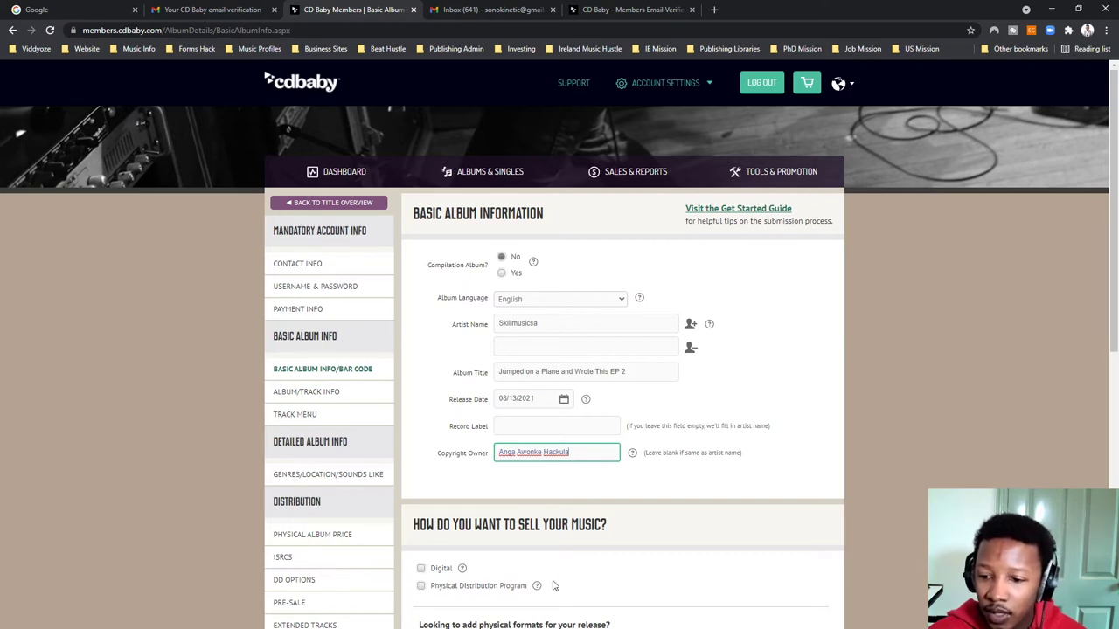
Step: Tick Digital and Physical Distribution Program (CD) as the album's sales options
scroll(524, 424, down, 3)
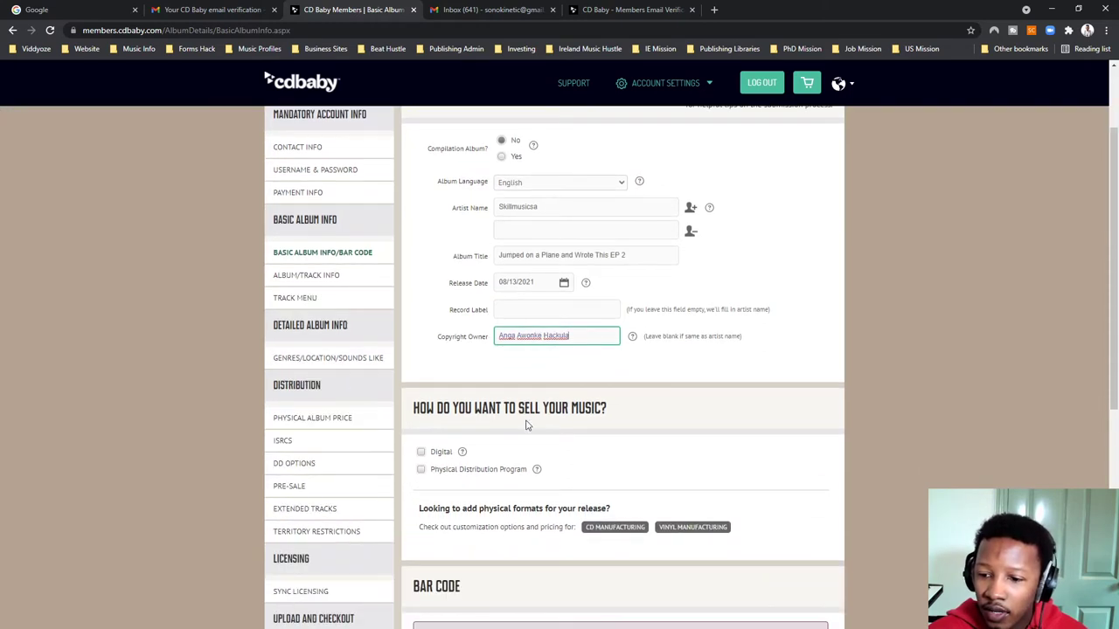
scroll(492, 395, up, 1)
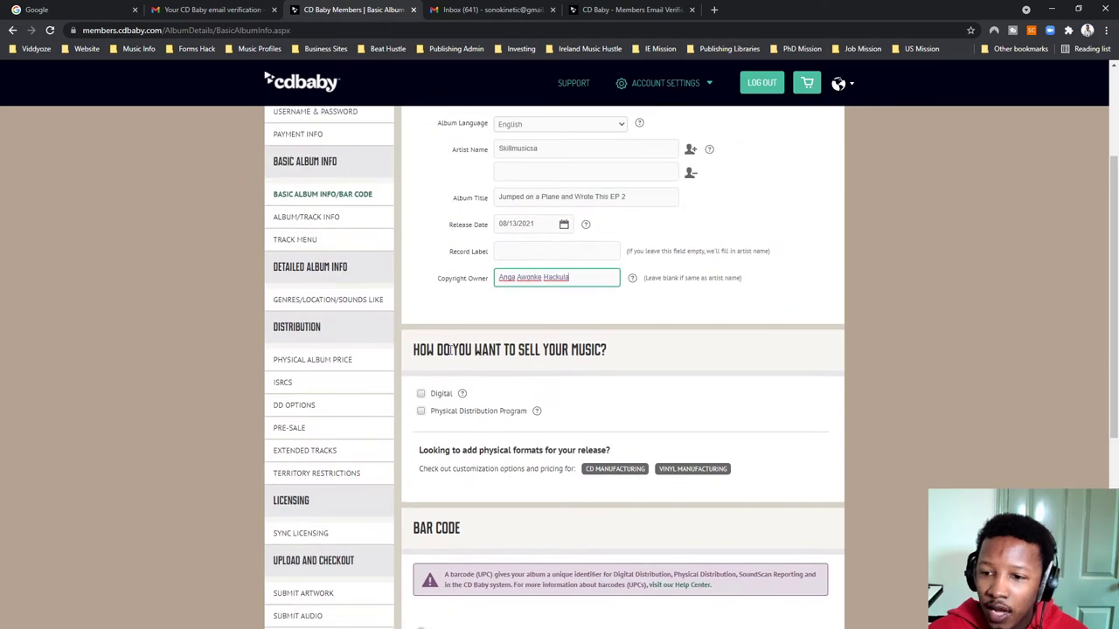
click(421, 394)
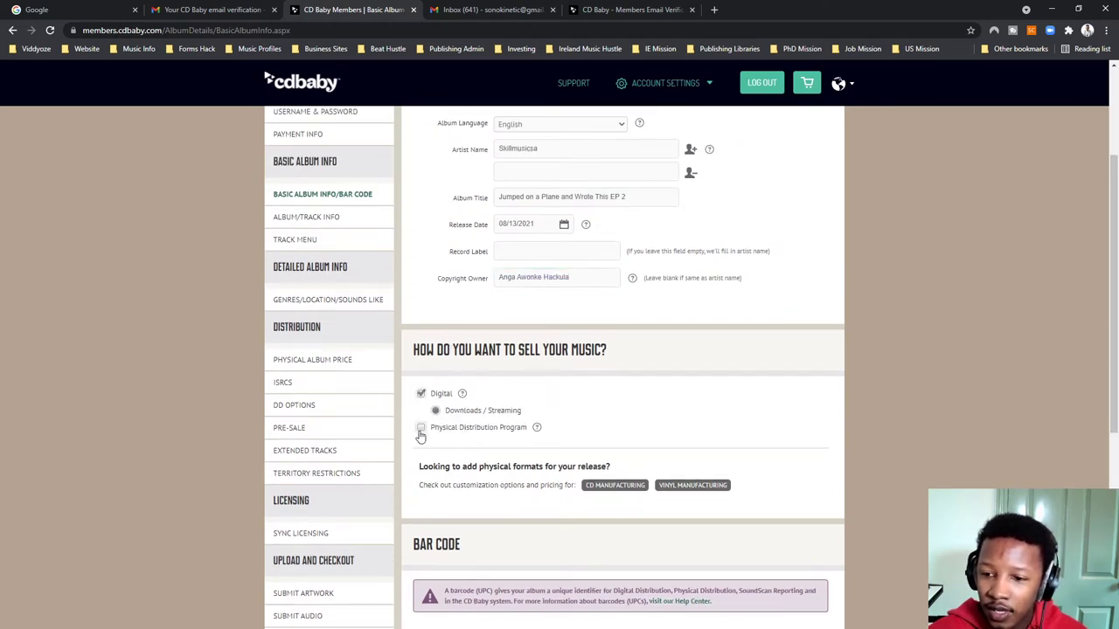
click(421, 428)
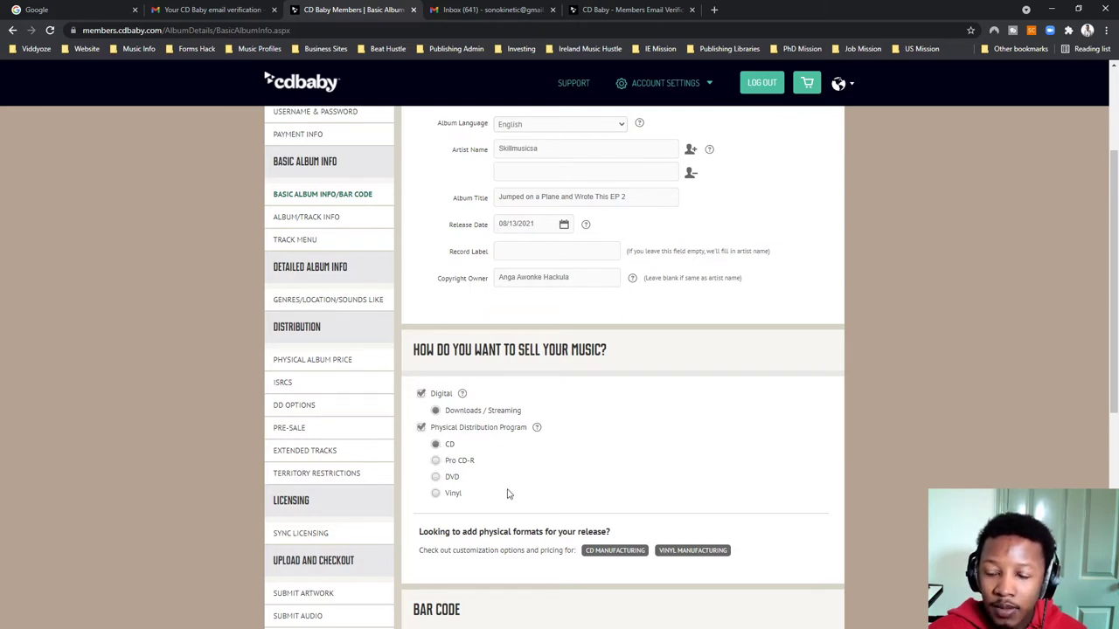
right_click(620, 557)
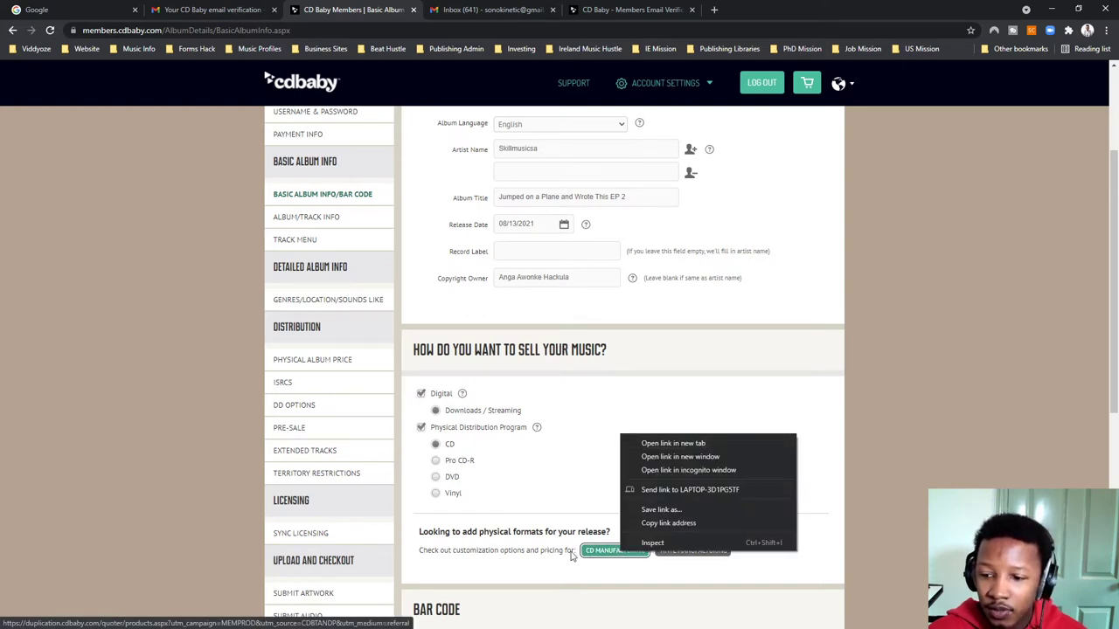
Step: Open CD manufacturing pricing in a new tab and start a quote for 300 full-color CDs in Jackets
click(668, 444)
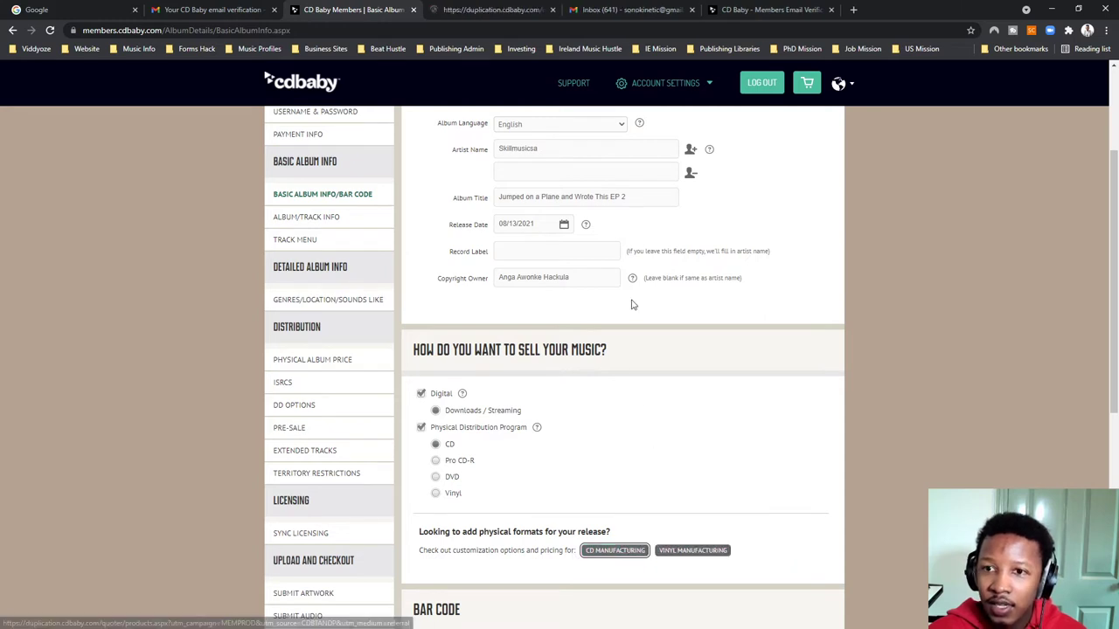
click(500, 10)
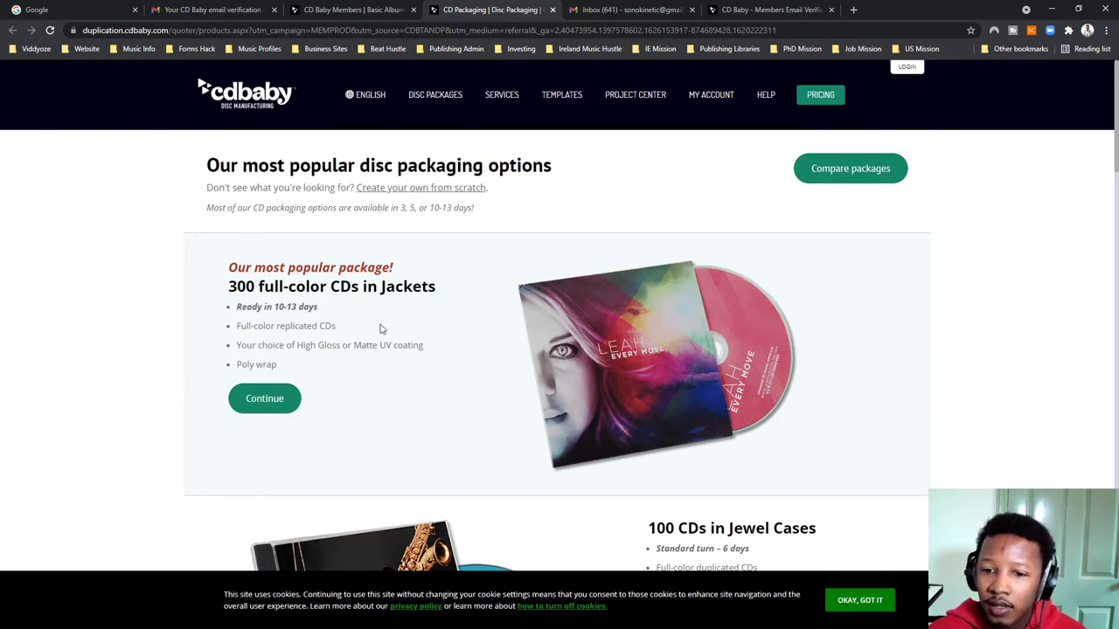
scroll(354, 324, down, 1)
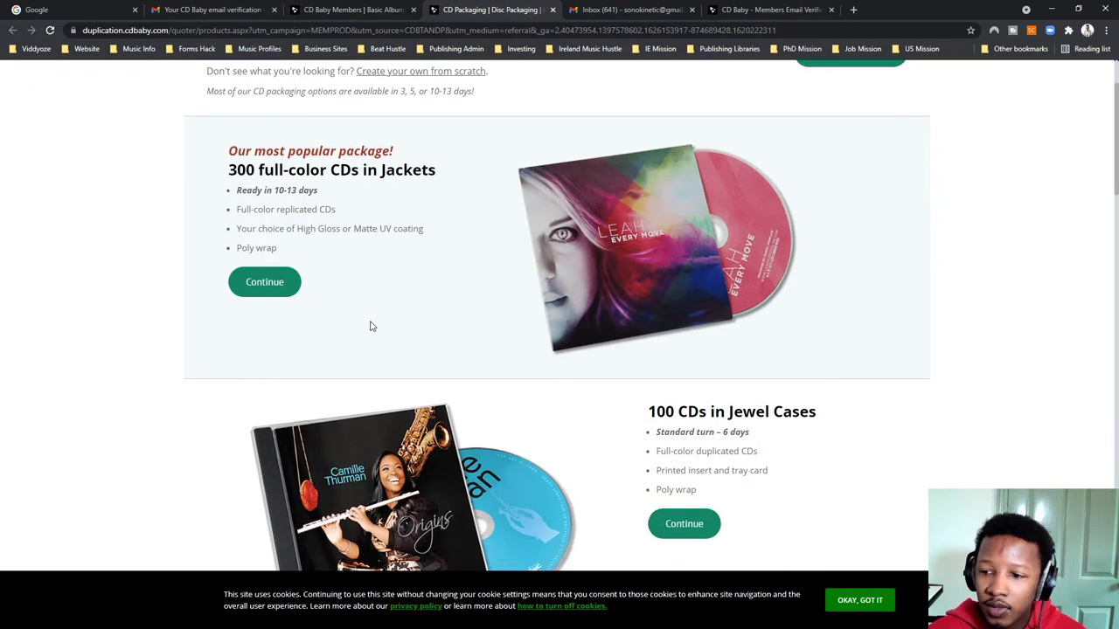
scroll(371, 330, down, 3)
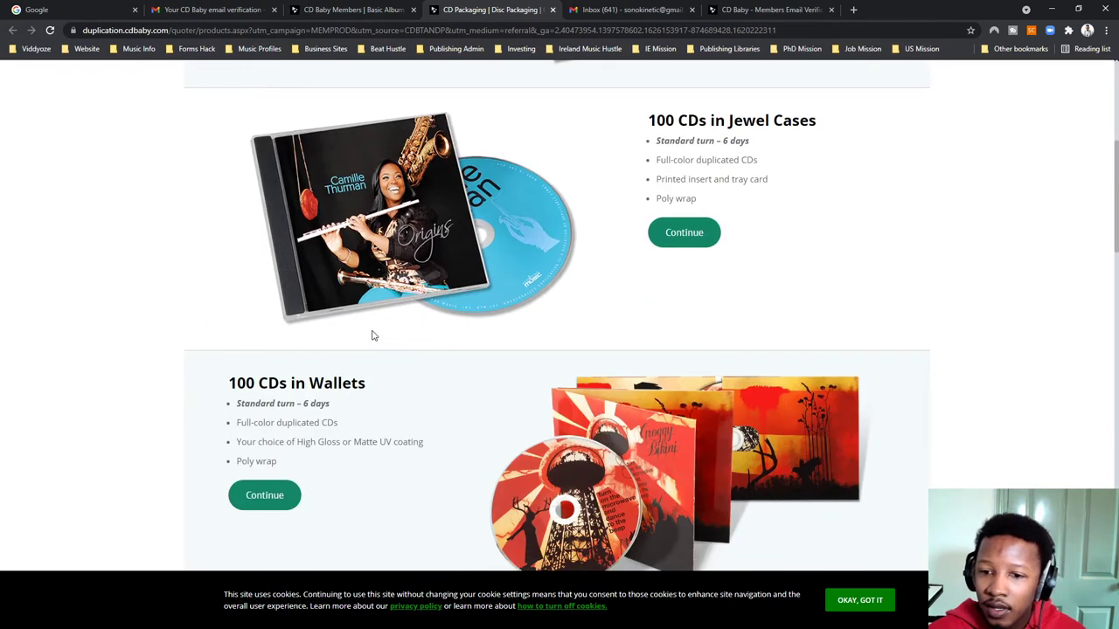
scroll(372, 335, down, 3)
scroll(425, 341, up, 2)
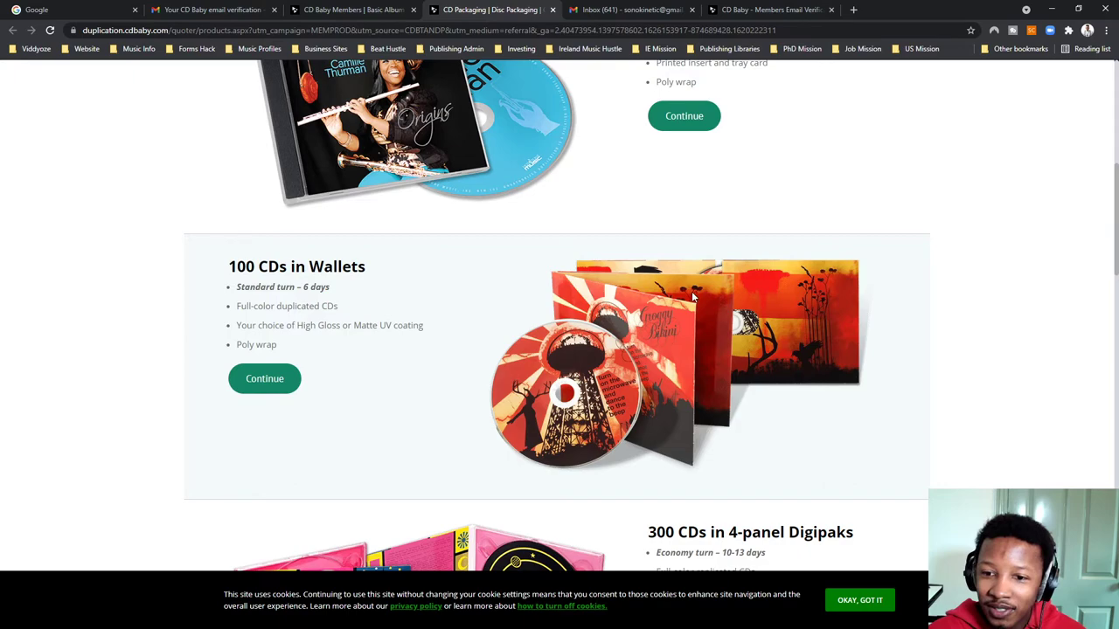
scroll(691, 291, up, 6)
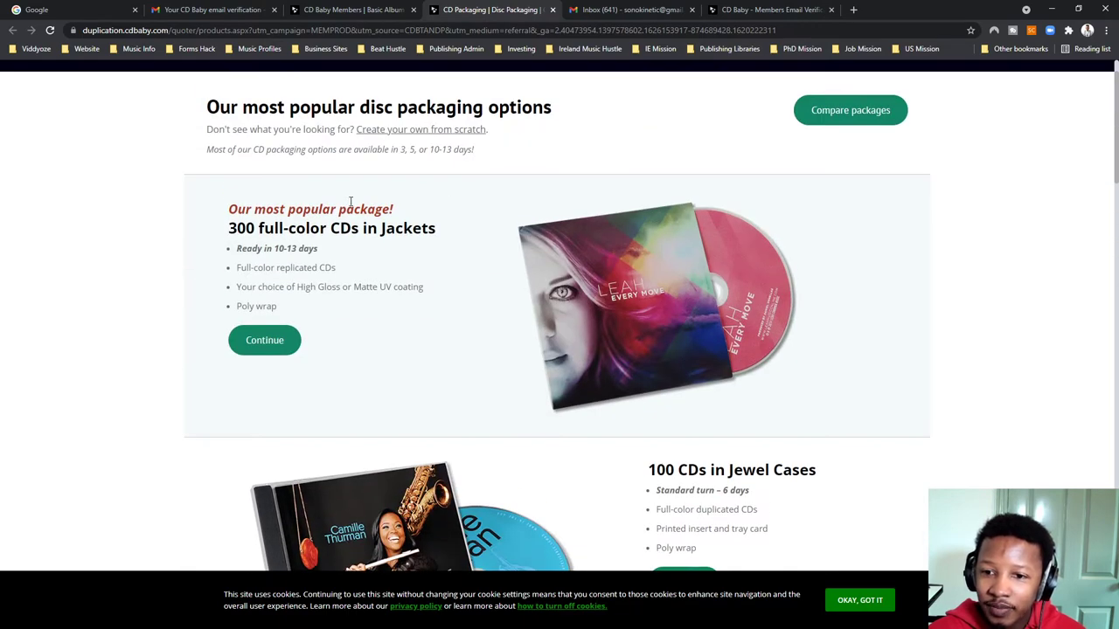
scroll(349, 209, down, 5)
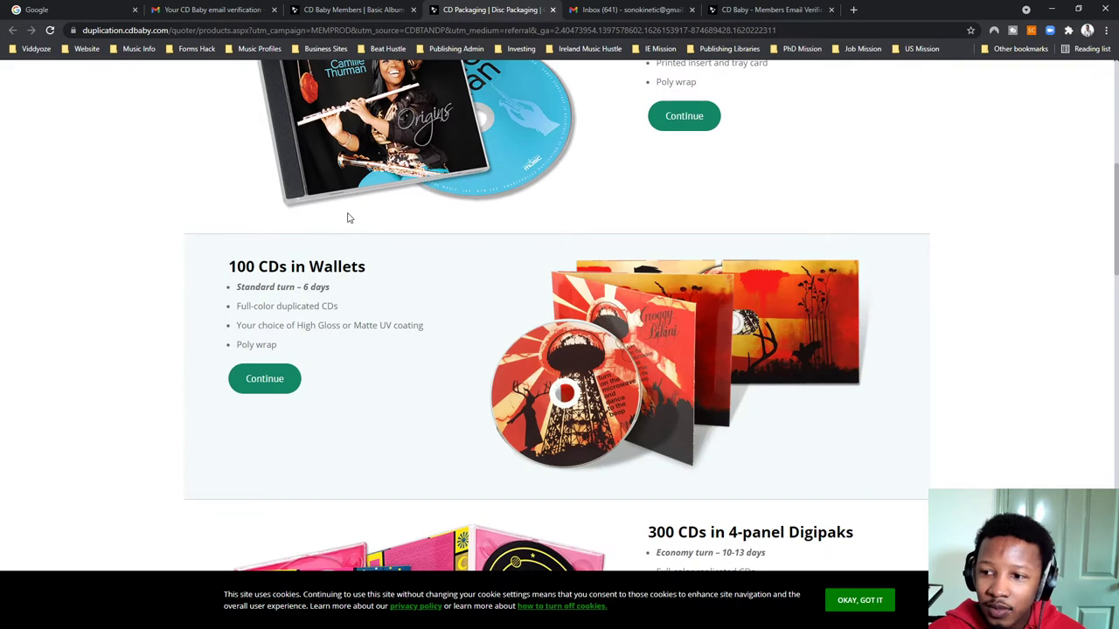
scroll(347, 218, up, 5)
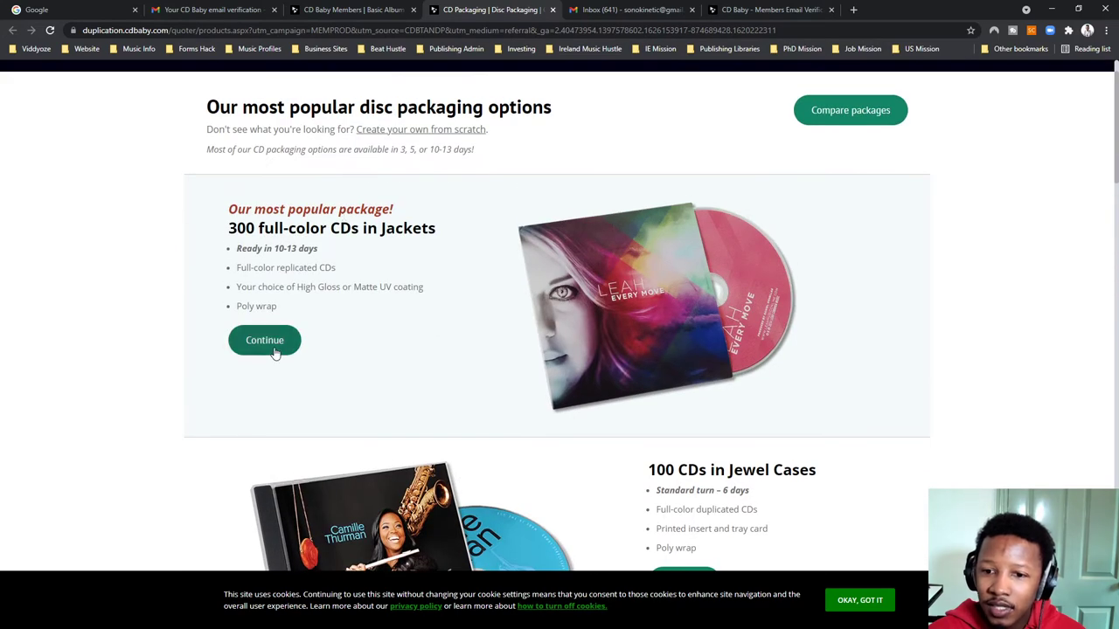
click(272, 353)
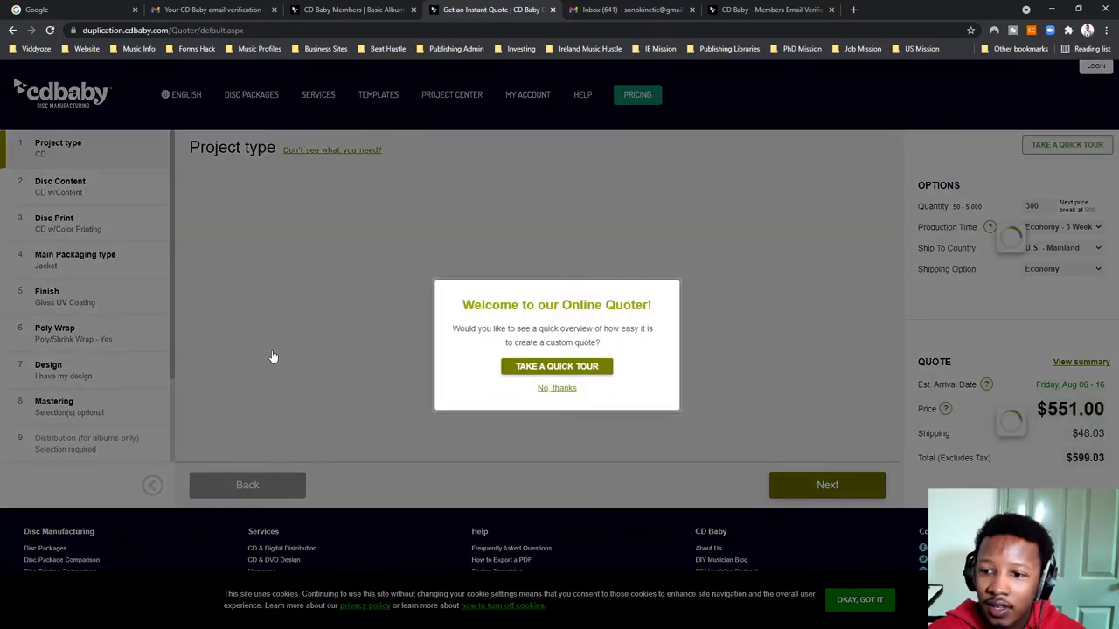
Step: Skip the quoter tour and ship the quote to Ireland, giving $89.90 shipping and a $640.90 total
click(545, 390)
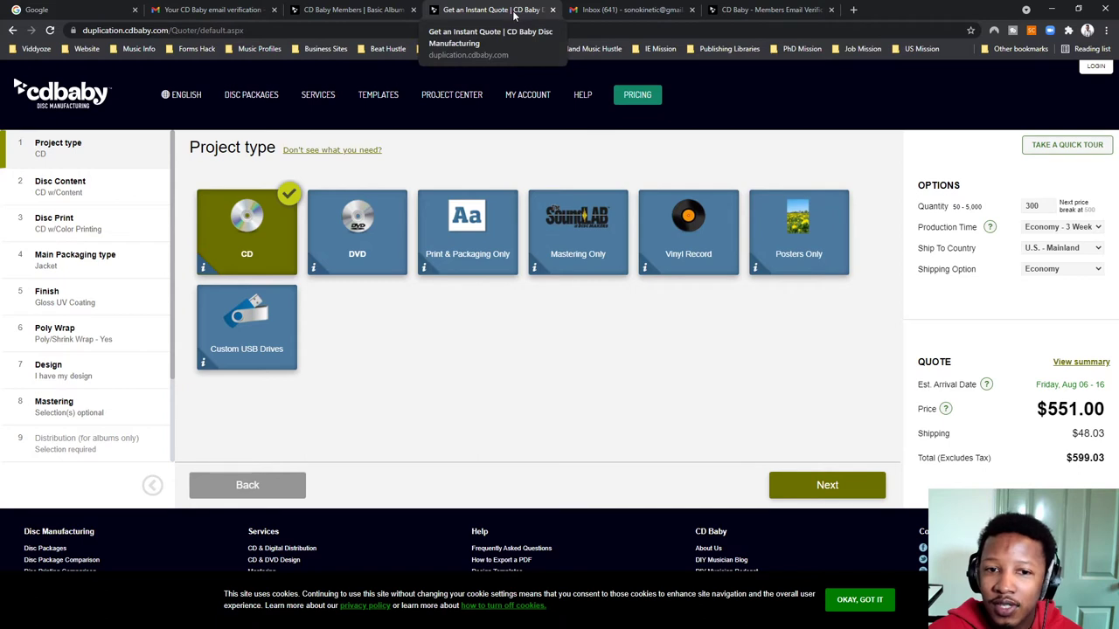
click(1091, 250)
scroll(1009, 349, down, 20)
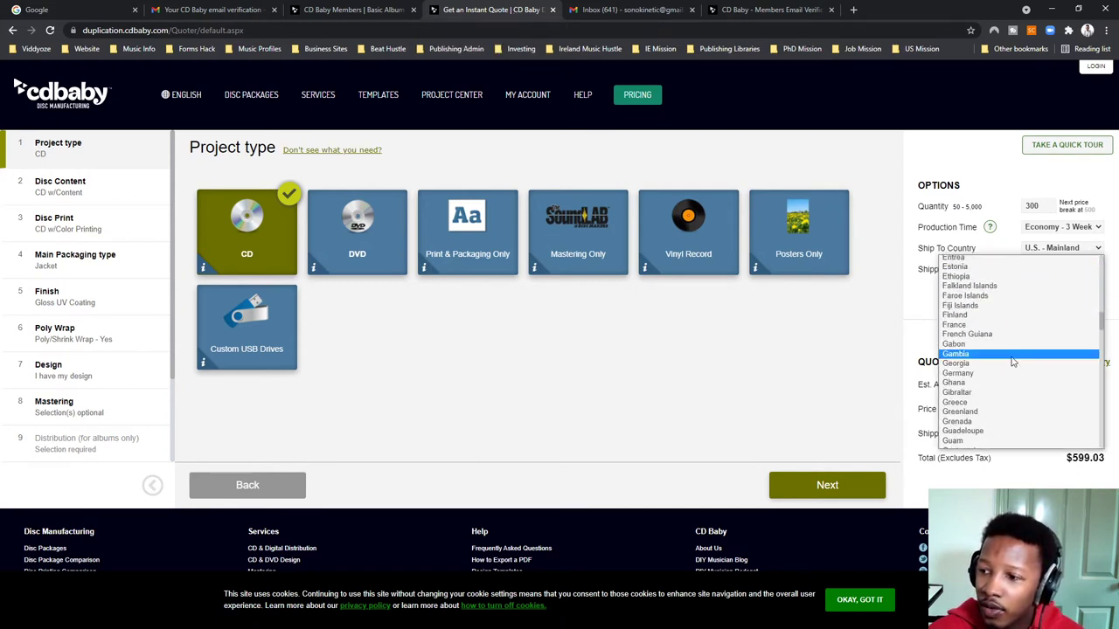
scroll(1007, 374, up, 10)
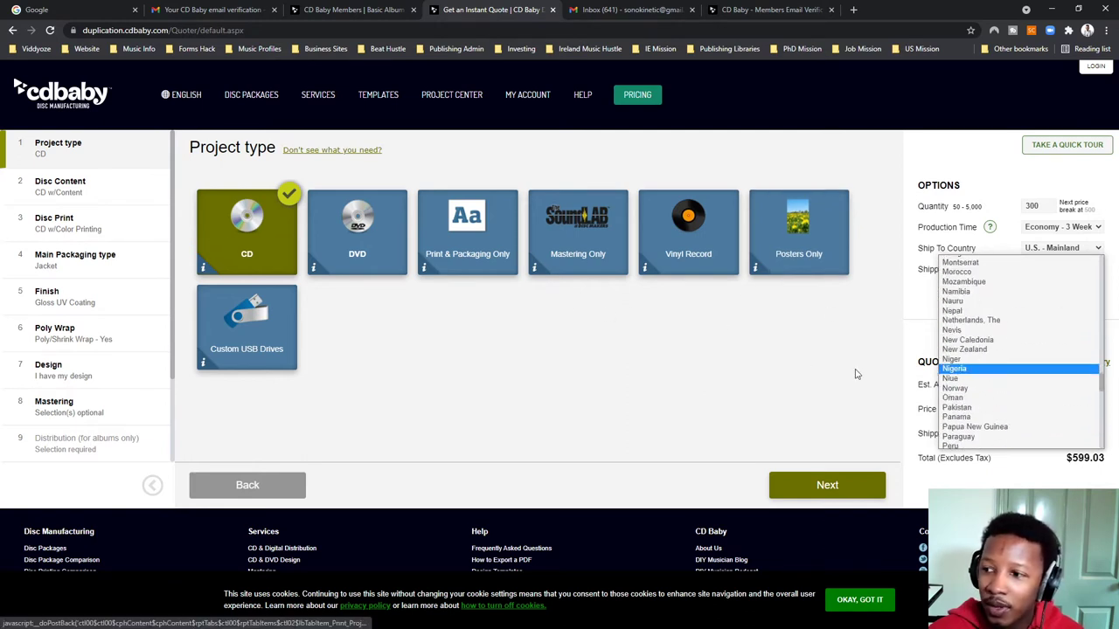
scroll(961, 395, down, 10)
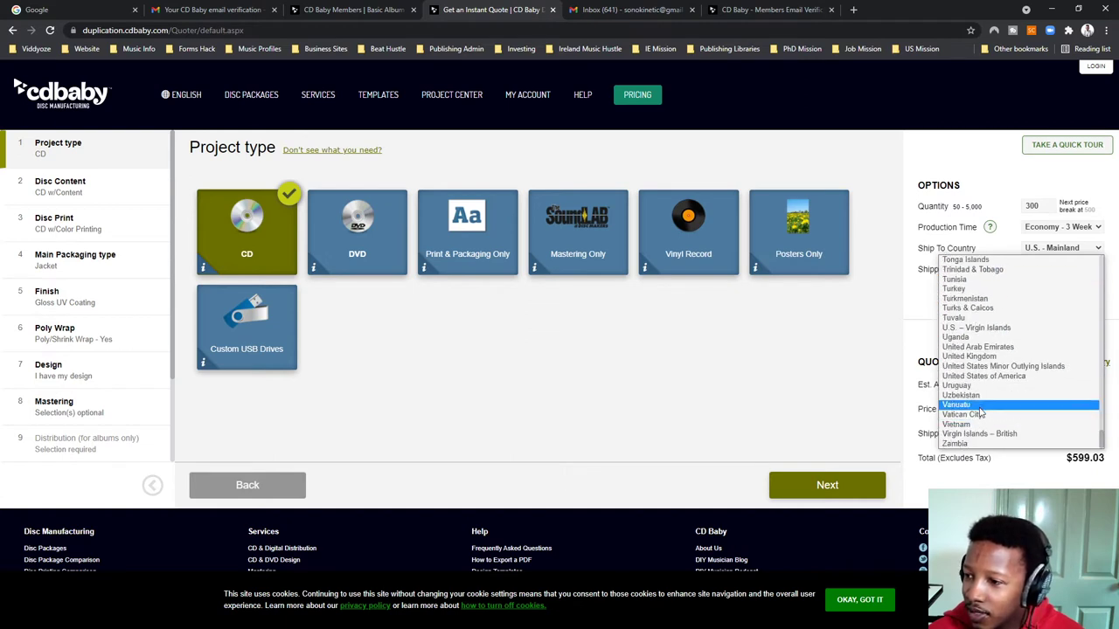
scroll(992, 371, up, 5)
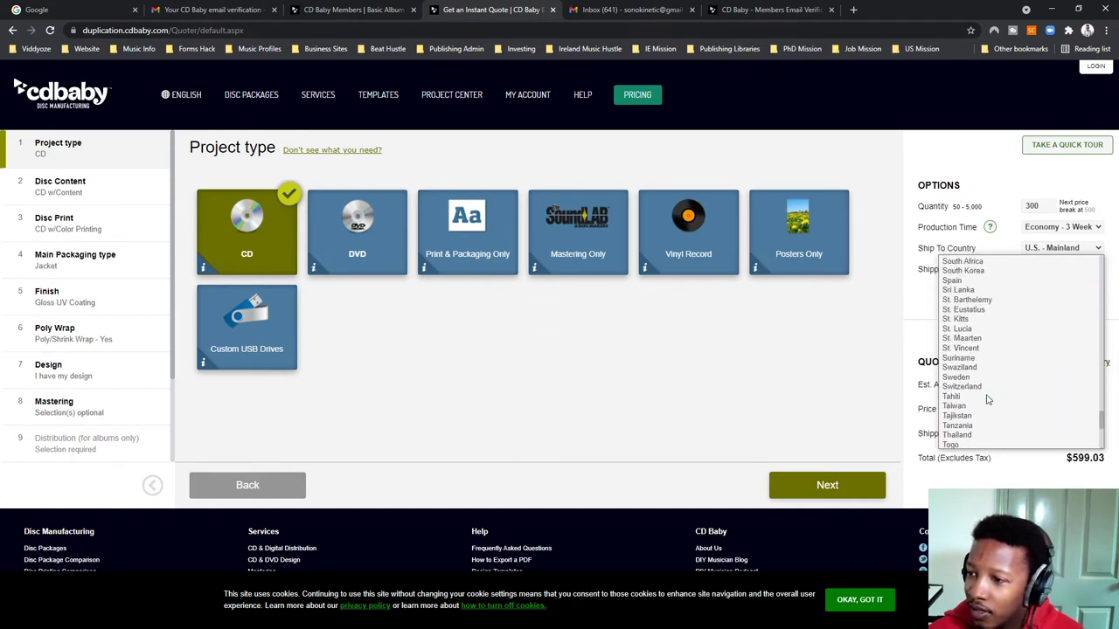
click(977, 299)
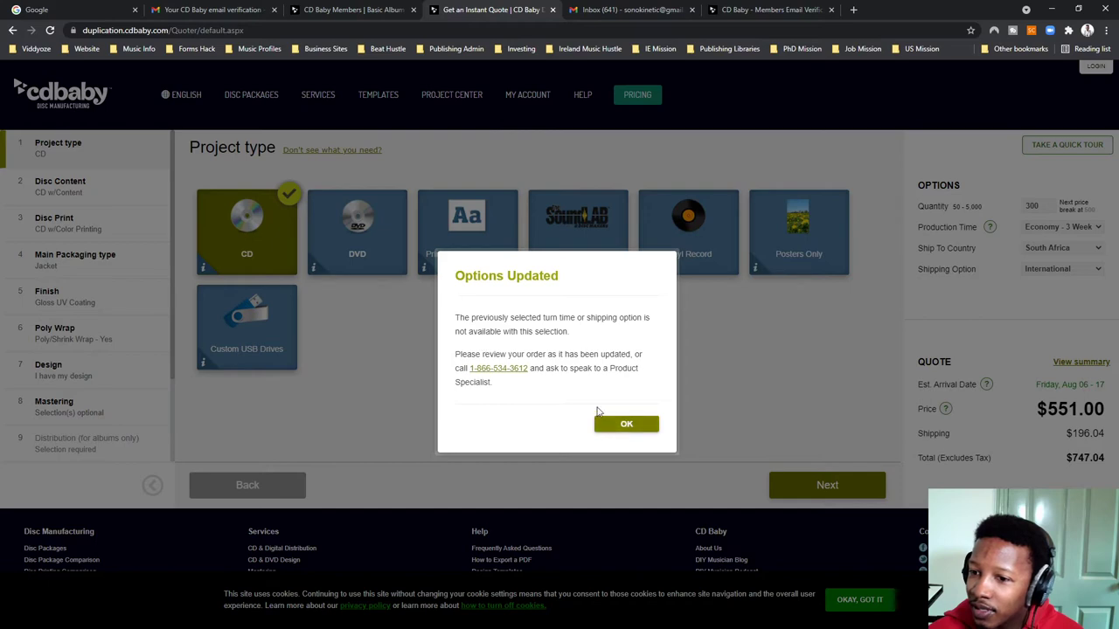
click(610, 425)
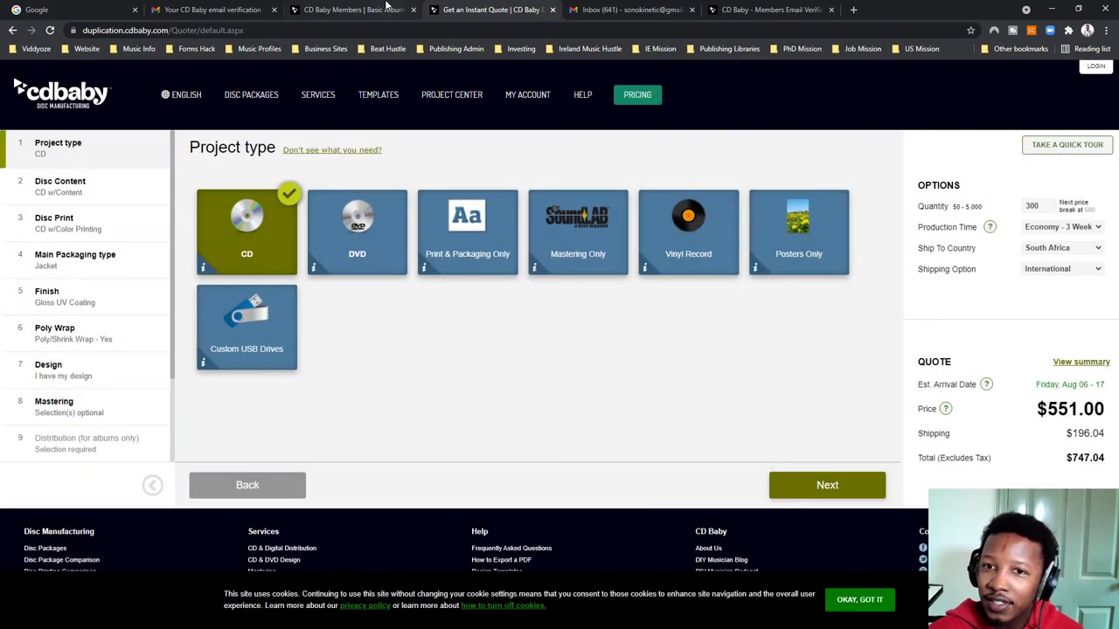
click(1054, 248)
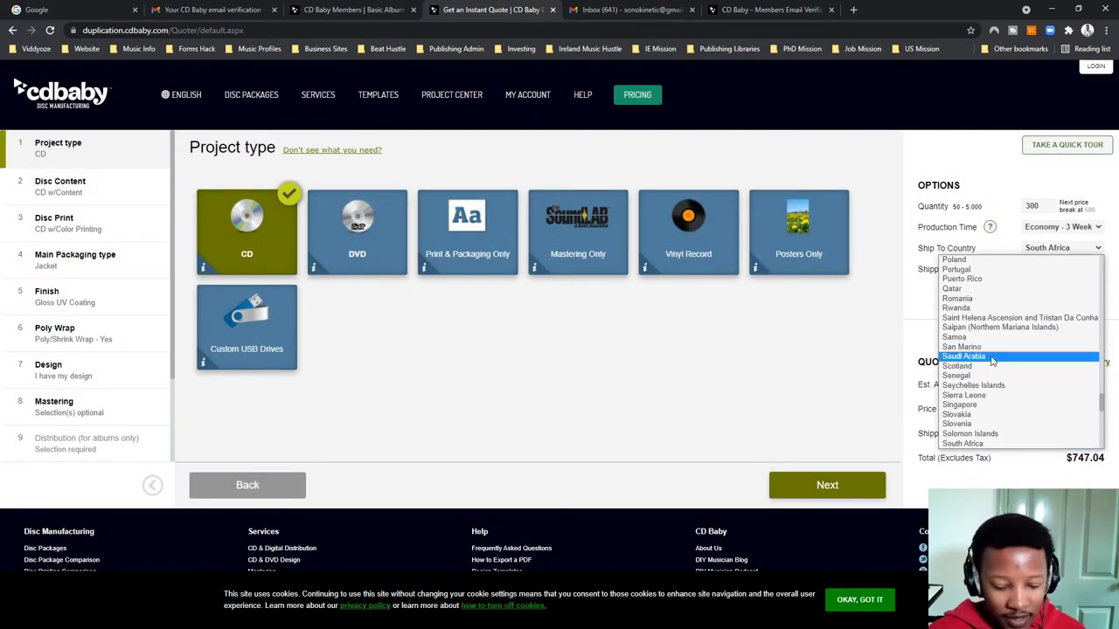
text(ireland)
key(Return)
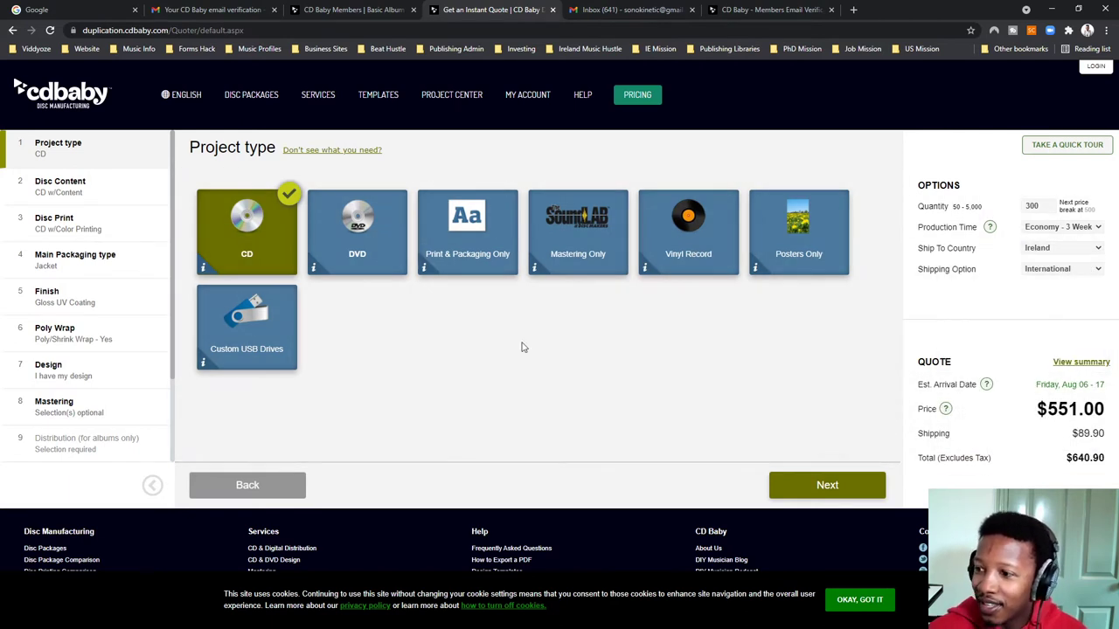
Step: Close the quote, untick physical distribution, request the $20 assigned bar code, and save the album info
click(552, 9)
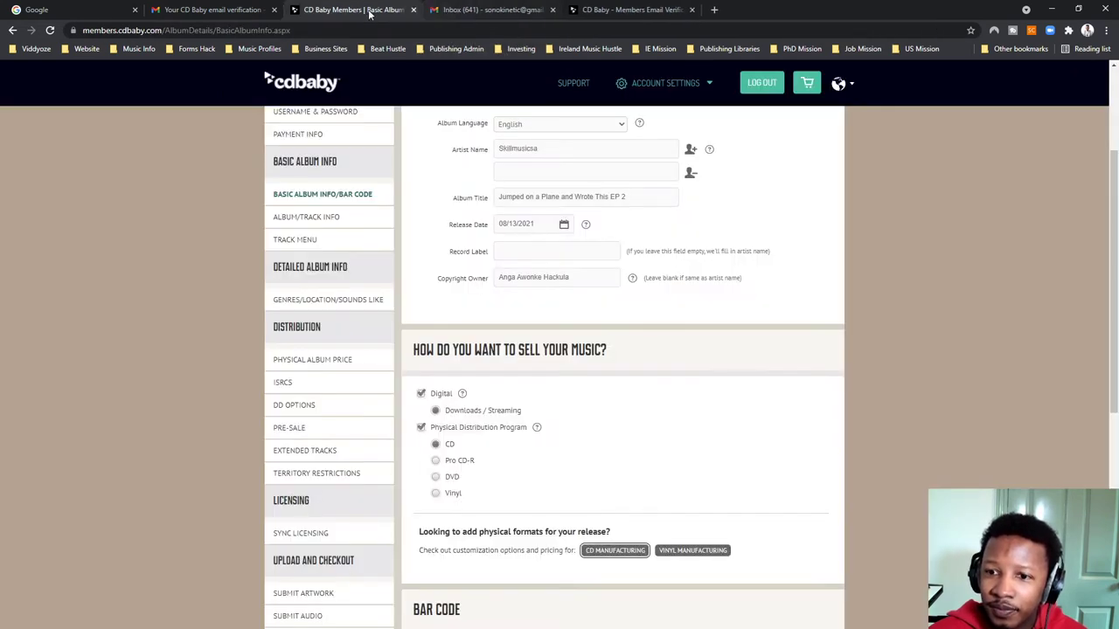
click(421, 428)
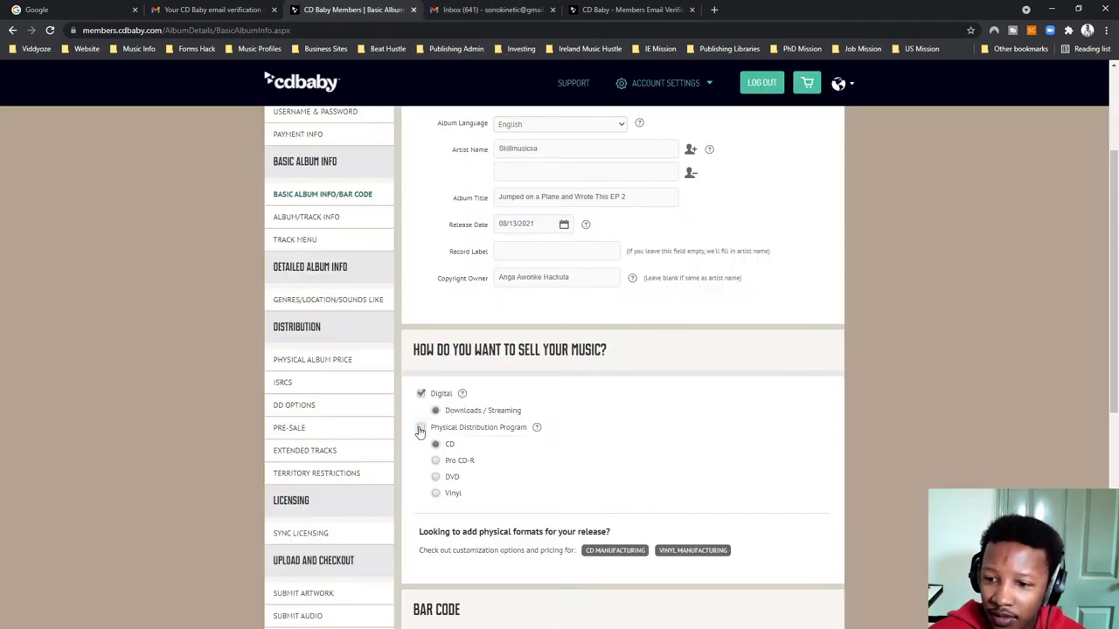
scroll(481, 485, down, 2)
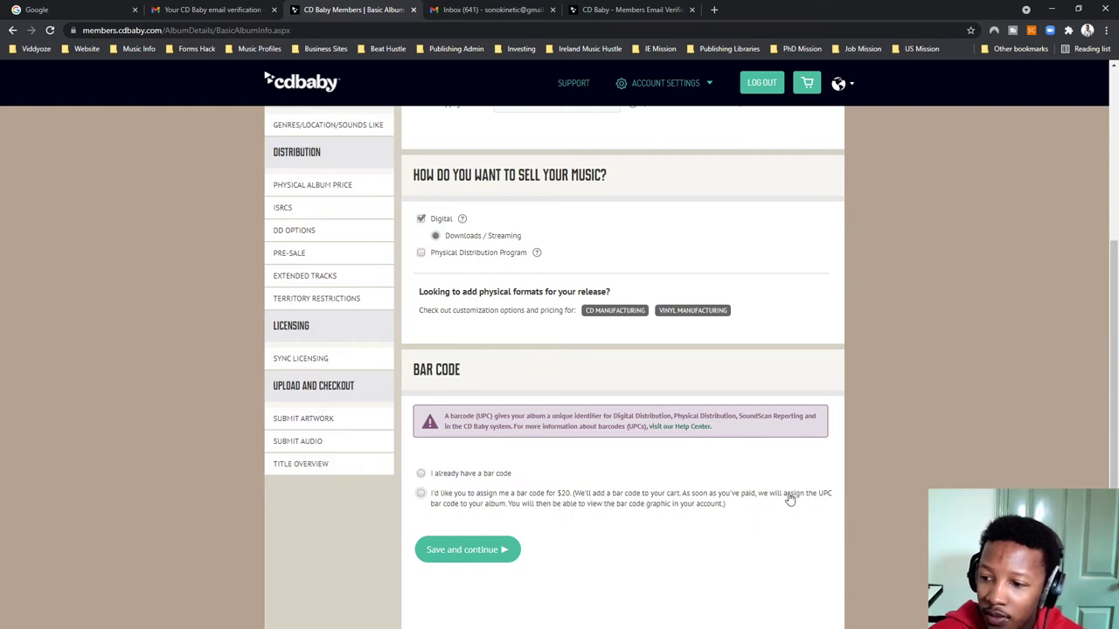
click(499, 503)
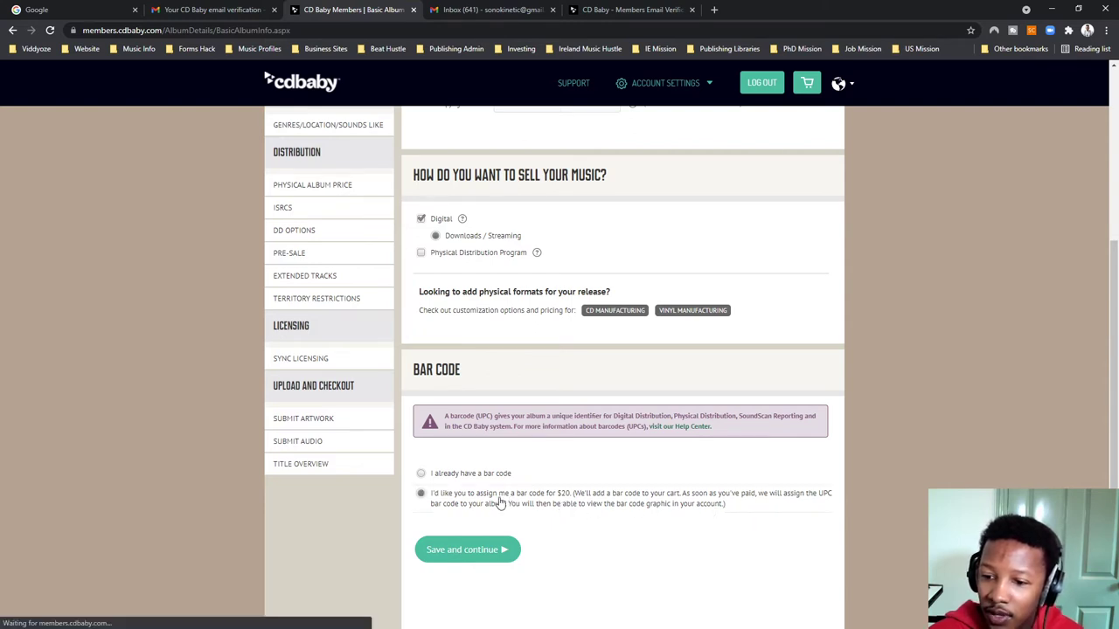
click(504, 553)
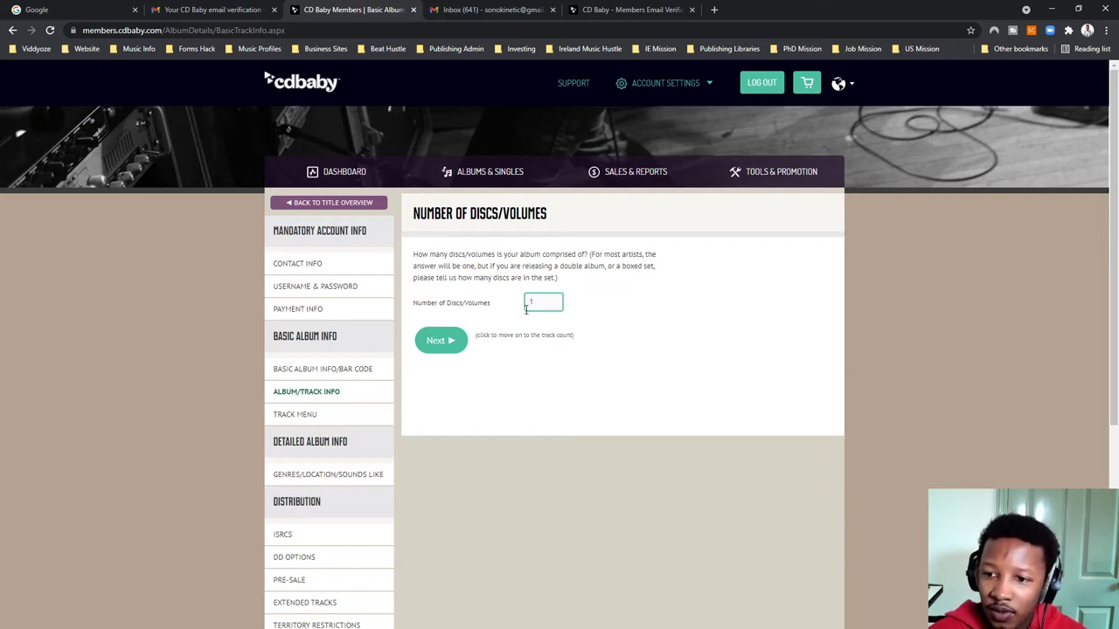
Step: Keep 1 disc, set the track count to 5, then bring up the Promo Plan.xlsx spreadsheet
click(451, 340)
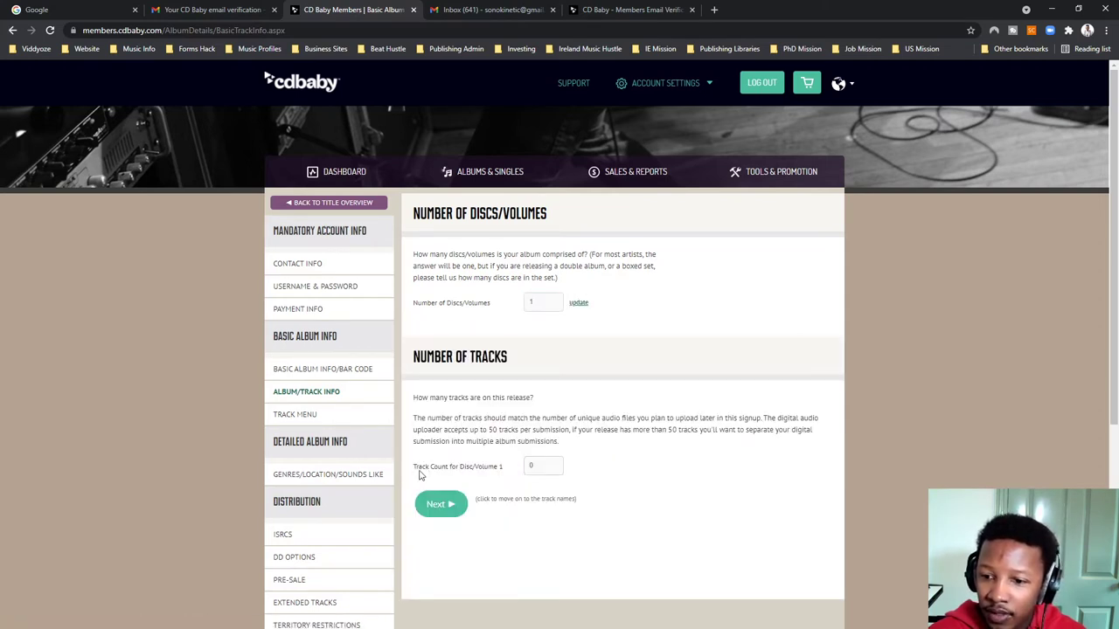
double_click(531, 469)
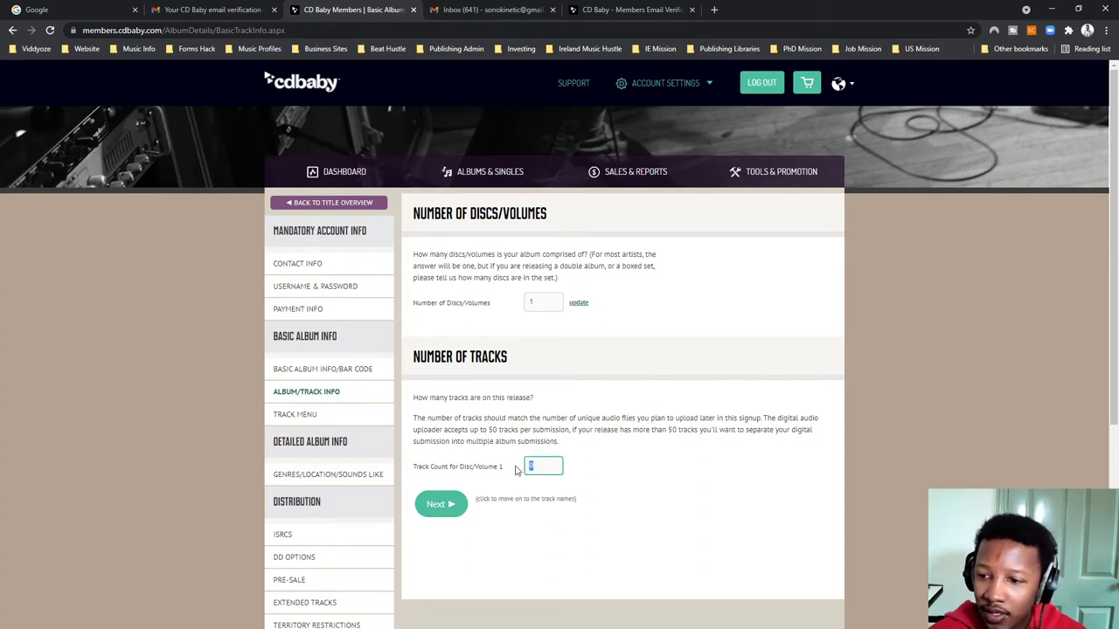
text(5)
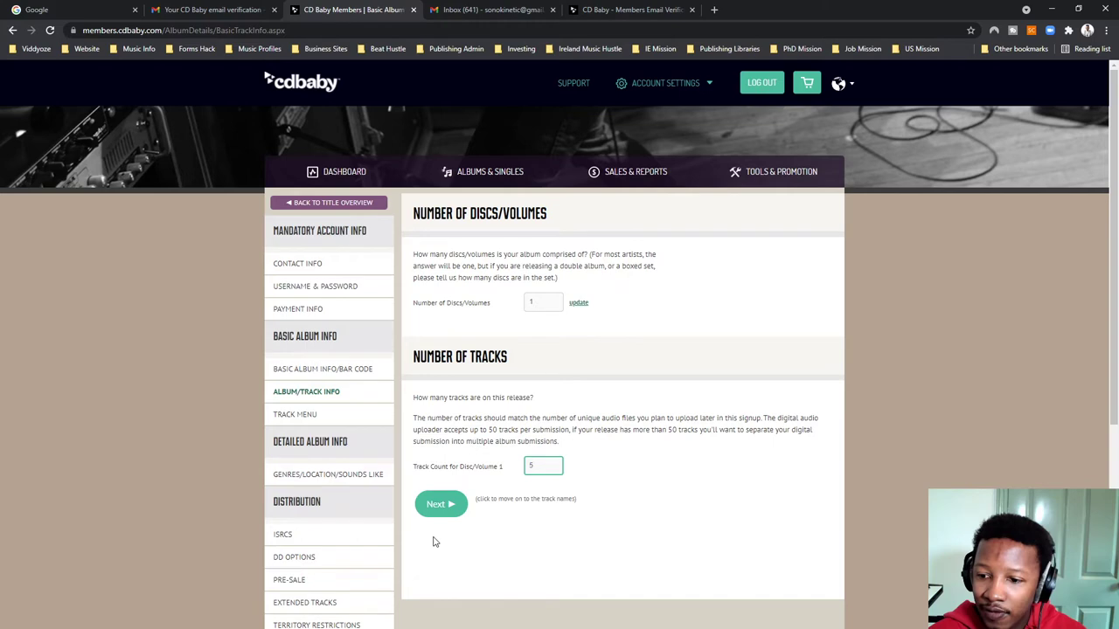
click(440, 504)
scroll(441, 513, down, 3)
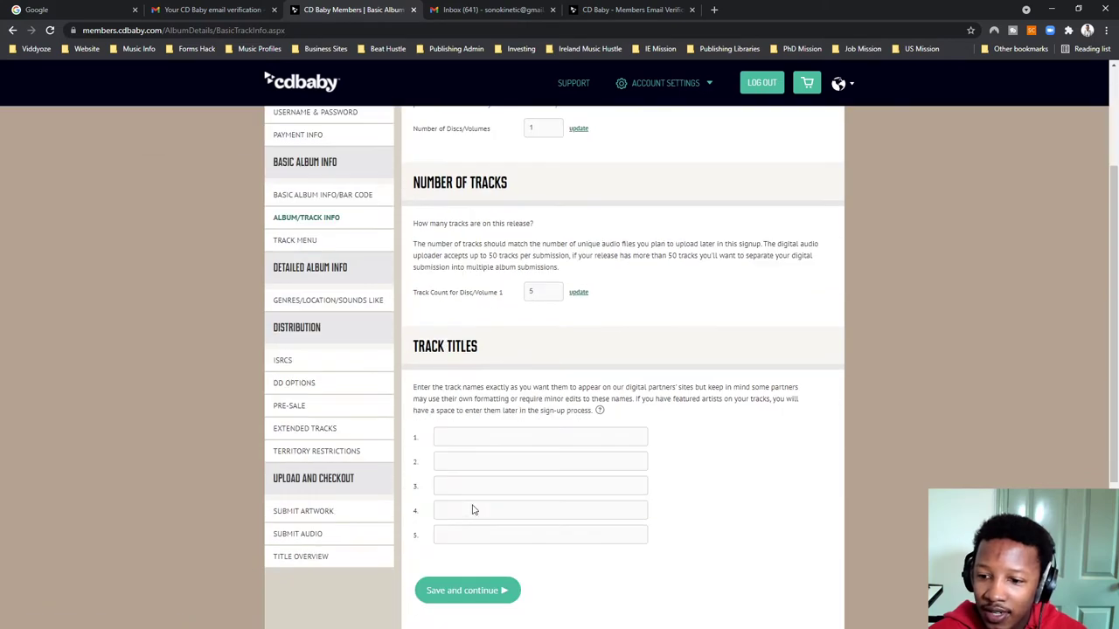
click(499, 376)
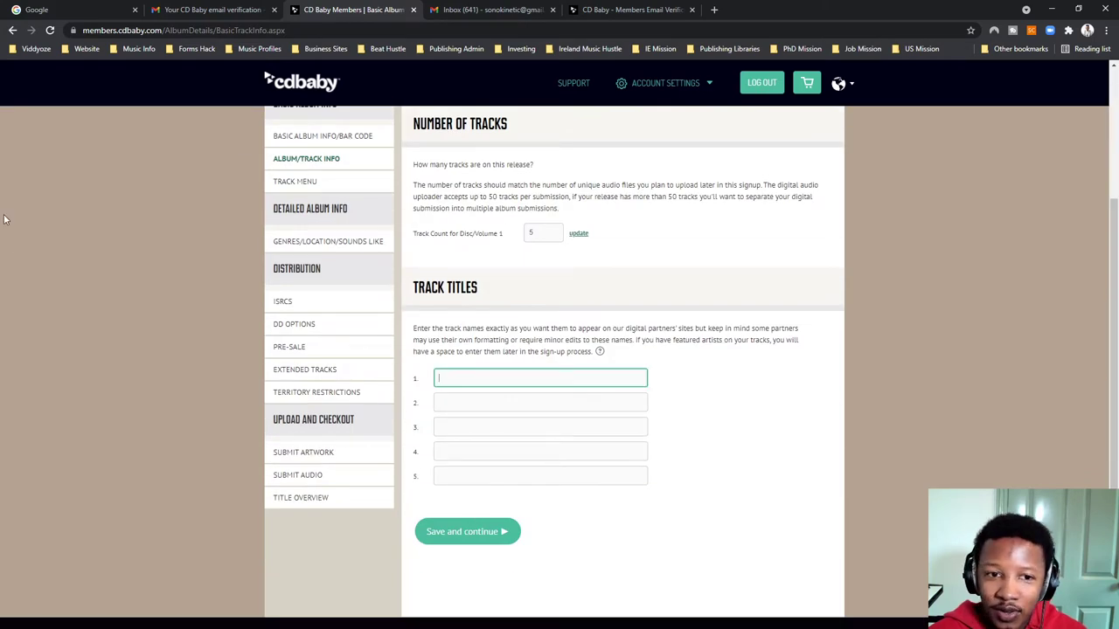
key(alt+Tab)
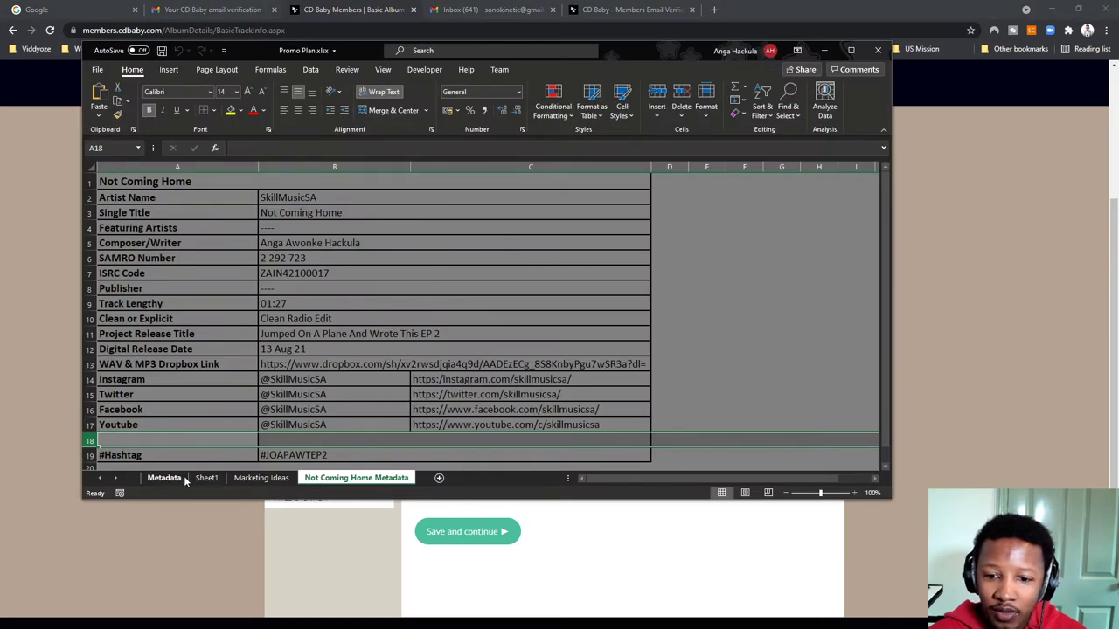
click(207, 479)
click(245, 478)
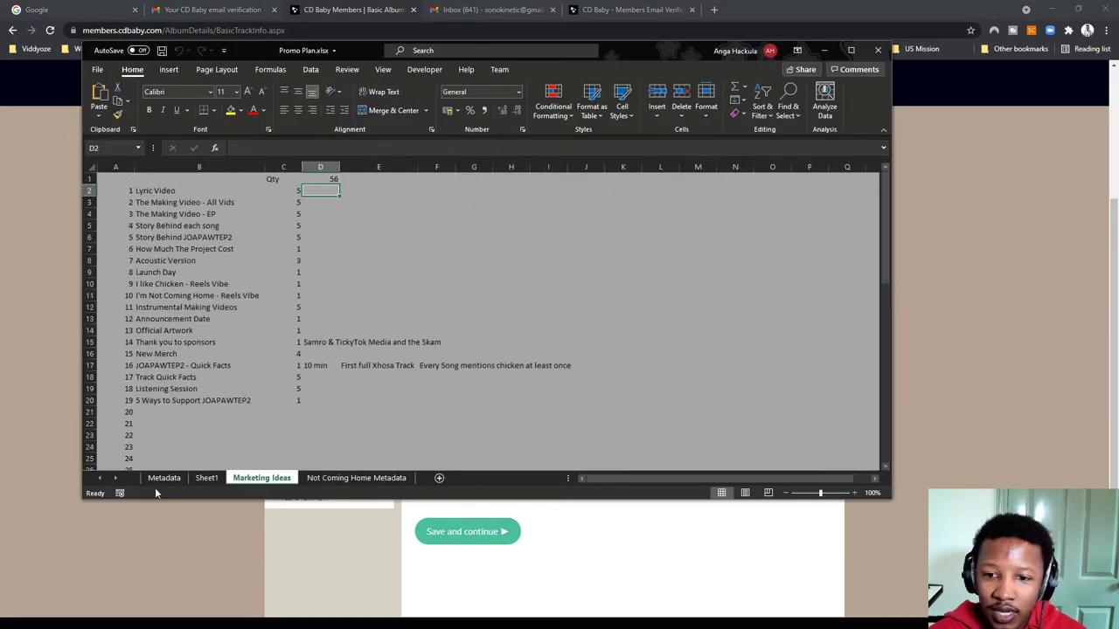
click(156, 479)
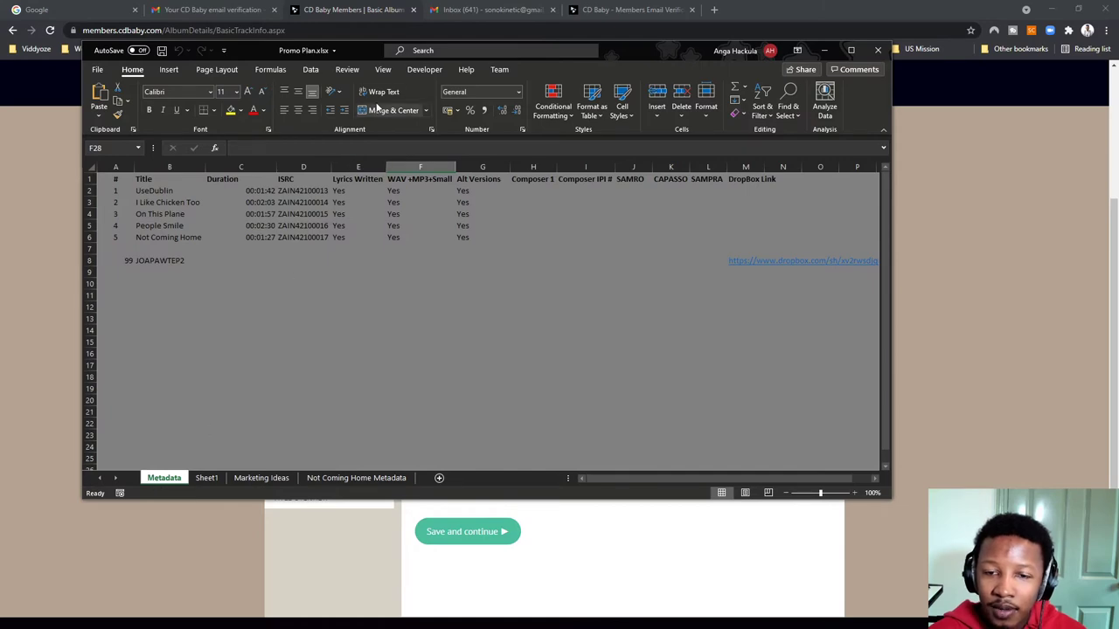
drag(647, 50, 1117, 260)
click(102, 210)
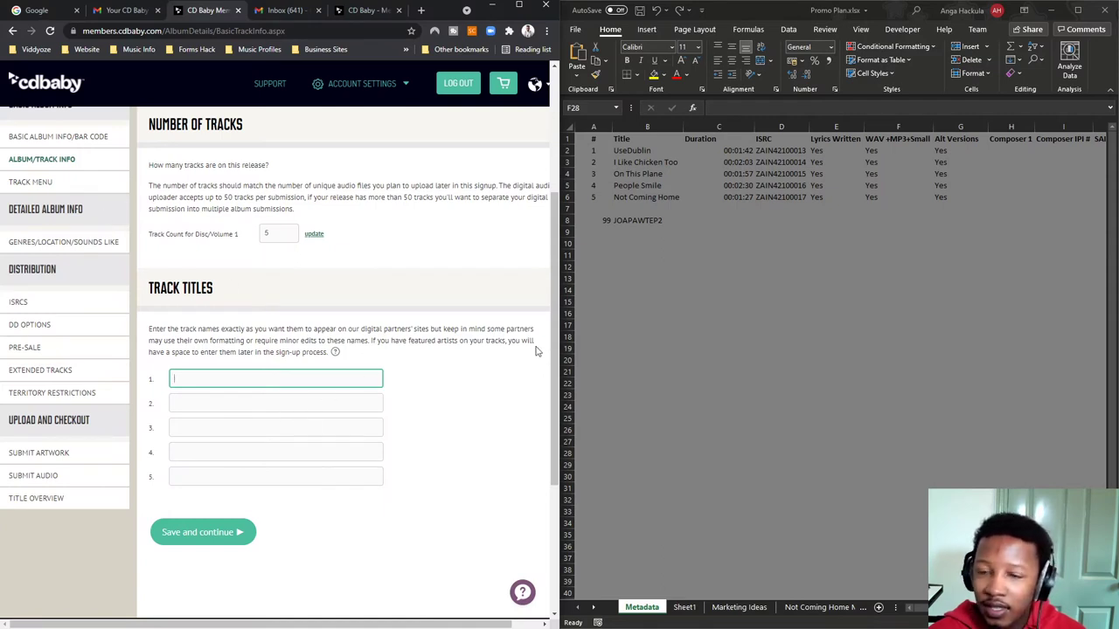
click(972, 243)
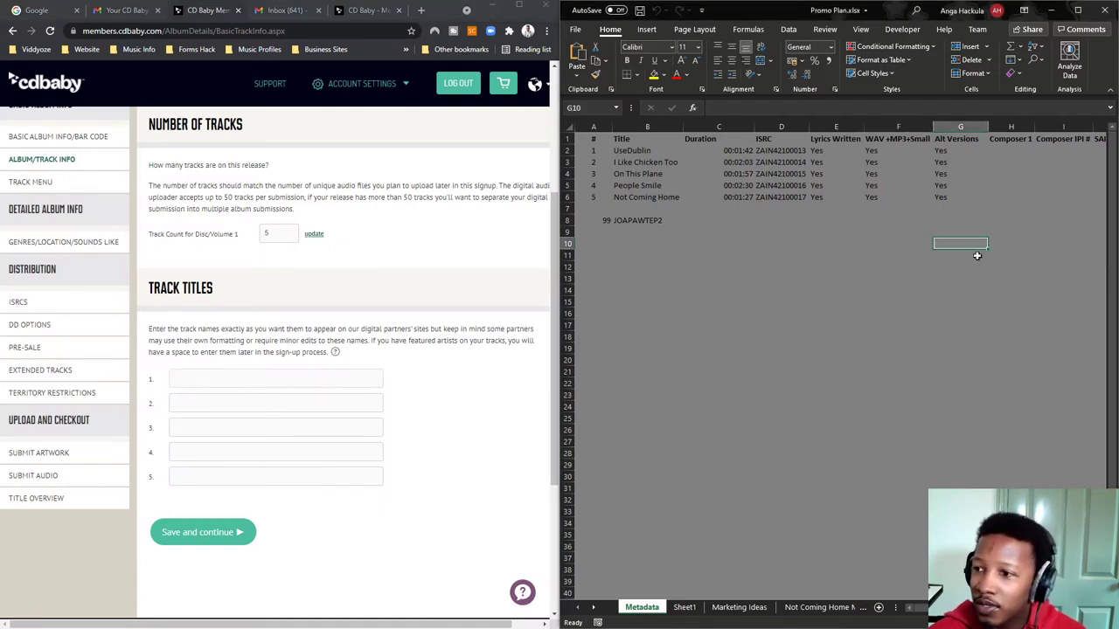
drag(1049, 326, 585, 138)
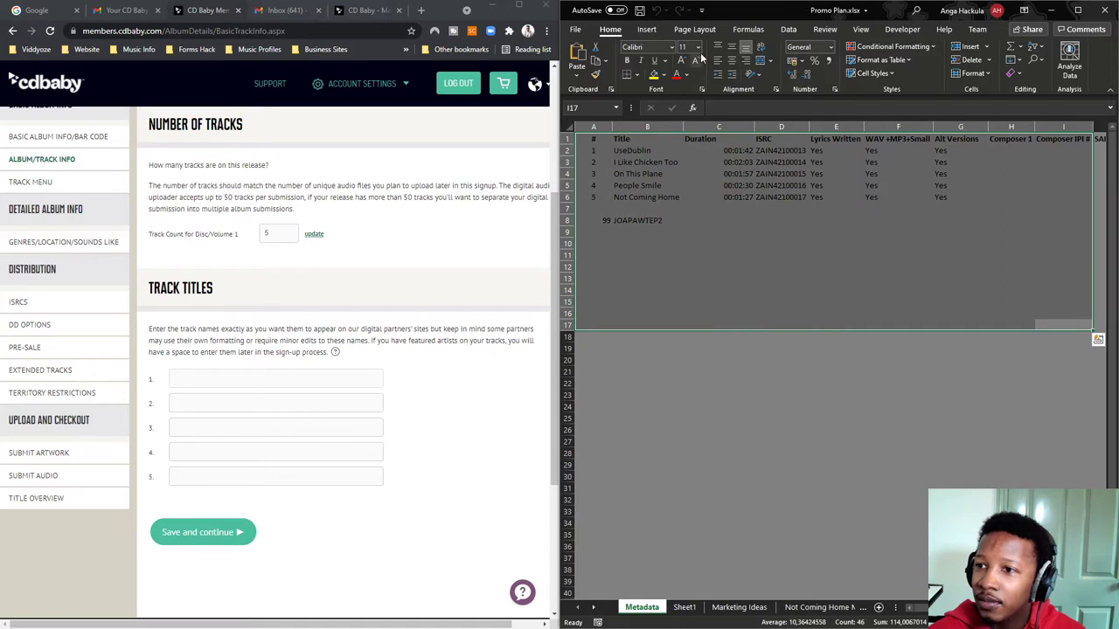
scroll(720, 388, up, 5)
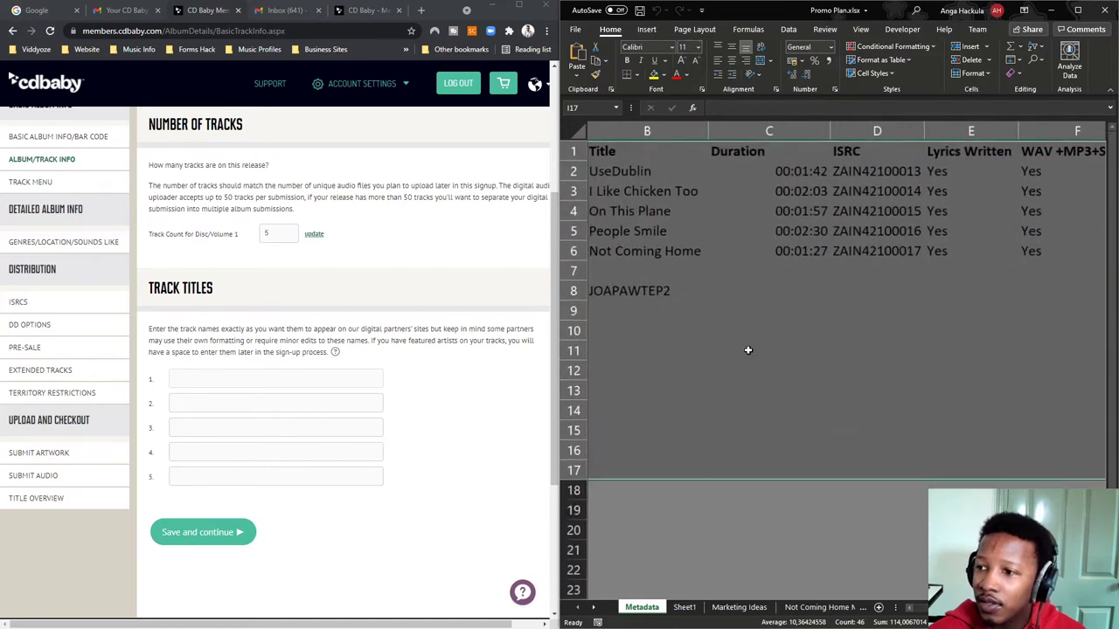
scroll(834, 305, left, 2)
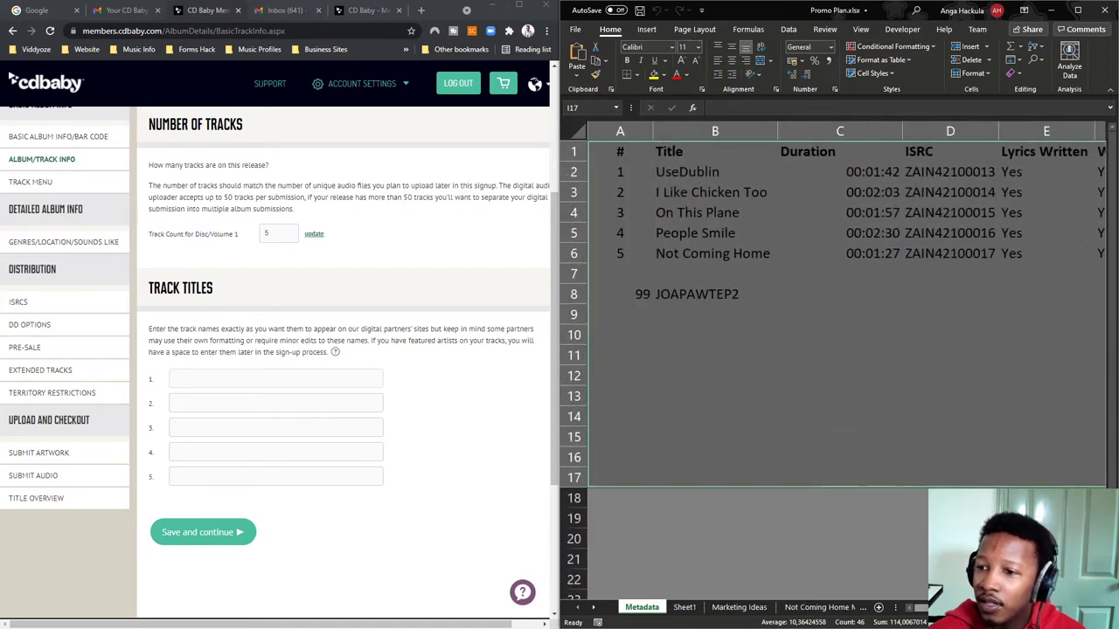
click(662, 76)
scroll(789, 362, right, 3)
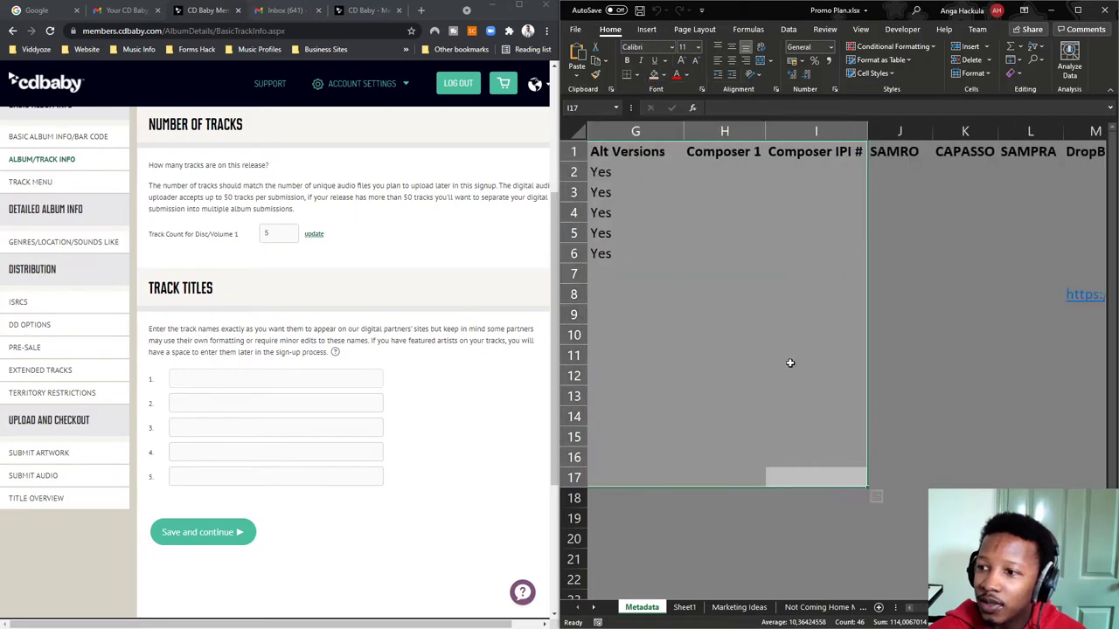
scroll(874, 497, left, 3)
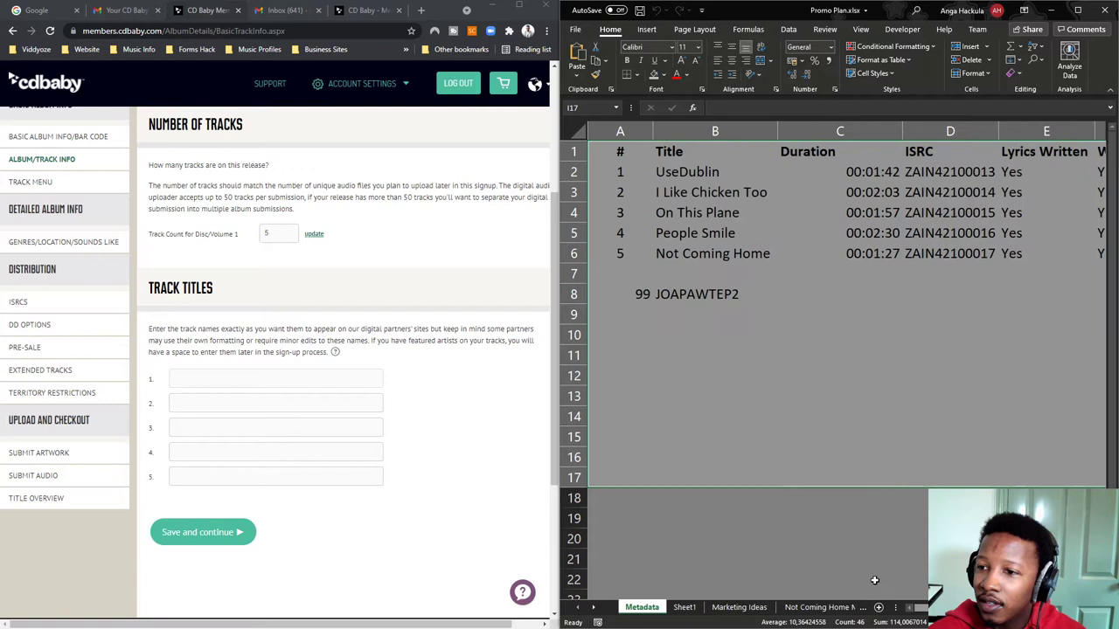
click(707, 497)
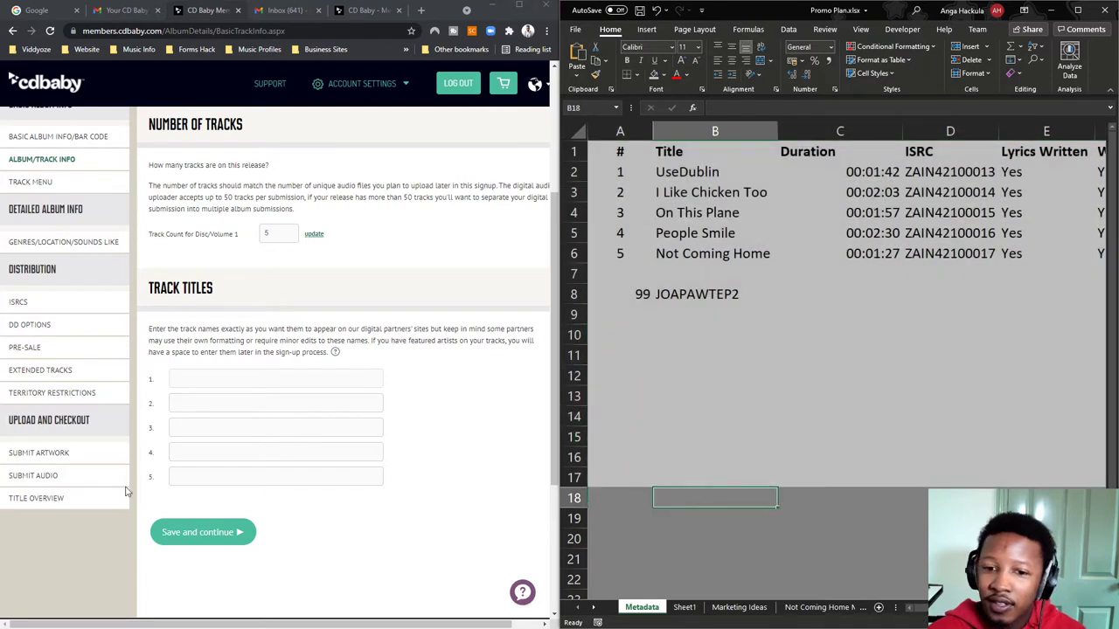
Step: Enter track titles Usedublin, I Like Chicken Too, On This Plane, People Smile, Not Coming Home and widen the browser
click(180, 378)
text(UseDublin)
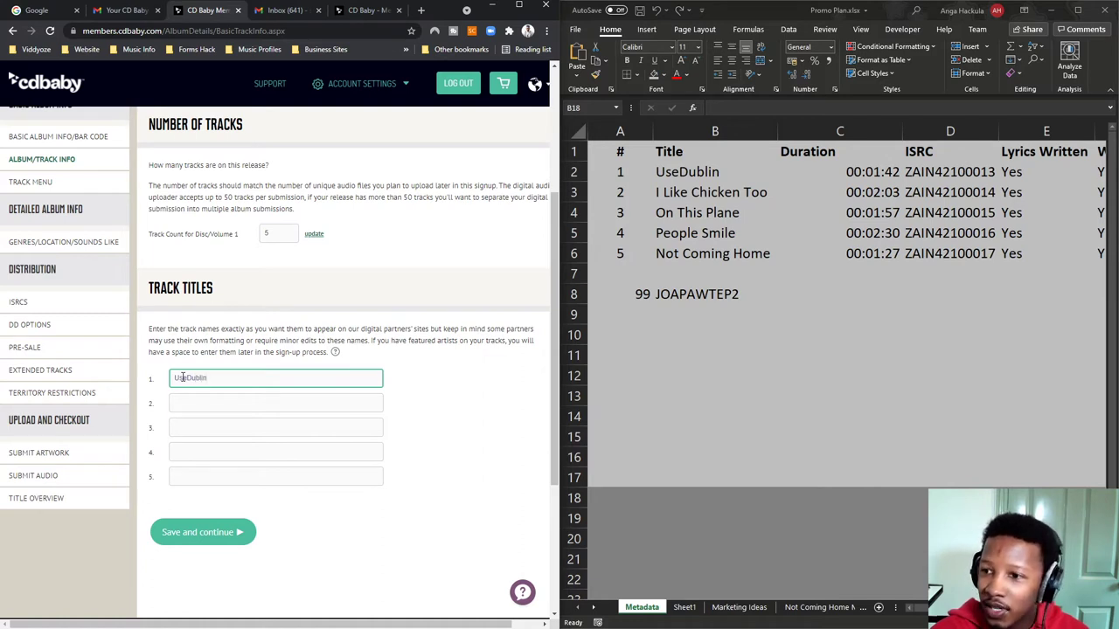
key(Tab)
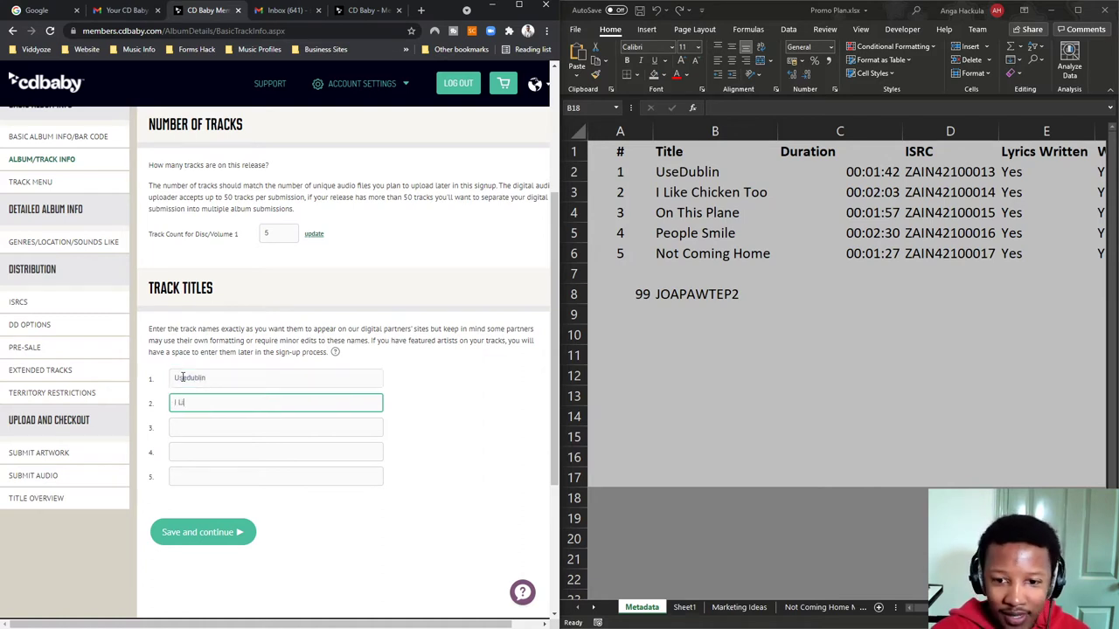
text(I Like CHicken Too)
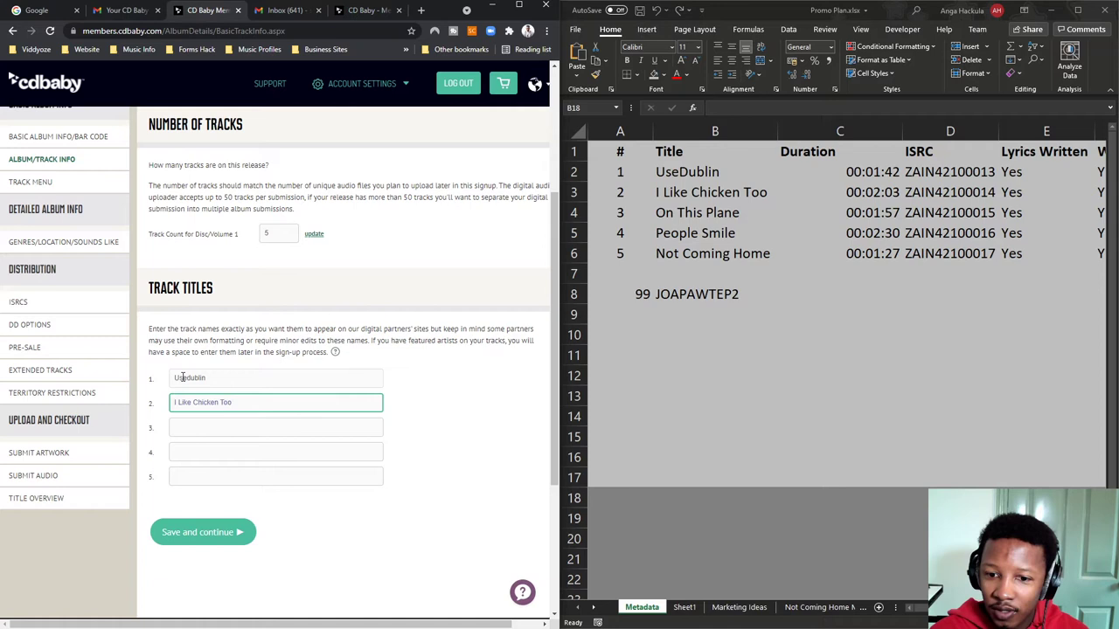
key(Tab)
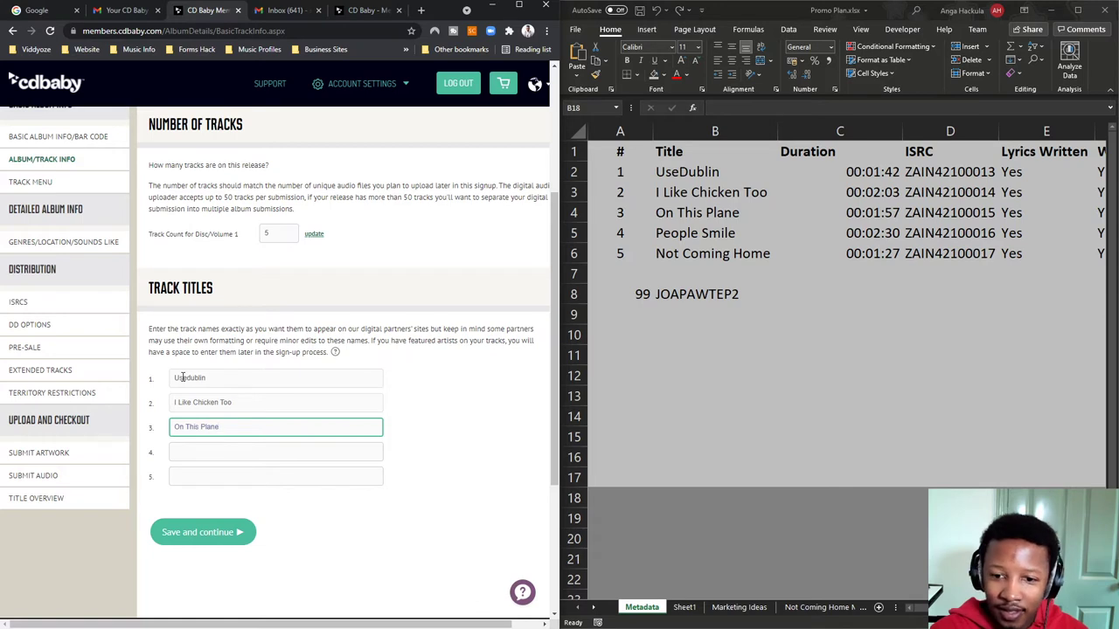
key(Tab)
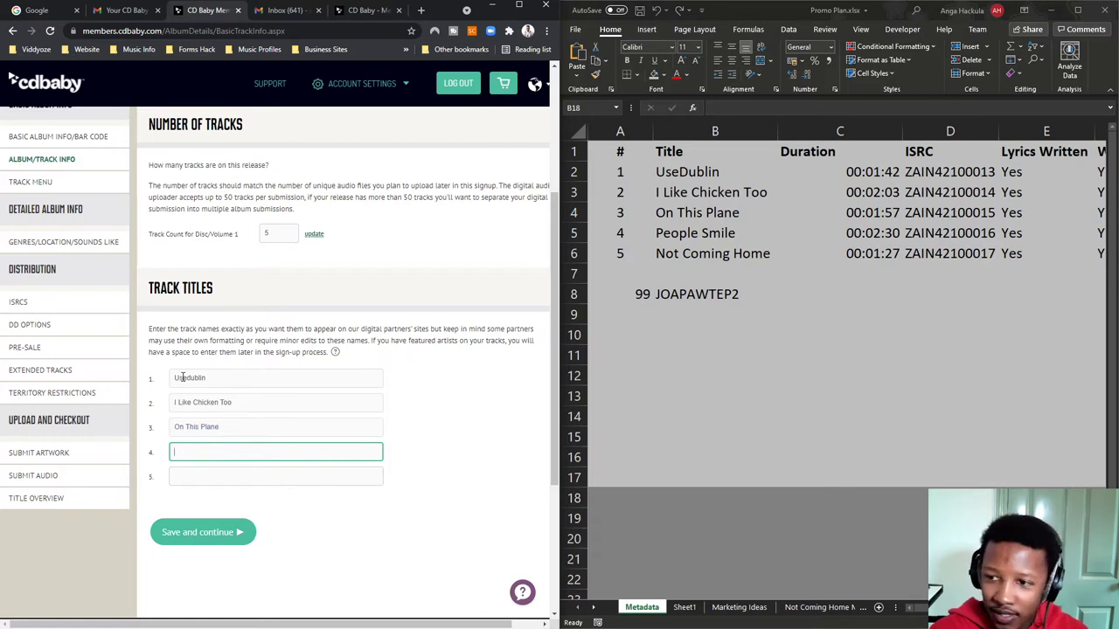
text(People Smile)
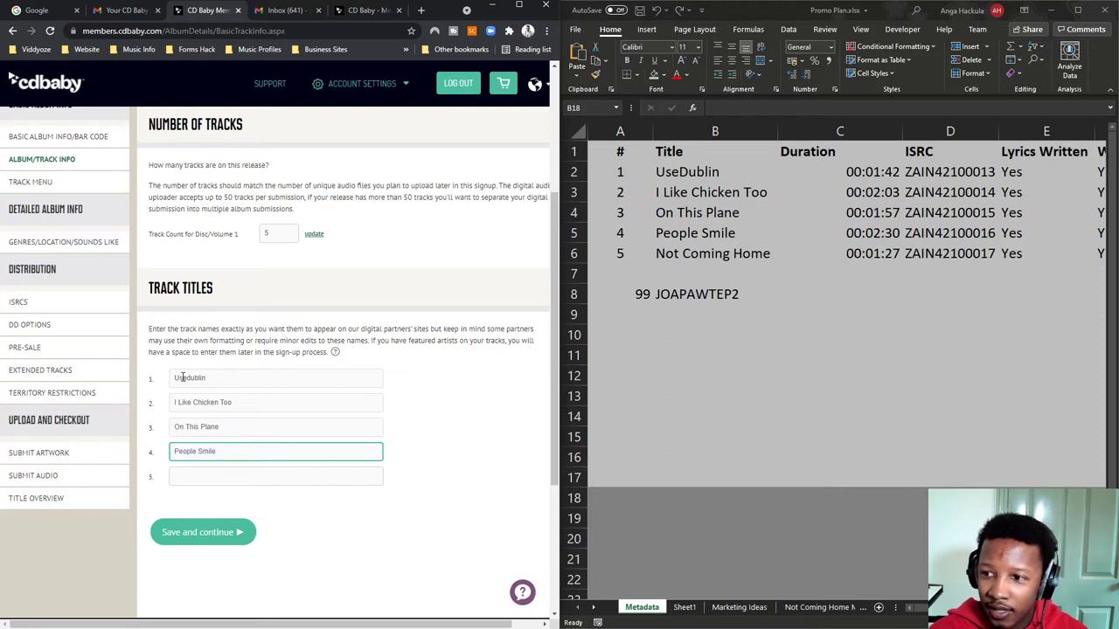
key(Tab)
text(Not)
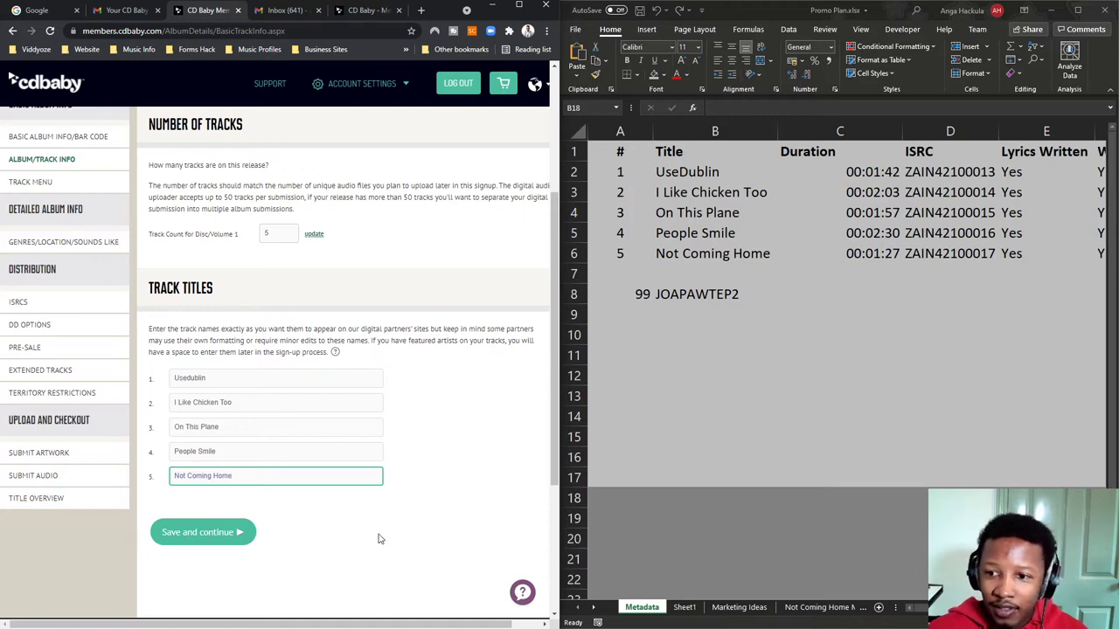
click(398, 460)
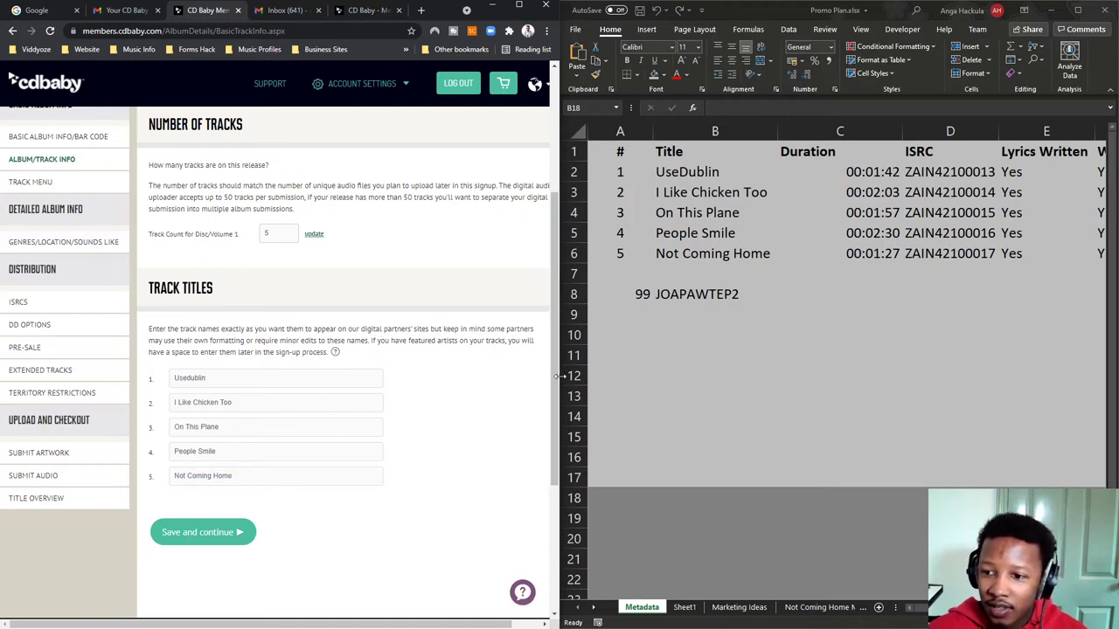
drag(559, 376, 626, 376)
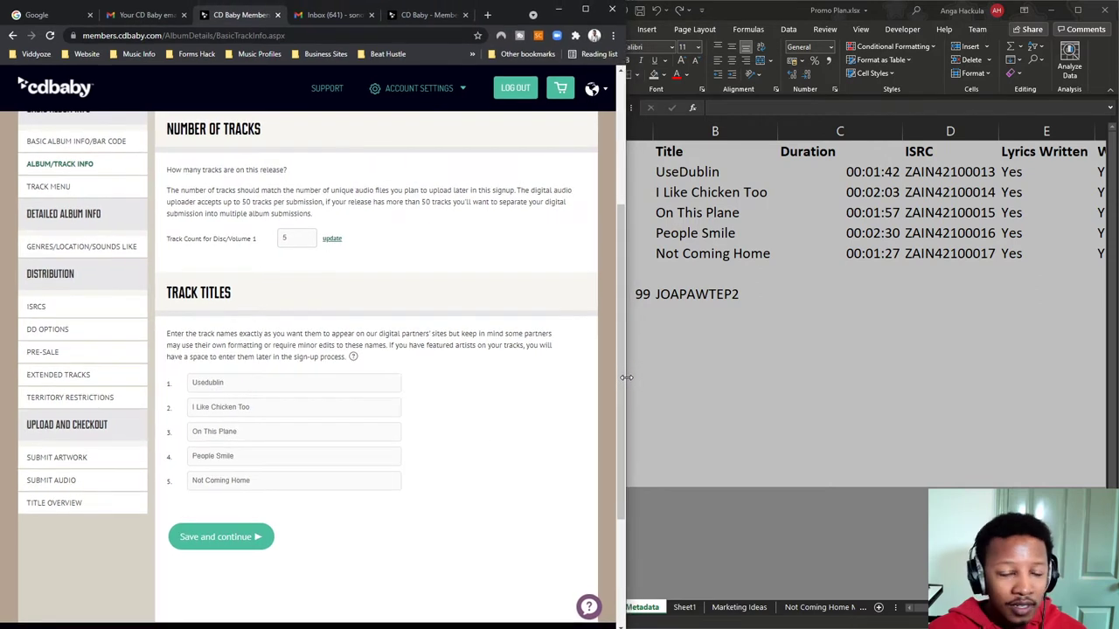
Step: Save the titles and review the five tracks on the Track Menu page
click(258, 539)
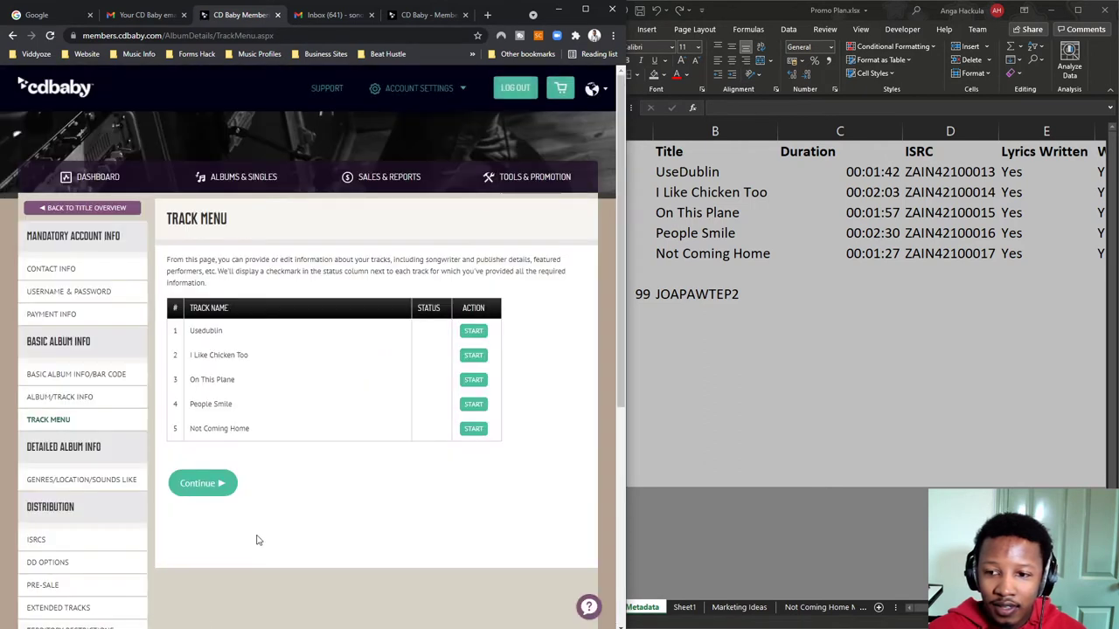
scroll(263, 529, down, 2)
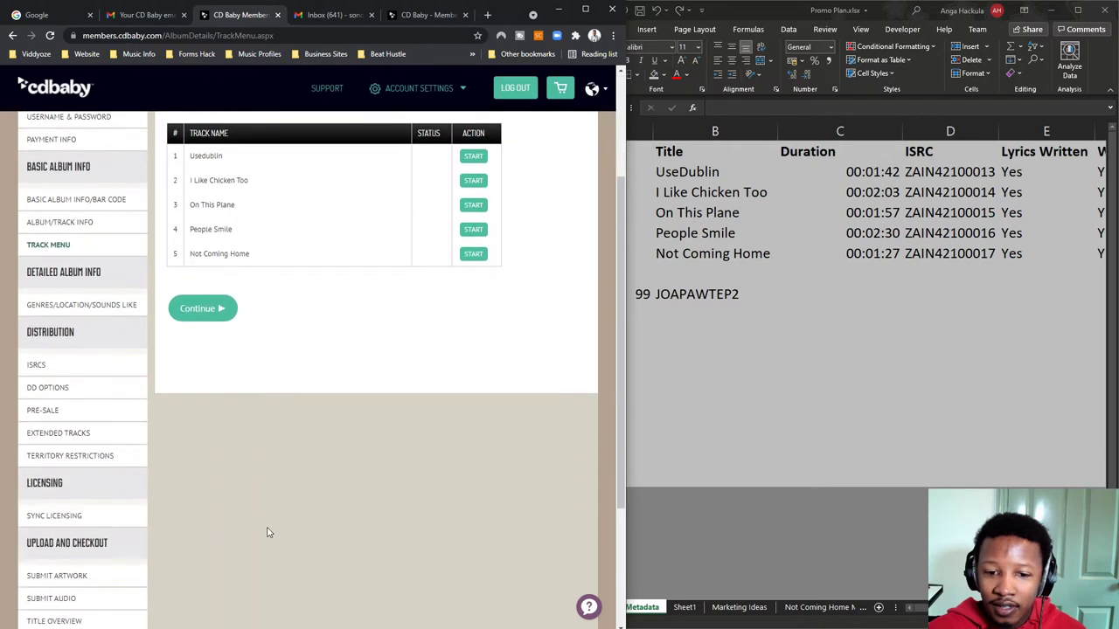
scroll(268, 529, up, 2)
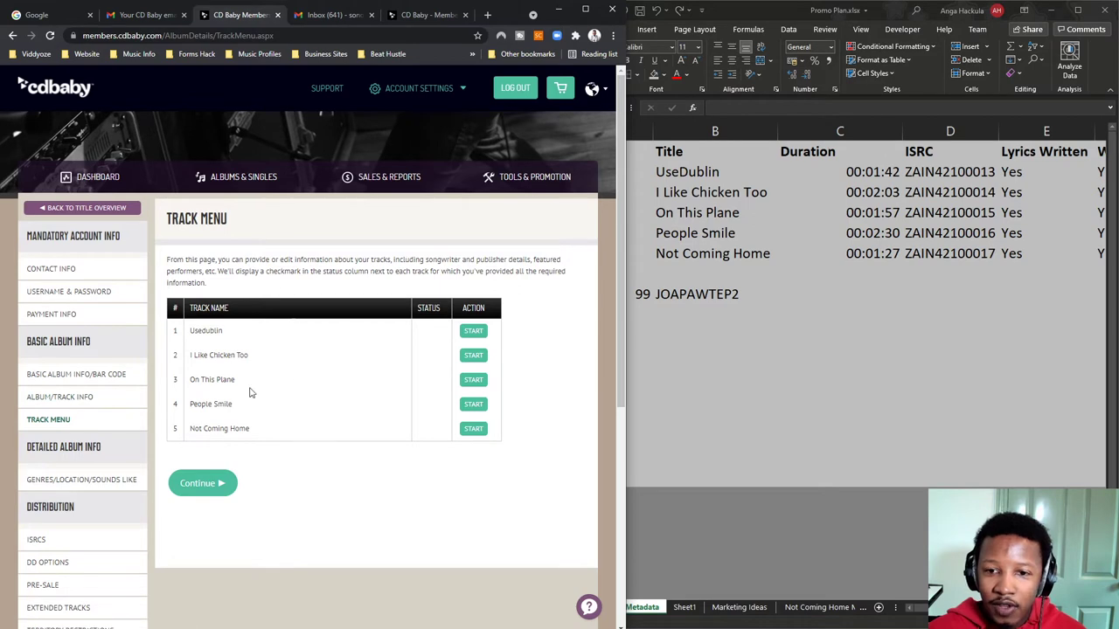
Step: Go back to Album/Track Info and focus the first track title, dismissing the autofill list
click(69, 398)
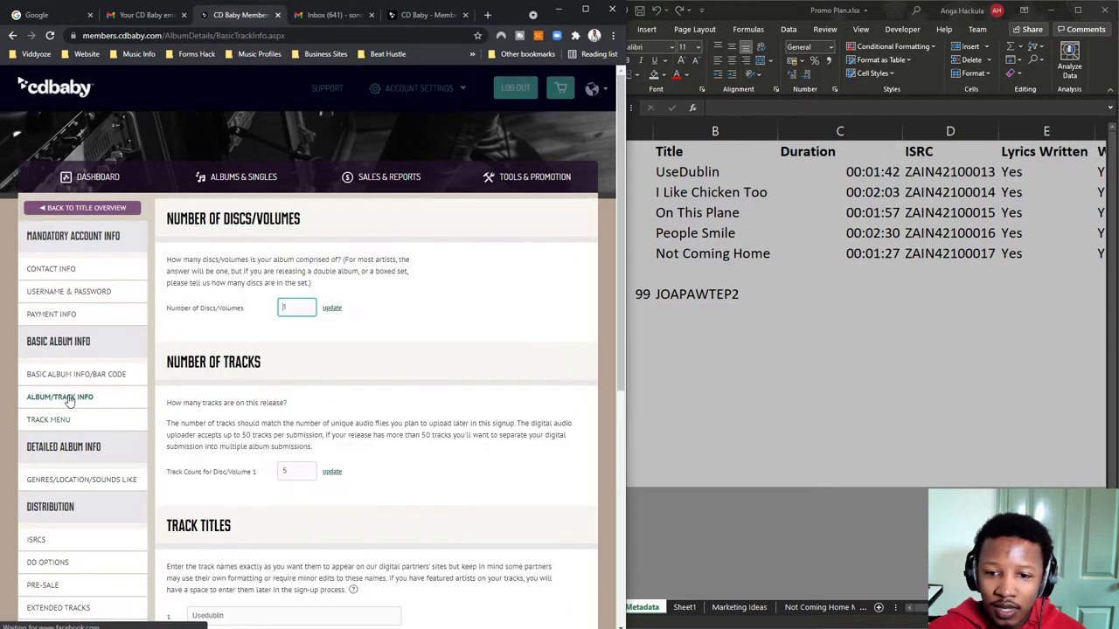
scroll(208, 436, down, 2)
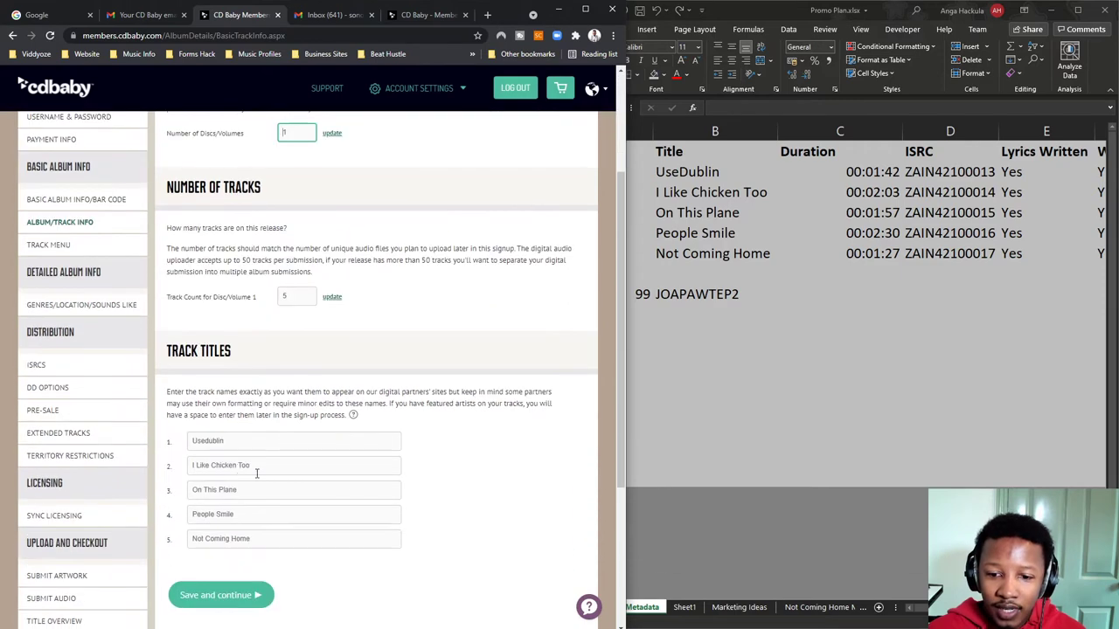
click(205, 441)
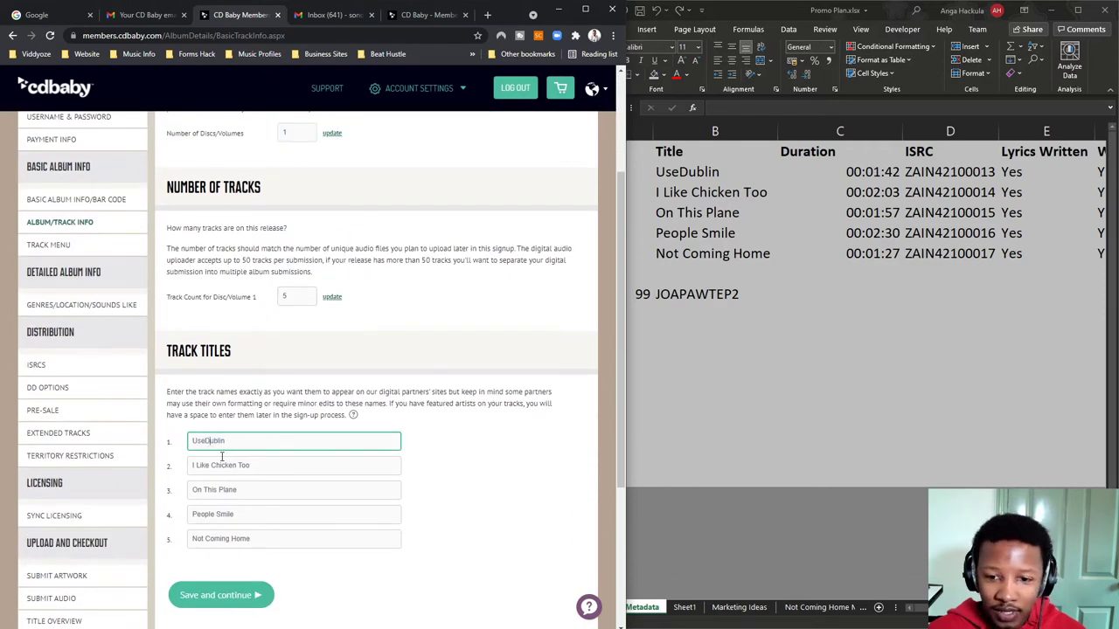
click(208, 442)
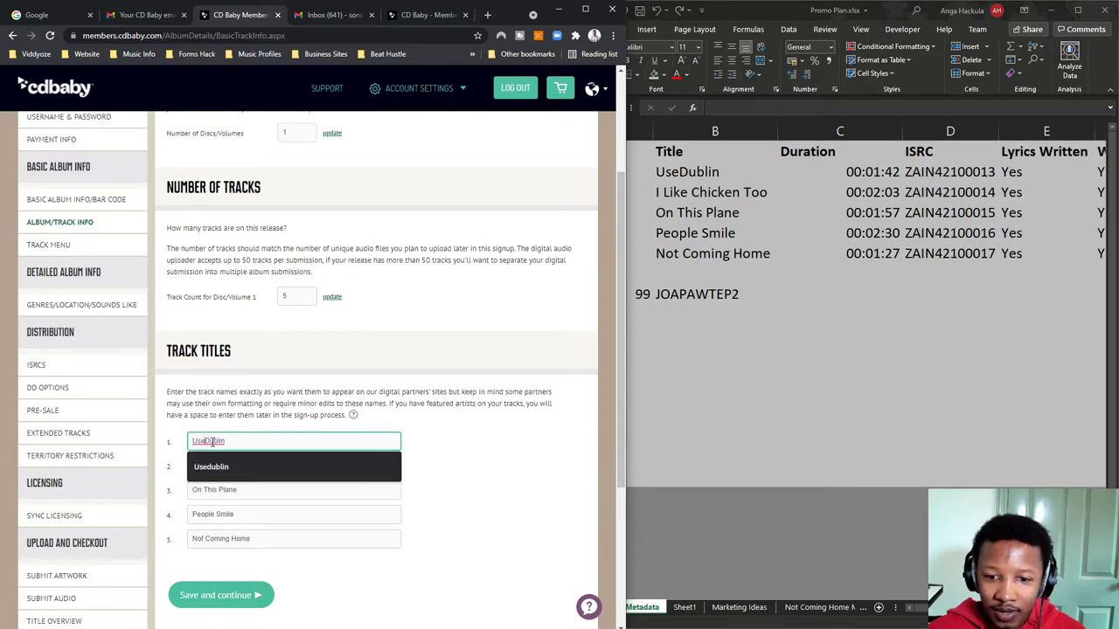
click(426, 519)
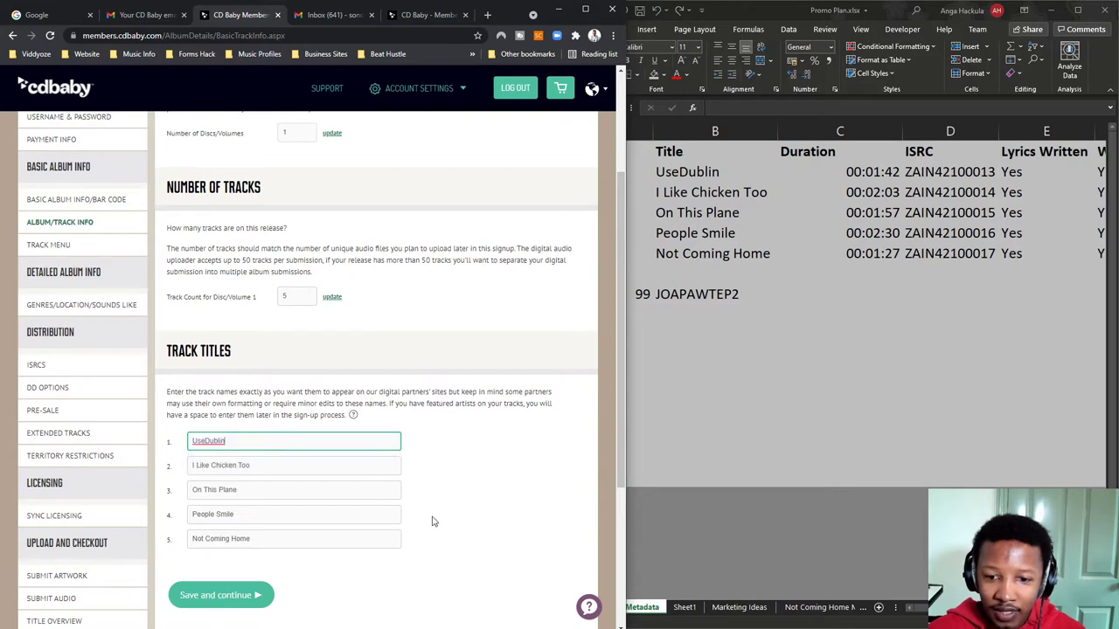
Step: Edit the capitalisation of Dublin in the first title, leaving it reading Usedublin
click(202, 442)
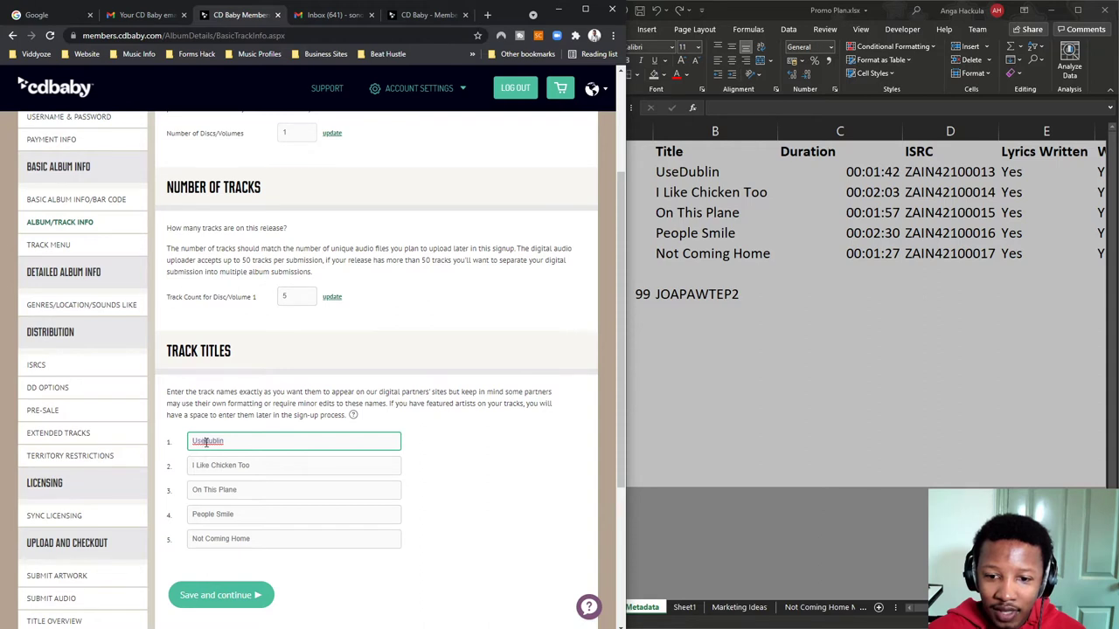
key(Delete)
text(D)
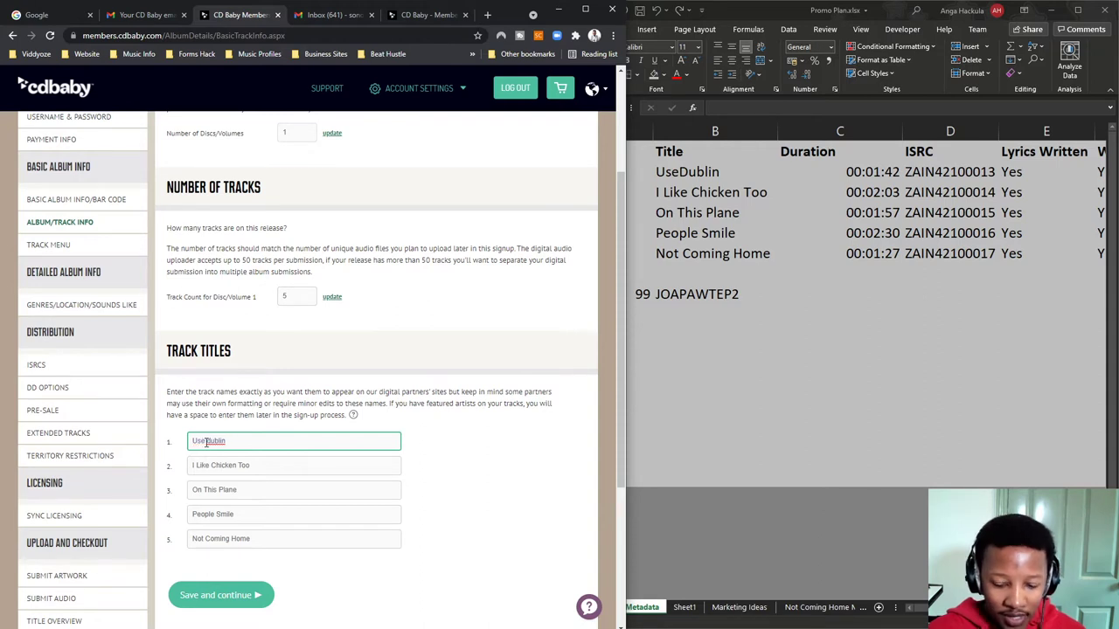
click(206, 442)
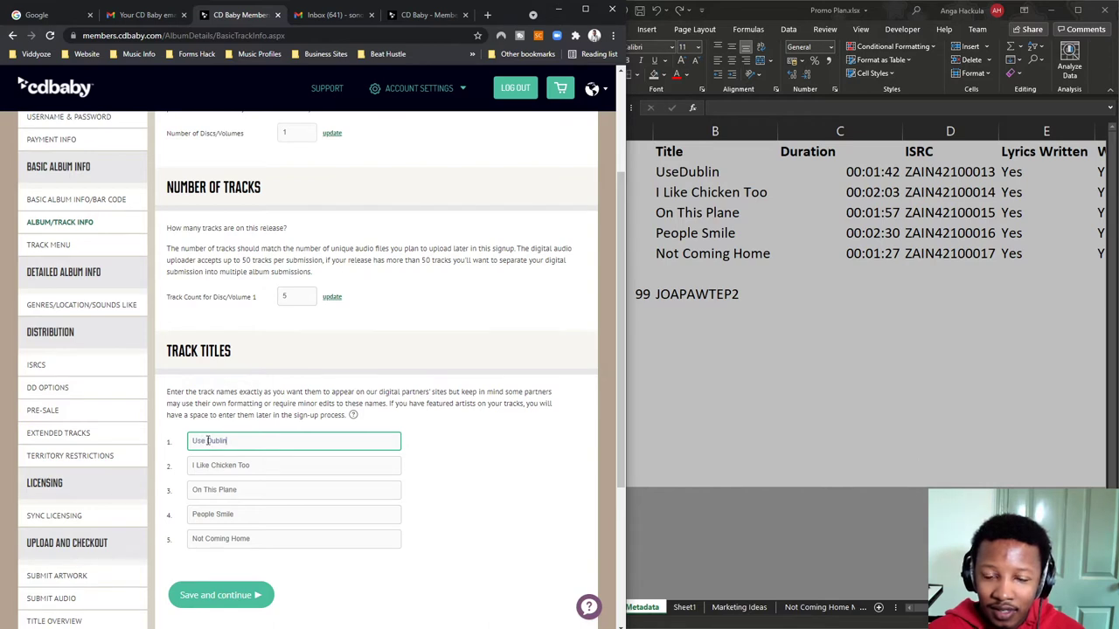
drag(207, 440, 168, 446)
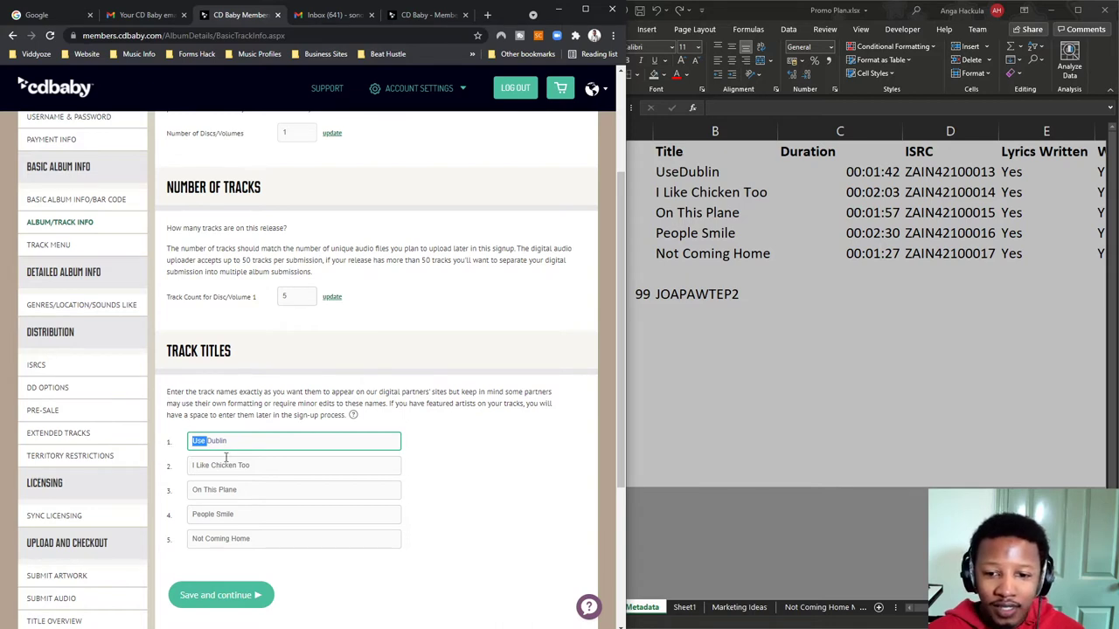
click(225, 443)
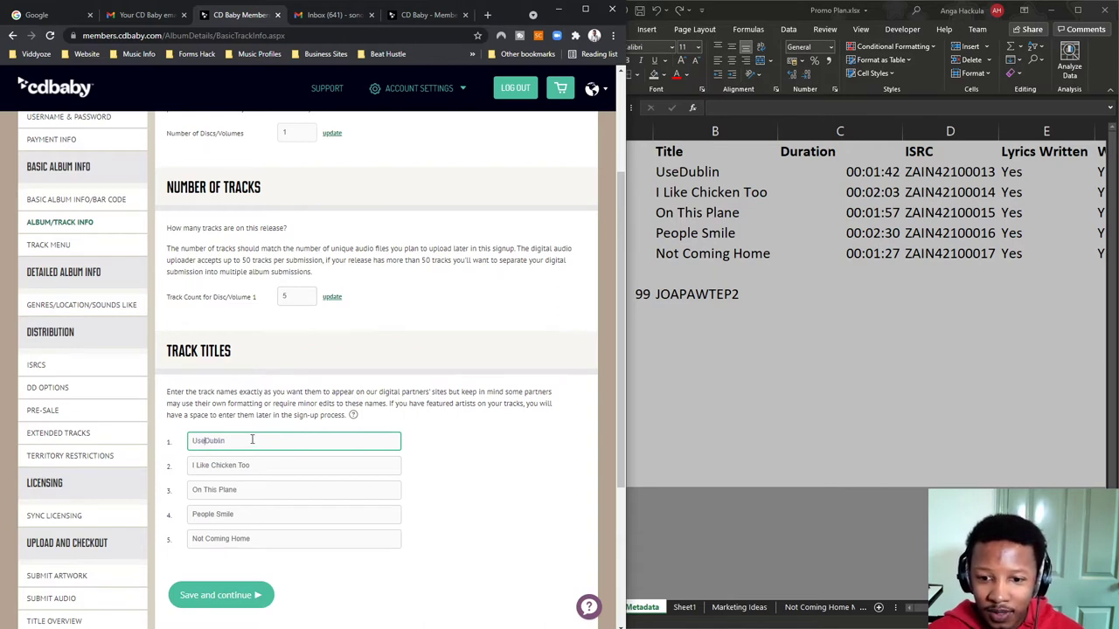
click(487, 512)
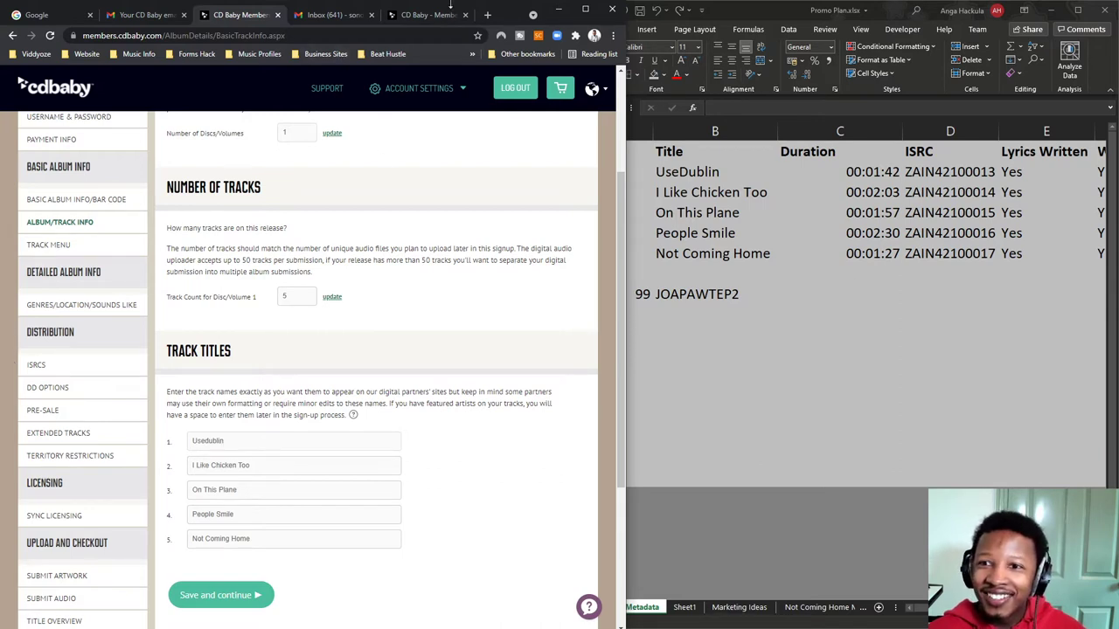
Step: Search Google for 'dublin' in a new tab, then return to CD Baby's first track title
click(487, 14)
text(dublin)
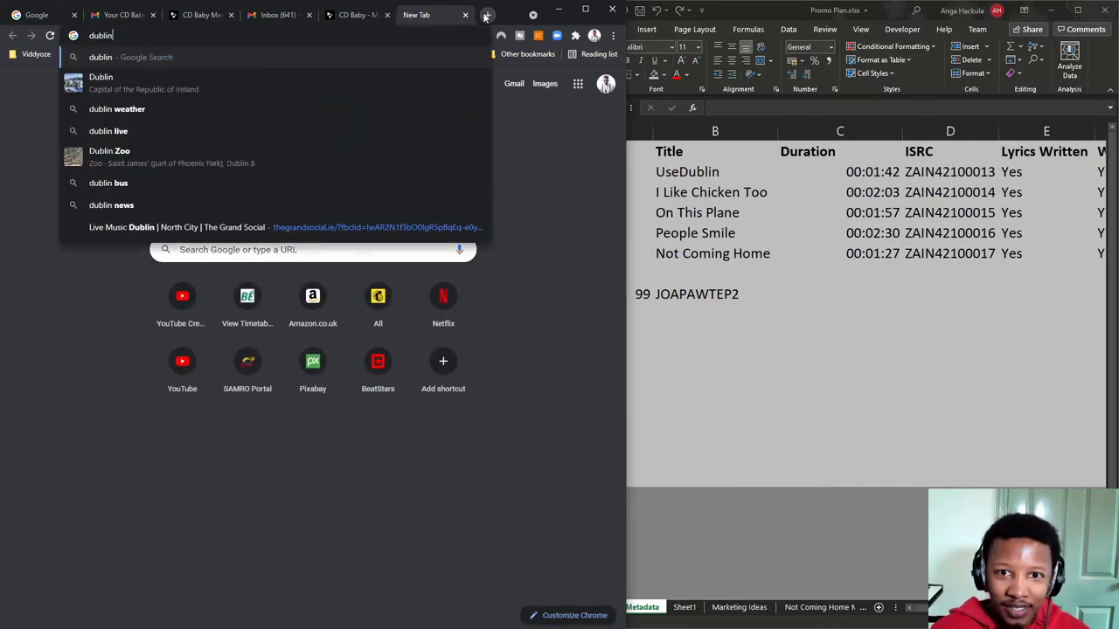
key(Return)
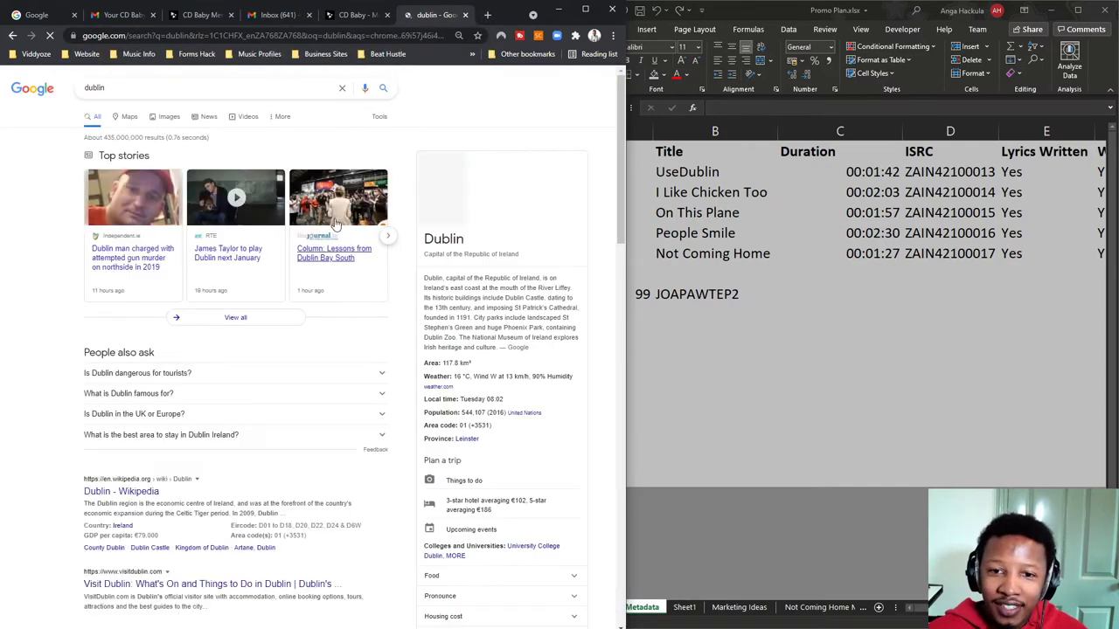
click(347, 18)
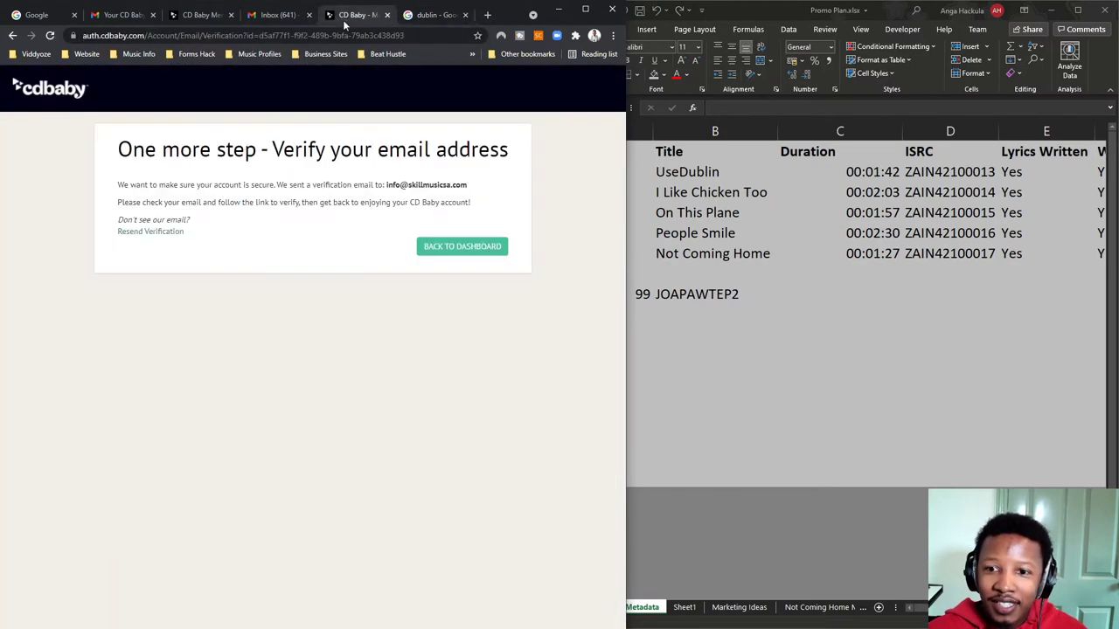
click(195, 17)
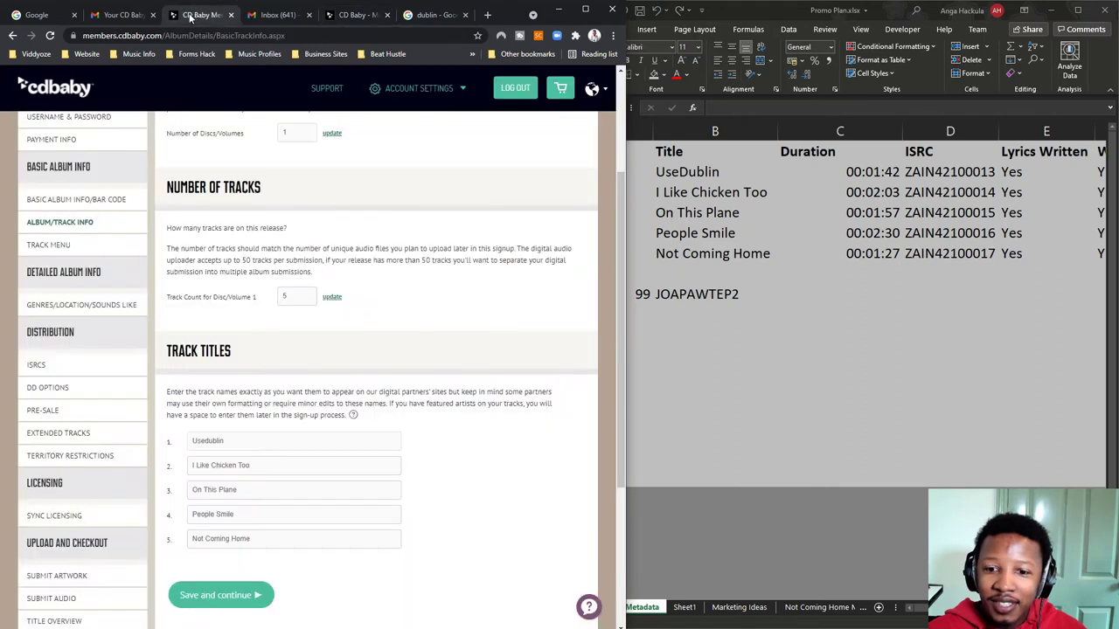
click(253, 440)
Step: Save the five track titles and start Track 1 (Usedublin) details from the Track Menu
double_click(254, 439)
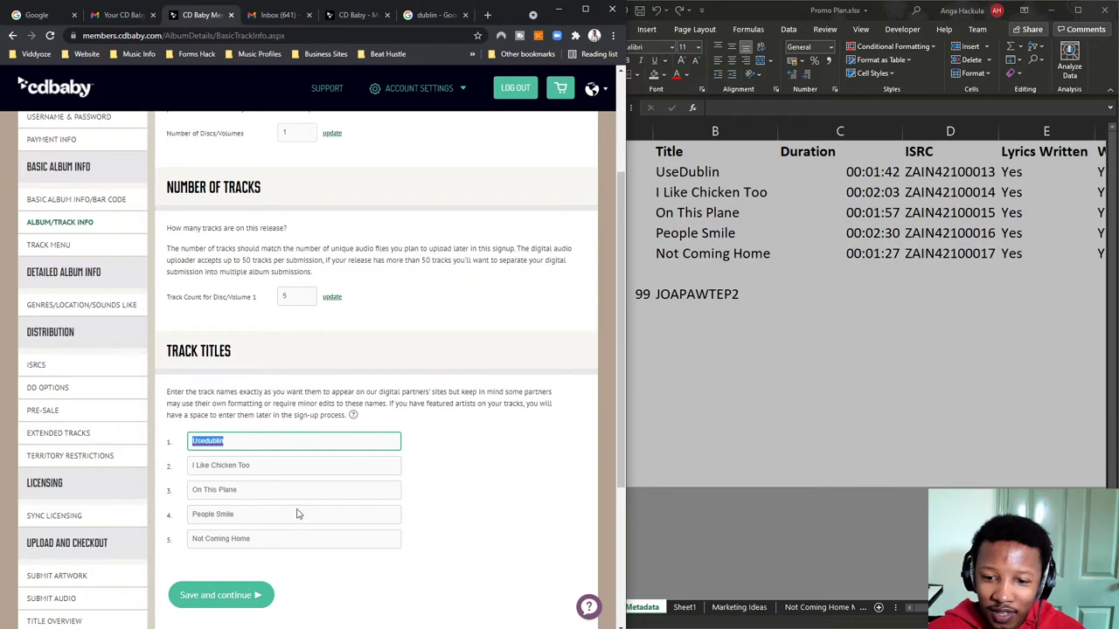
click(225, 594)
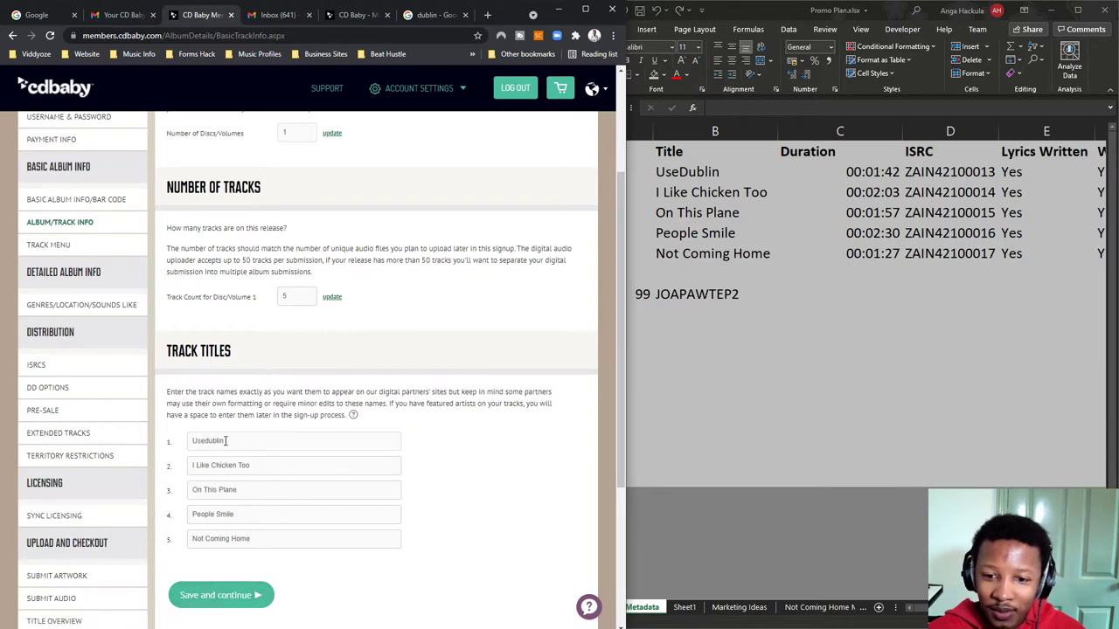
click(202, 598)
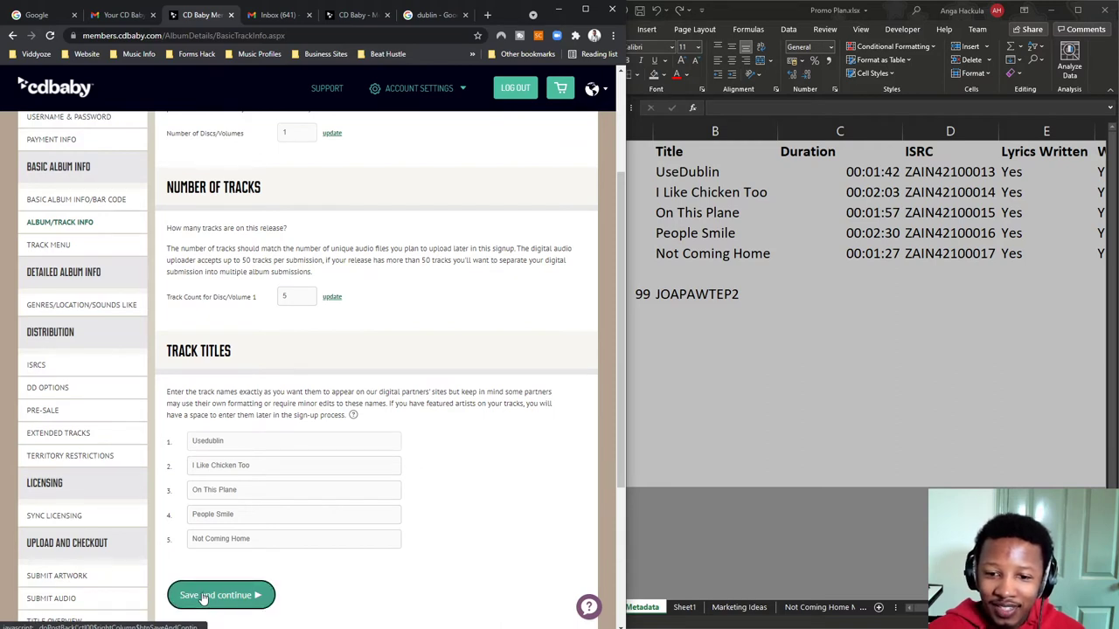
click(203, 597)
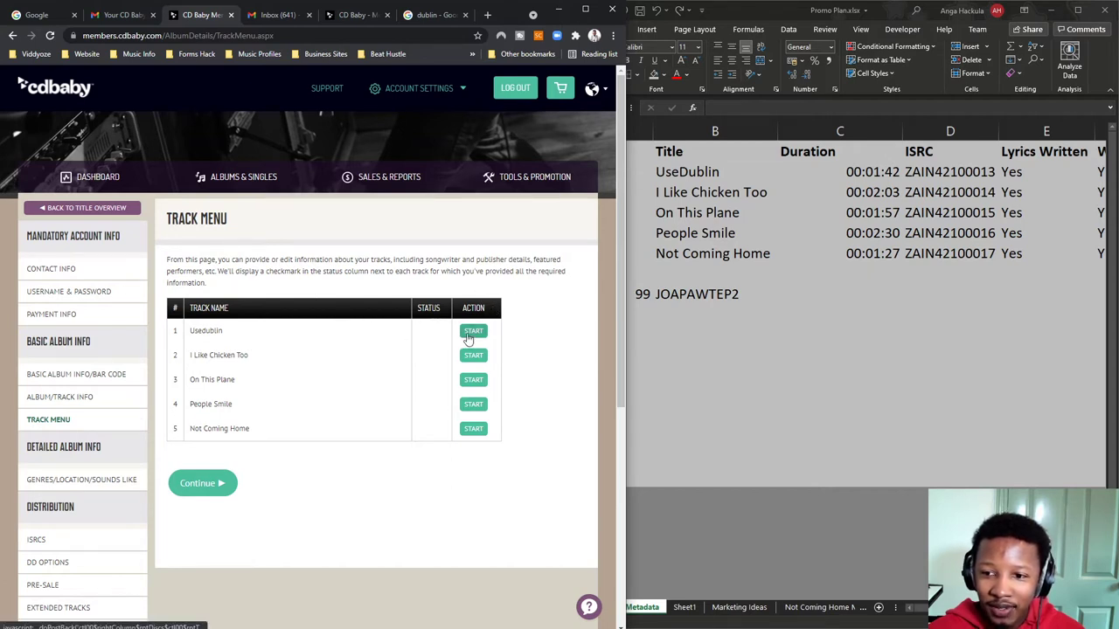
click(469, 332)
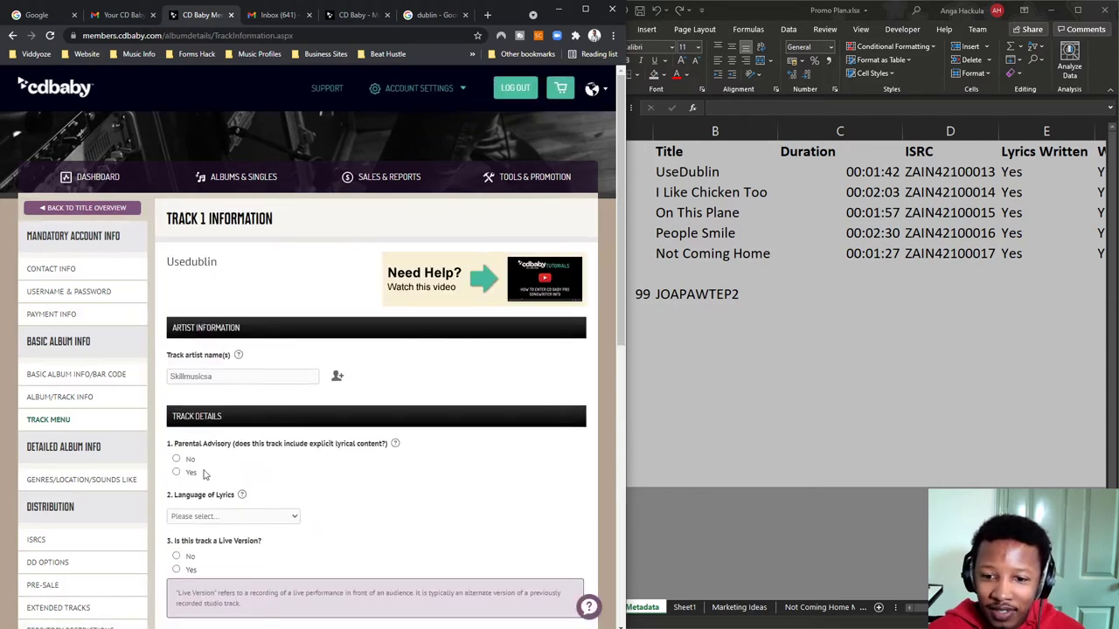
Step: Mark Usedublin as not explicit, Xhosa lyrics, not a live version, and an original composition
click(177, 460)
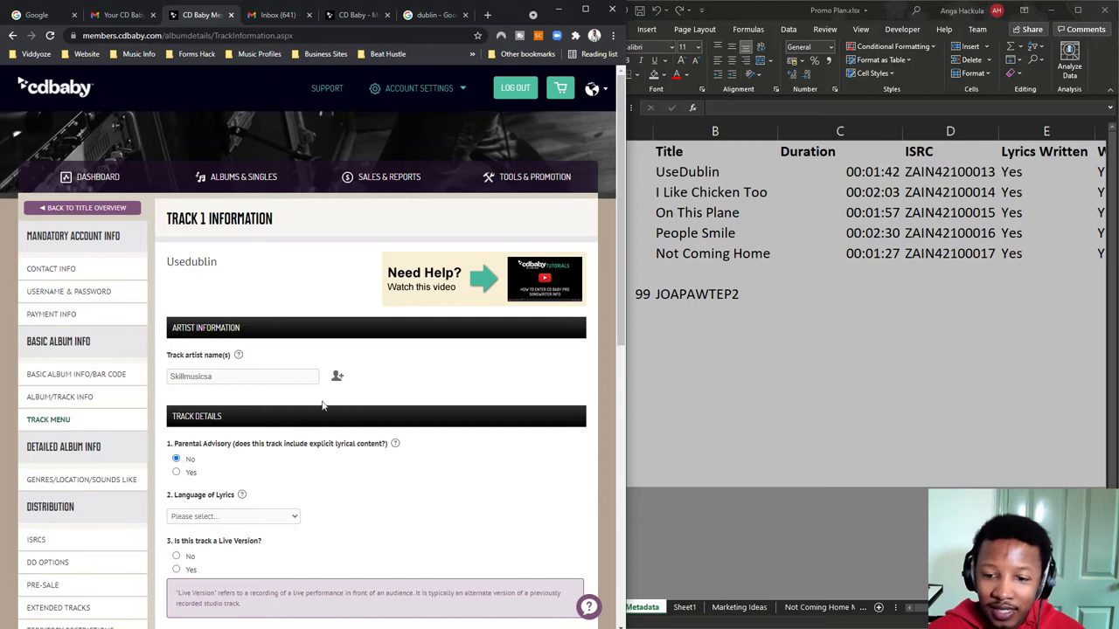
scroll(213, 490, down, 1)
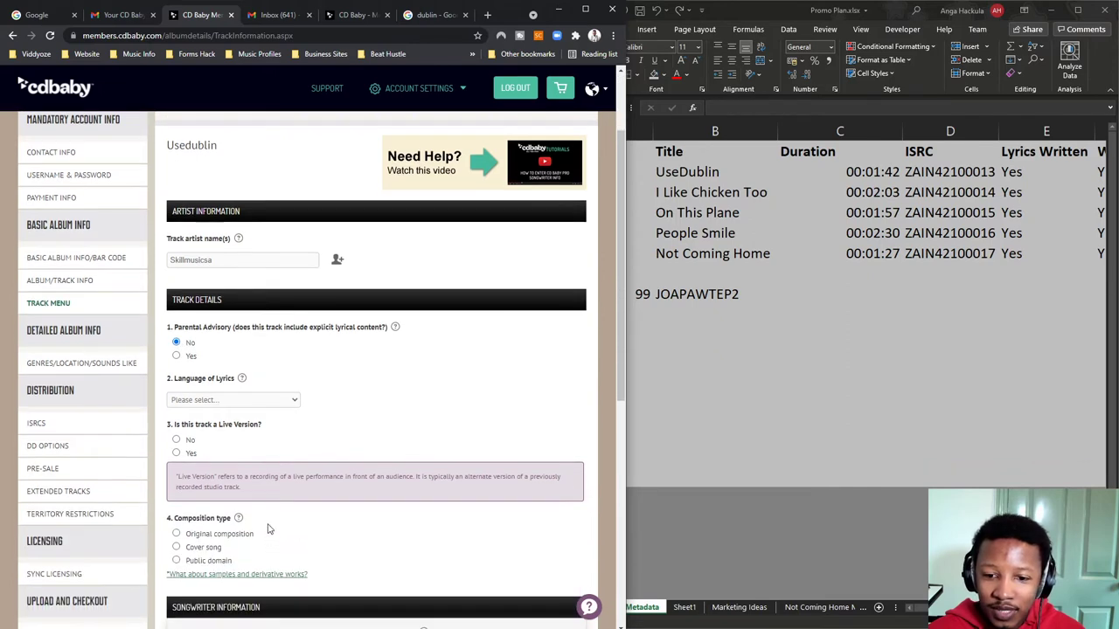
click(225, 399)
scroll(236, 537, down, 10)
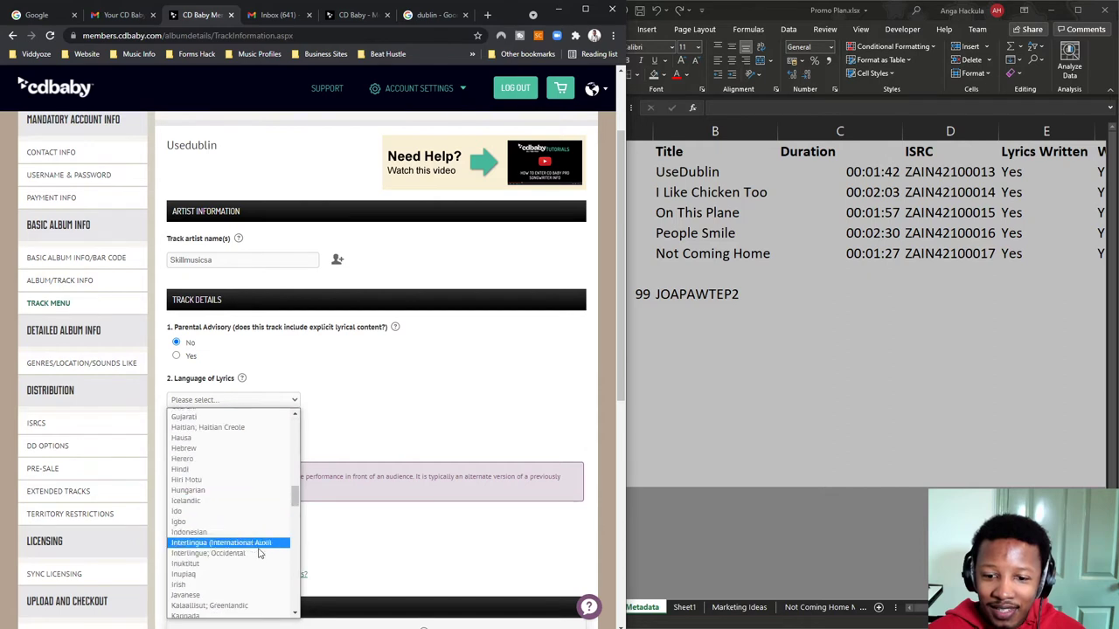
scroll(242, 573, down, 5)
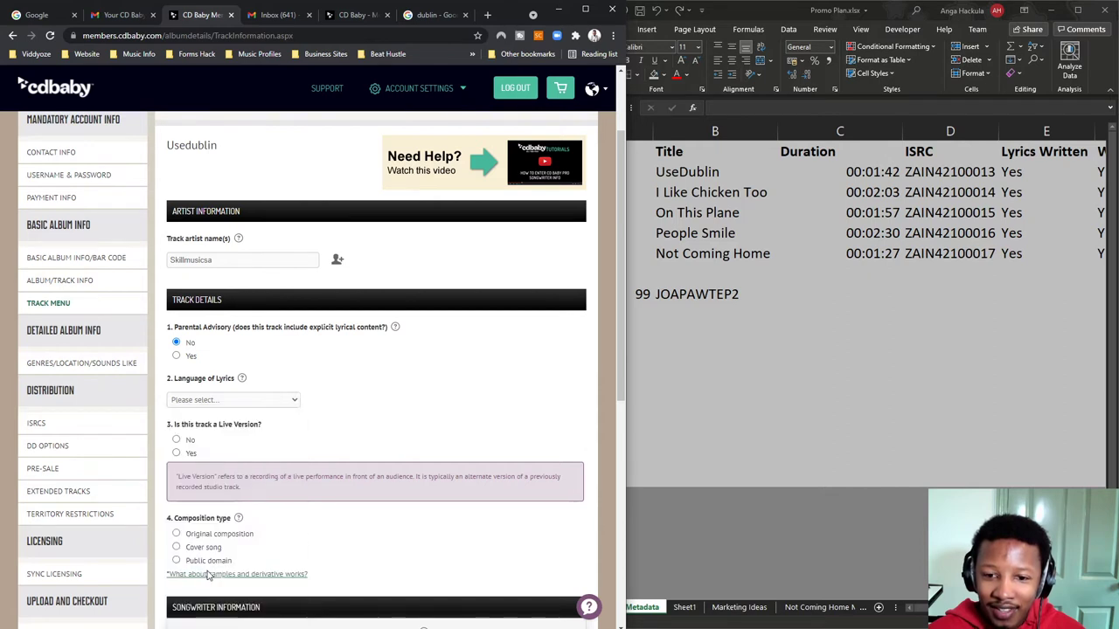
click(214, 579)
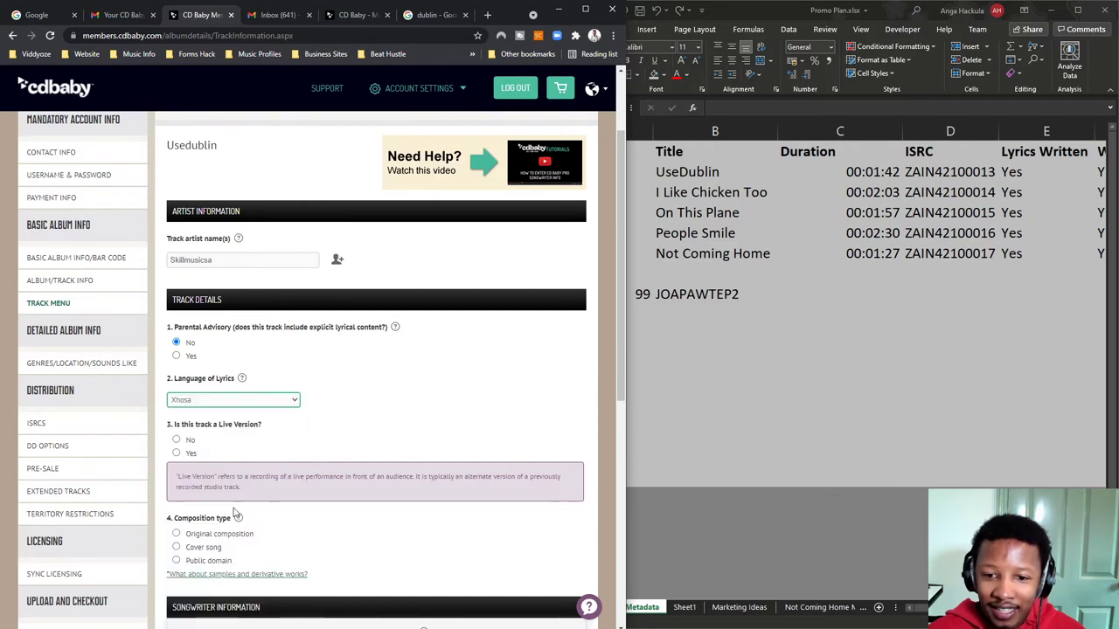
click(191, 440)
scroll(232, 523, down, 2)
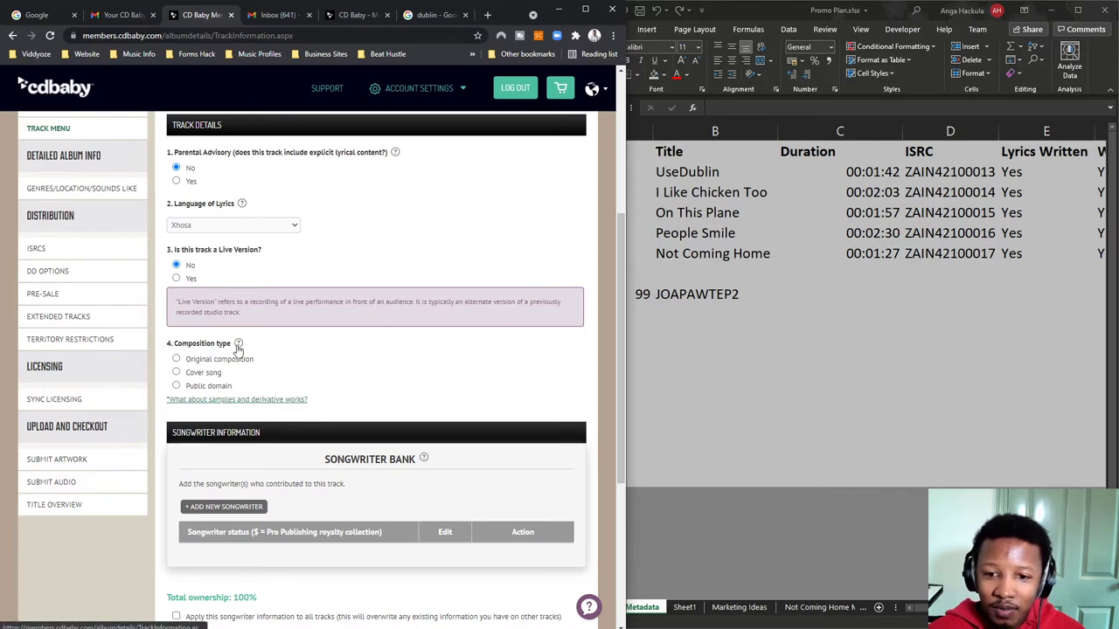
click(175, 360)
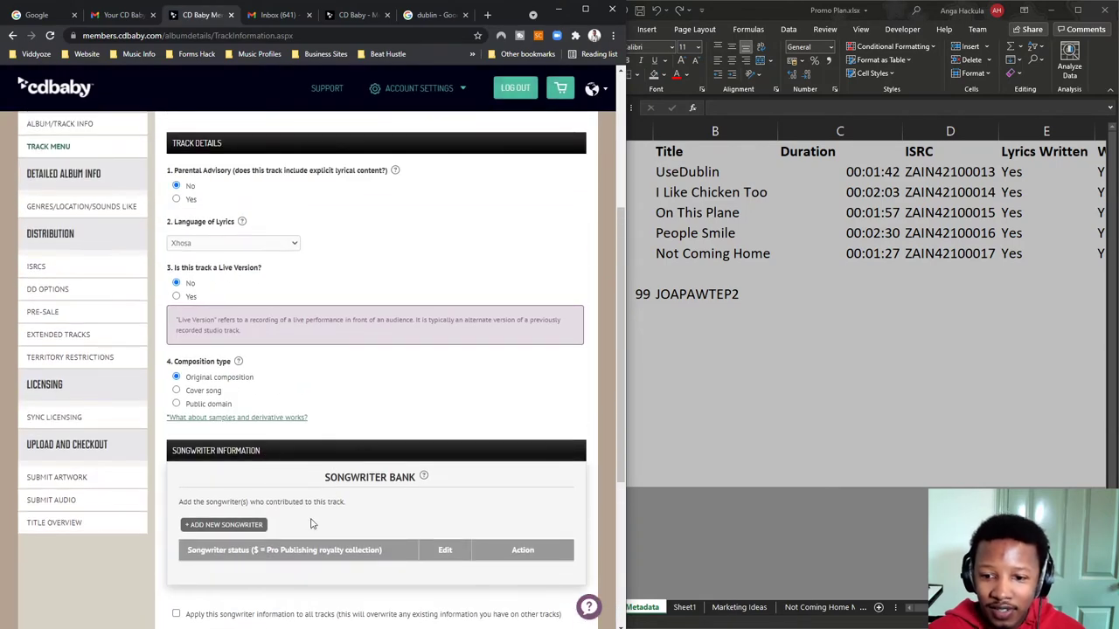
Step: Add a new songwriter to Usedublin and begin entering the first name
scroll(258, 490, down, 1)
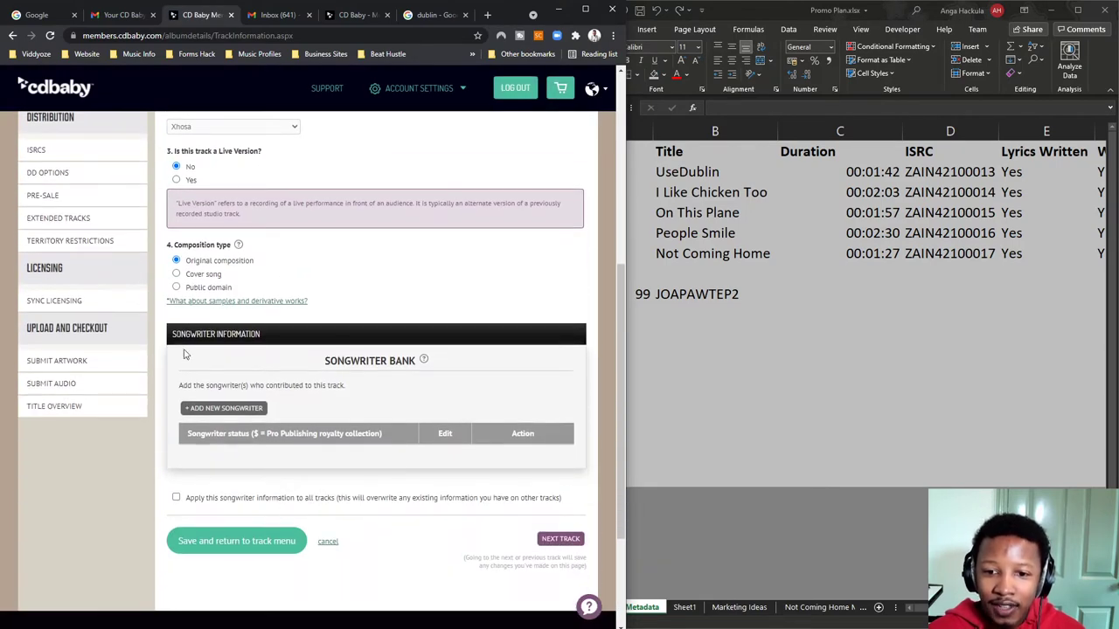
click(233, 414)
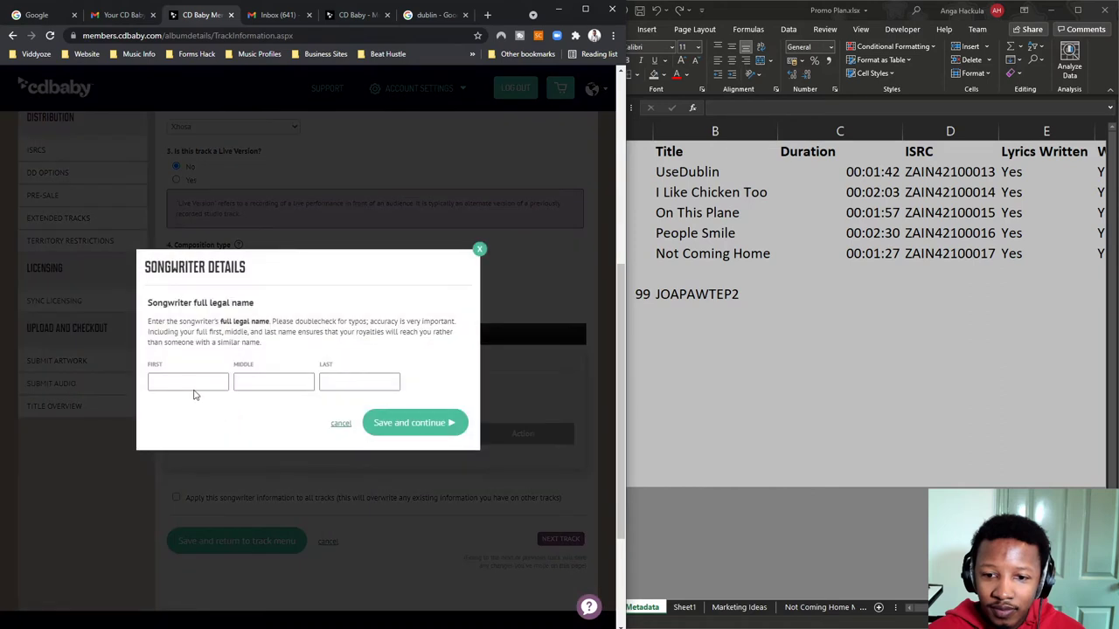
click(189, 382)
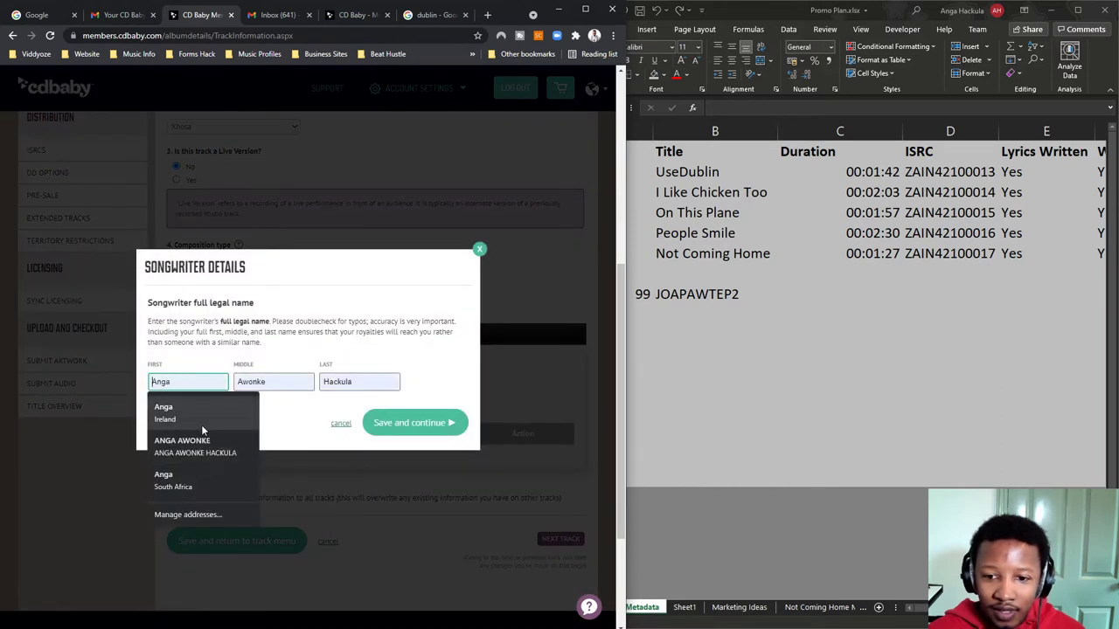
Step: Fill the songwriter's legal name from autofill, decline royalty collection, and save to the Songwriter Bank
click(201, 425)
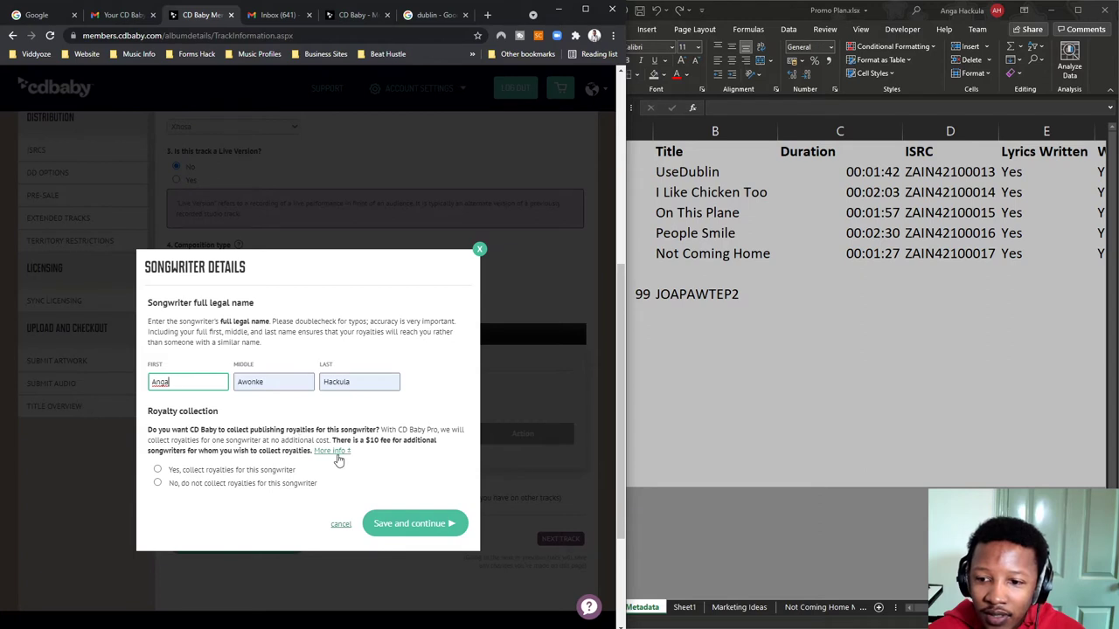
click(157, 483)
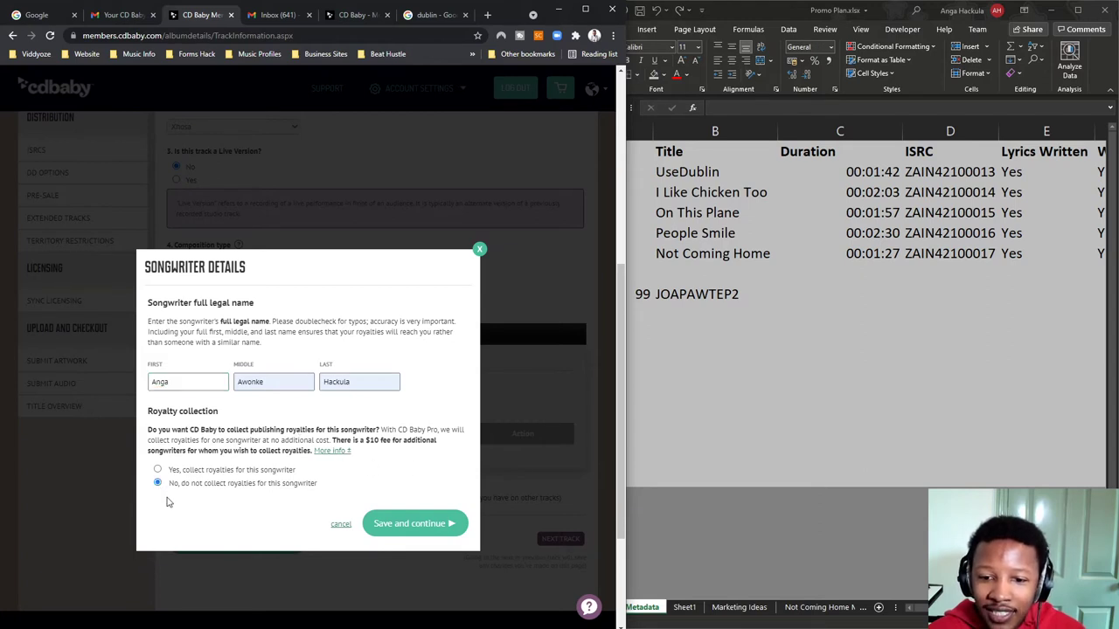
click(392, 530)
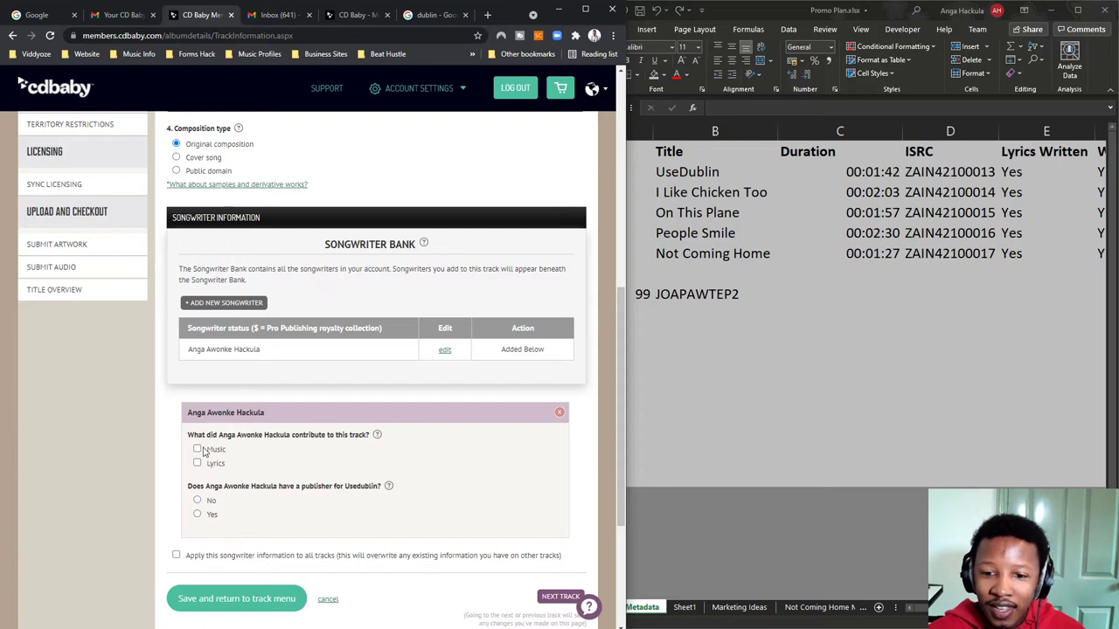
Step: Credit the songwriter with the music, then save Usedublin and move on to Track 2
click(197, 449)
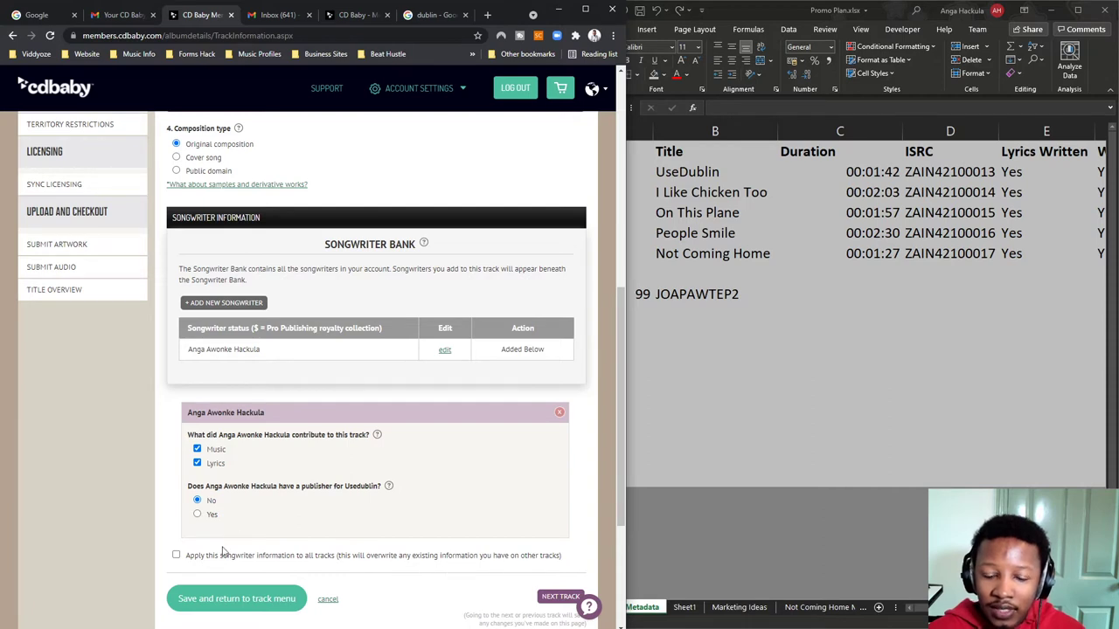
scroll(298, 521, up, 2)
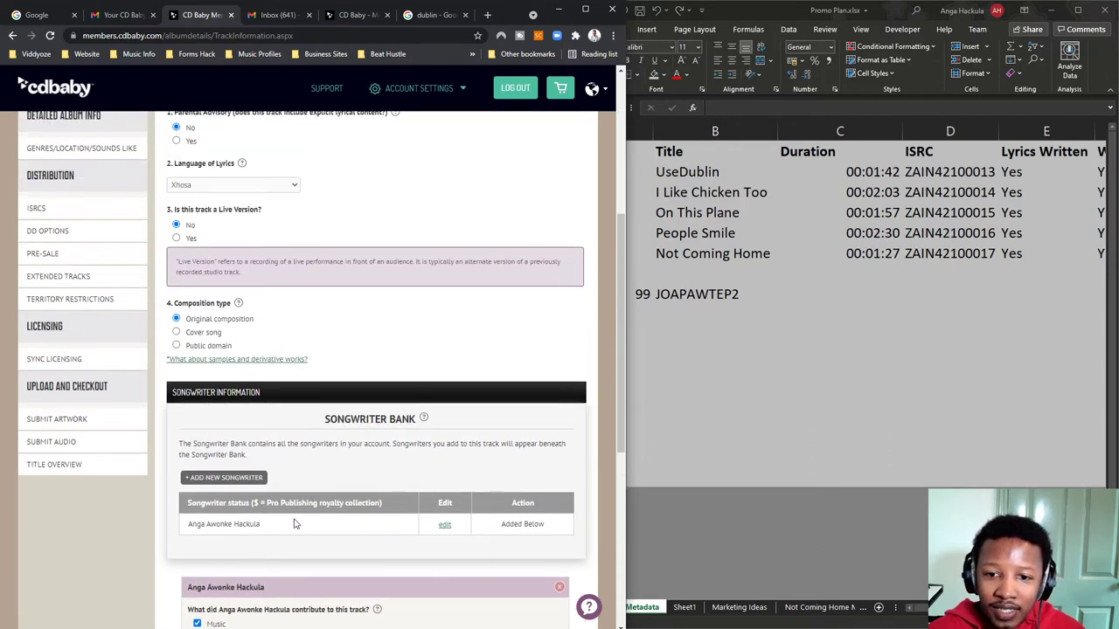
scroll(298, 522, up, 2)
scroll(291, 525, down, 3)
scroll(284, 532, down, 2)
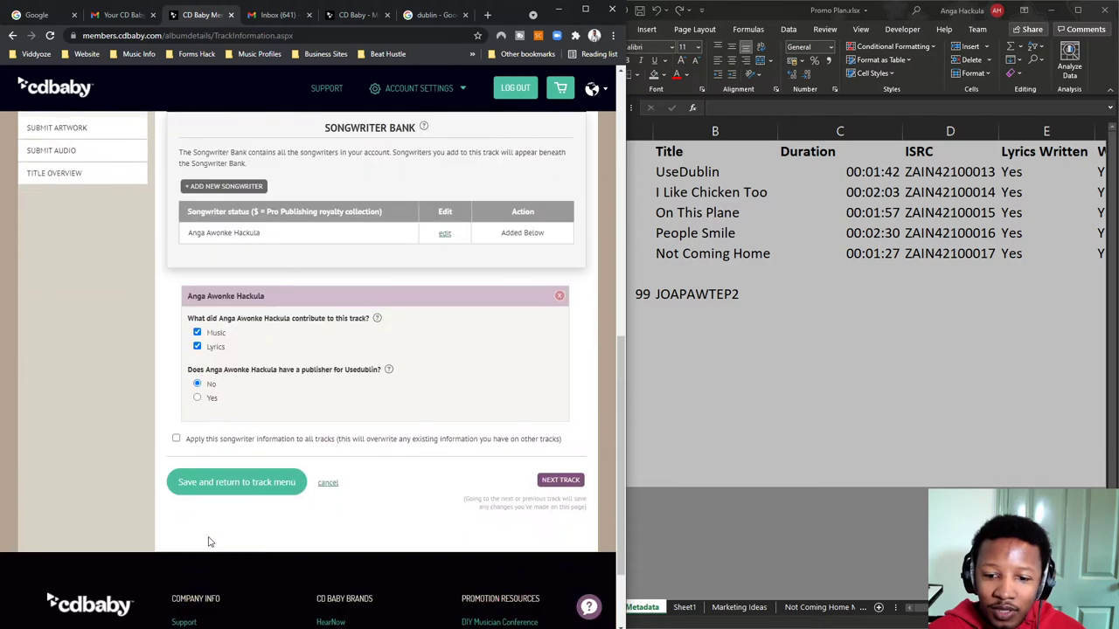
click(232, 482)
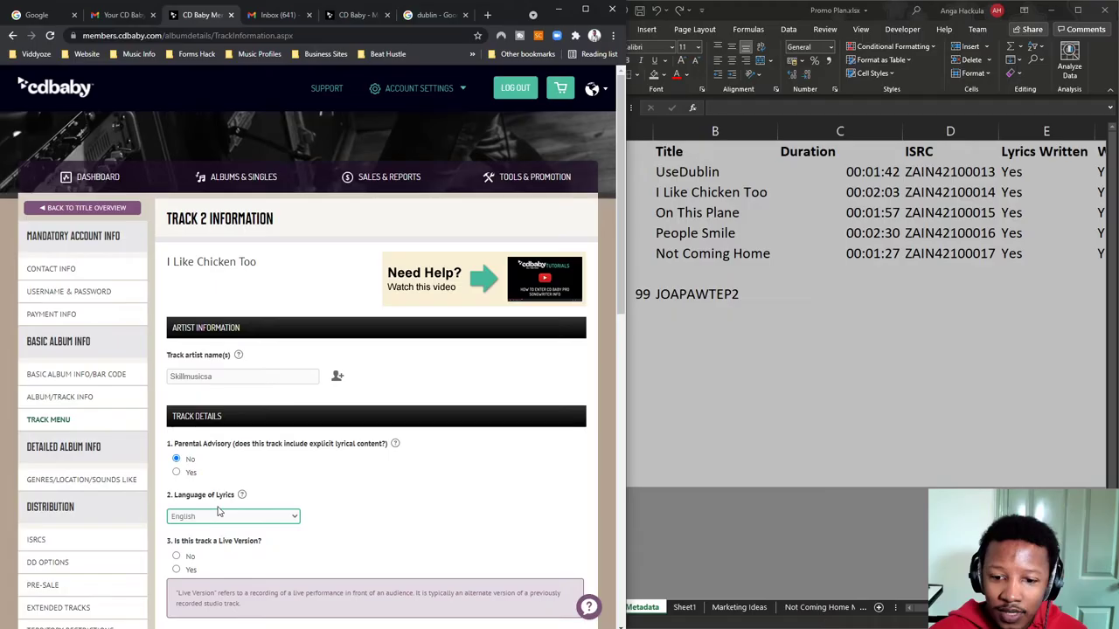
scroll(196, 466, down, 2)
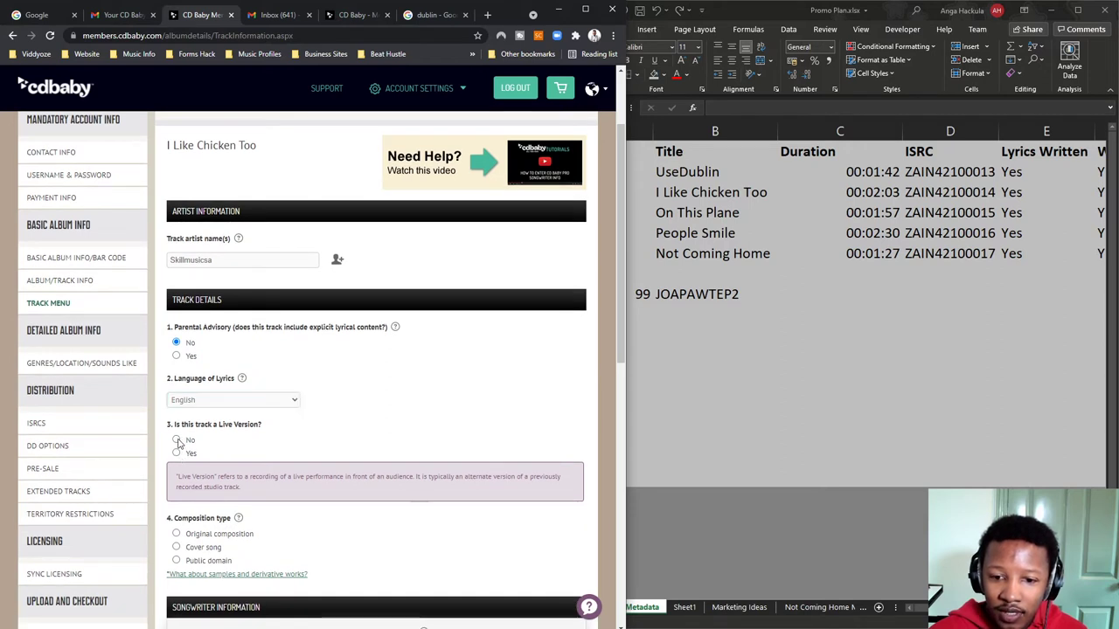
Step: Mark I Like Chicken Too as not live and an original composition, then go to Track 3
click(177, 440)
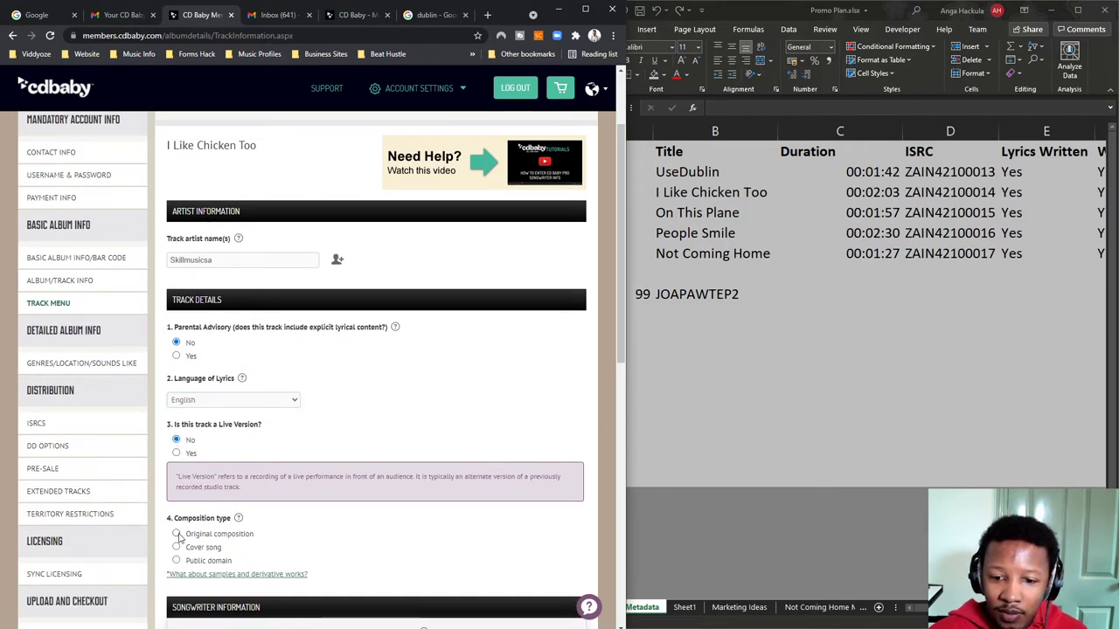
click(178, 533)
scroll(222, 484, down, 5)
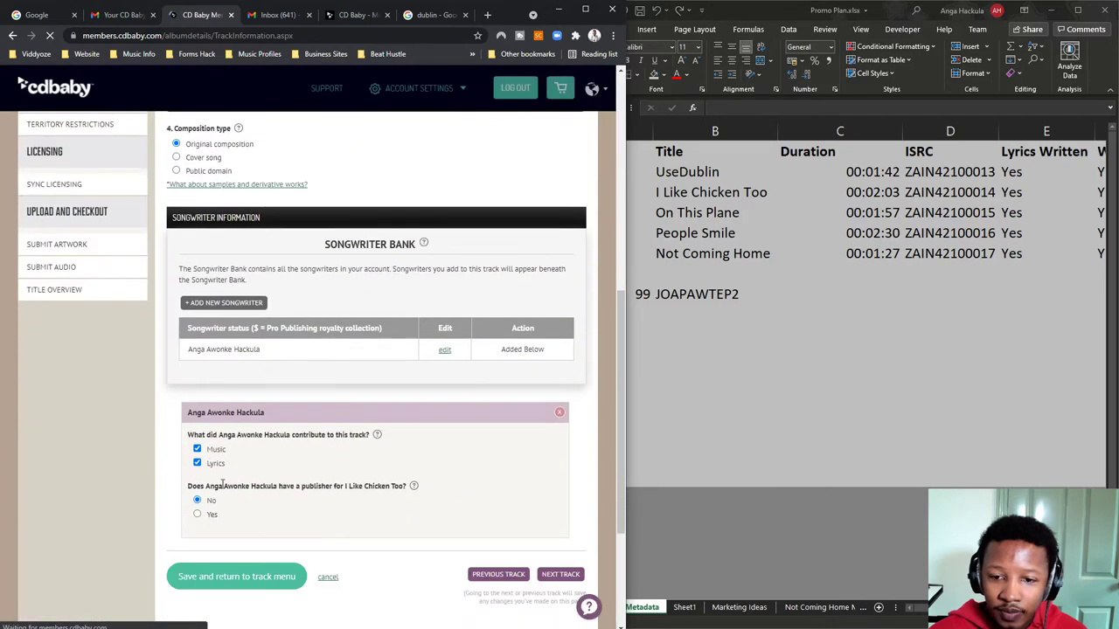
scroll(261, 368, up, 2)
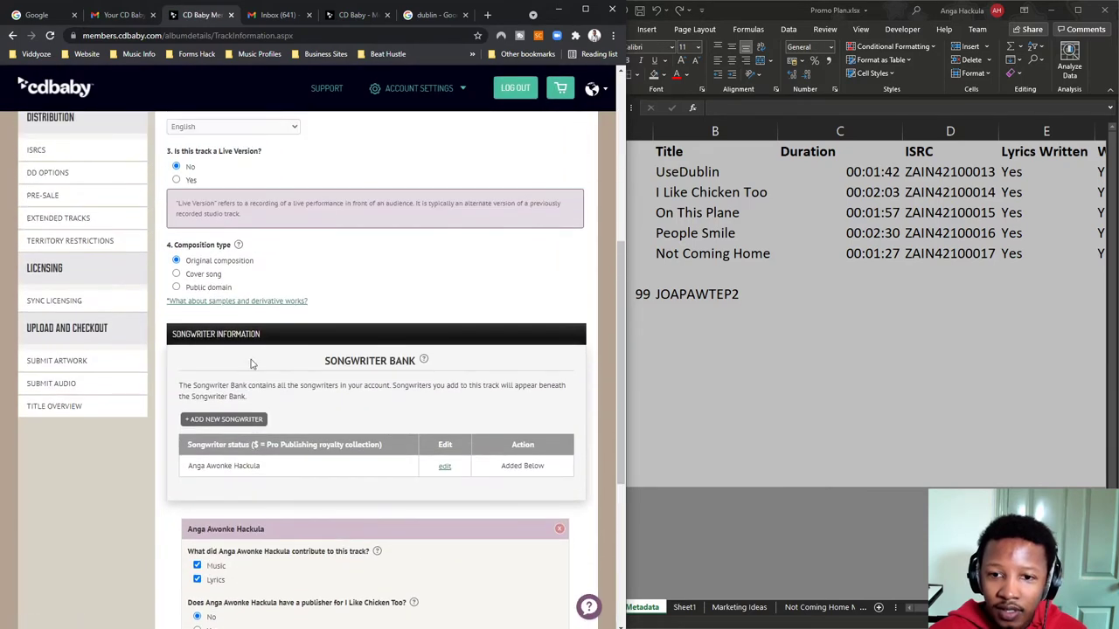
scroll(220, 492, down, 3)
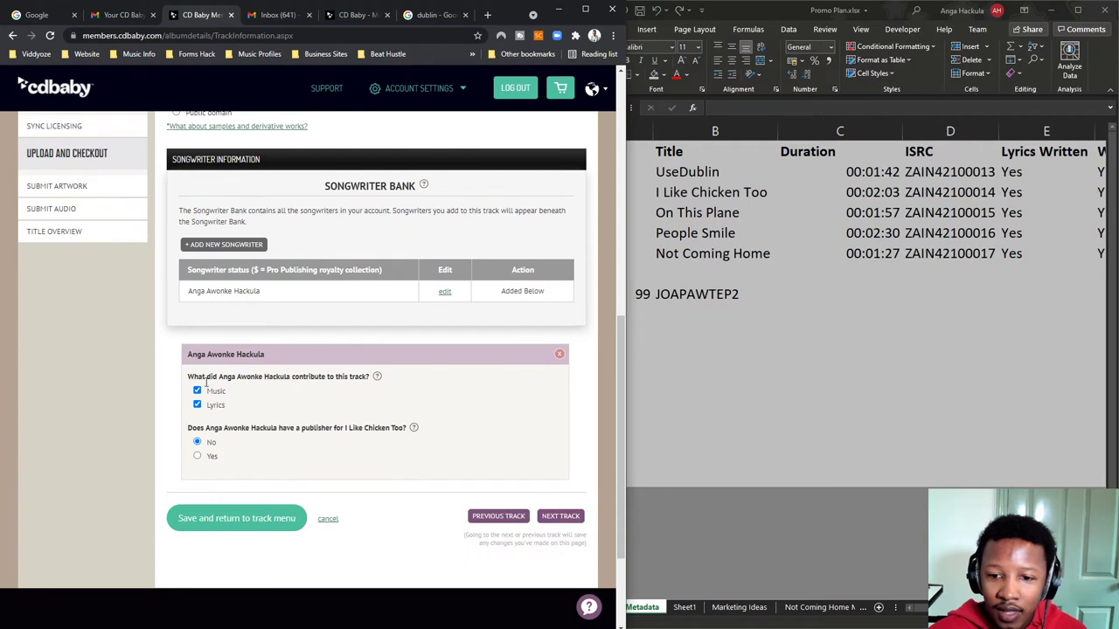
click(546, 519)
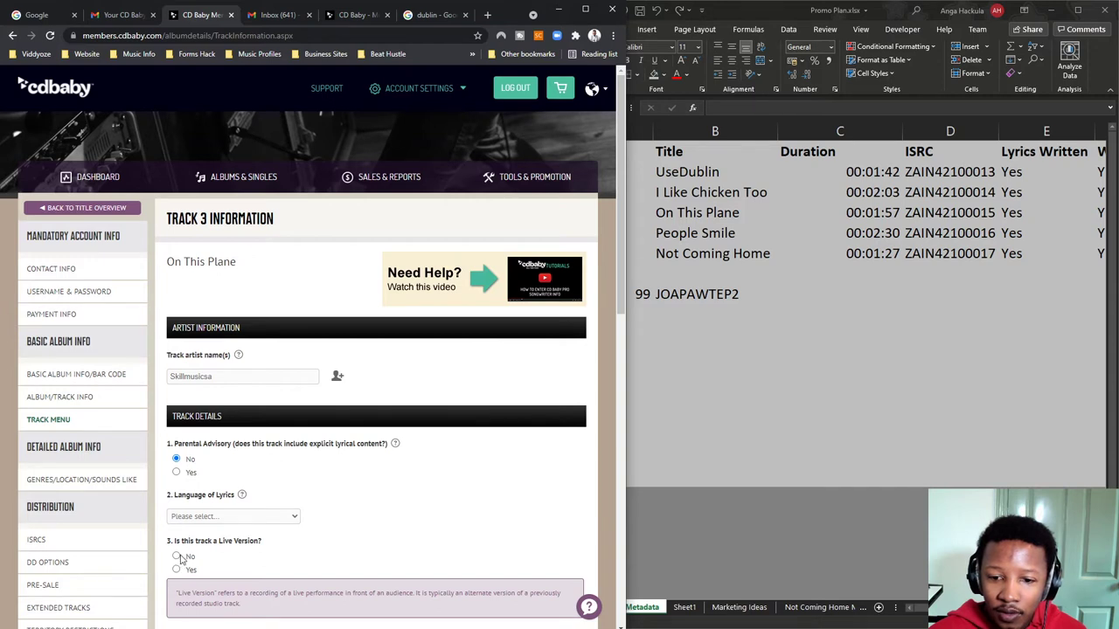
Step: Set On This Plane to not live, English lyrics, original composition, then advance to Track 4
click(177, 557)
click(225, 517)
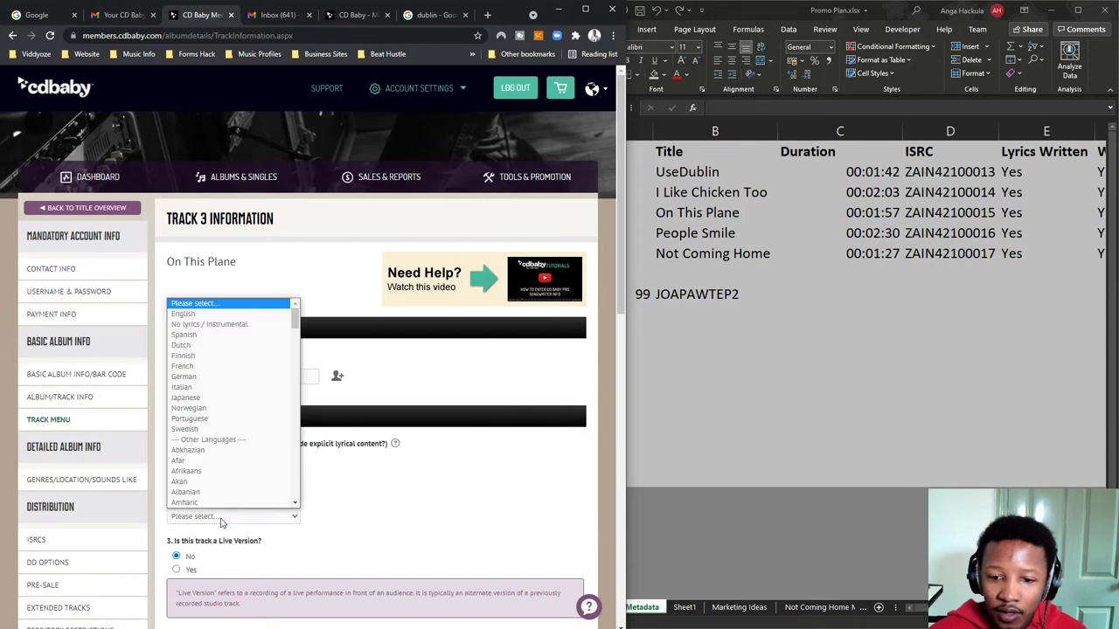
click(188, 320)
scroll(253, 476, down, 3)
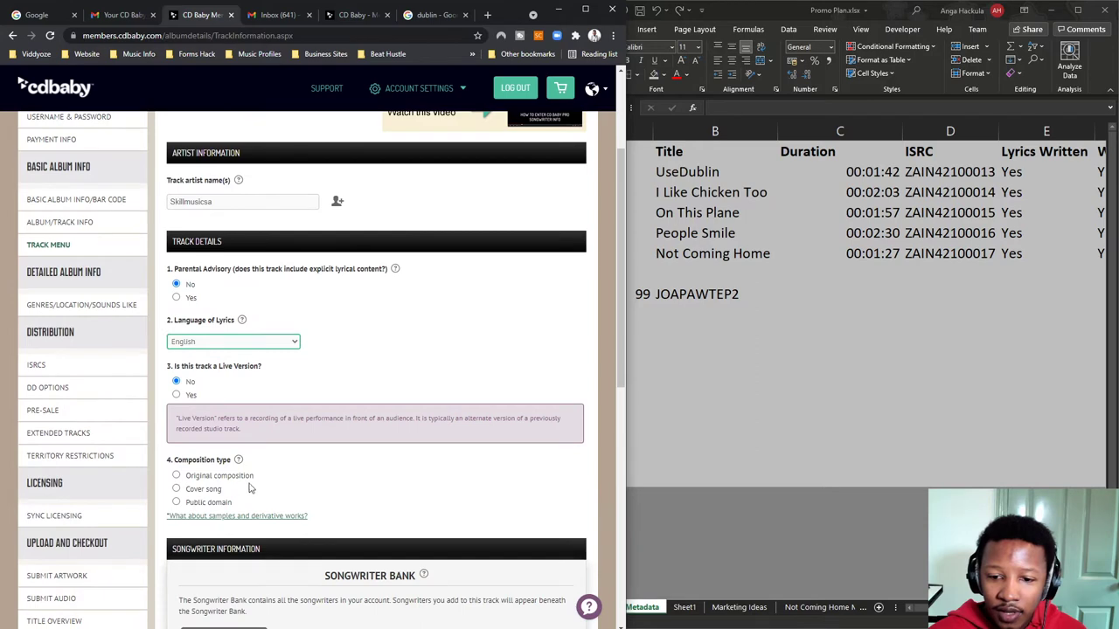
click(241, 479)
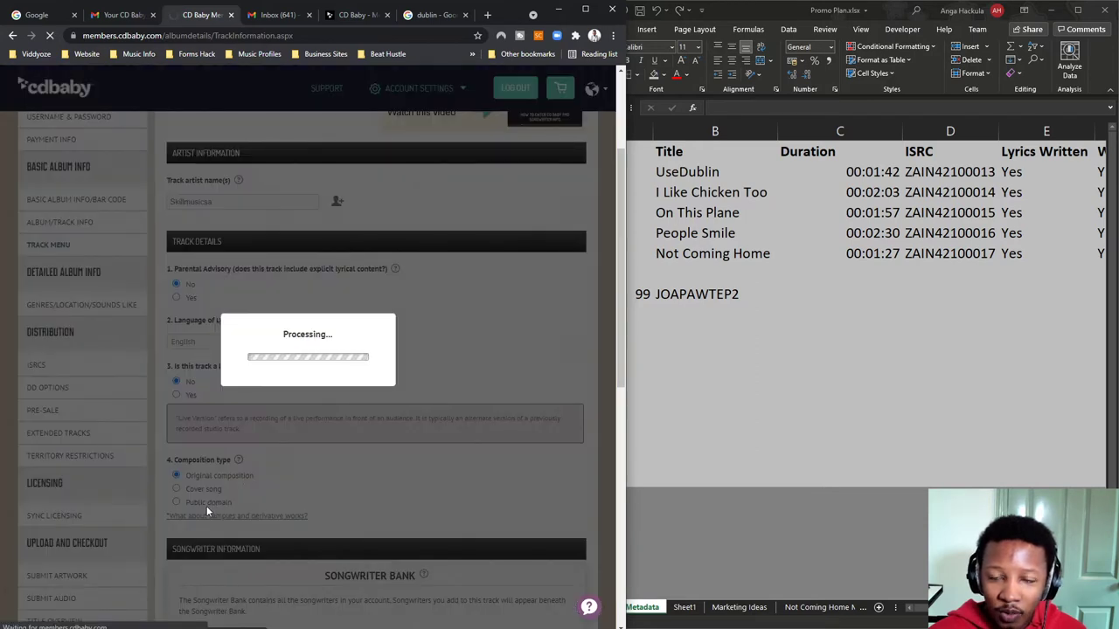
scroll(235, 487, down, 2)
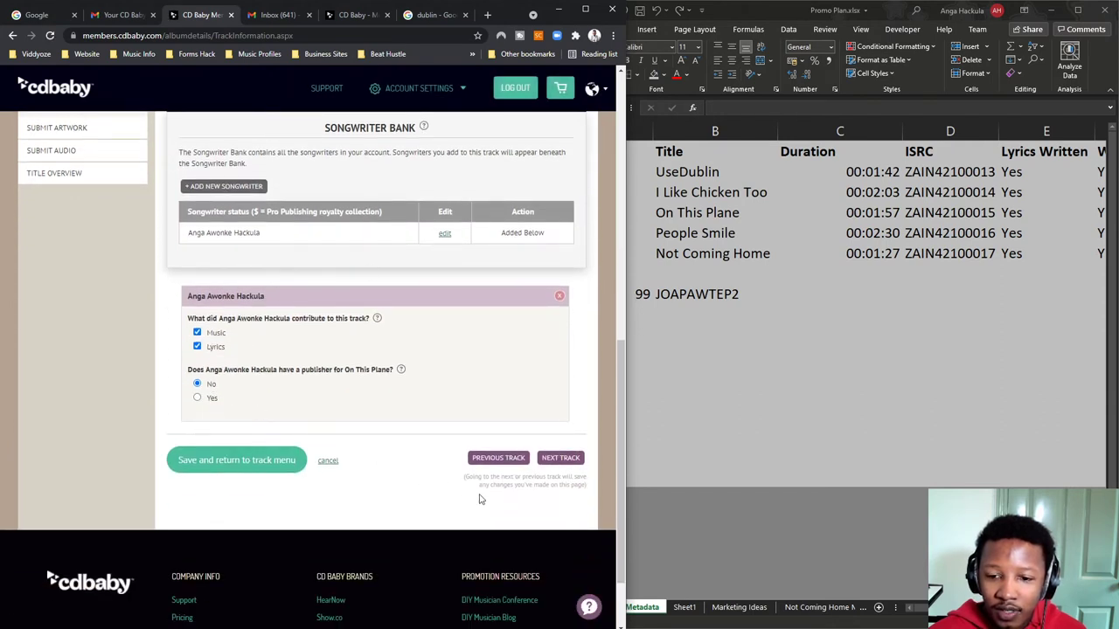
click(562, 458)
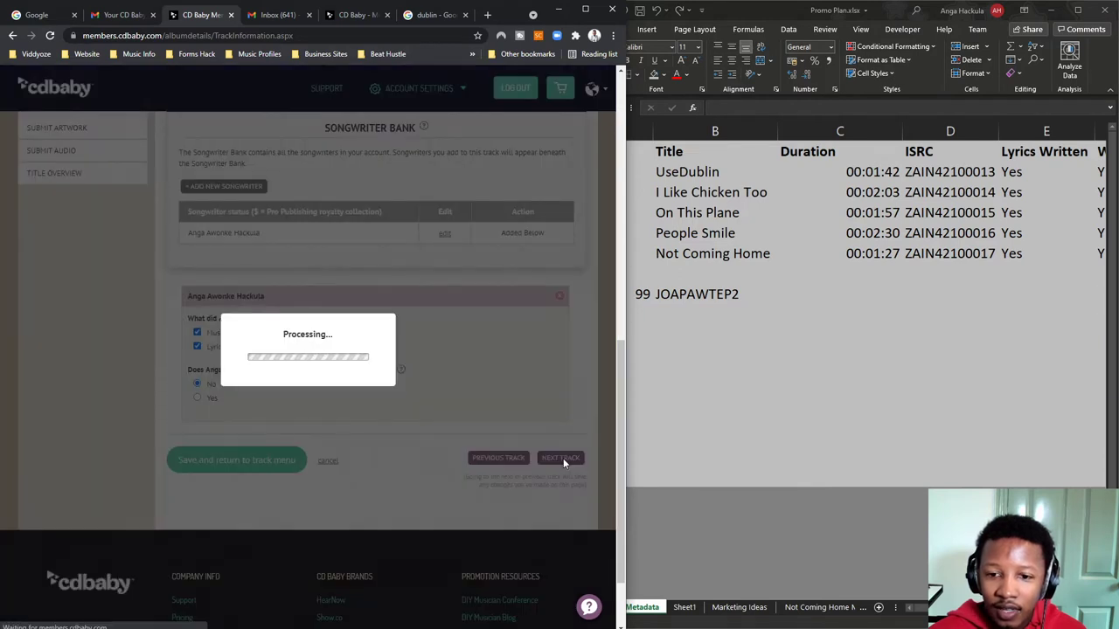
Step: Mark People Smile as an original with no explicit content and English lyrics, then save it
scroll(279, 429, down, 2)
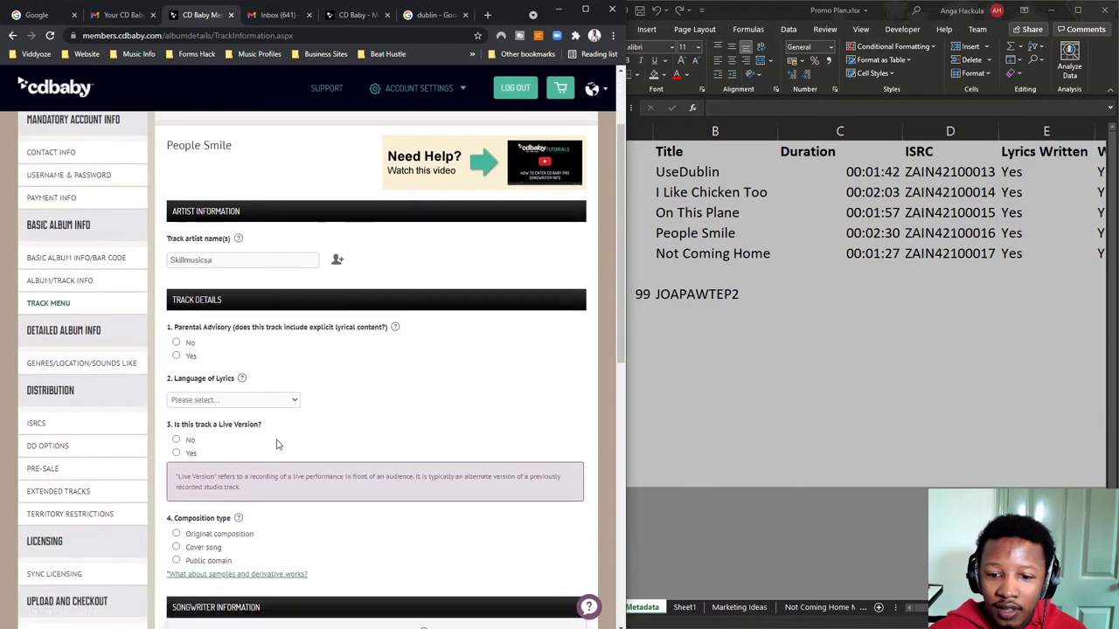
click(220, 533)
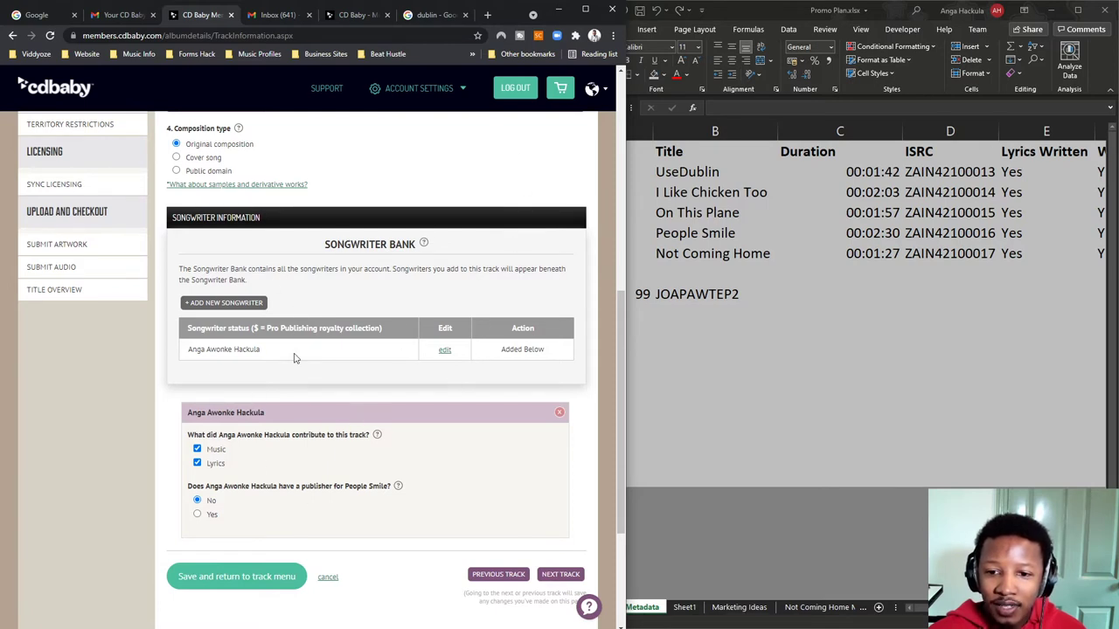
scroll(265, 437, up, 4)
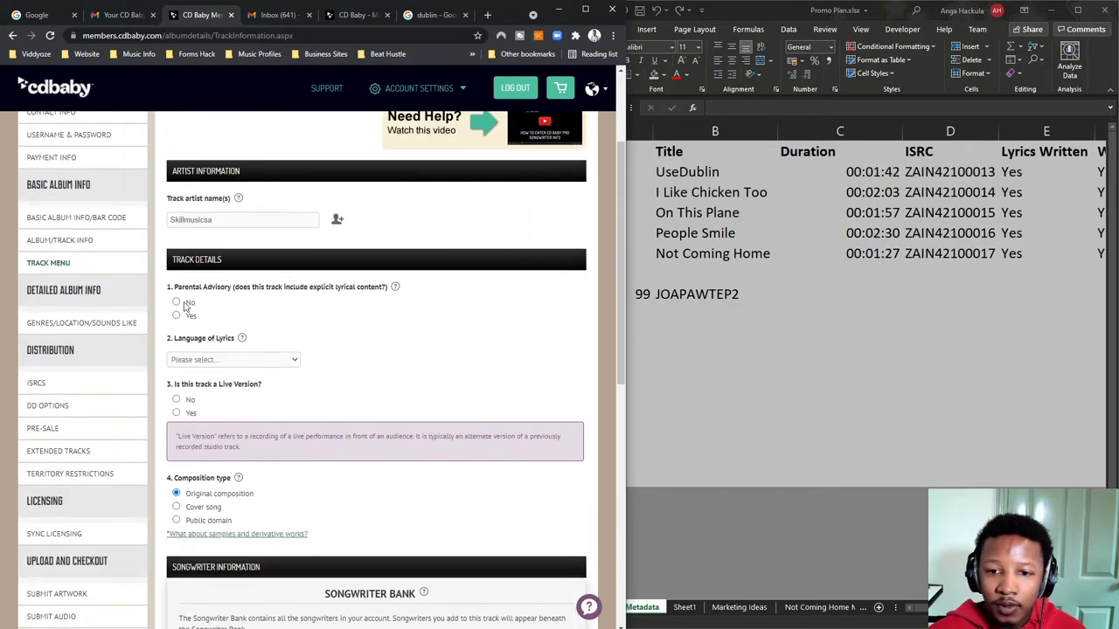
click(178, 303)
click(214, 359)
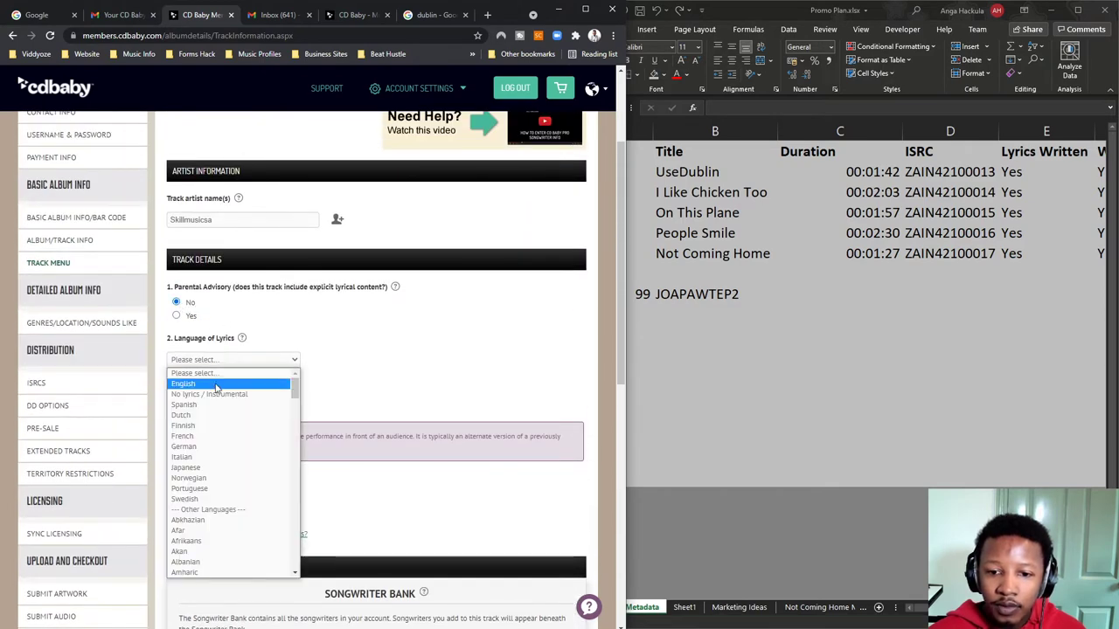
click(211, 386)
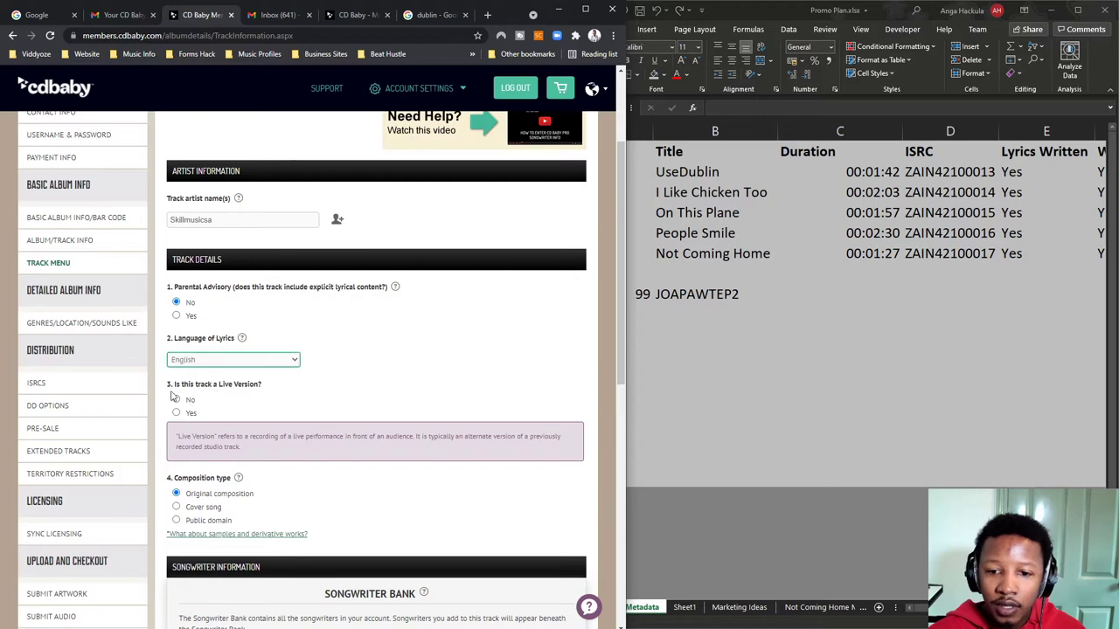
scroll(288, 412, down, 5)
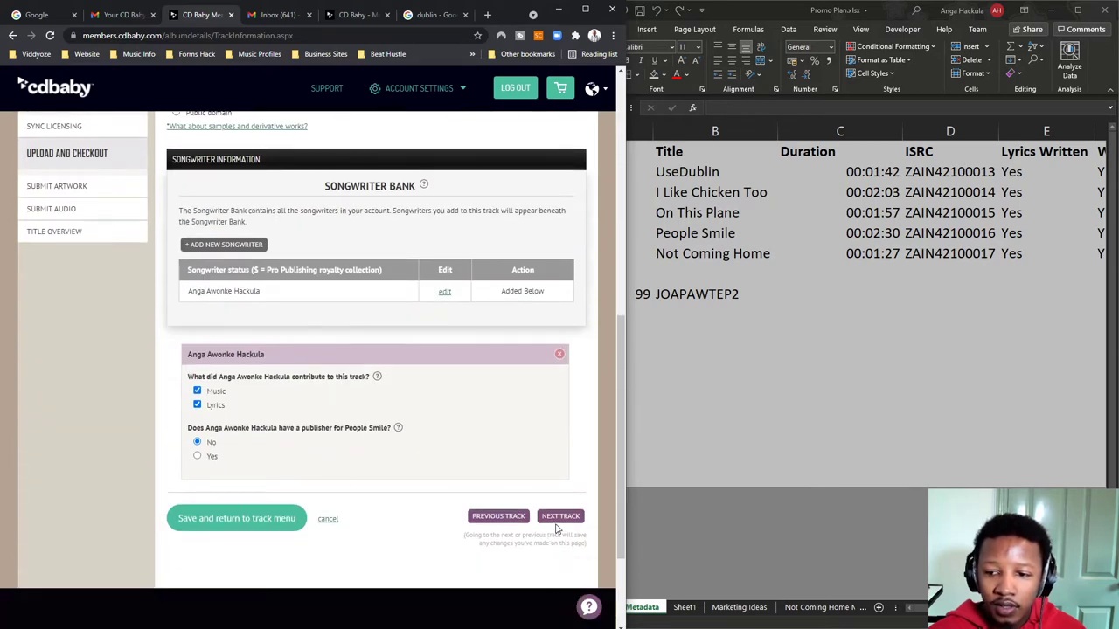
click(556, 518)
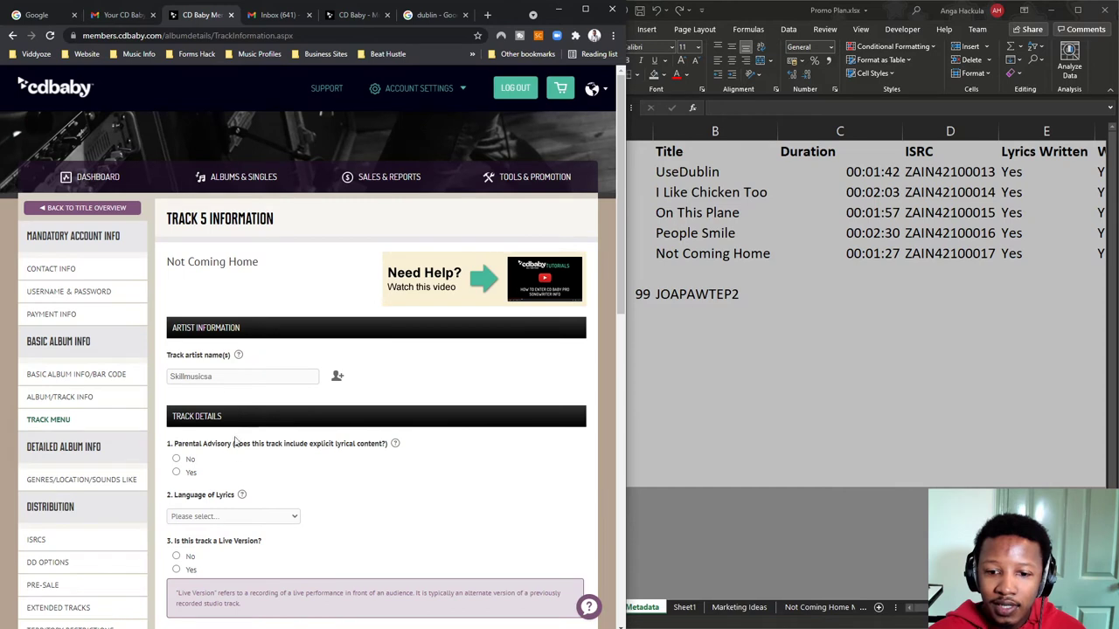
Step: Give Not Coming Home English lyrics, not live, original composition, and save back to the track menu
scroll(223, 433, down, 1)
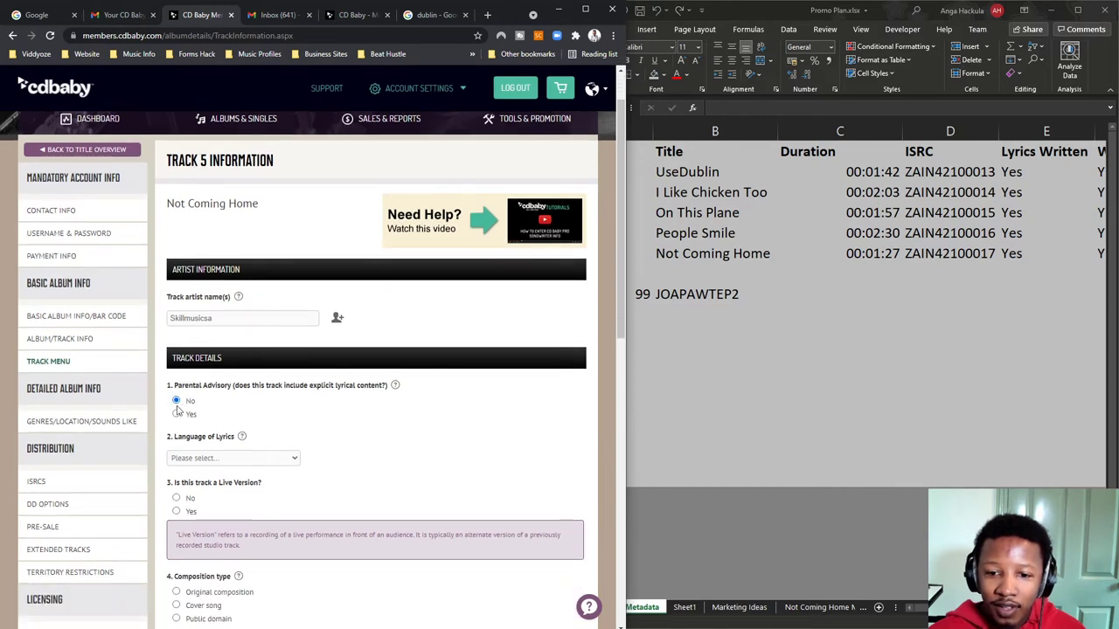
click(223, 458)
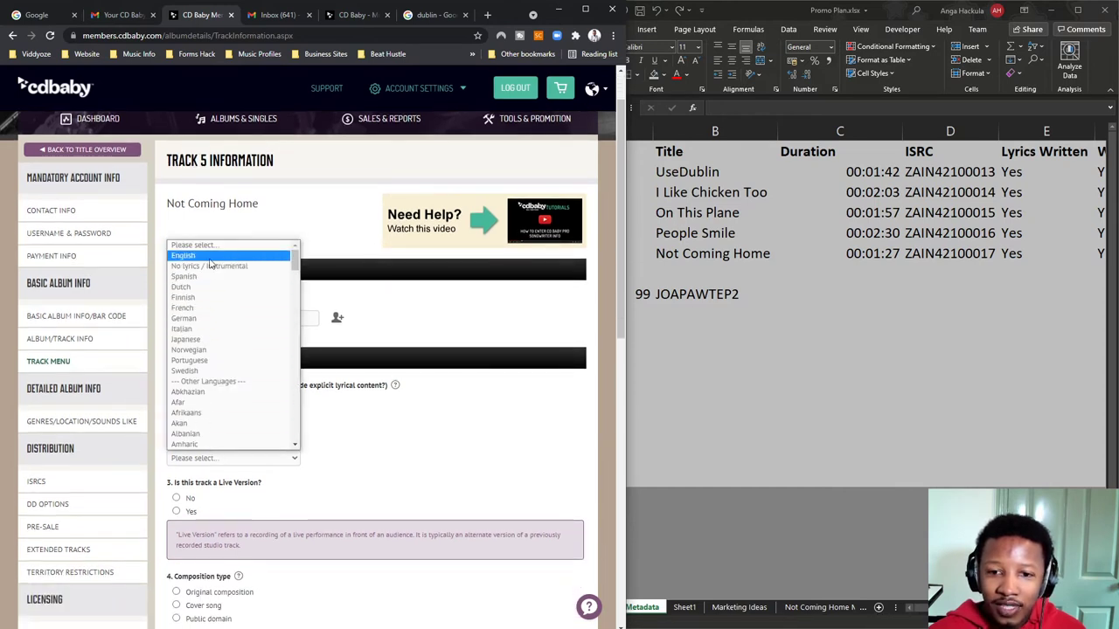
click(209, 260)
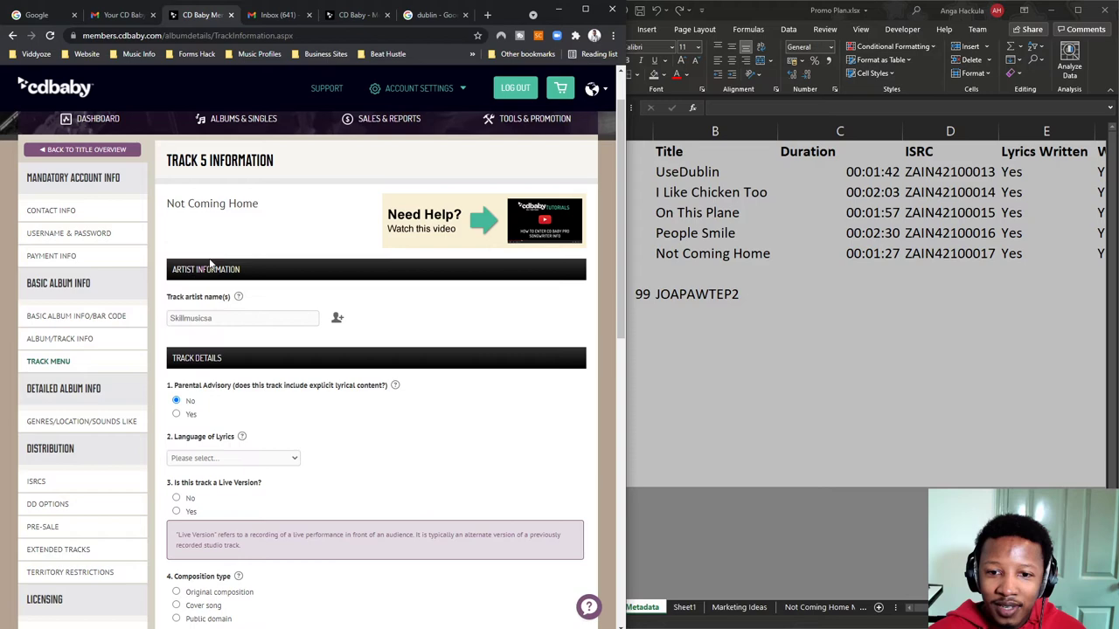
click(177, 498)
scroll(210, 503, down, 3)
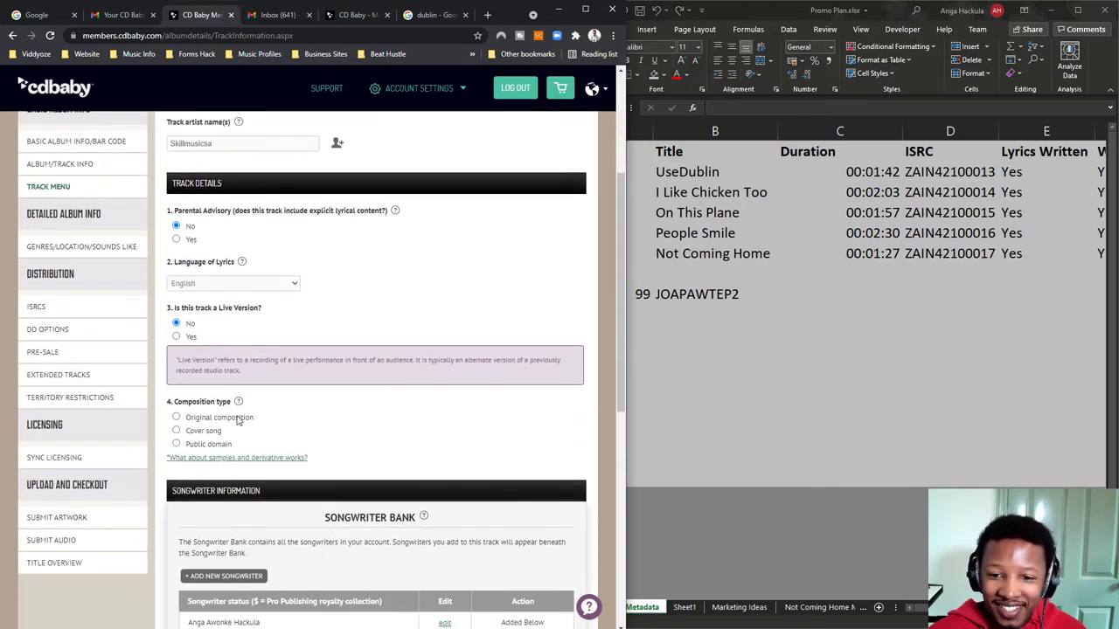
click(236, 418)
scroll(254, 367, down, 4)
scroll(258, 350, up, 2)
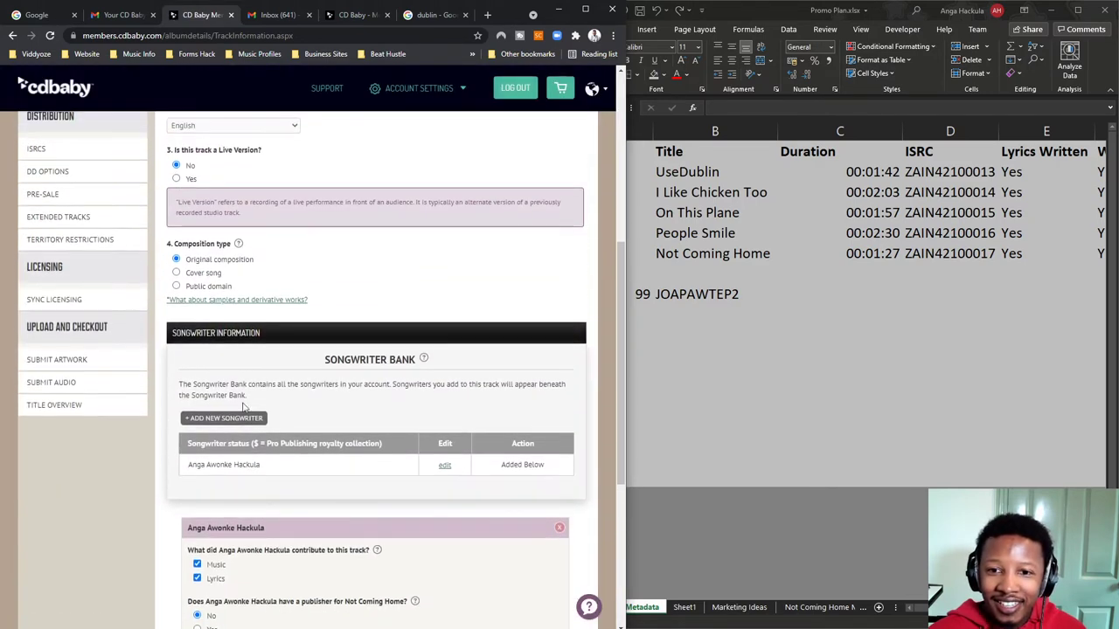
scroll(250, 384, down, 2)
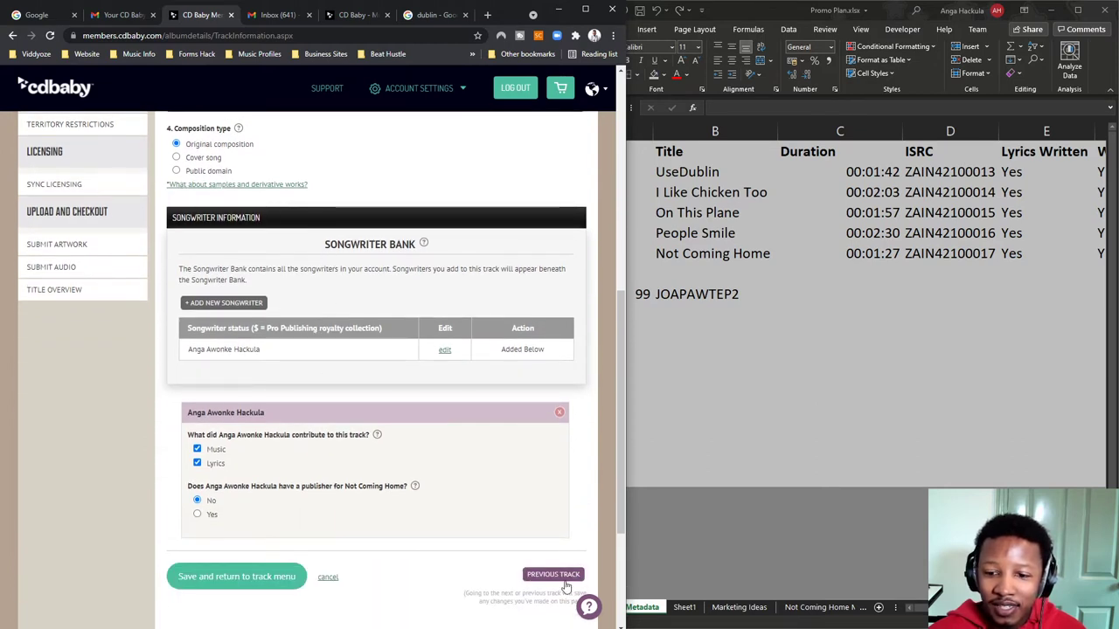
click(196, 581)
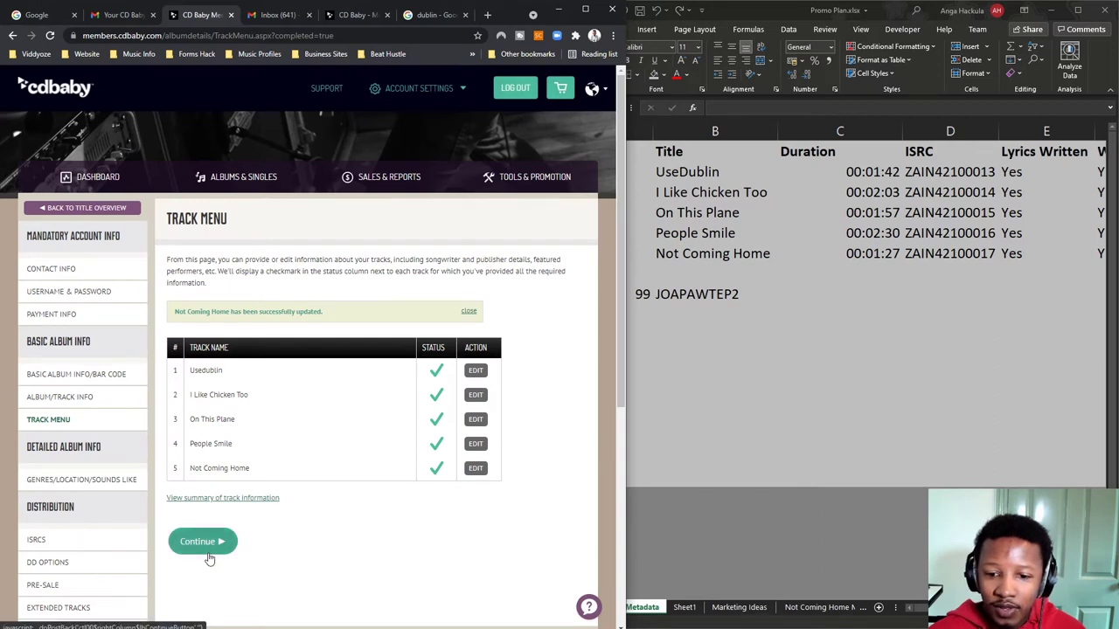
Step: Scroll through the five-track information summary, then return to the track menu and continue
click(230, 501)
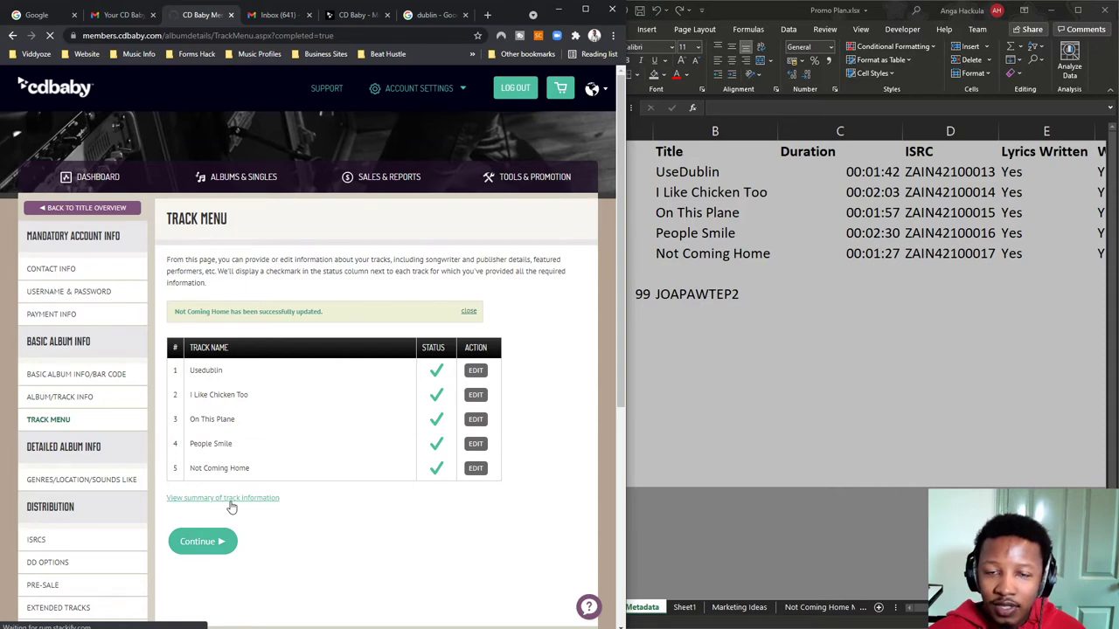
click(230, 503)
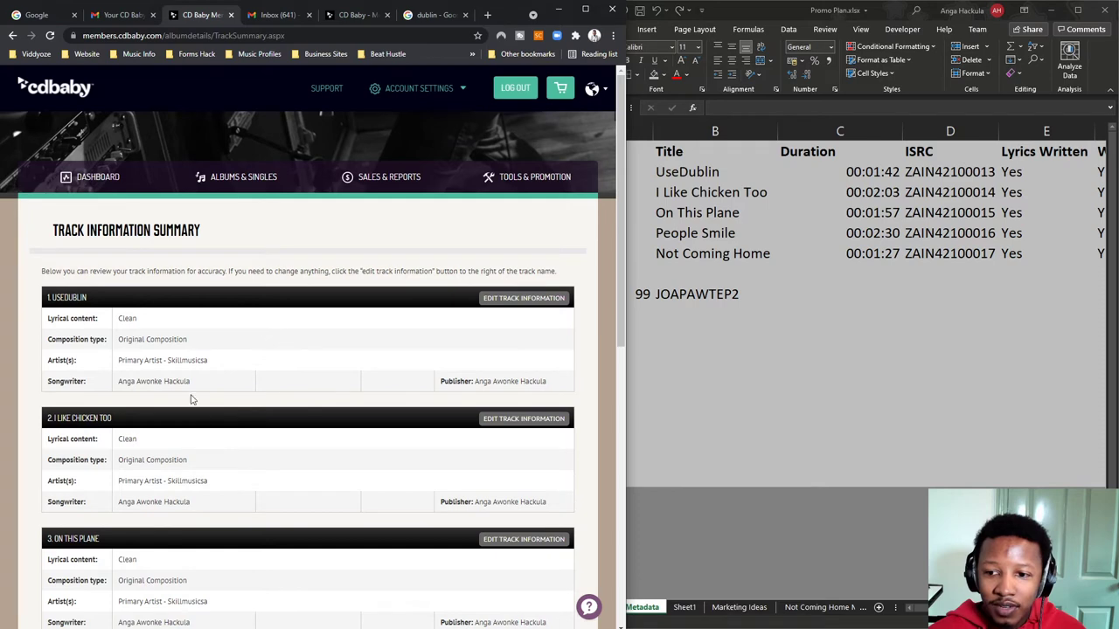
scroll(142, 468, down, 3)
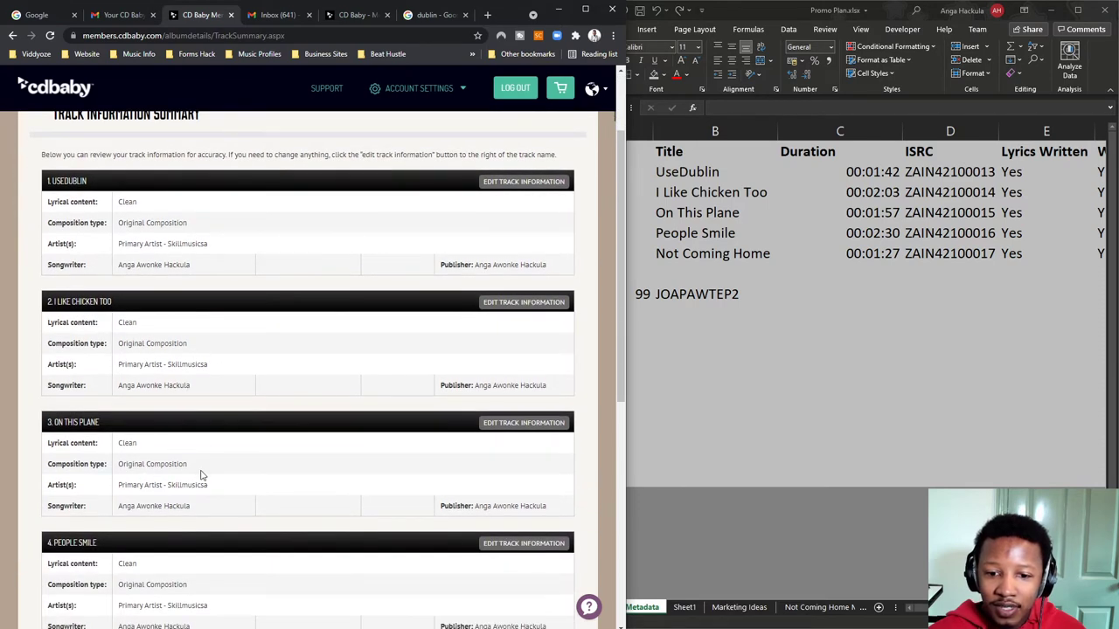
scroll(196, 479, down, 1)
scroll(197, 482, down, 3)
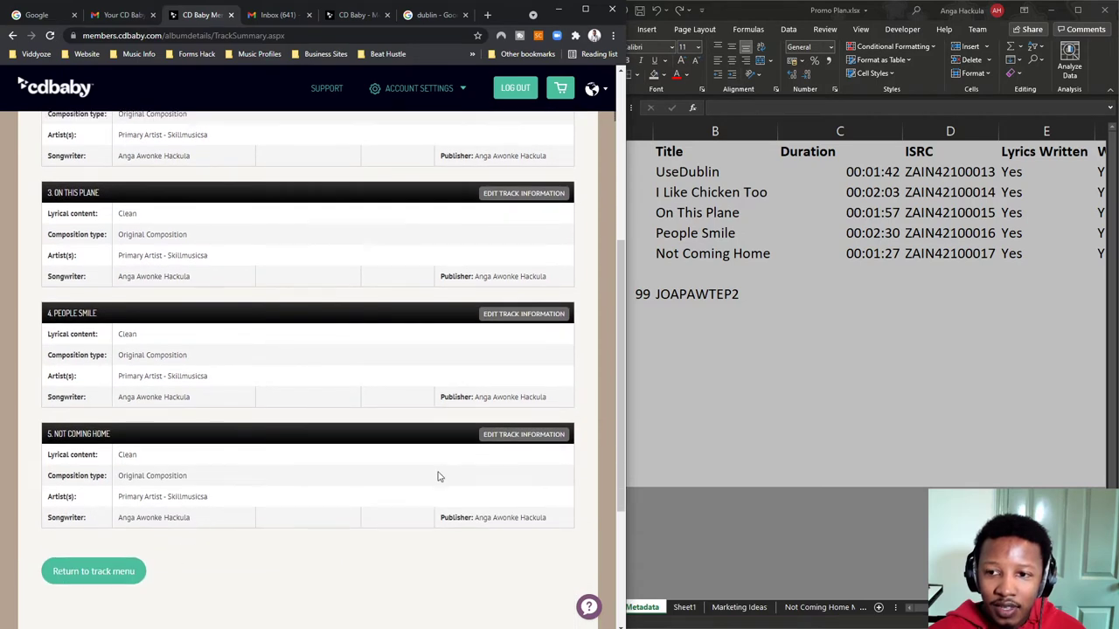
scroll(437, 476, up, 6)
scroll(437, 480, down, 4)
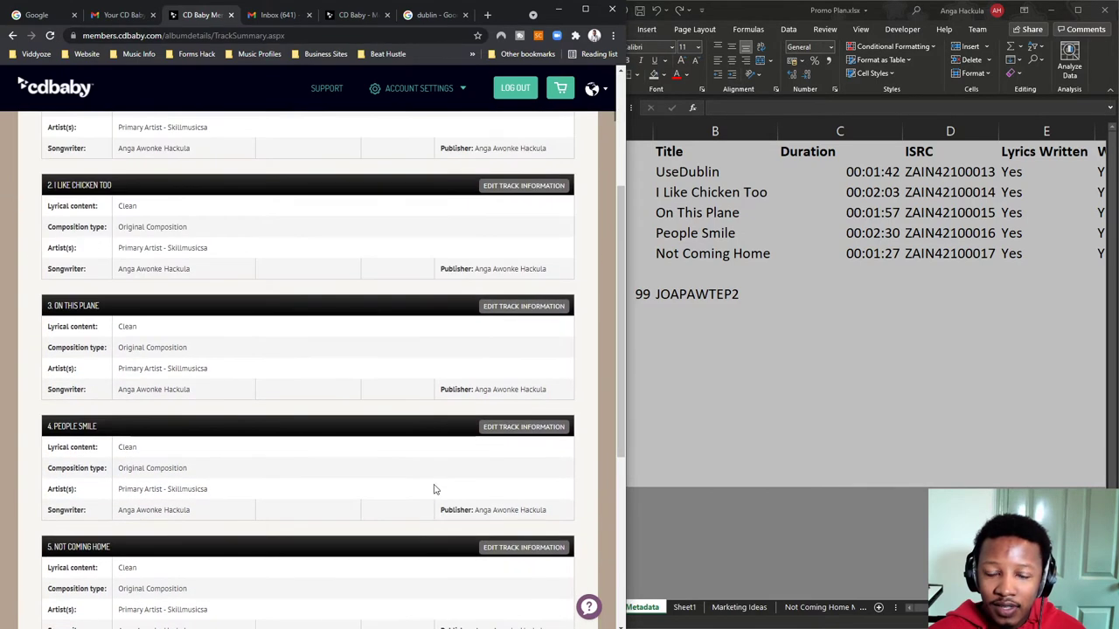
scroll(432, 486, down, 4)
click(109, 449)
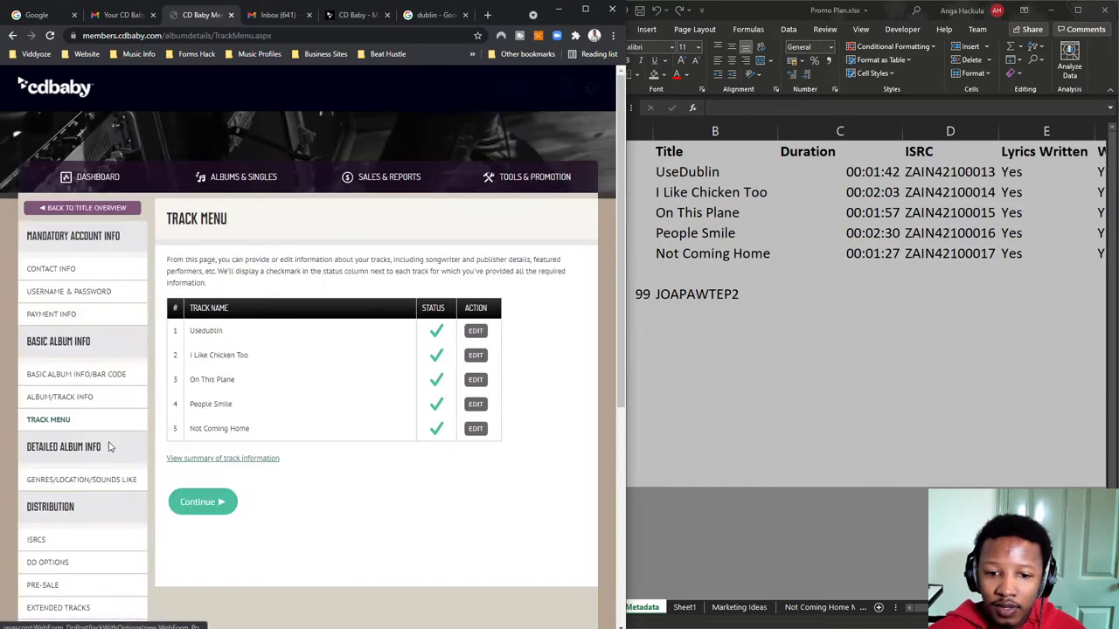
click(219, 501)
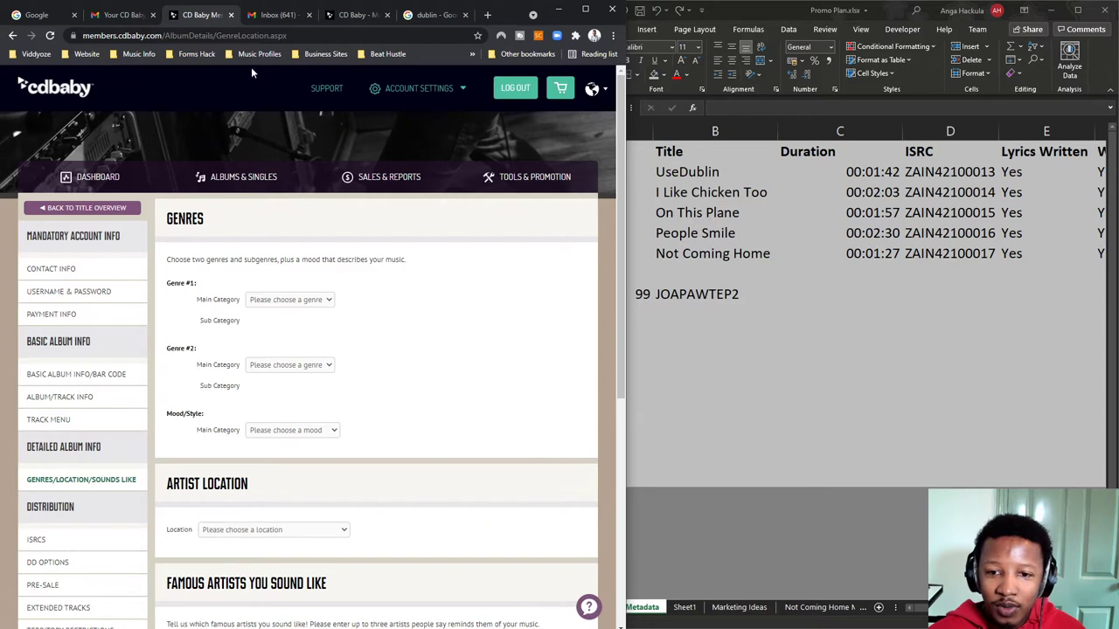
Step: Set Genre #1 to Hip-Hop/Rap with the Comedy Rap subgenre
click(265, 302)
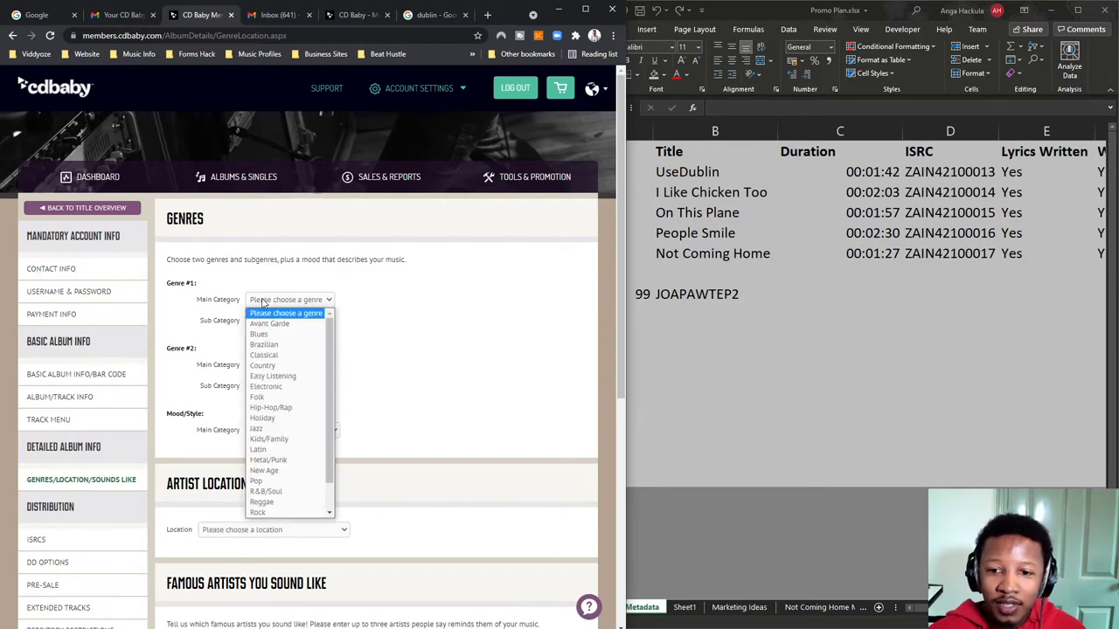
click(284, 409)
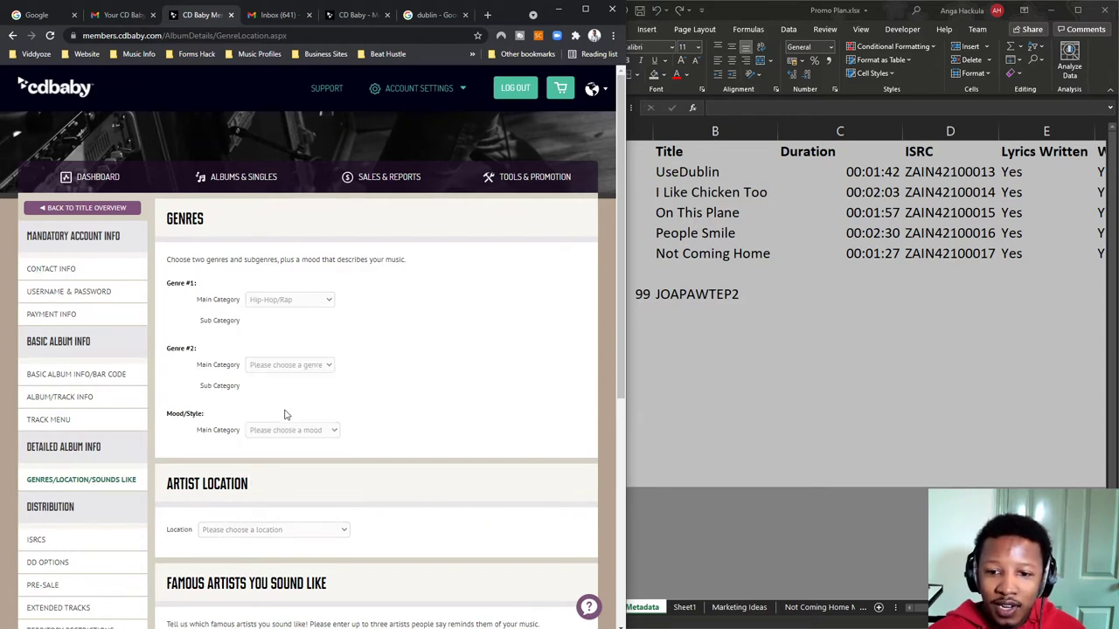
click(293, 321)
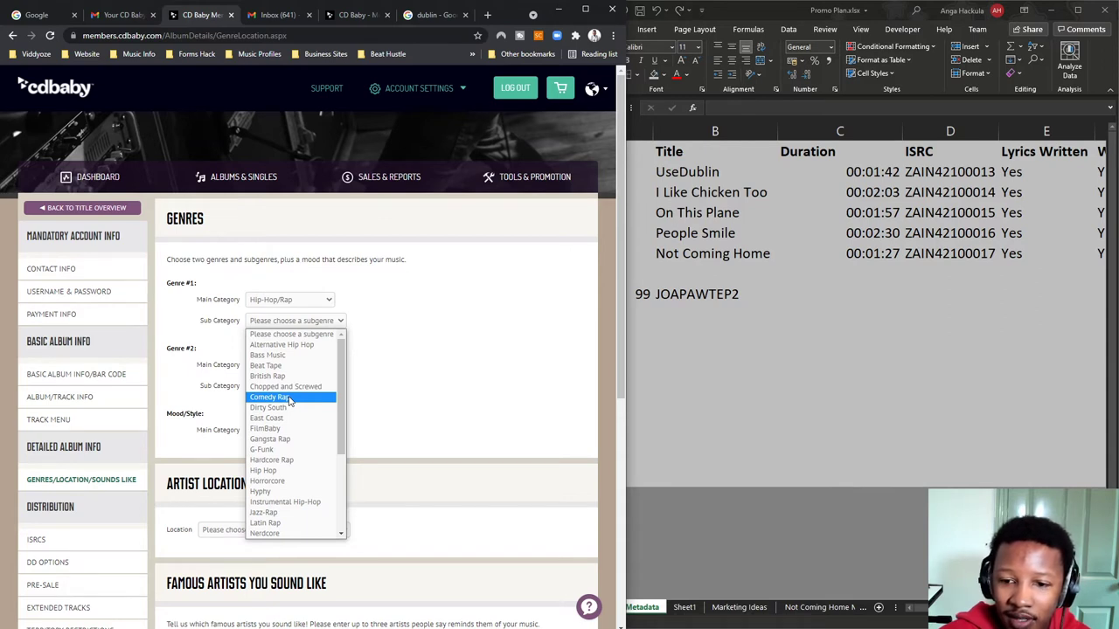
click(289, 398)
Step: Set Genre #2 to Hip-Hop/Rap with the Alternative Hip Hop subgenre
click(289, 365)
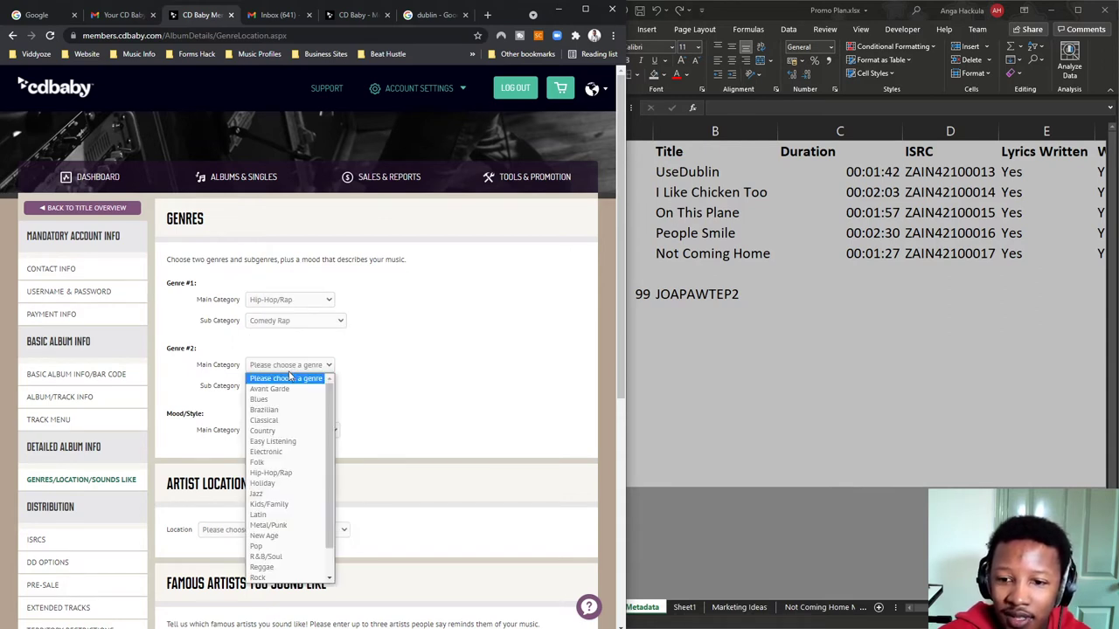
click(271, 472)
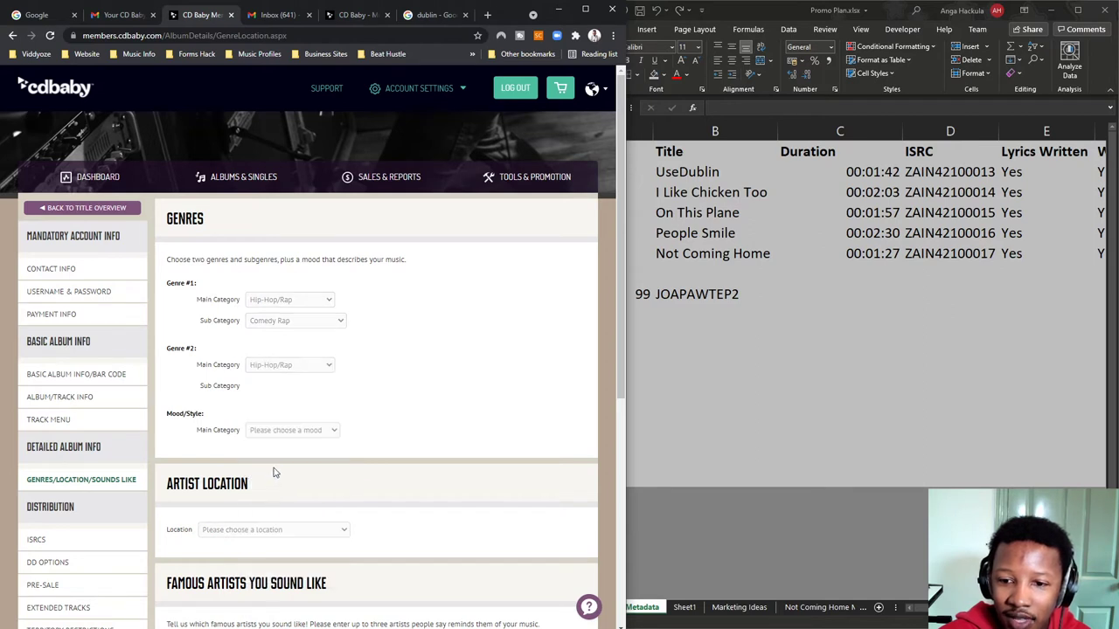
click(295, 386)
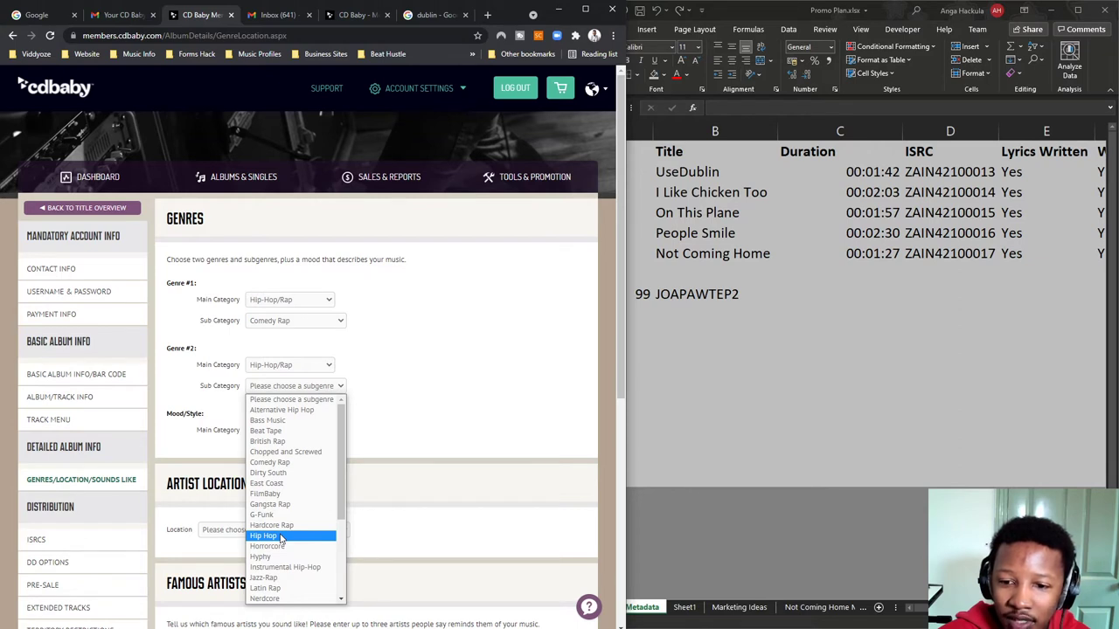
click(291, 411)
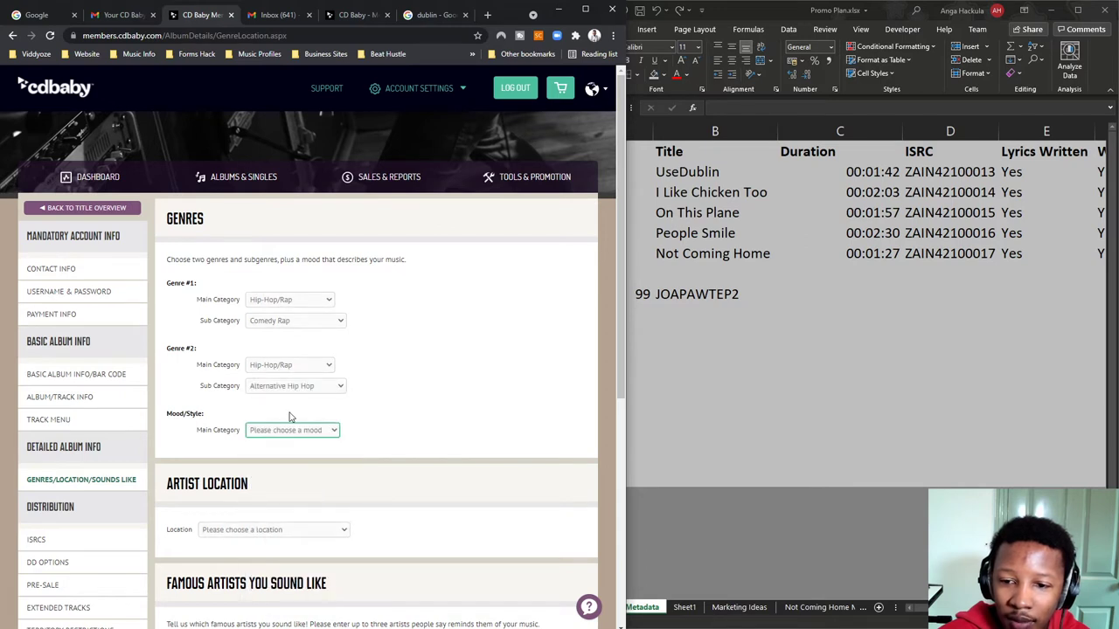
Step: Choose Fun as the release's mood
click(297, 430)
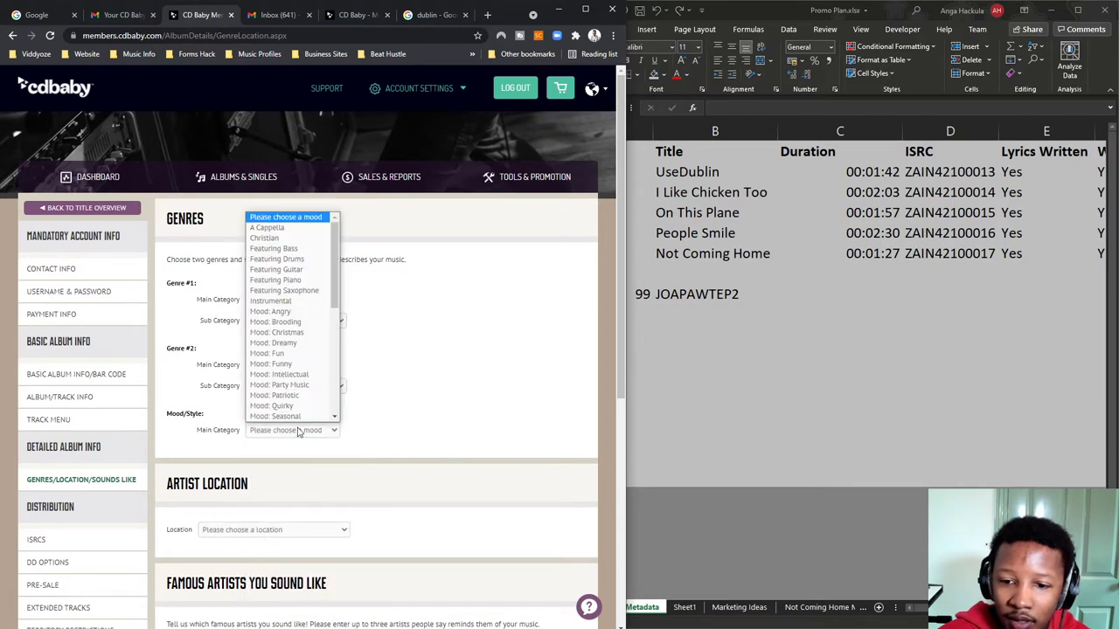
click(302, 353)
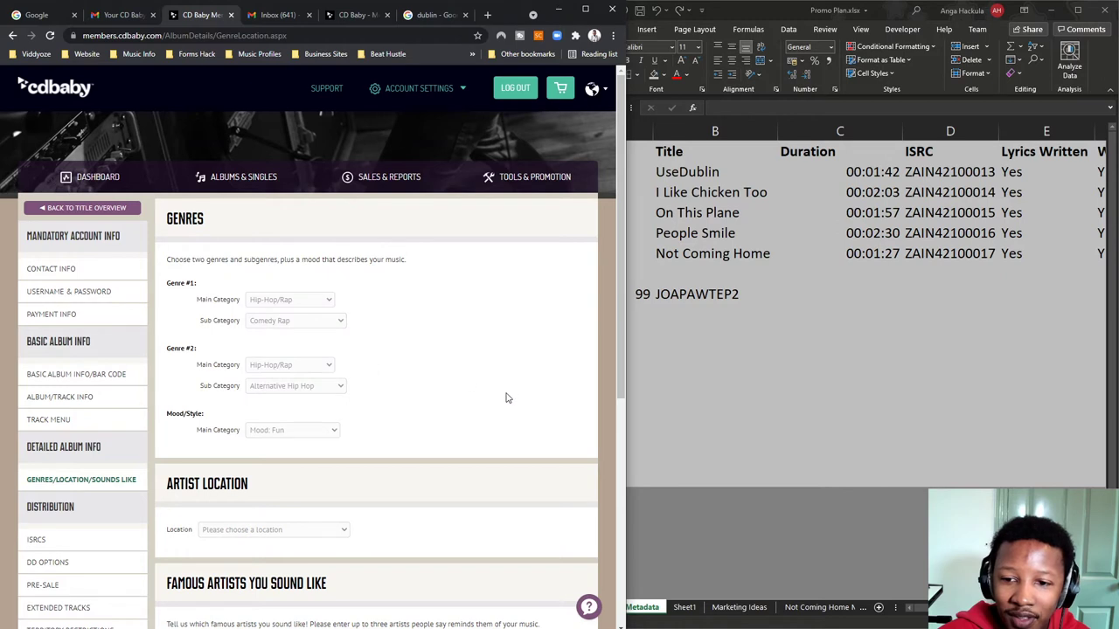
key(Tab)
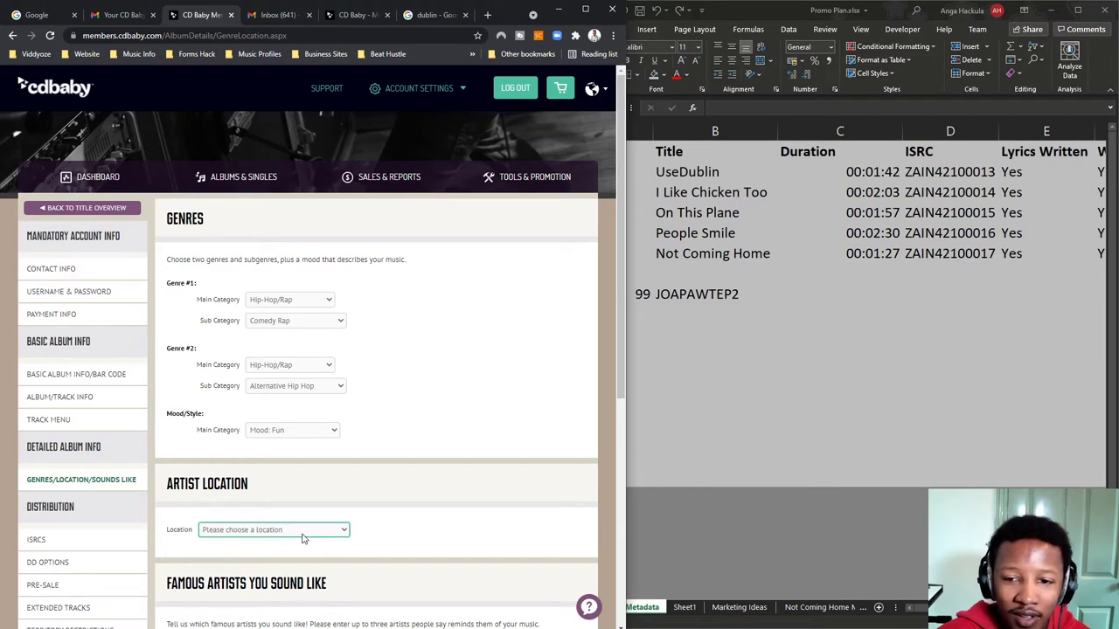
click(331, 433)
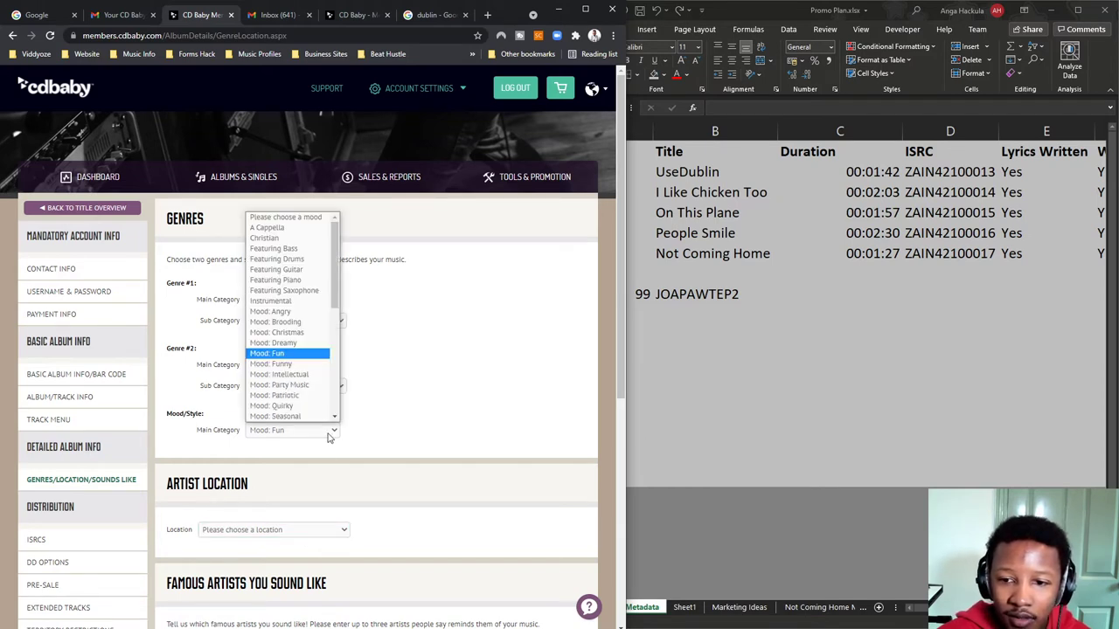
scroll(317, 399, down, 5)
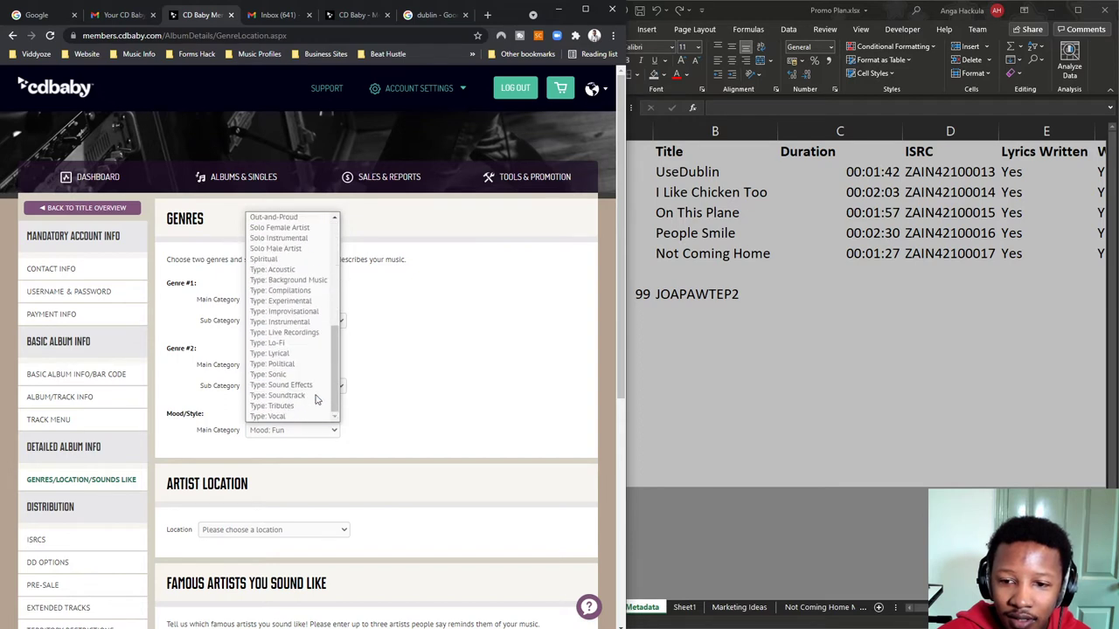
click(369, 408)
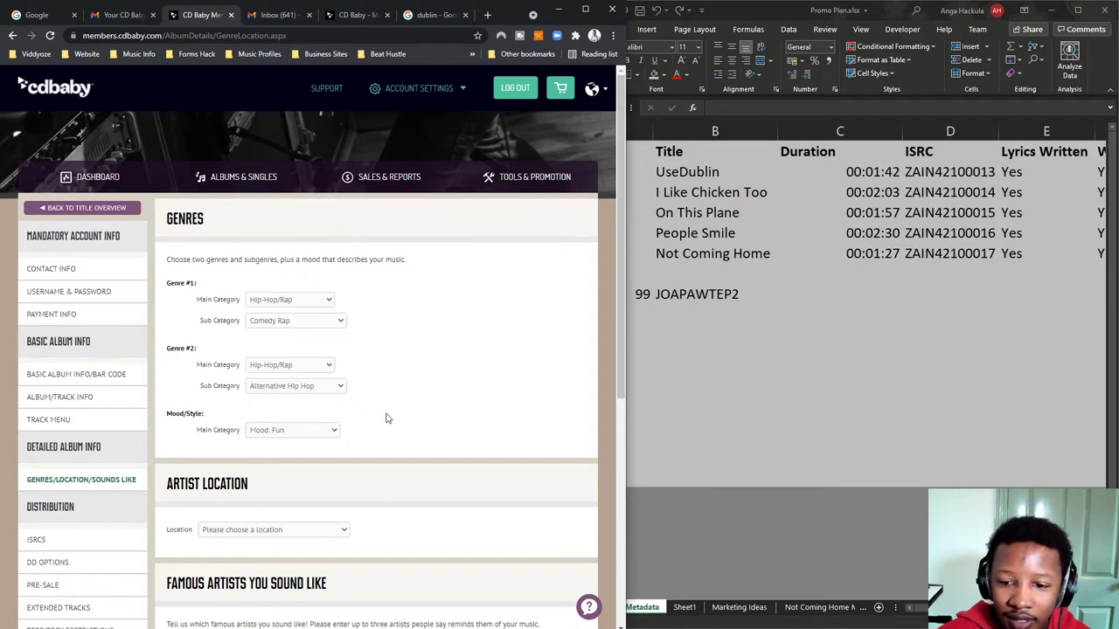
Step: Search the country list for 'ireland' and set the artist location to IRELAND
click(275, 530)
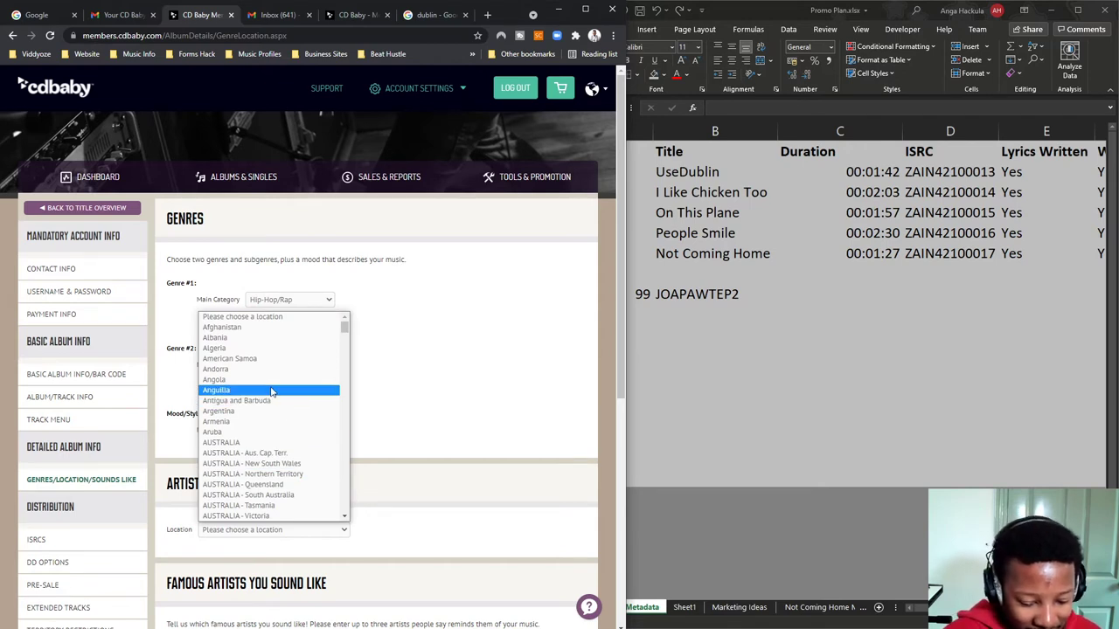
text(ireland)
scroll(271, 392, down, 3)
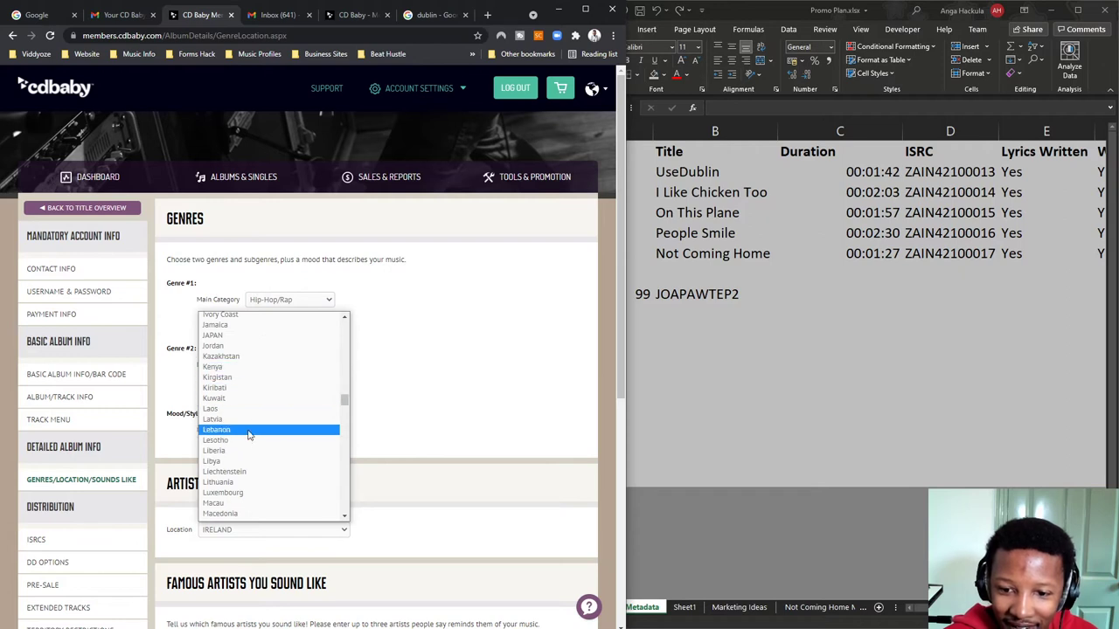
scroll(248, 434, up, 3)
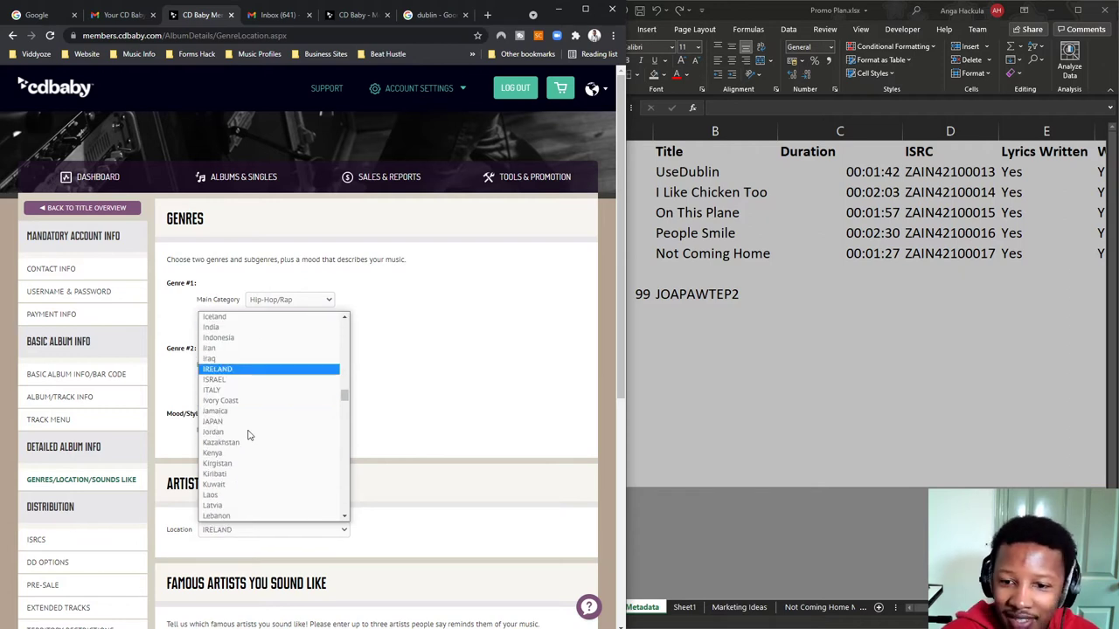
click(233, 371)
scroll(306, 500, down, 2)
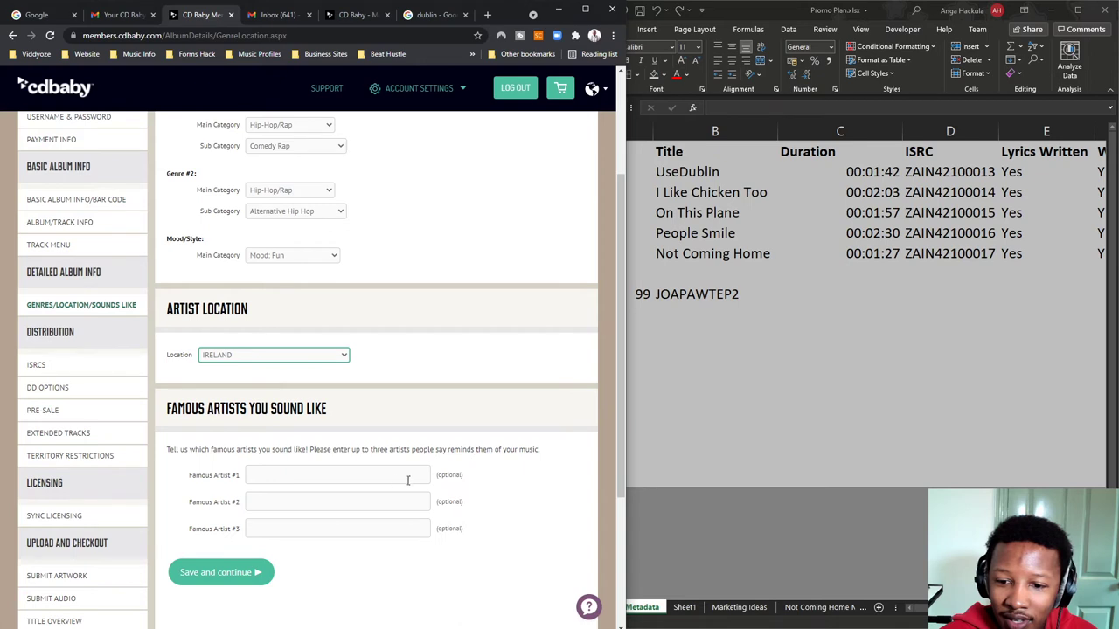
Step: Enter DaBaby as Famous Artist #1 in the Sounds Like section
click(367, 474)
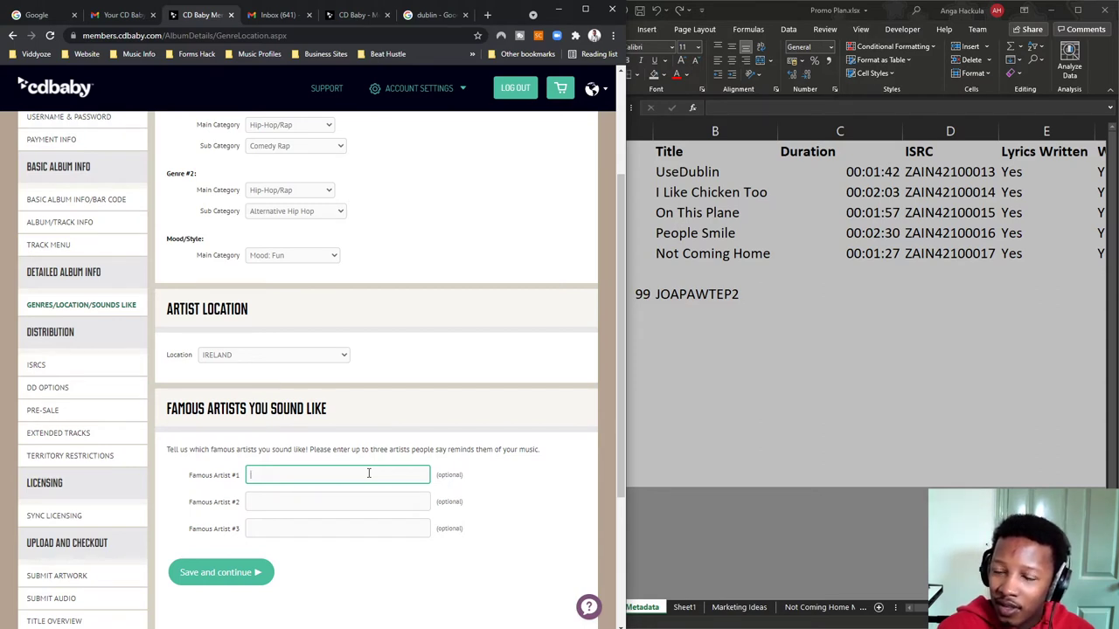
text(Da)
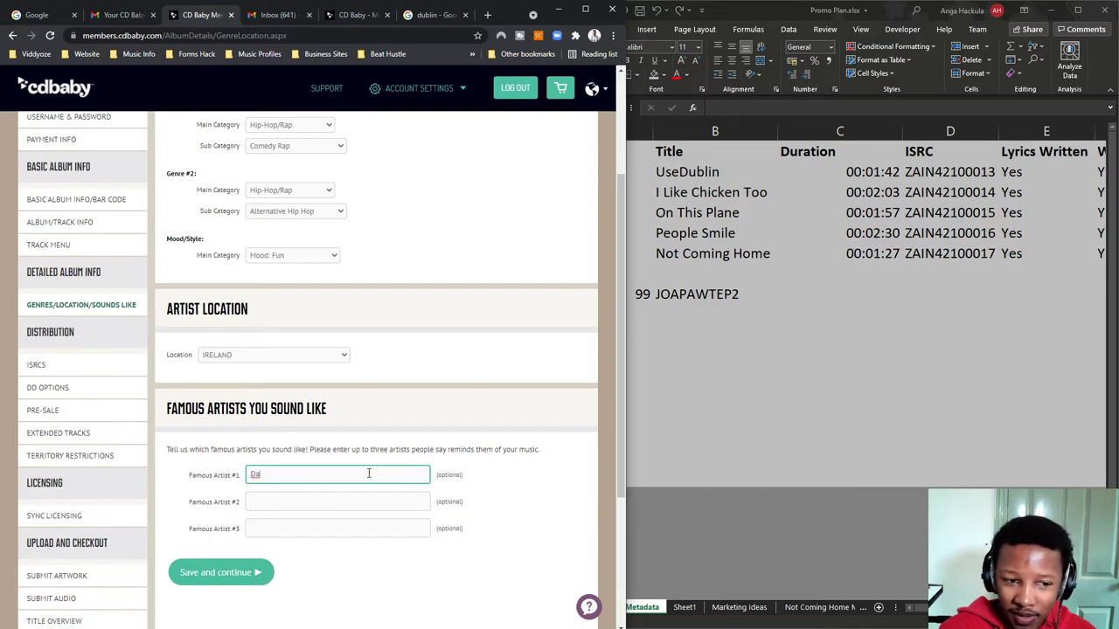
text(Baba)
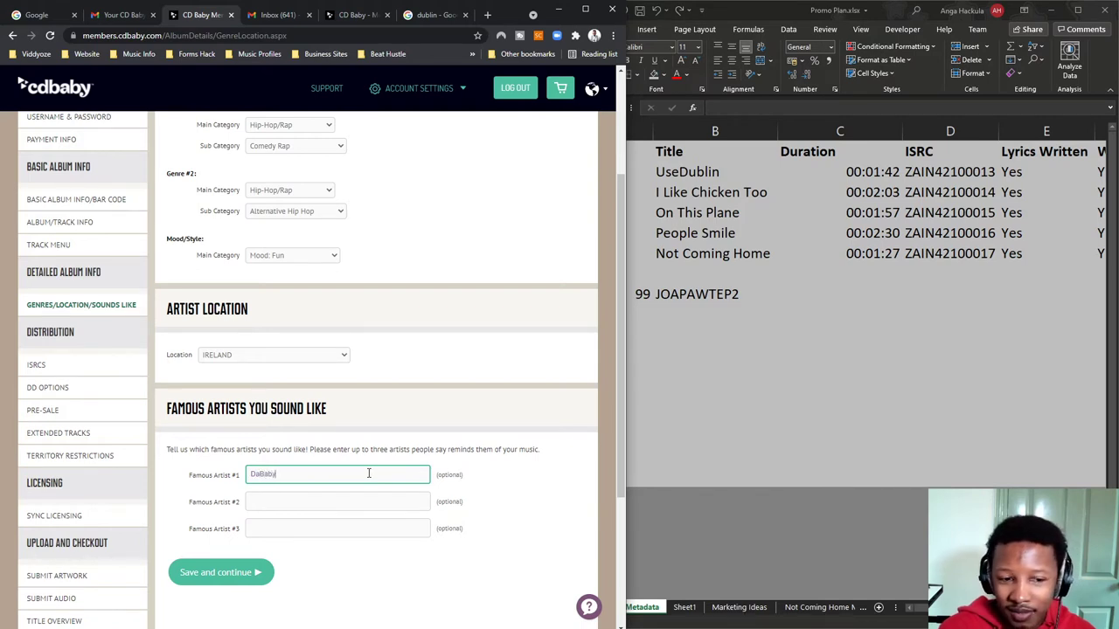
key(ctrl+a)
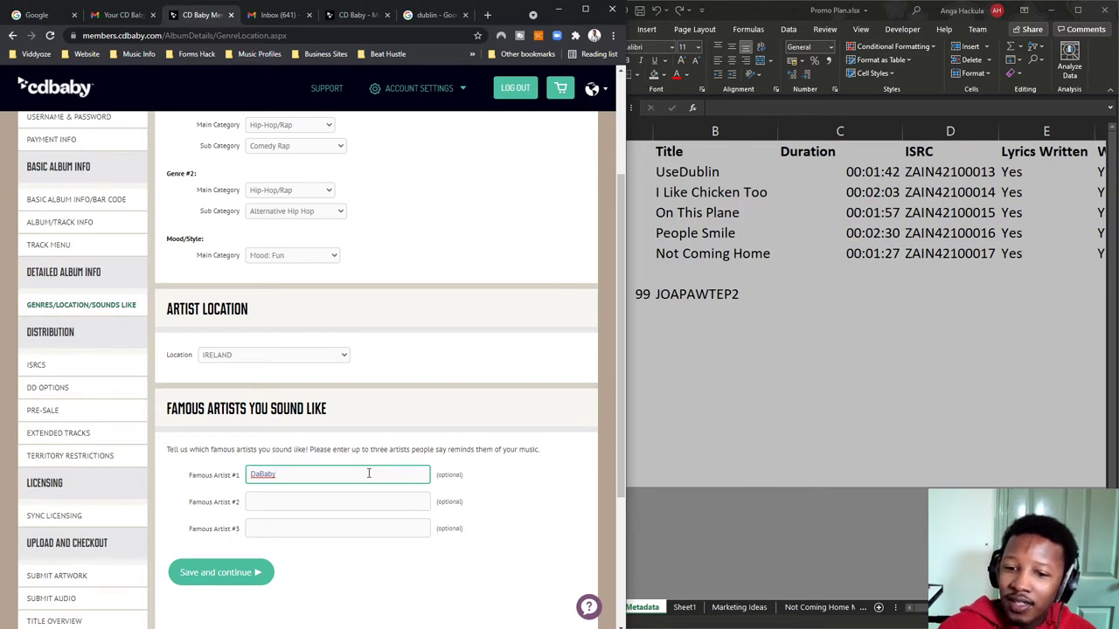
click(323, 505)
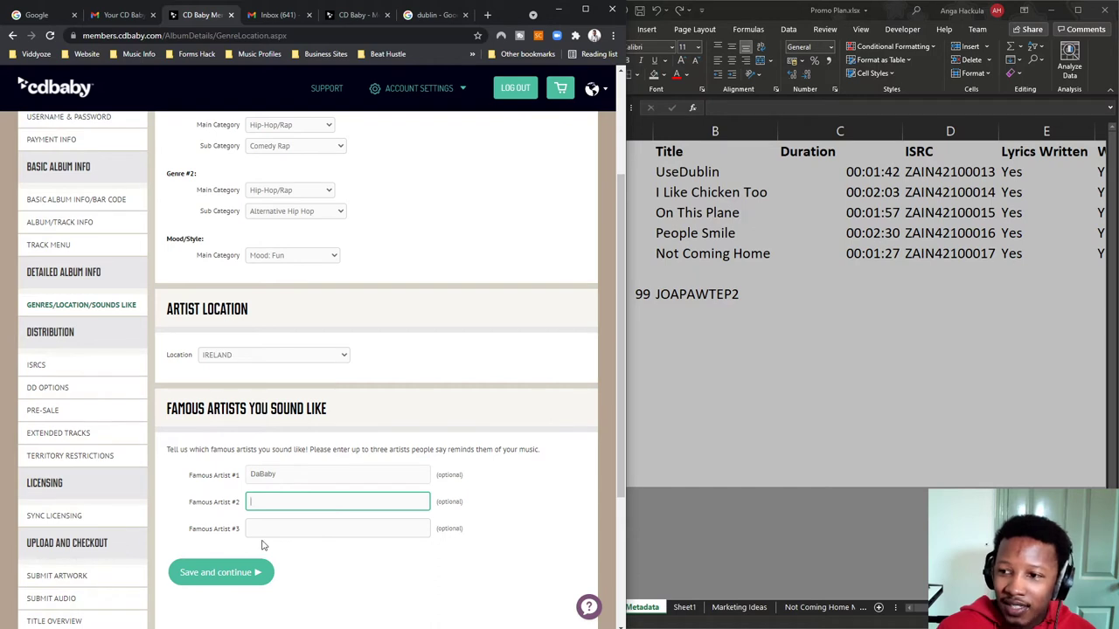
double_click(288, 480)
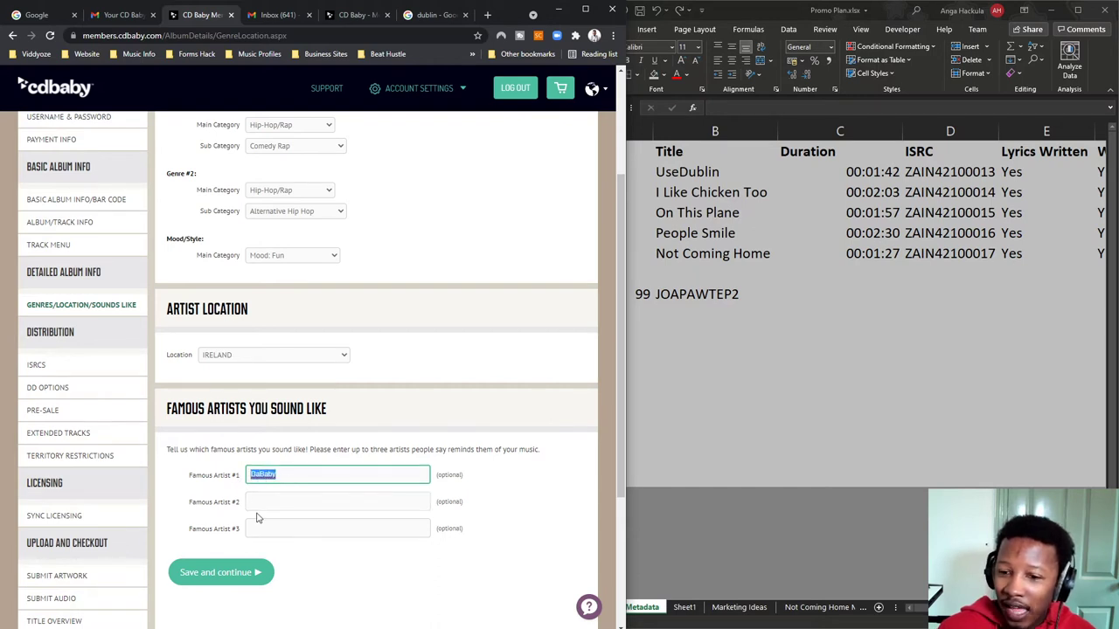
click(269, 501)
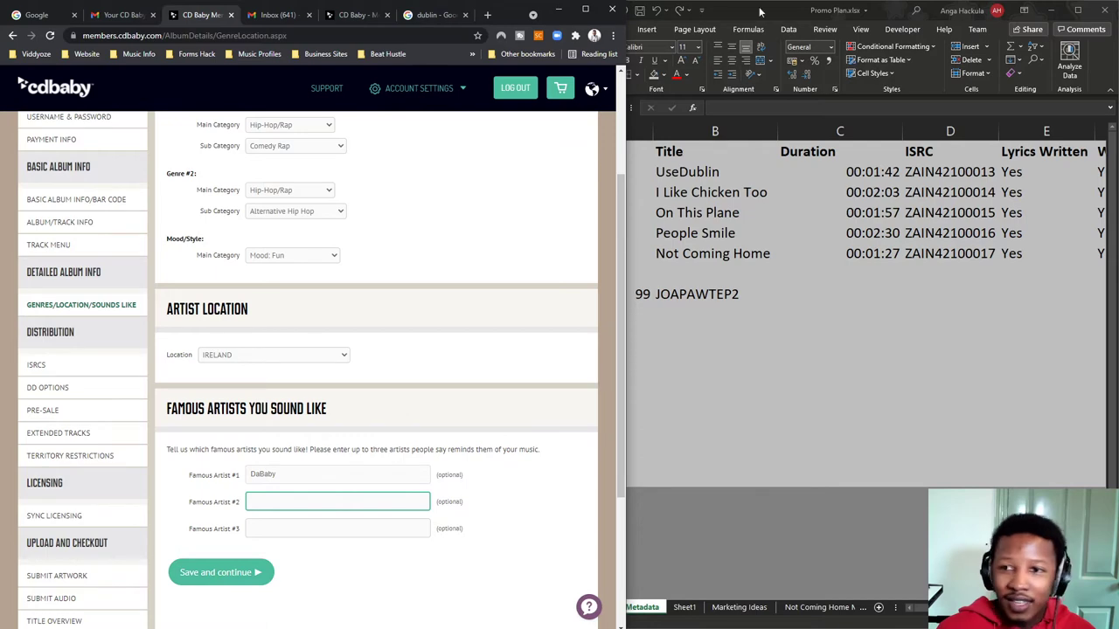
click(584, 9)
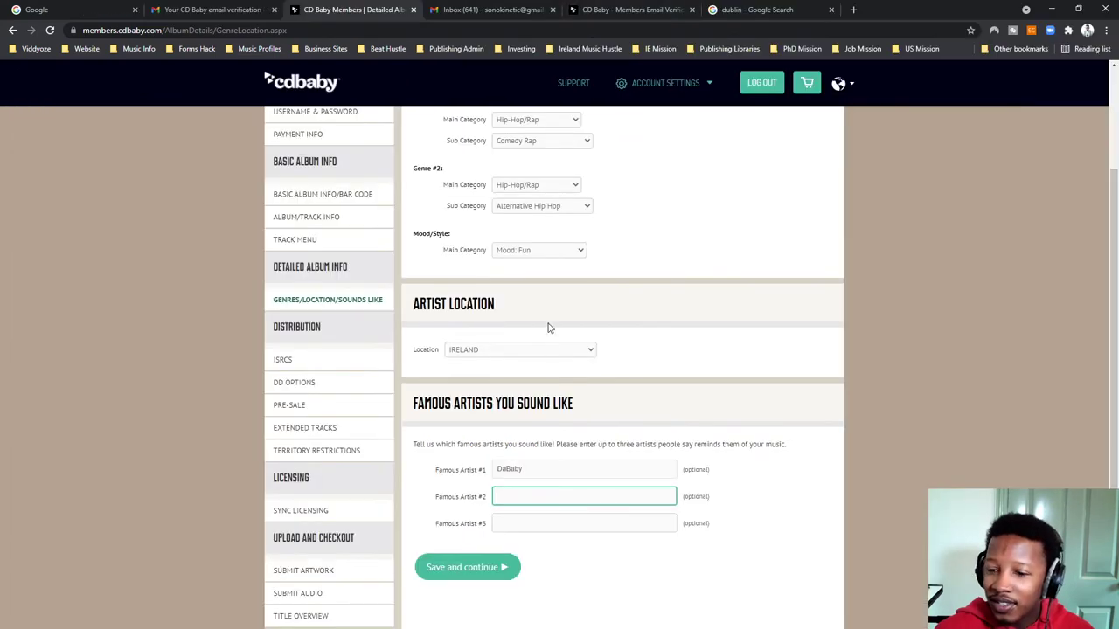
Step: Zoom the page to 150% and enter Tyga as Famous Artist #2
key(ctrl+plus)
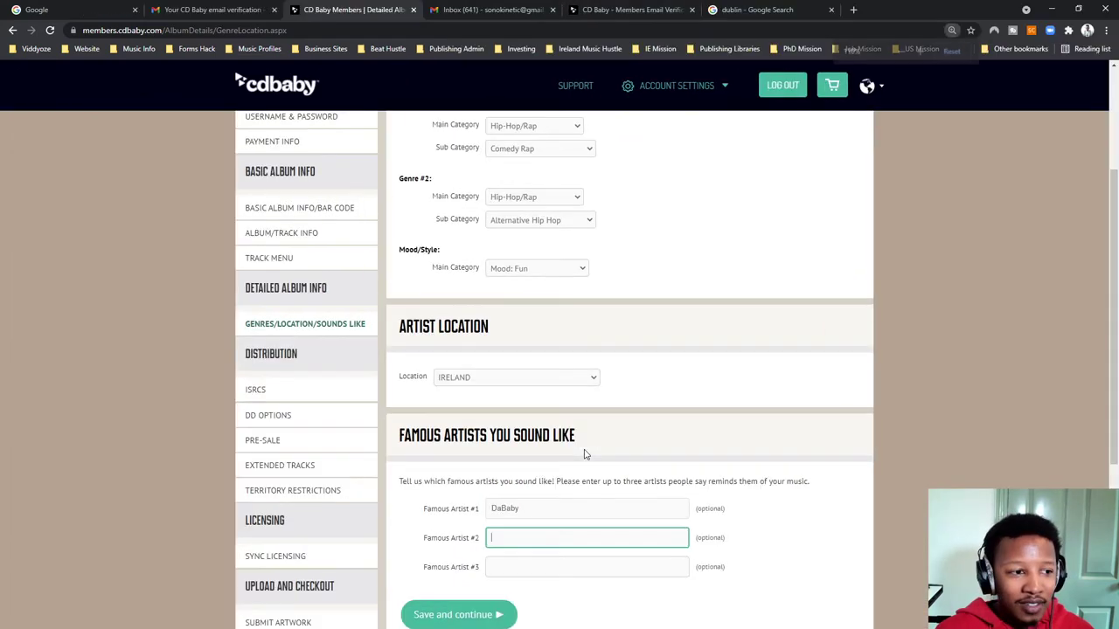
key(ctrl+plus)
key(ctrl+plus)
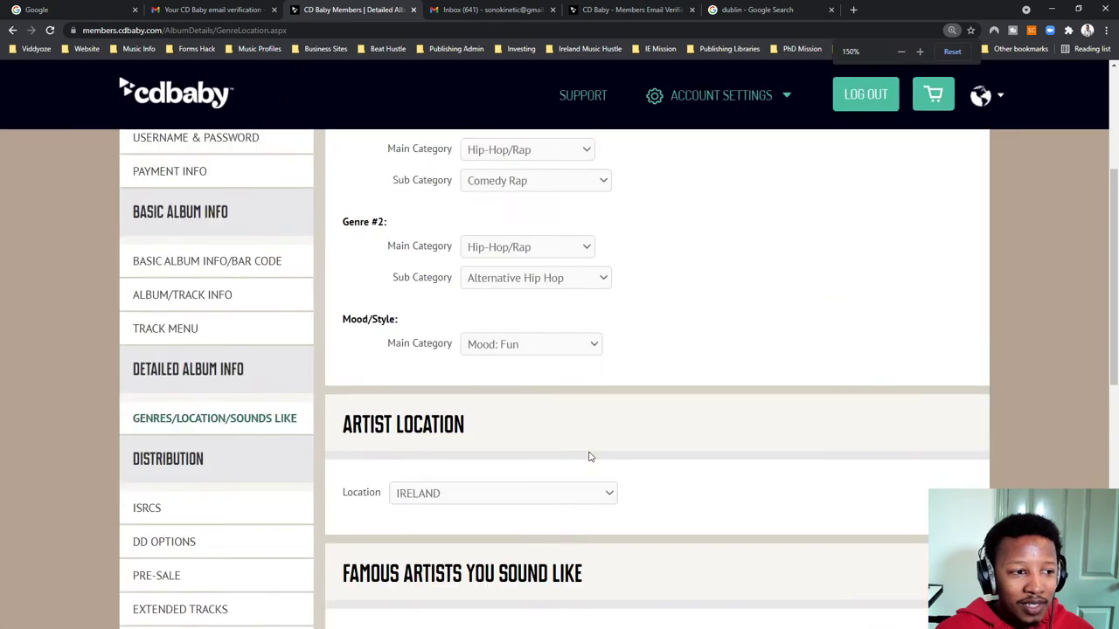
scroll(830, 467, down, 3)
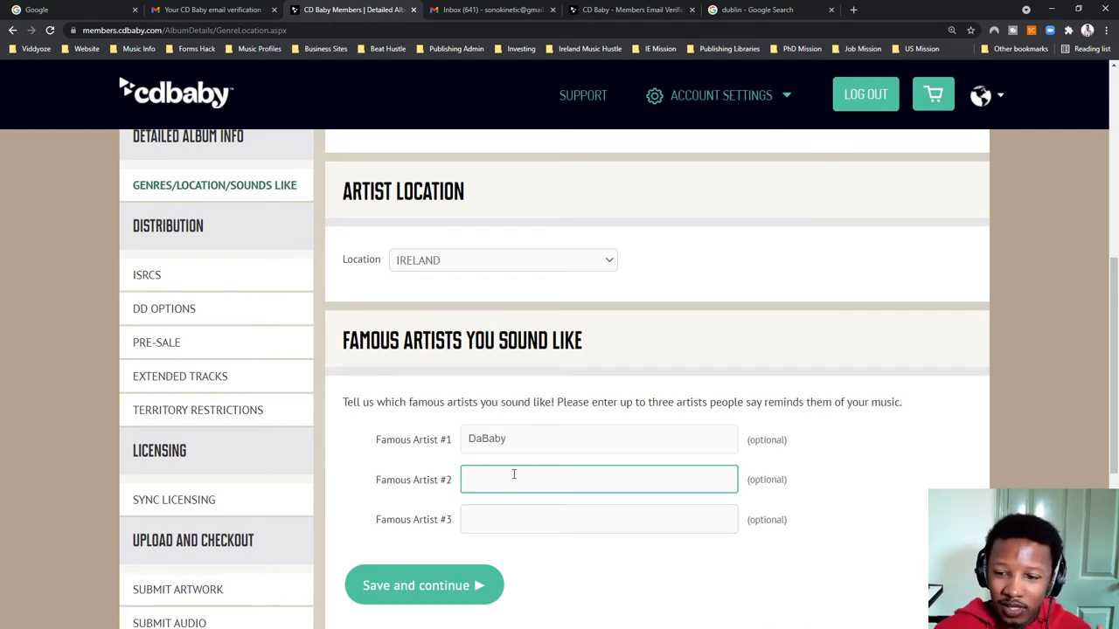
text(Tyga)
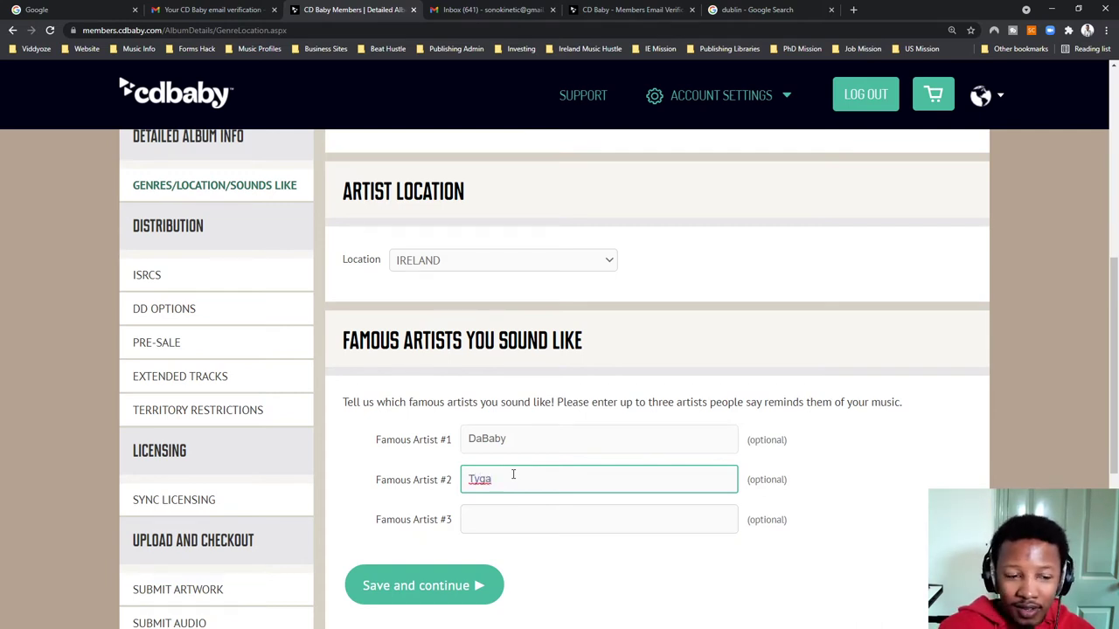
Step: Leave Famous Artist #3 empty, deleting the typed Mandoza, and save and continue
click(502, 528)
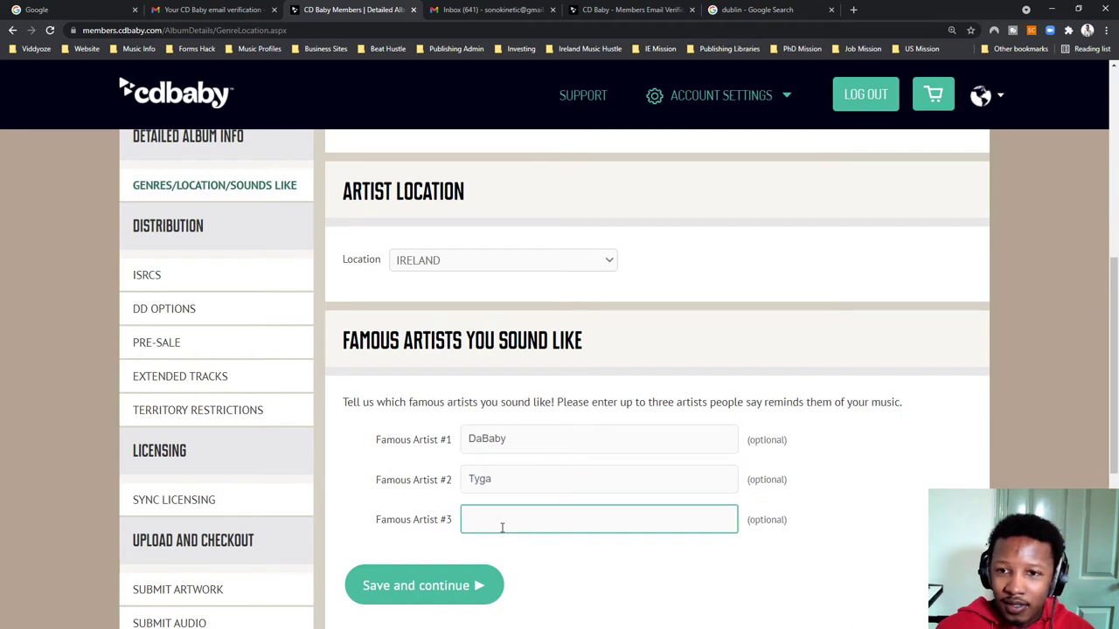
text(Mandoz)
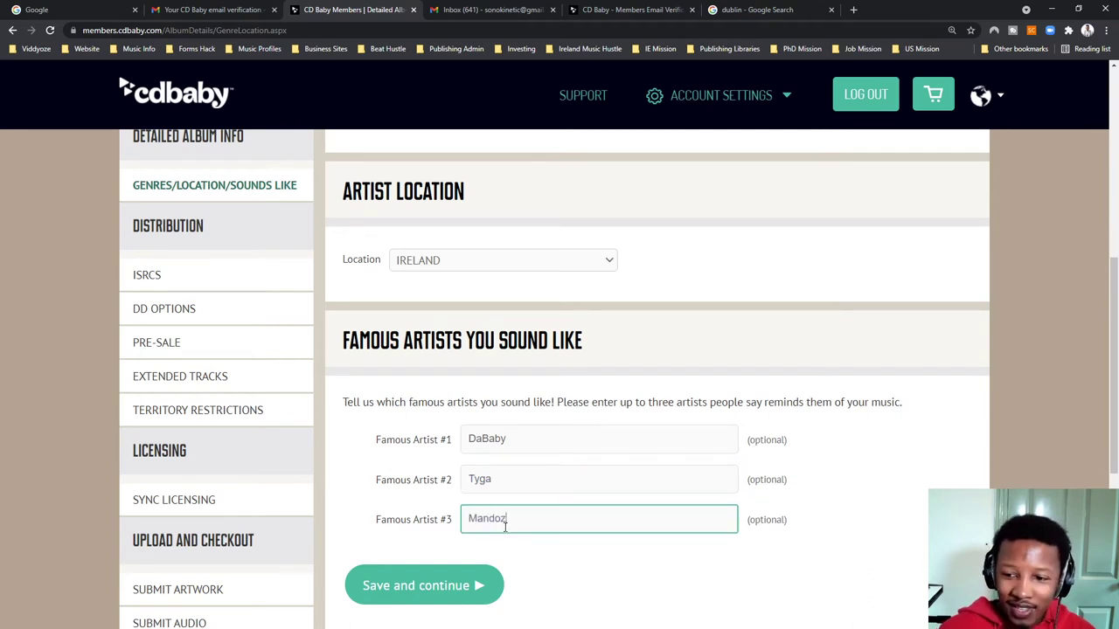
text(a)
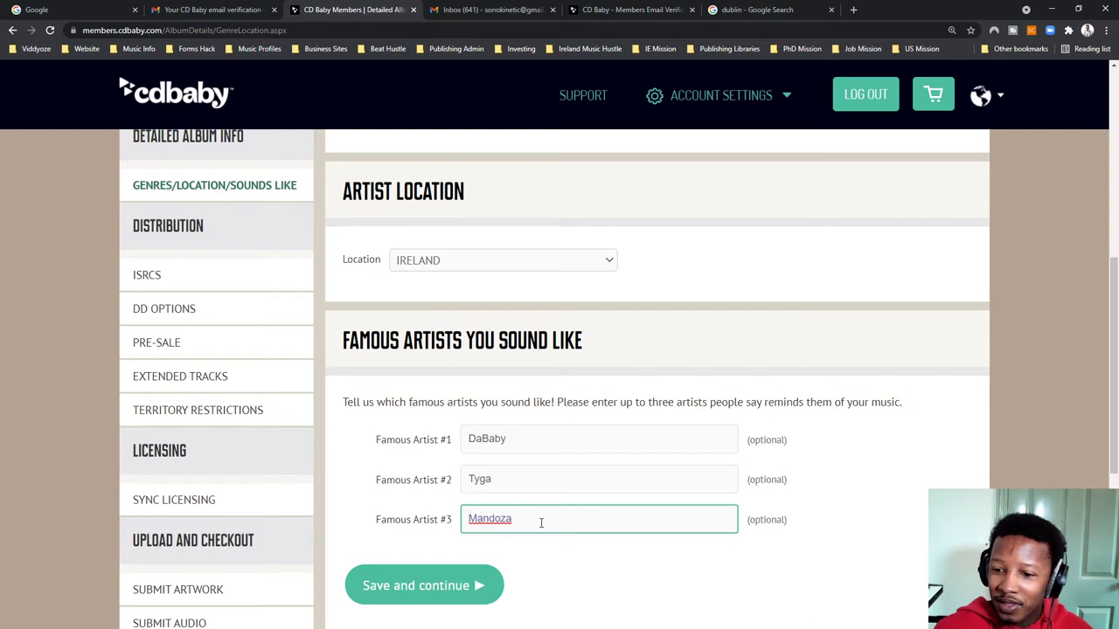
click(534, 556)
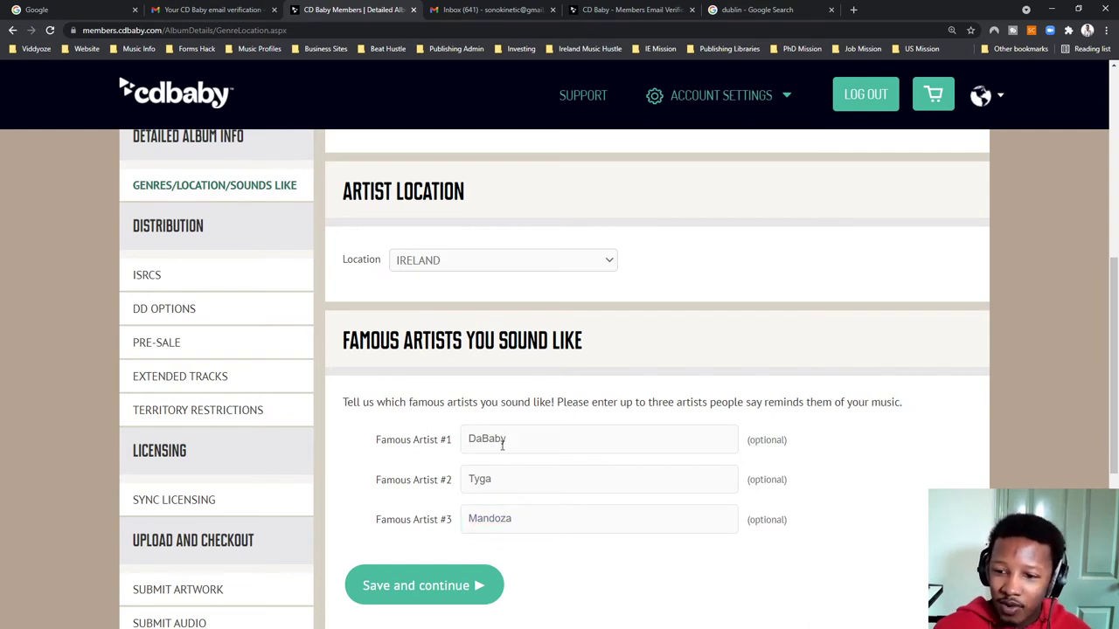
drag(528, 521, 202, 535)
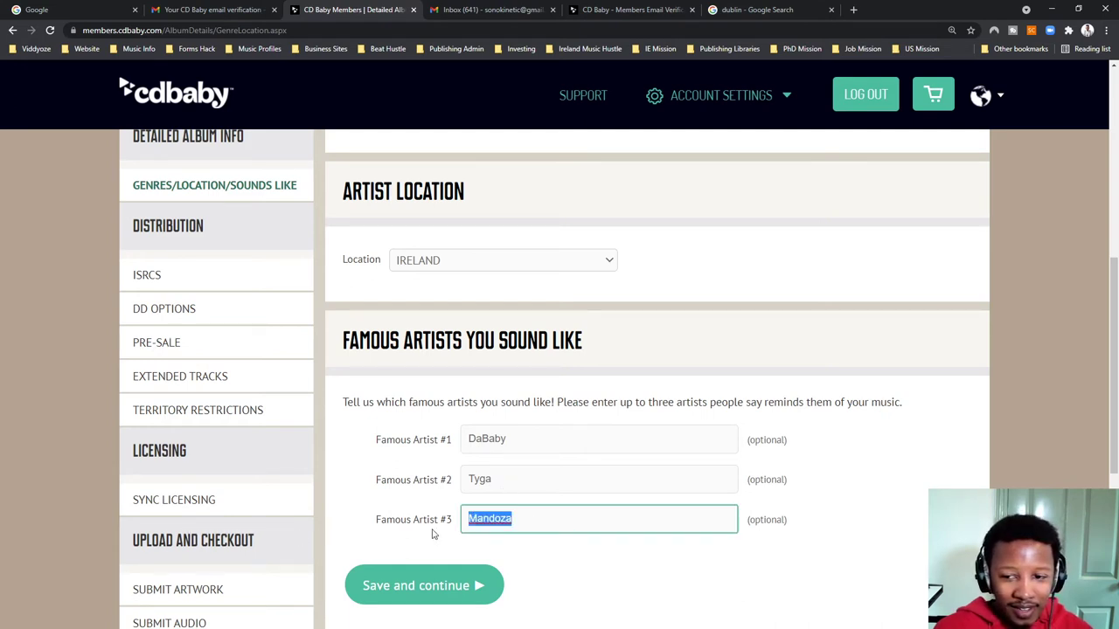
key(BackSpace)
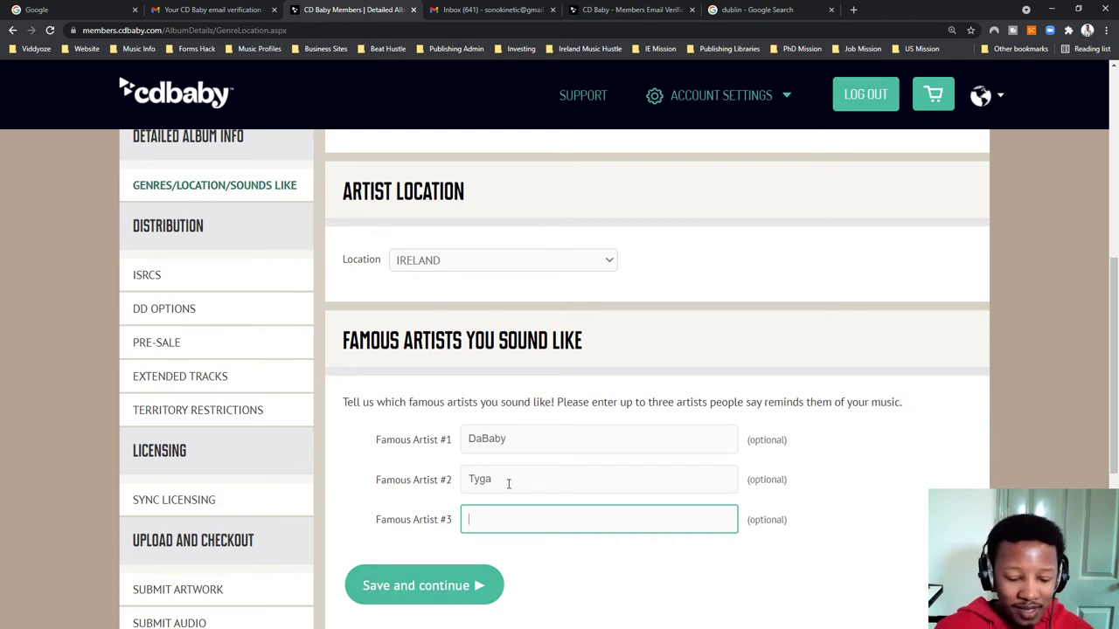
click(436, 598)
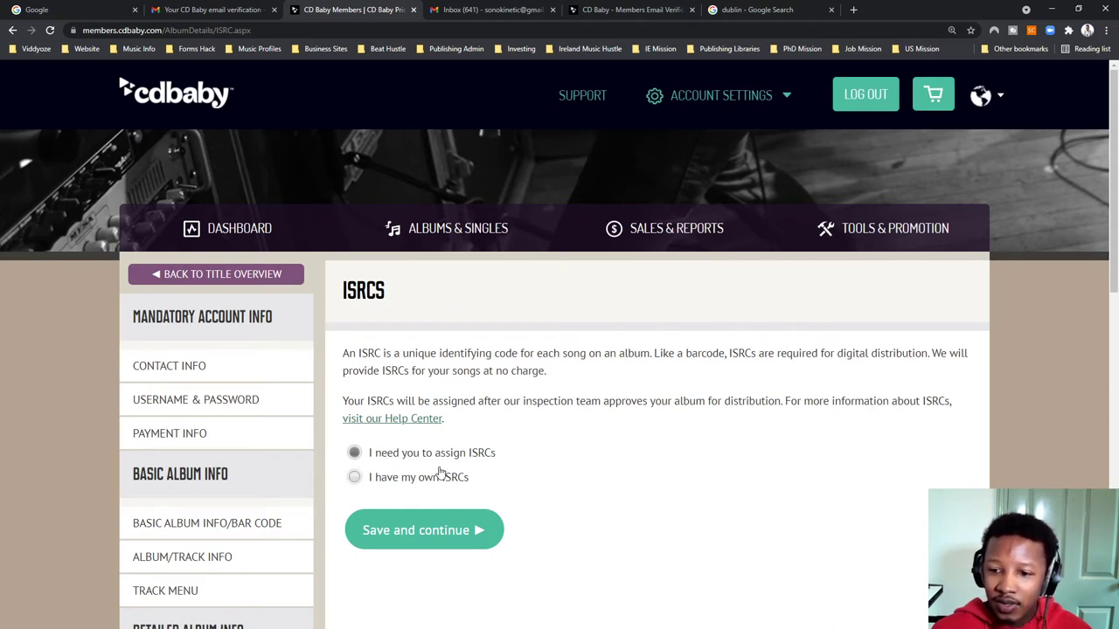
Step: Indicate the tracks already have ISRCs and place the browser beside the spreadsheet
click(353, 483)
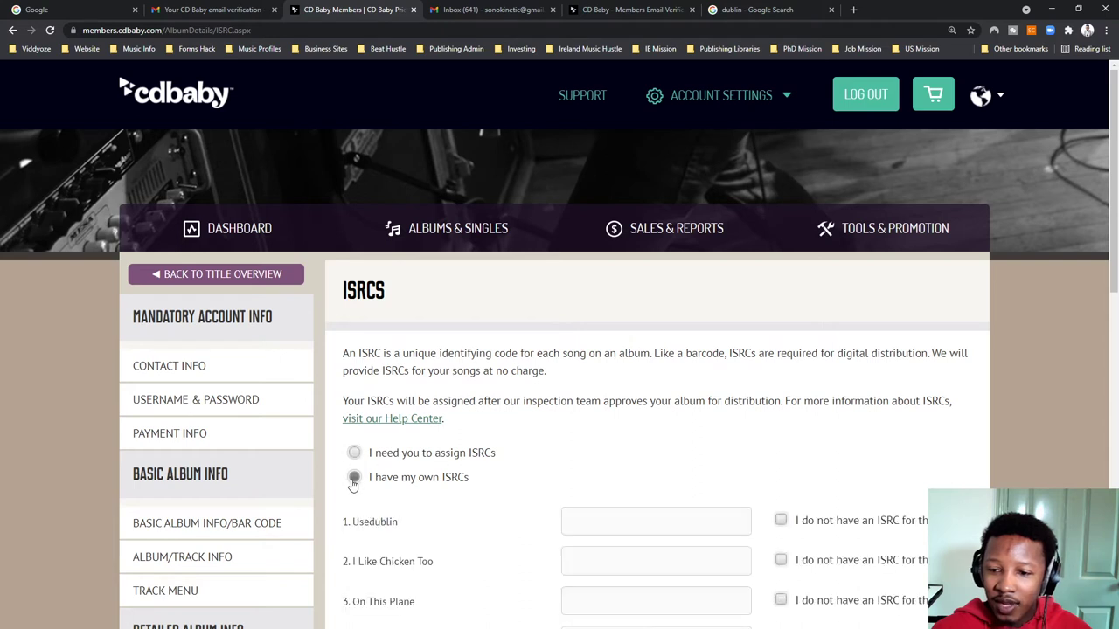
scroll(433, 494, down, 2)
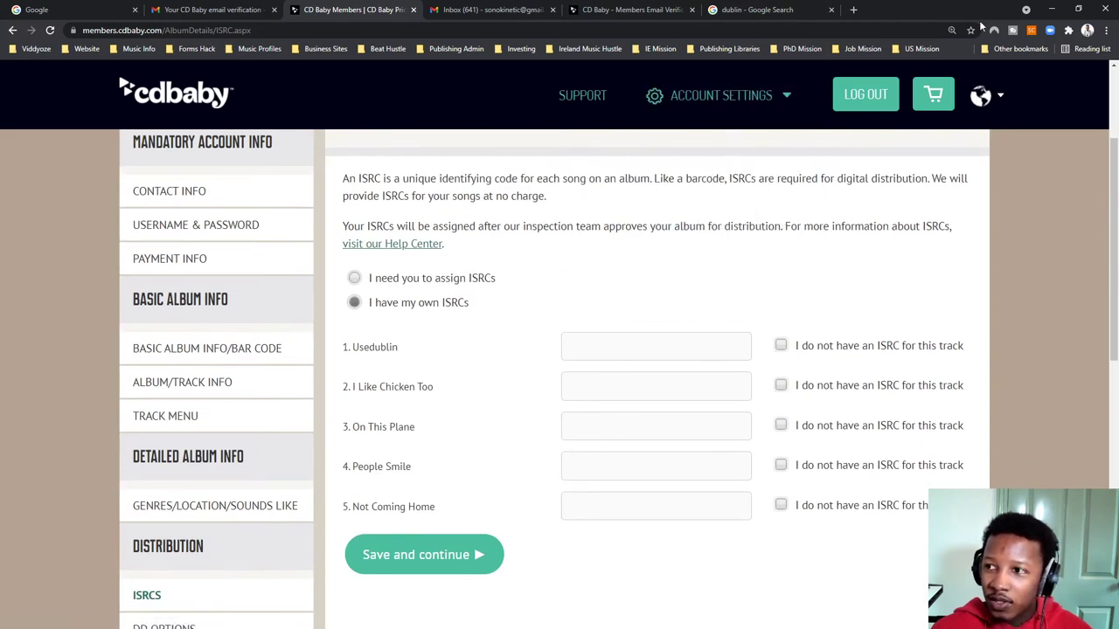
drag(975, 14, 2, 209)
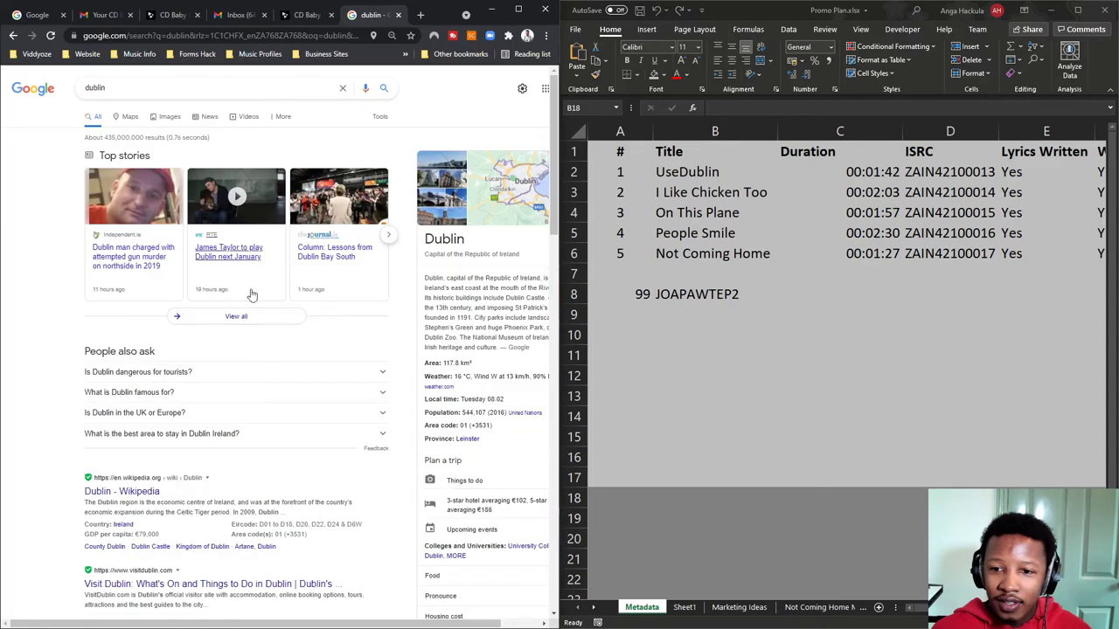
click(172, 15)
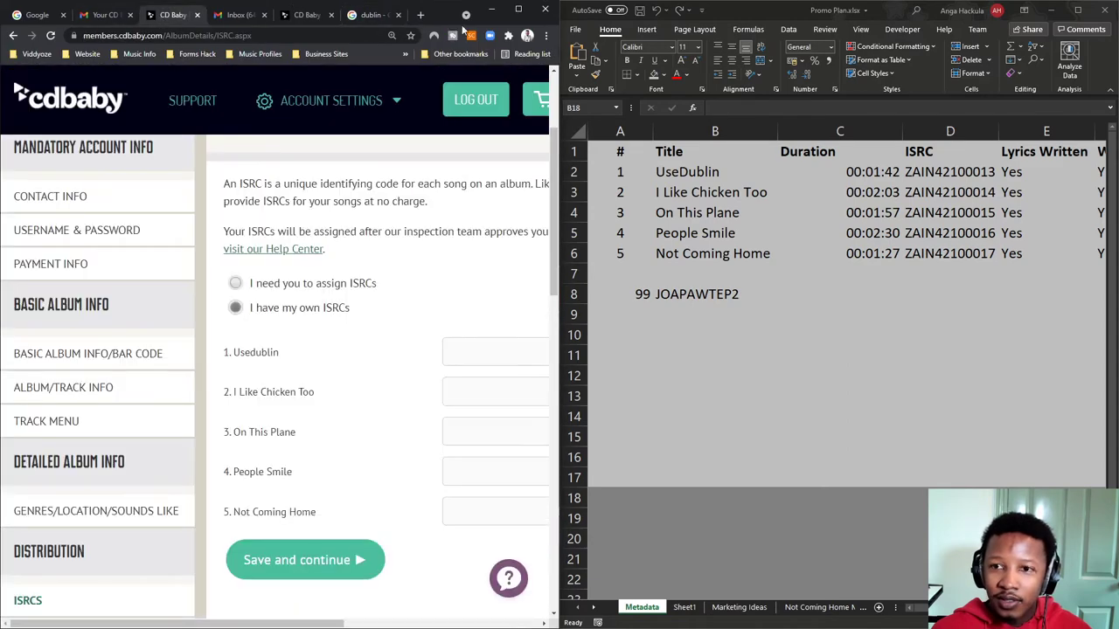
click(398, 15)
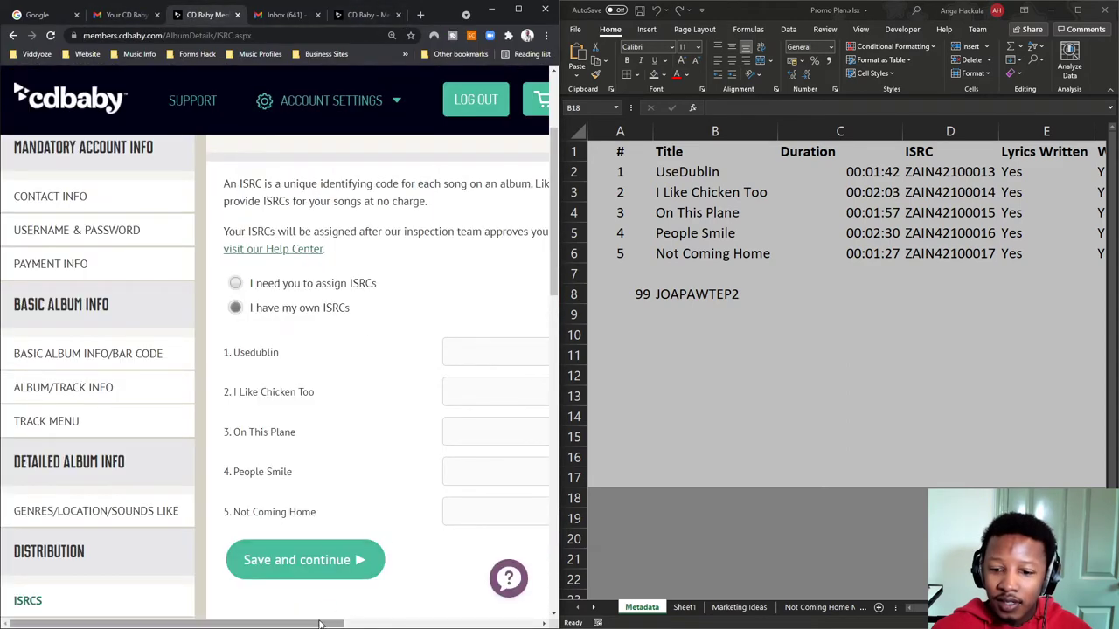
drag(321, 624, 431, 625)
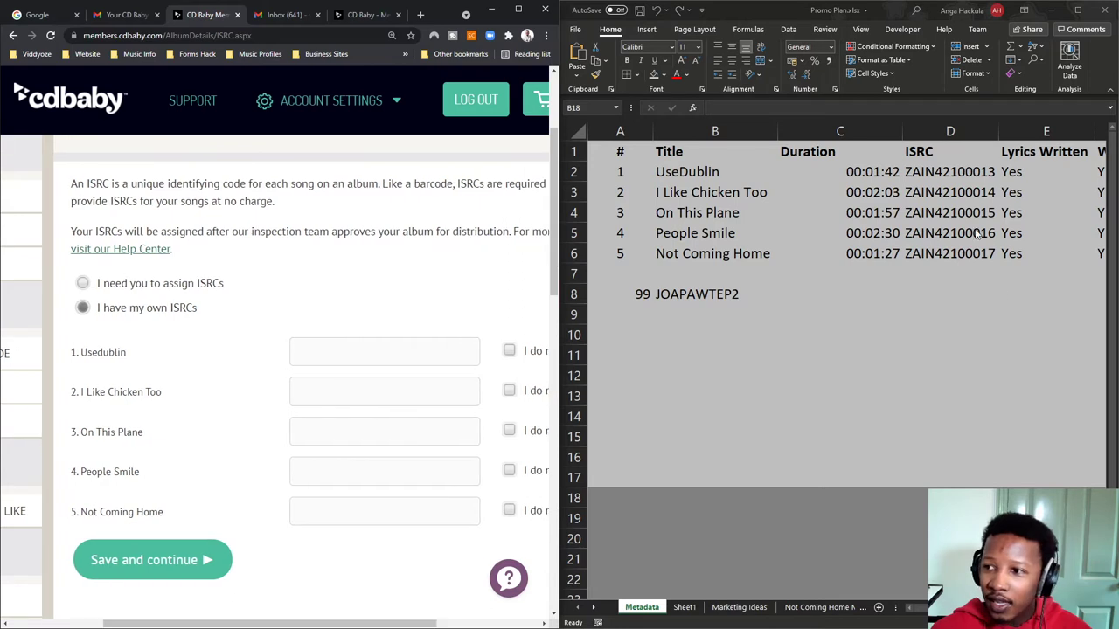
Step: Copy ZAIN42100013 and ZAIN42100014 from column D into the first two tracks' ISRC fields
click(955, 187)
click(951, 173)
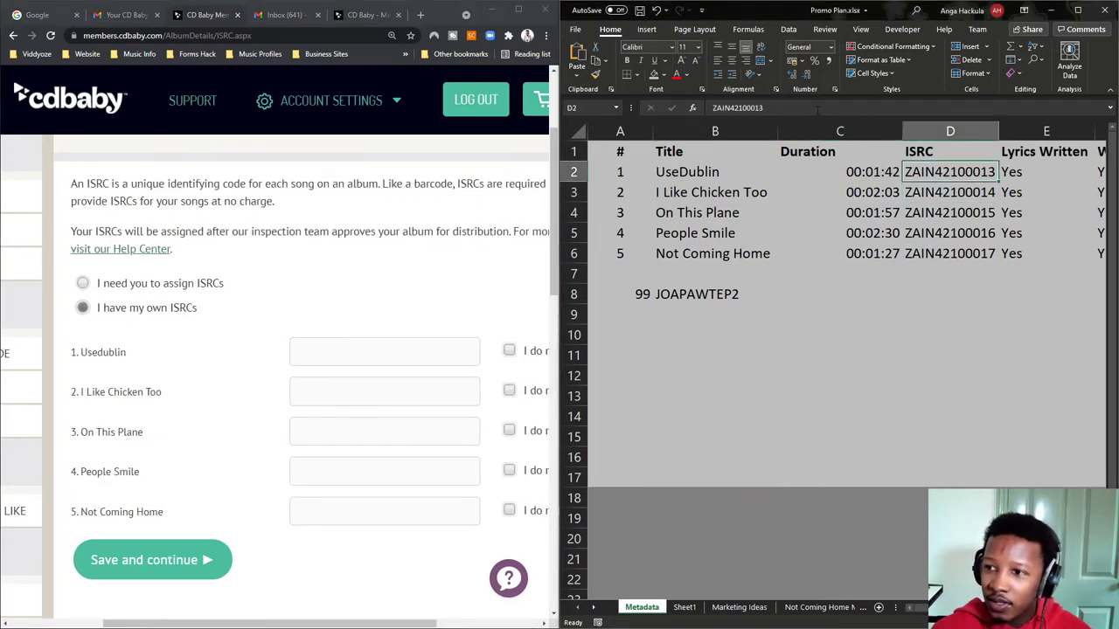
click(712, 108)
click(376, 358)
text(ZAIN42100013)
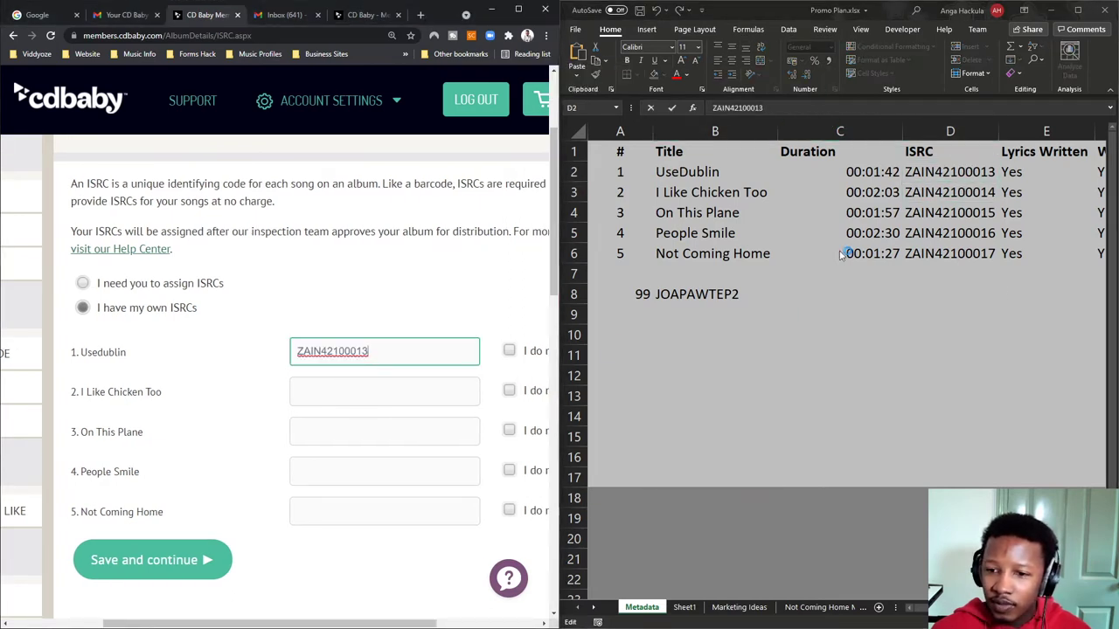
key(alt+Tab)
click(919, 191)
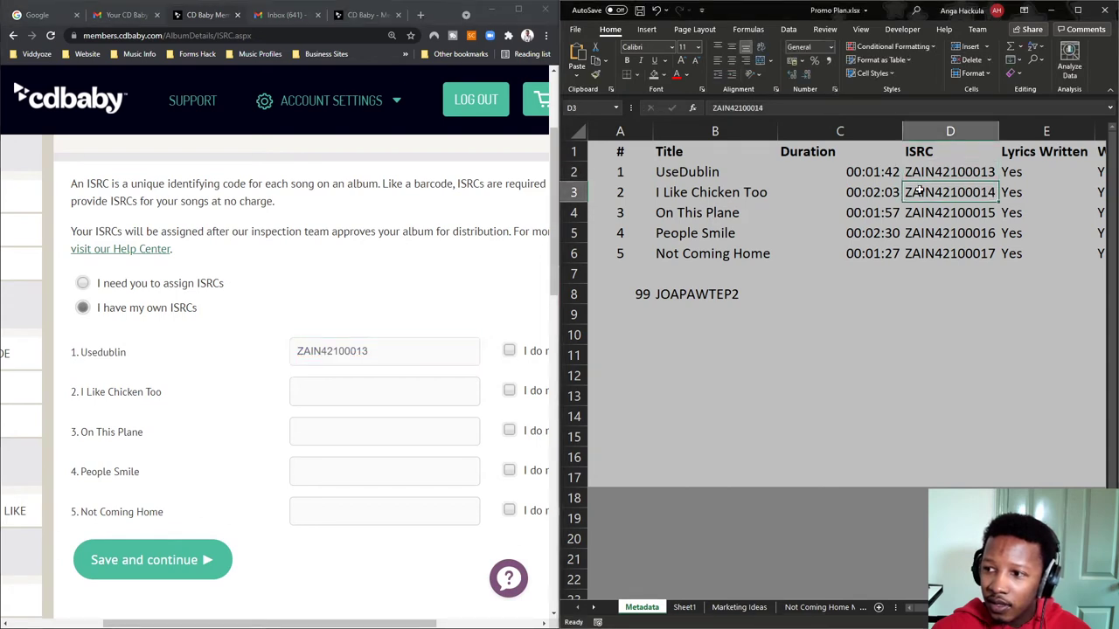
key(ctrl+c)
click(417, 392)
key(ctrl+v)
Step: Copy ZAIN42100015 into On This Plane and ZAIN42100016 into People Smile
key(alt+Tab)
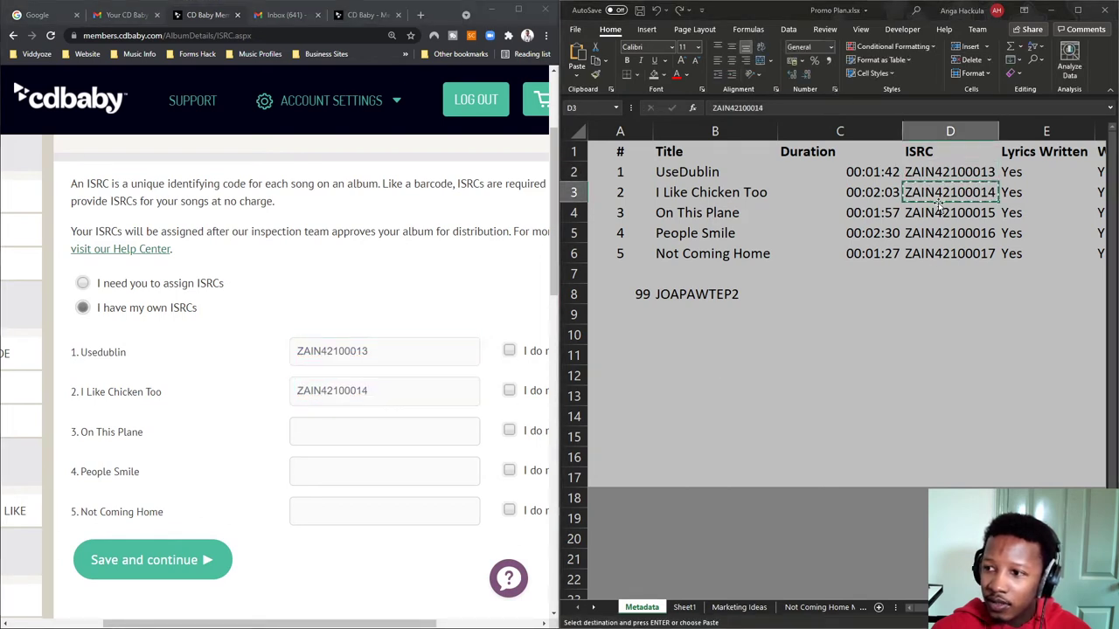
click(944, 212)
key(ctrl+c)
click(418, 431)
key(ctrl+v)
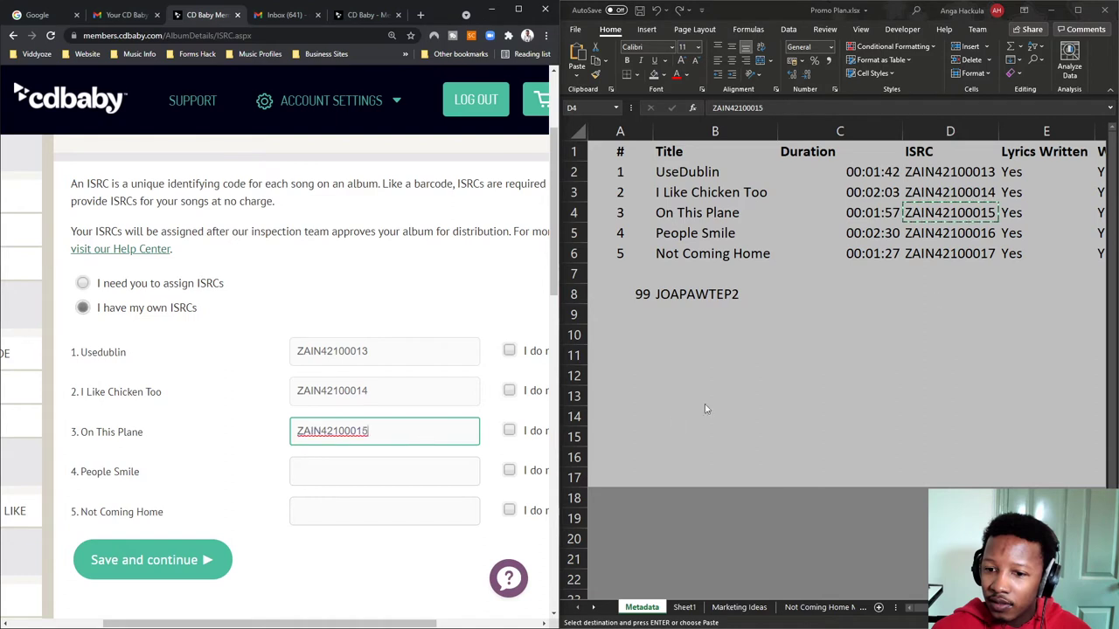
key(alt+Tab)
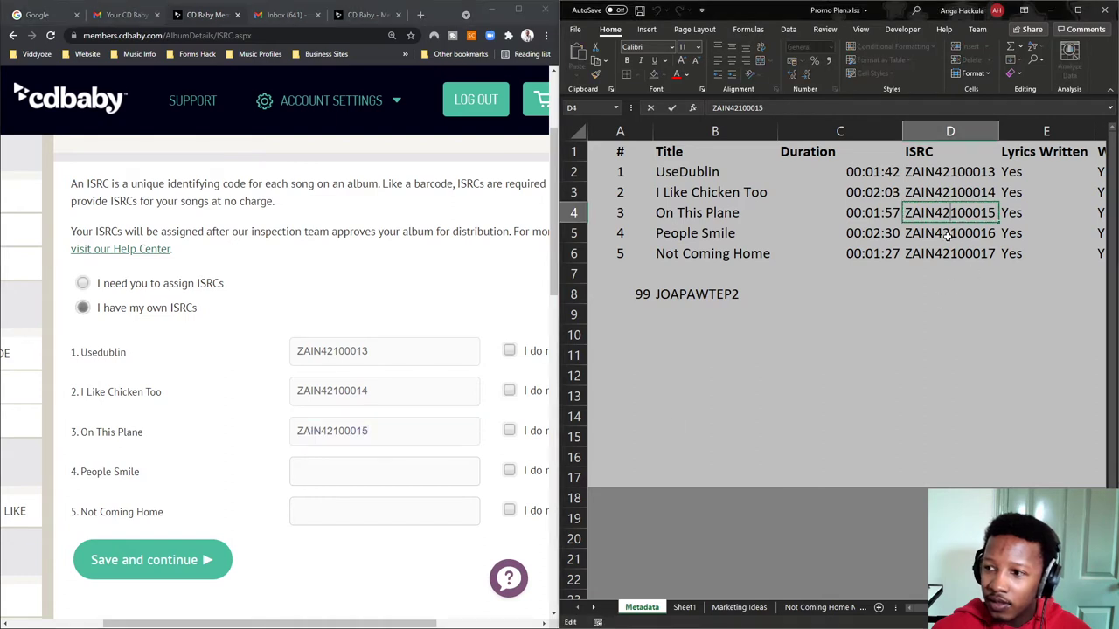
click(951, 232)
key(ctrl+c)
click(391, 463)
key(ctrl+v)
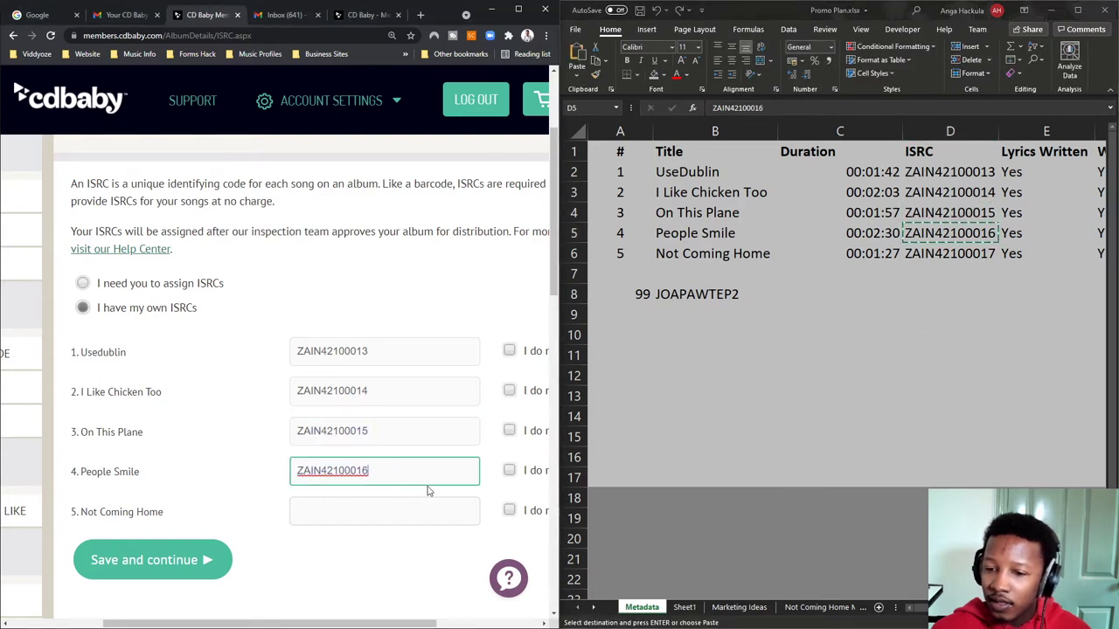
Step: Copy ZAIN42100017 into Not Coming Home's ISRC field and save the ISRCs
click(937, 252)
key(ctrl+c)
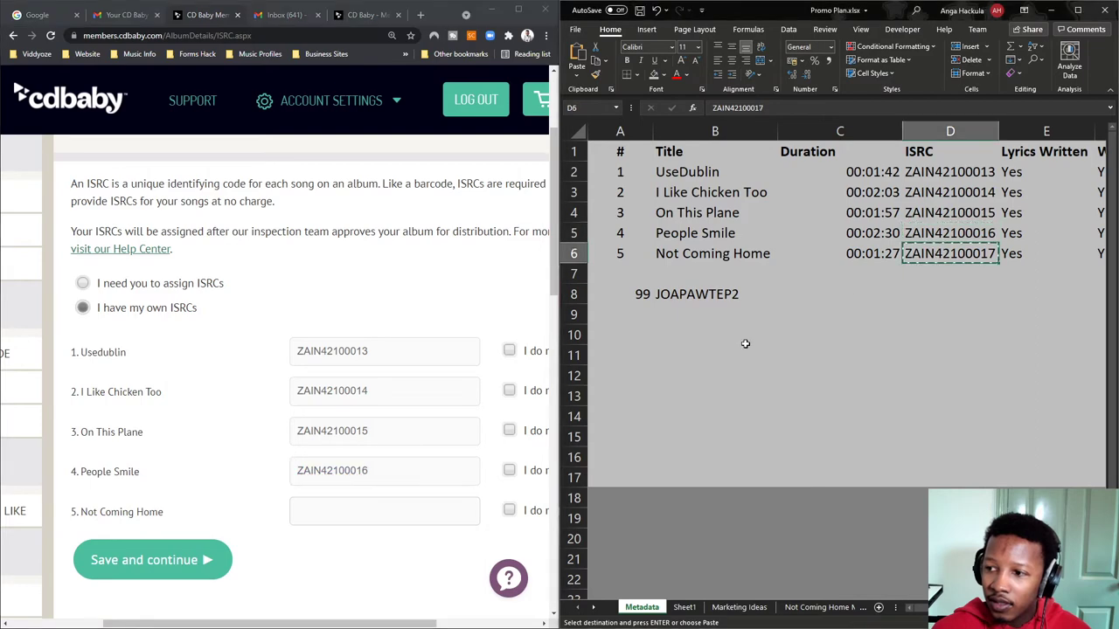
click(379, 513)
key(ctrl+v)
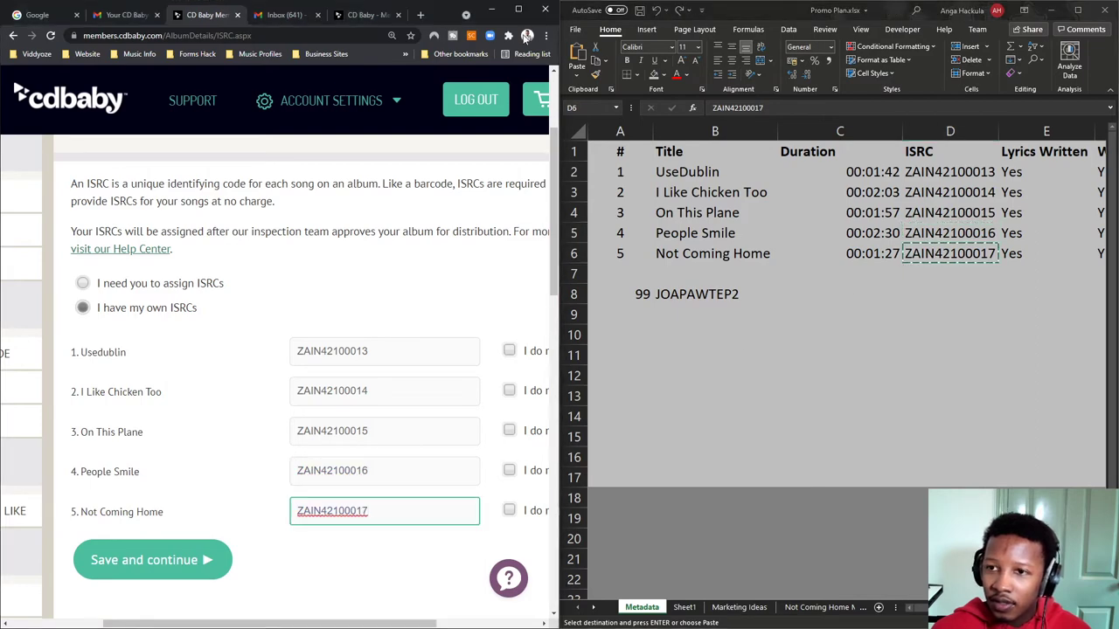
click(518, 9)
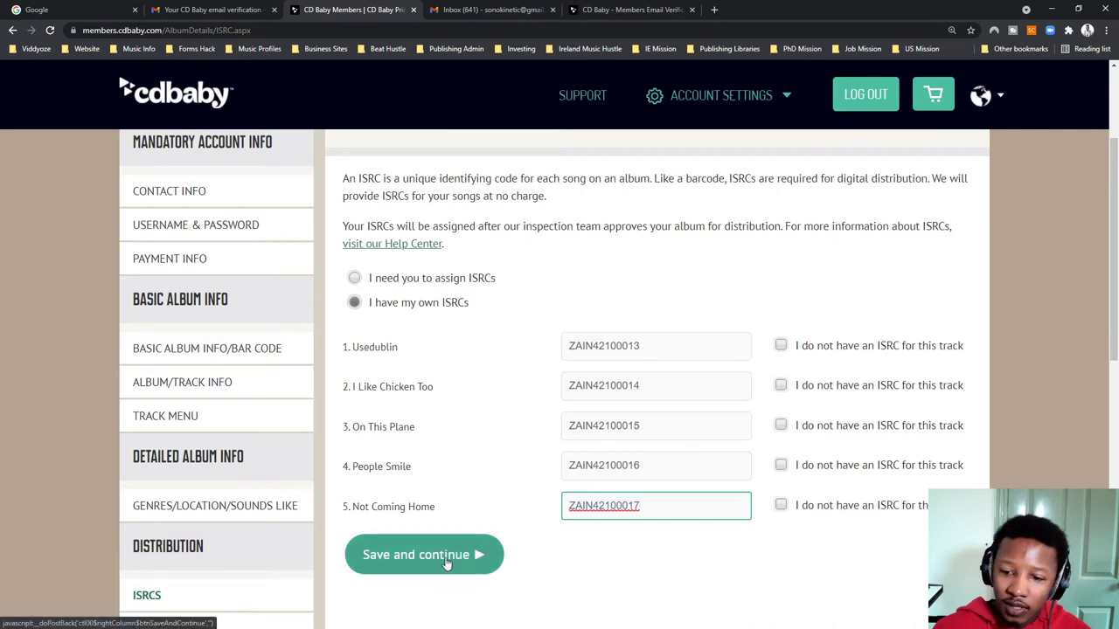
click(407, 559)
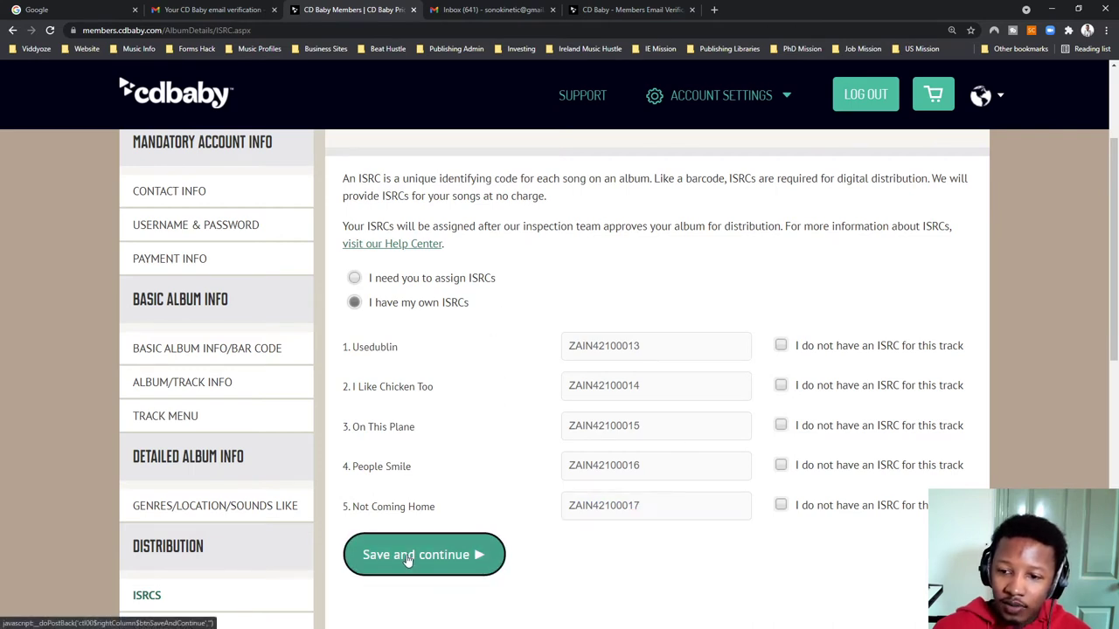
Step: Keep Downloads + Streaming and all stores ticked in Digital Distribution Options, then save
scroll(305, 501, down, 2)
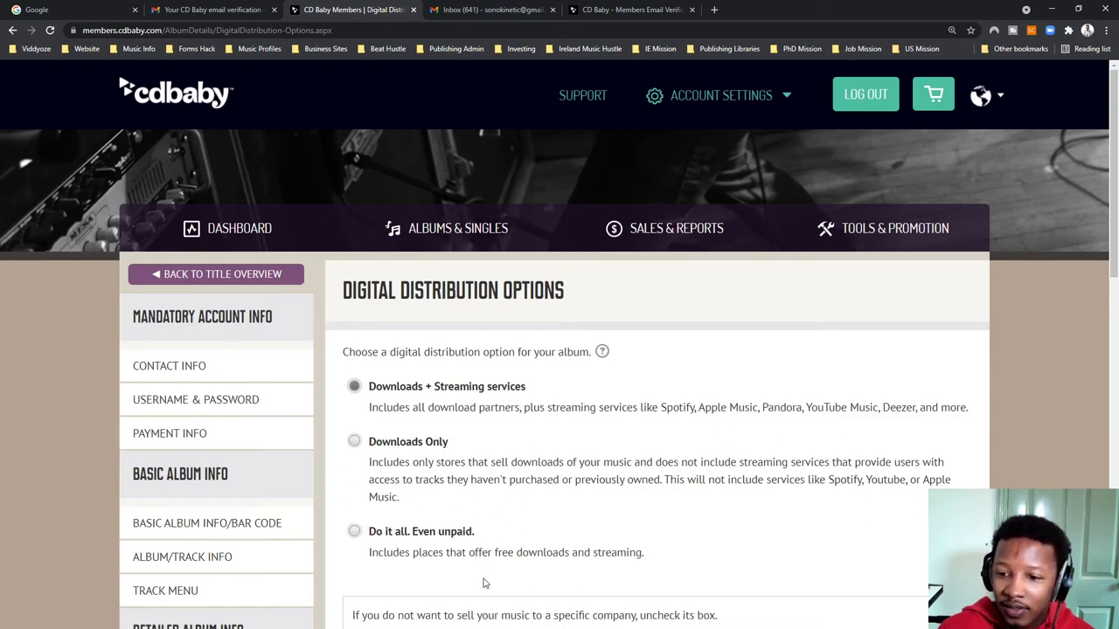
scroll(464, 536, down, 2)
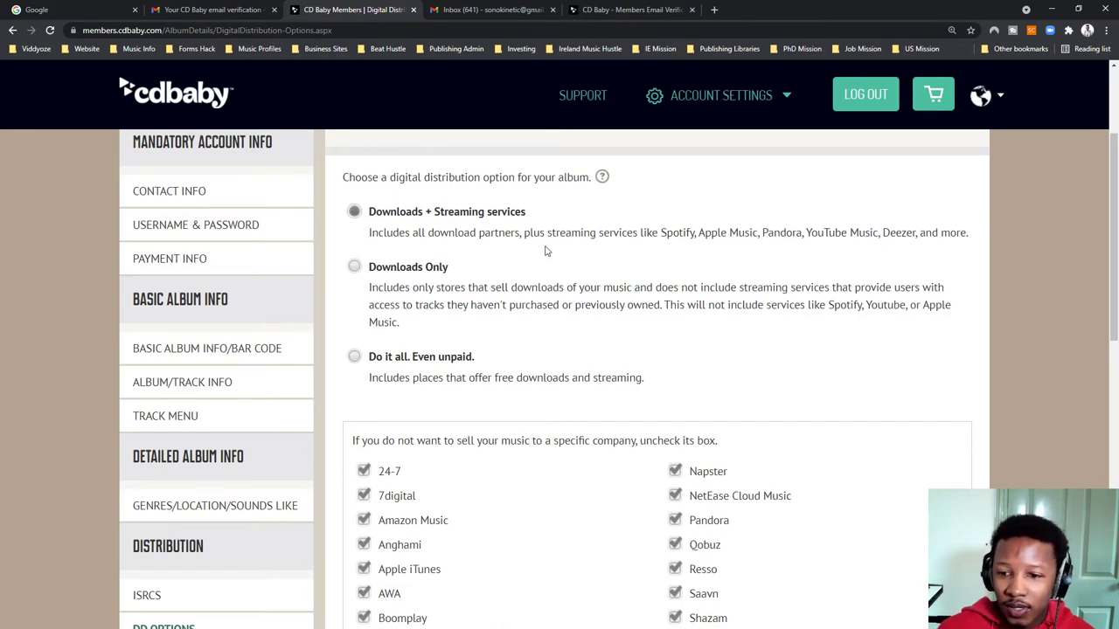
scroll(535, 271, down, 2)
scroll(533, 271, down, 3)
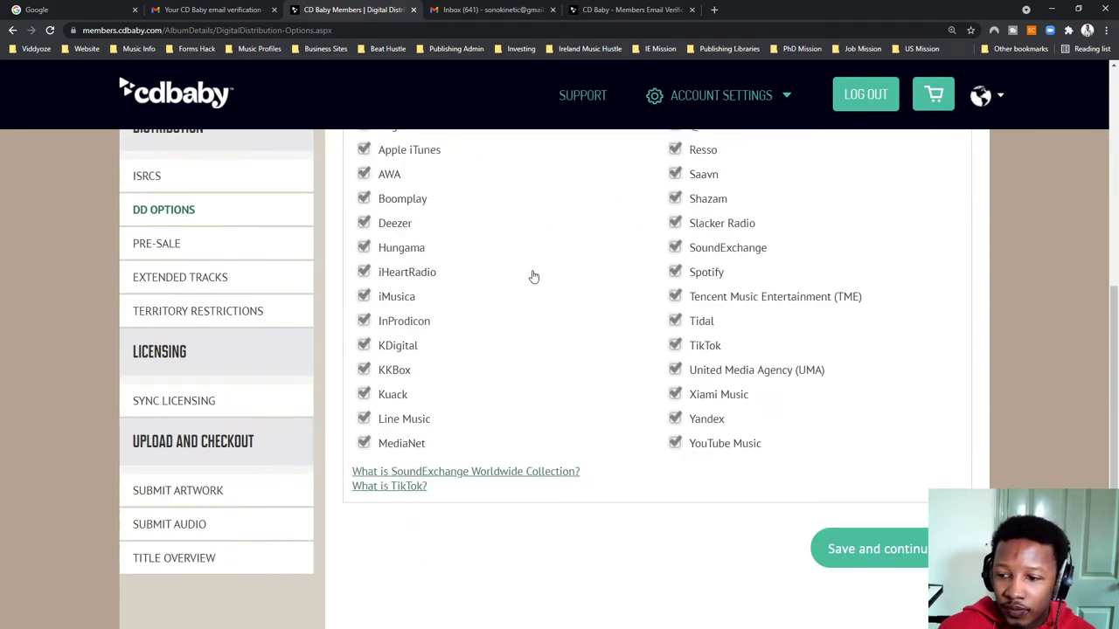
scroll(531, 268, up, 2)
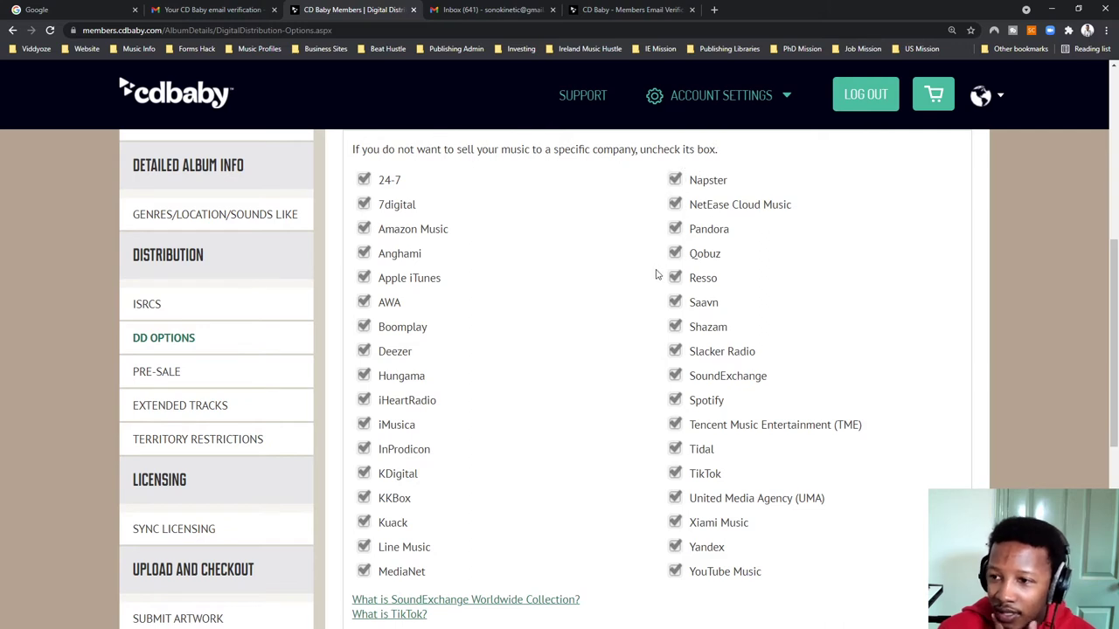
scroll(655, 276, down, 2)
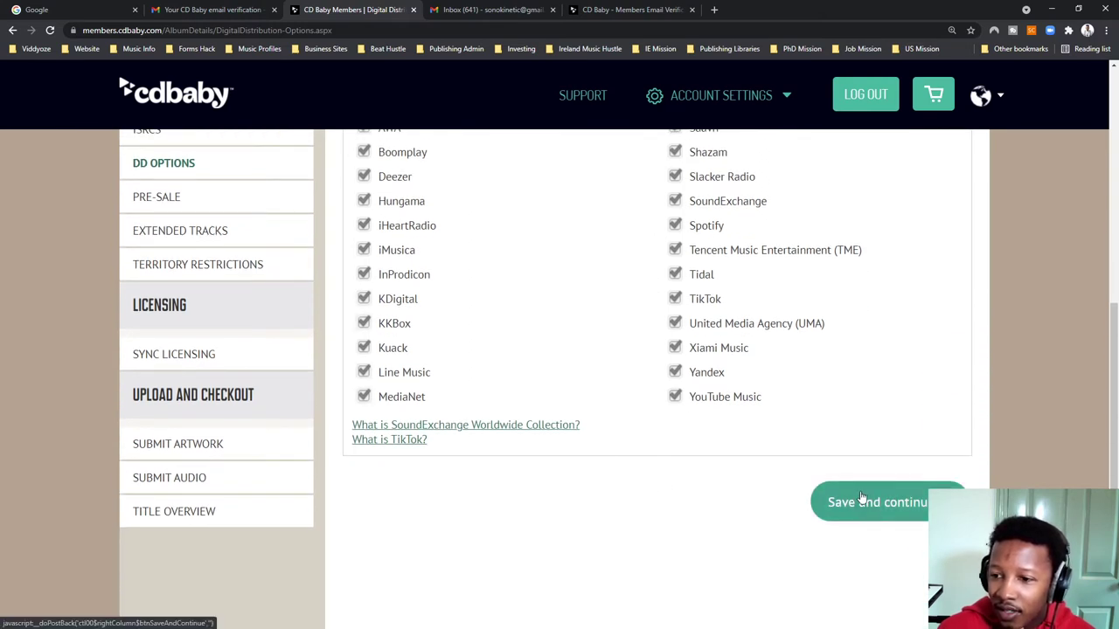
scroll(699, 333, up, 1)
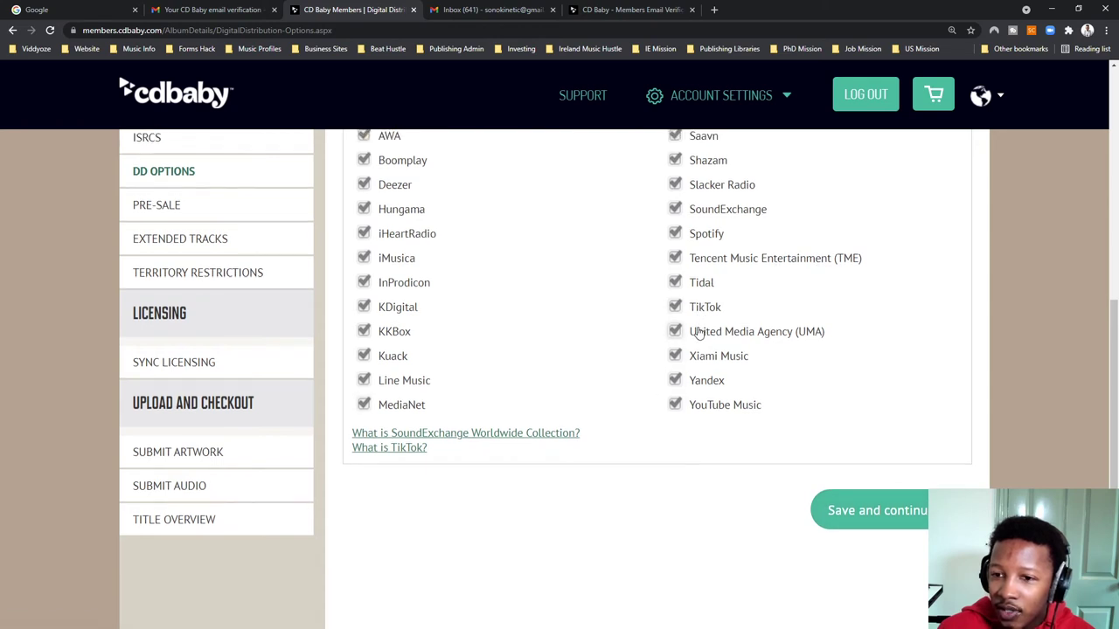
scroll(699, 333, up, 2)
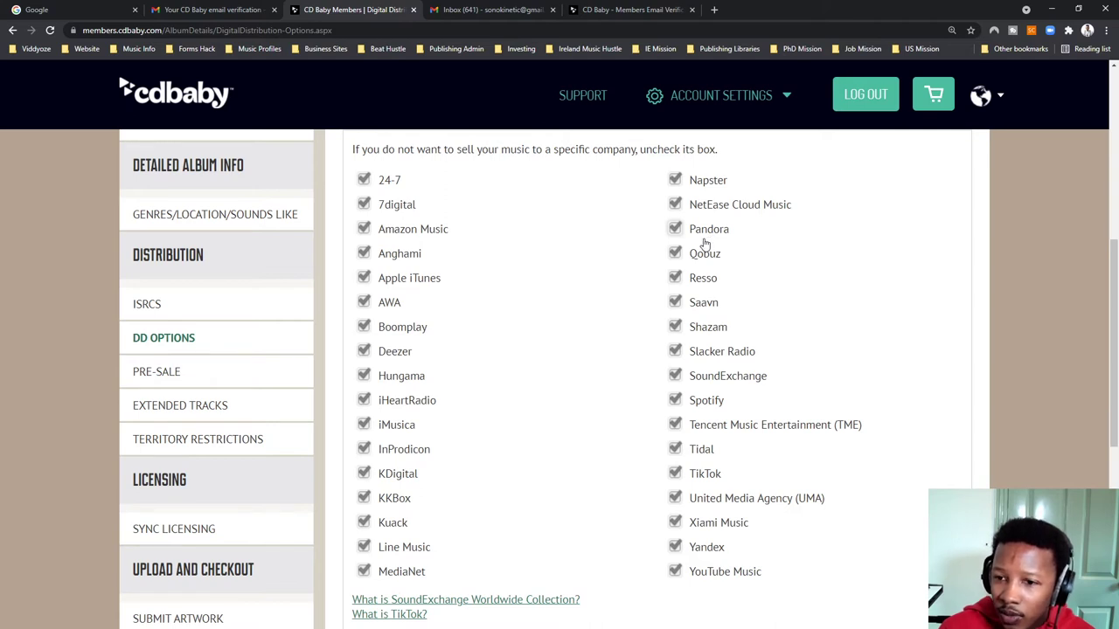
scroll(621, 344, down, 3)
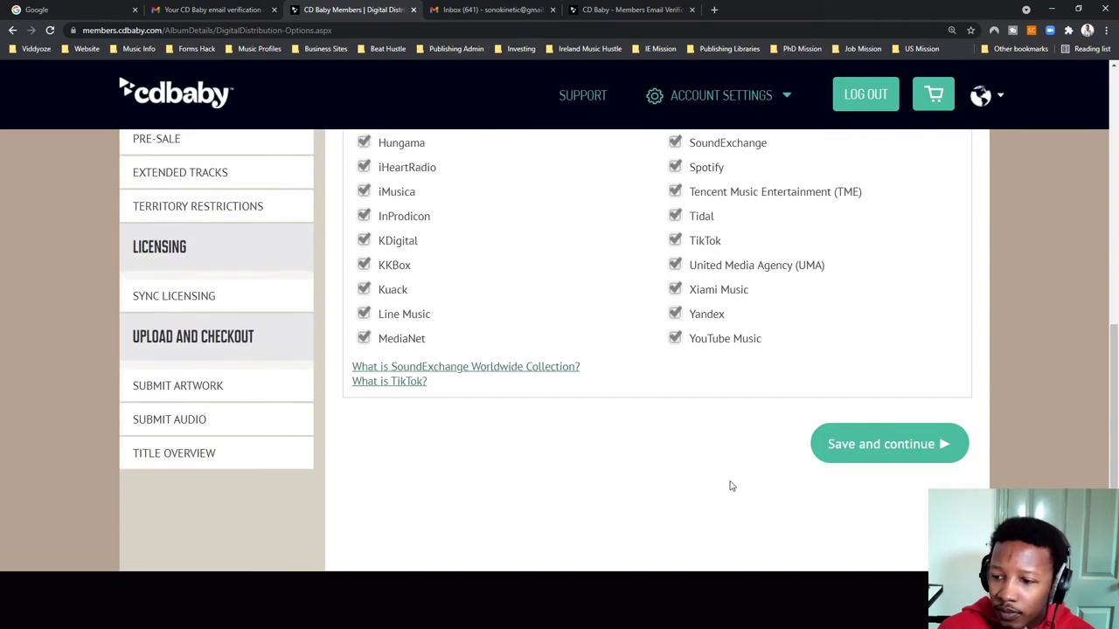
click(898, 454)
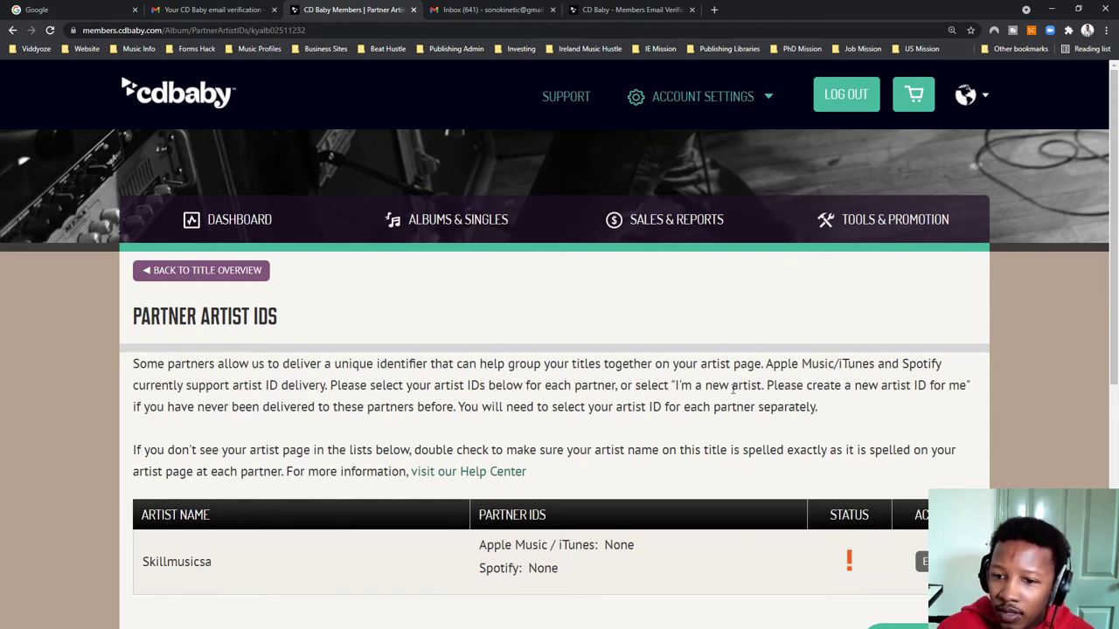
Step: Open the artist's Apple Music and Spotify ID choices on the Partner Artist IDs page
click(922, 562)
scroll(552, 447, down, 3)
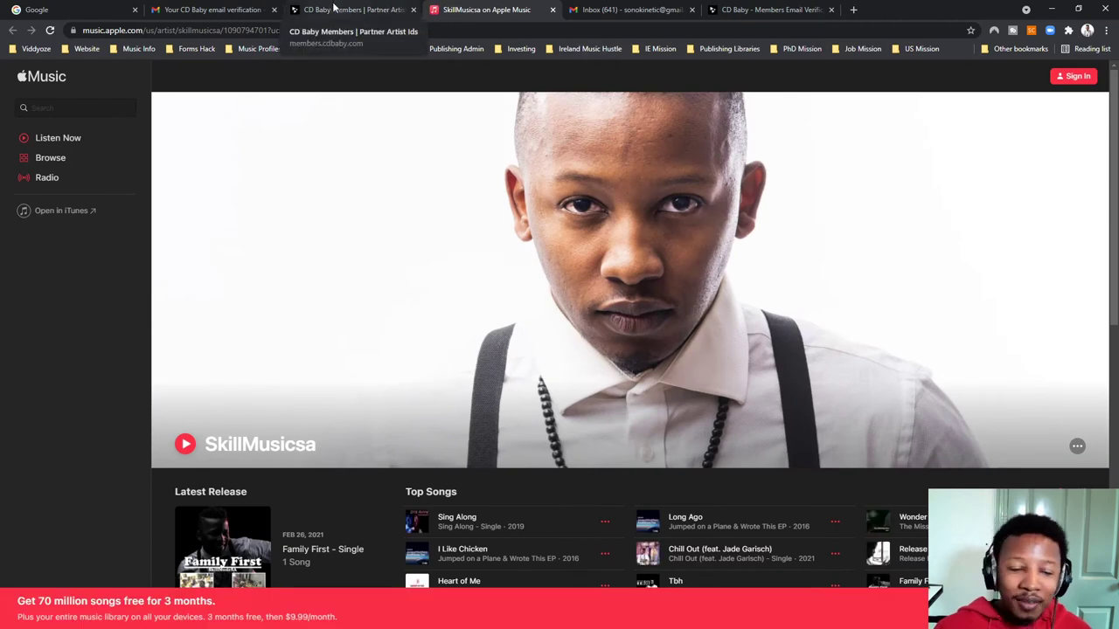
Step: Compare the artist's Apple Music page against the CD Baby partner IDs page
scroll(505, 310, down, 2)
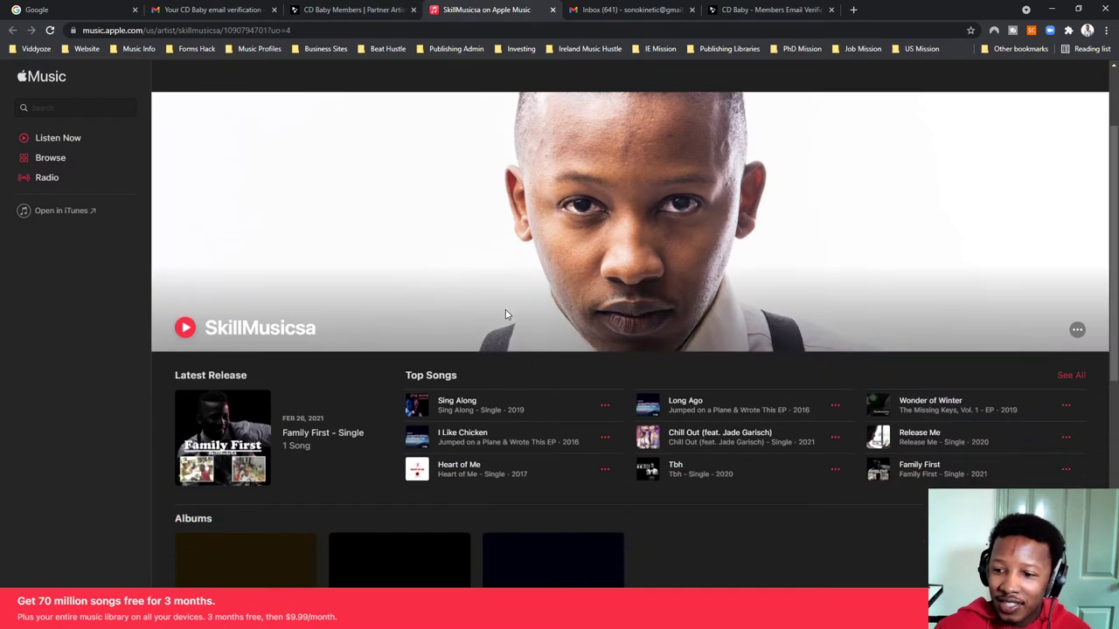
scroll(503, 279, up, 2)
click(351, 10)
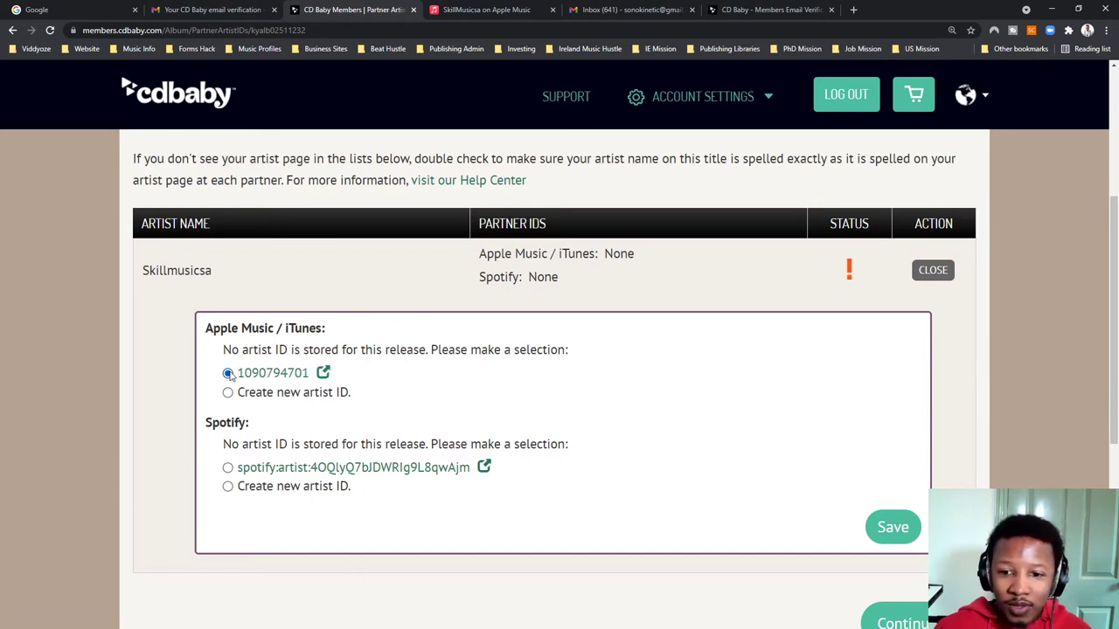
click(510, 13)
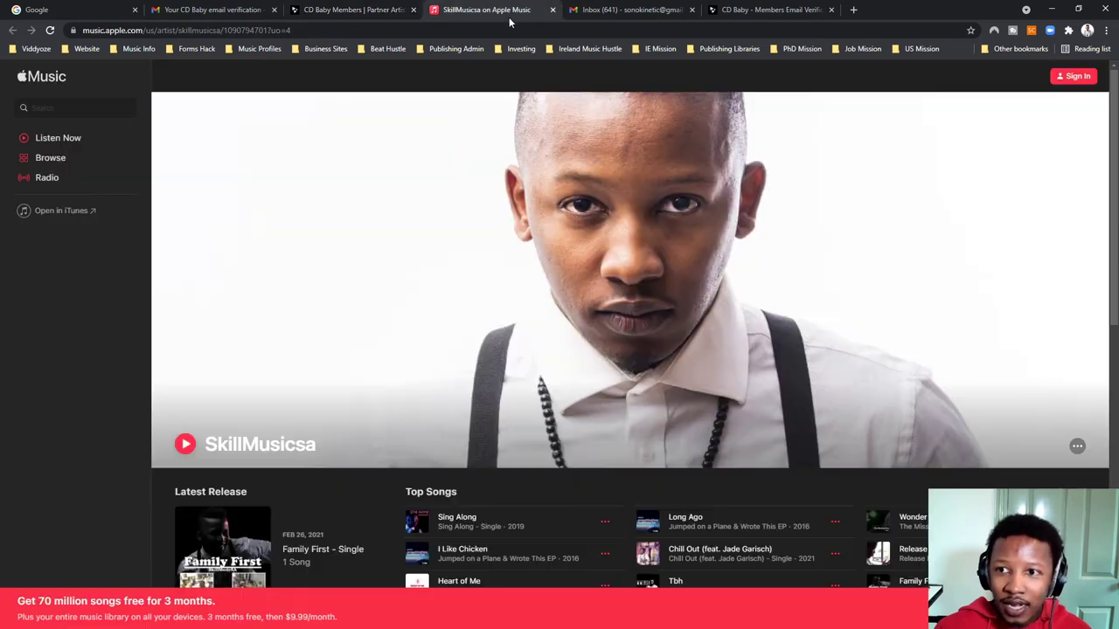
click(325, 12)
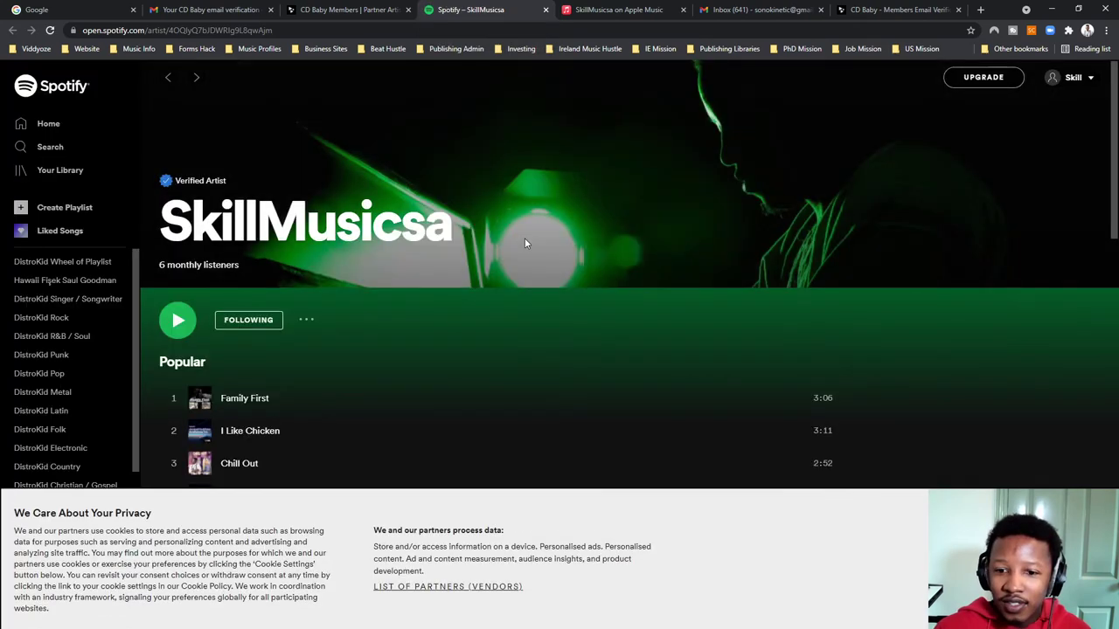
Step: Accept Spotify's cookies, review the artist's Spotify profile, and return to CD Baby
click(125, 598)
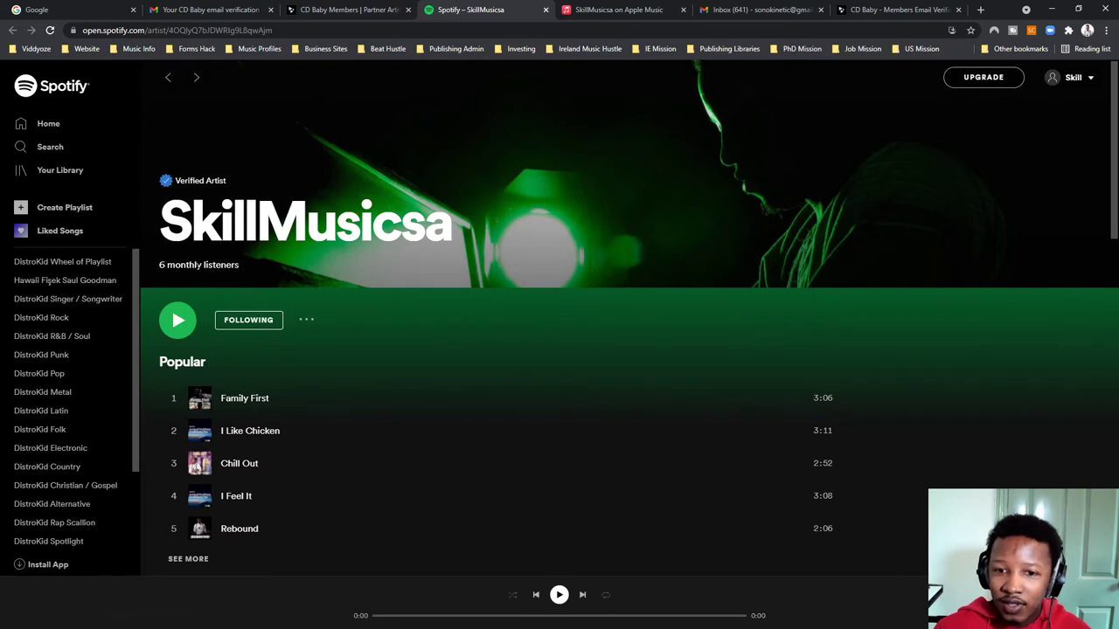
scroll(505, 377, down, 3)
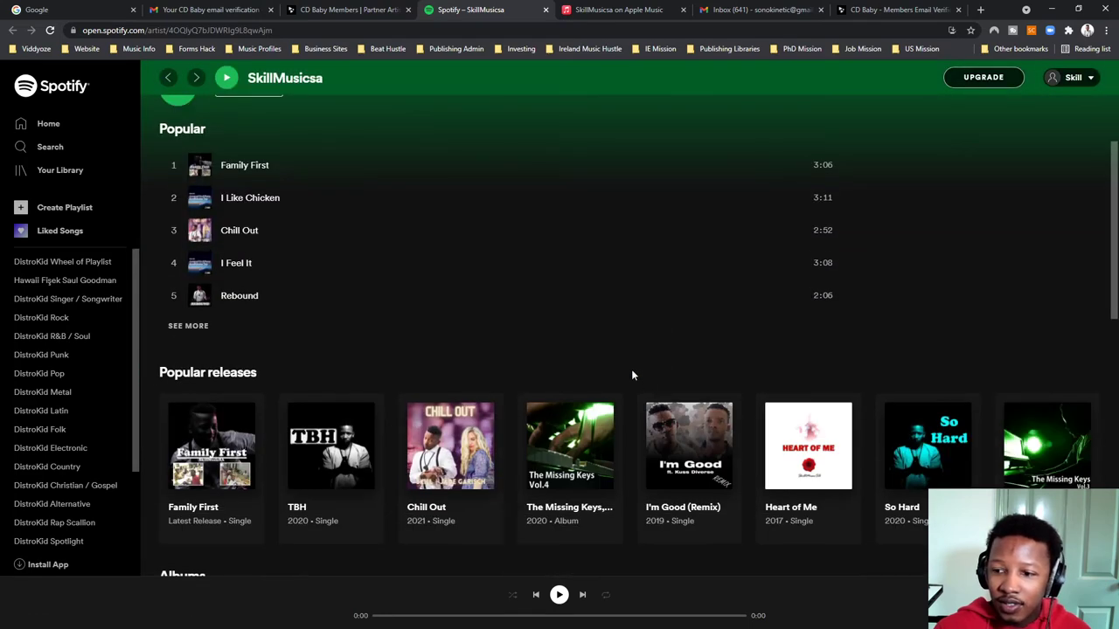
scroll(632, 375, up, 2)
click(350, 10)
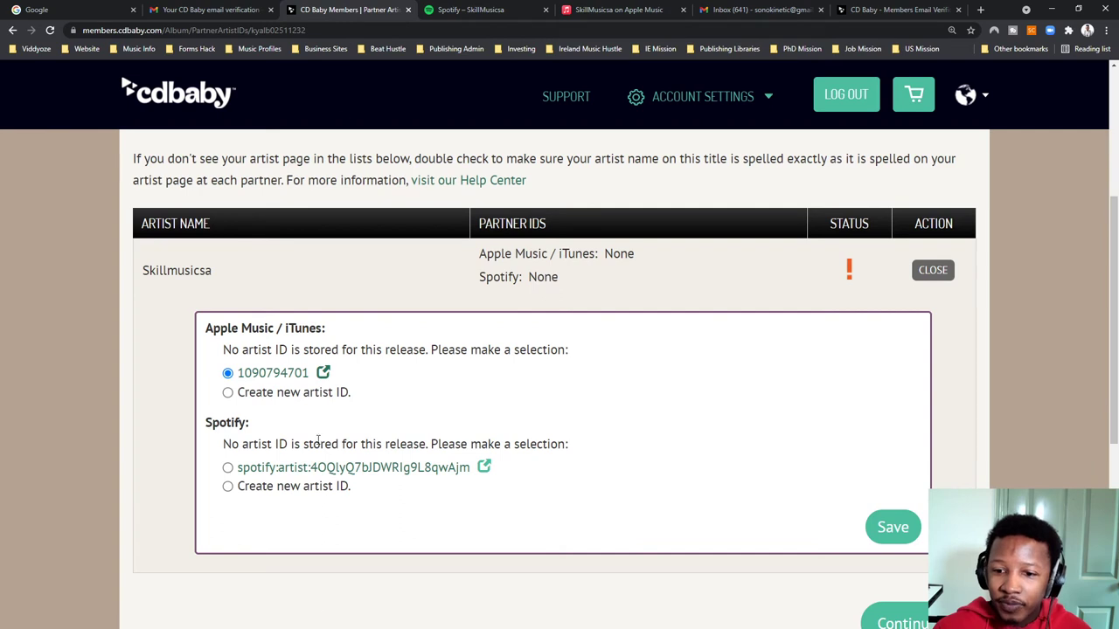
Step: Link the existing Spotify and Apple Music artist IDs, save them, and continue to Pre-Sale
click(228, 468)
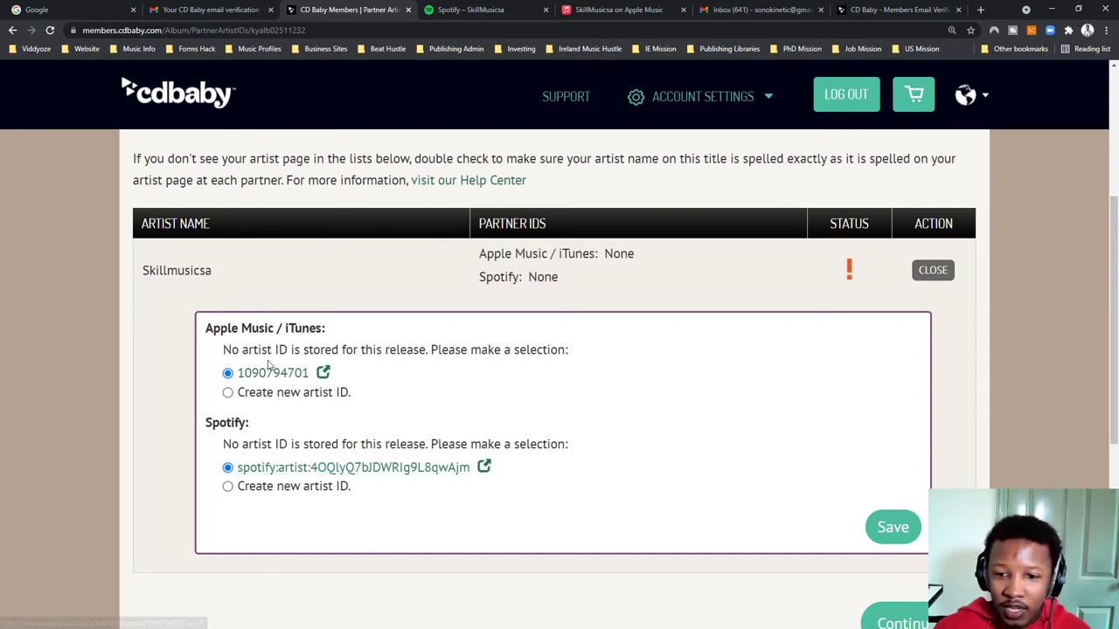
click(887, 528)
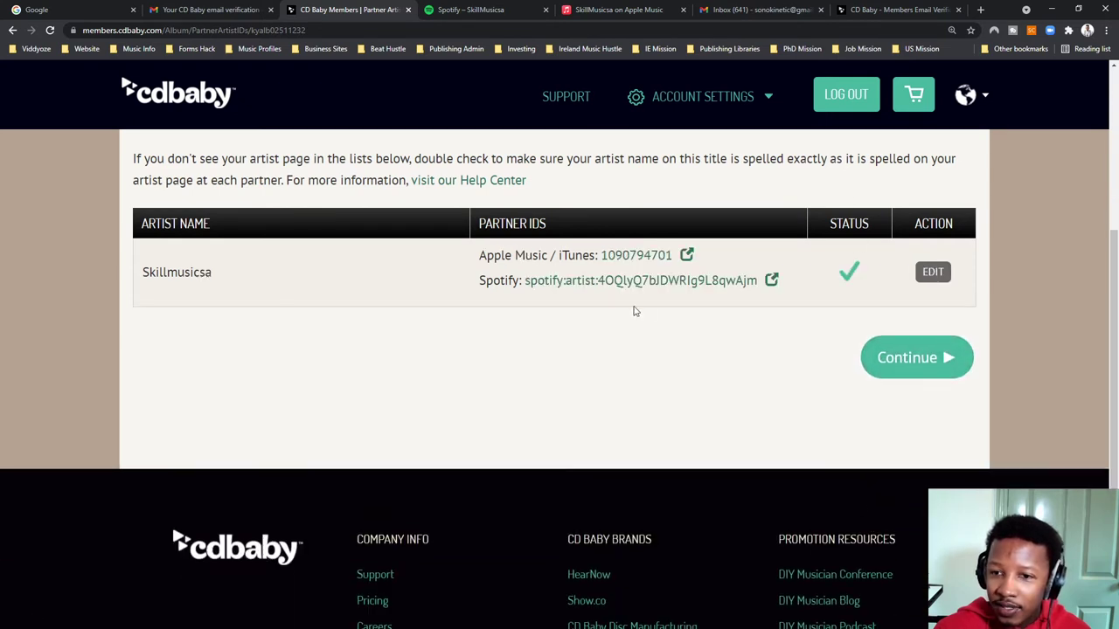
scroll(635, 309, up, 2)
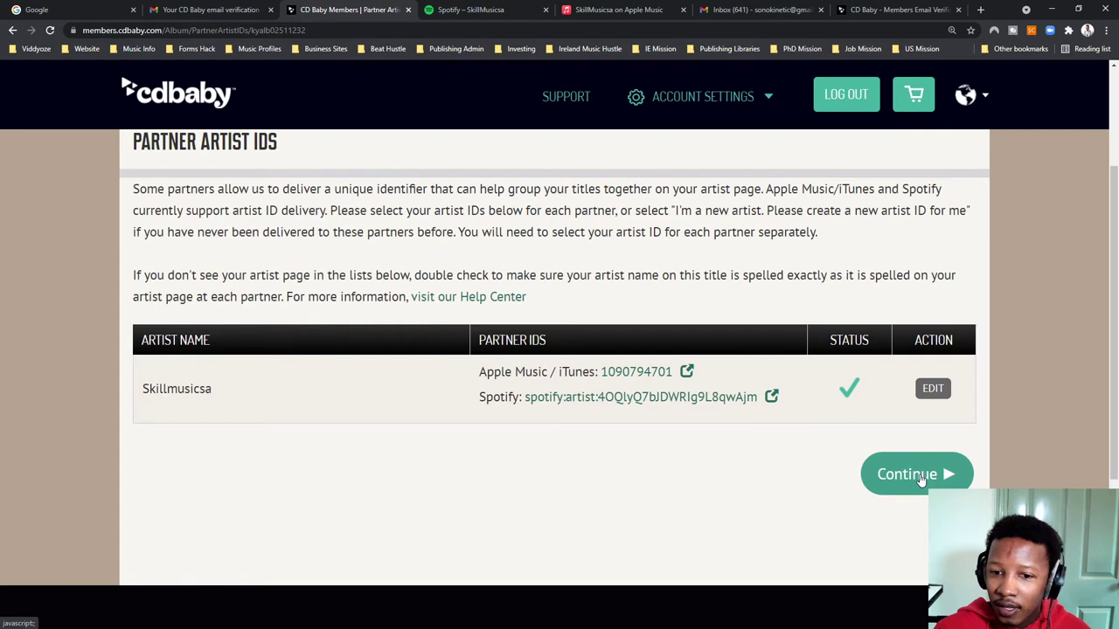
click(920, 479)
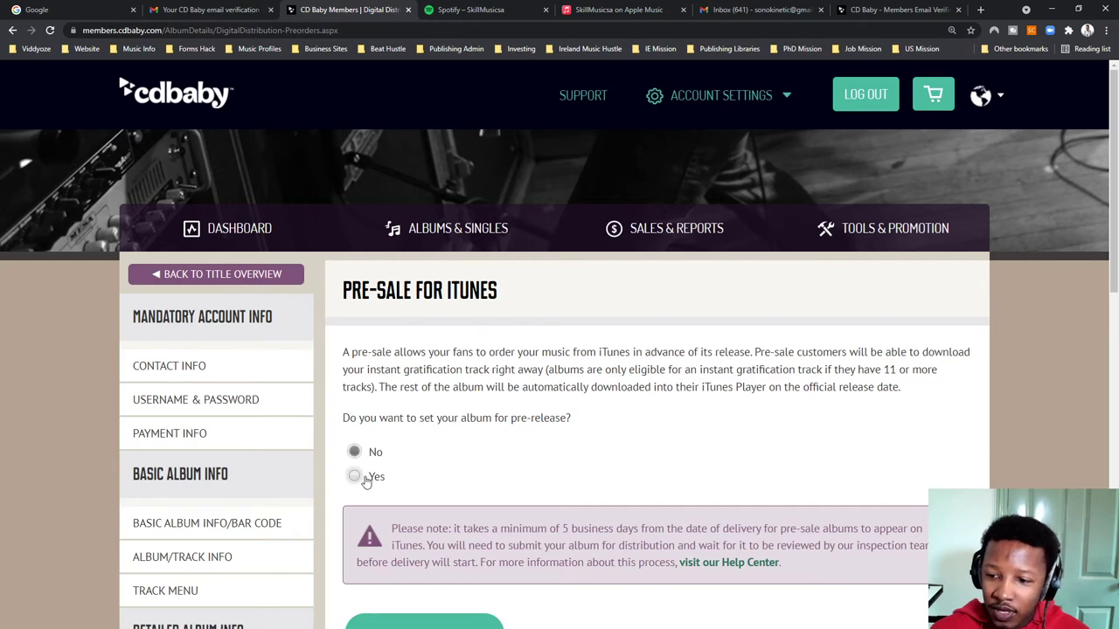
Step: Offer the EP for iTunes pre-release starting 08/06/2021 and save the pre-sale settings
scroll(367, 480, down, 1)
click(353, 361)
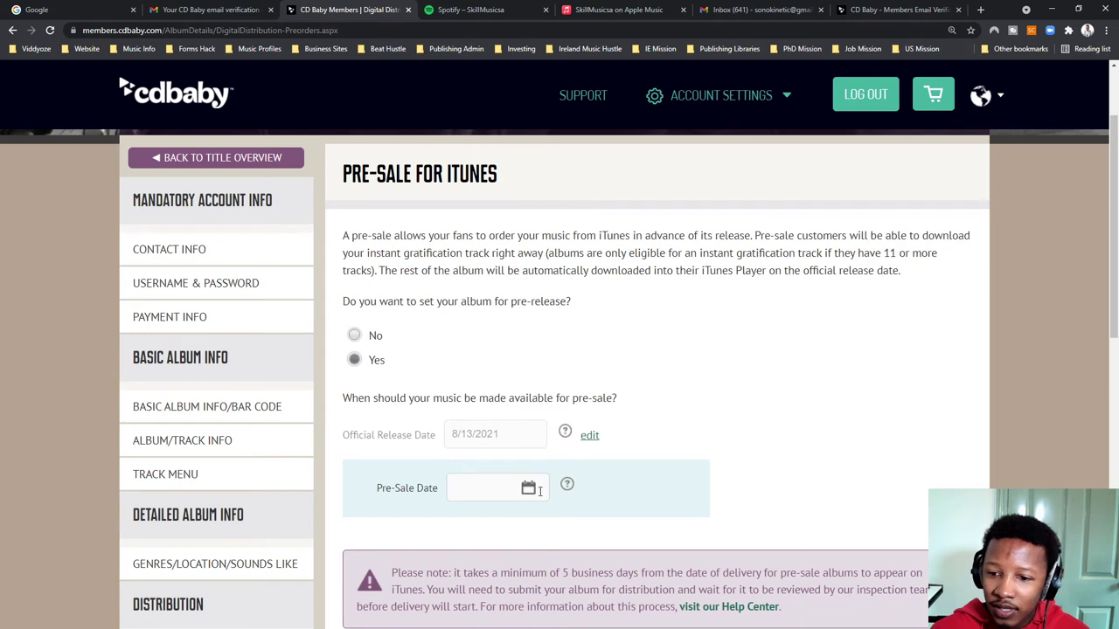
click(480, 487)
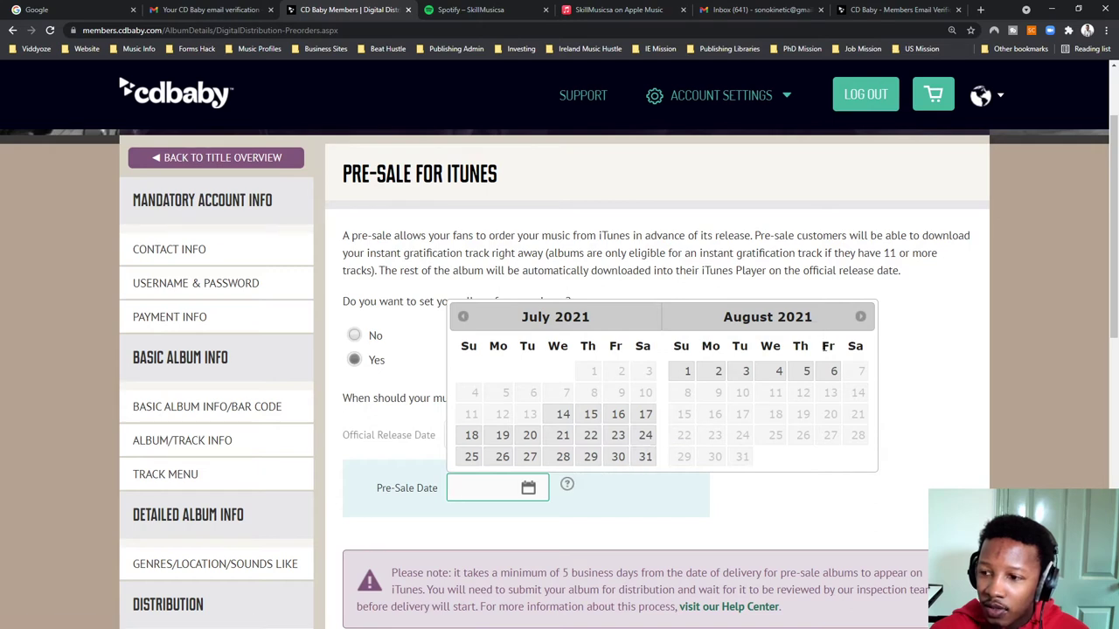
click(830, 374)
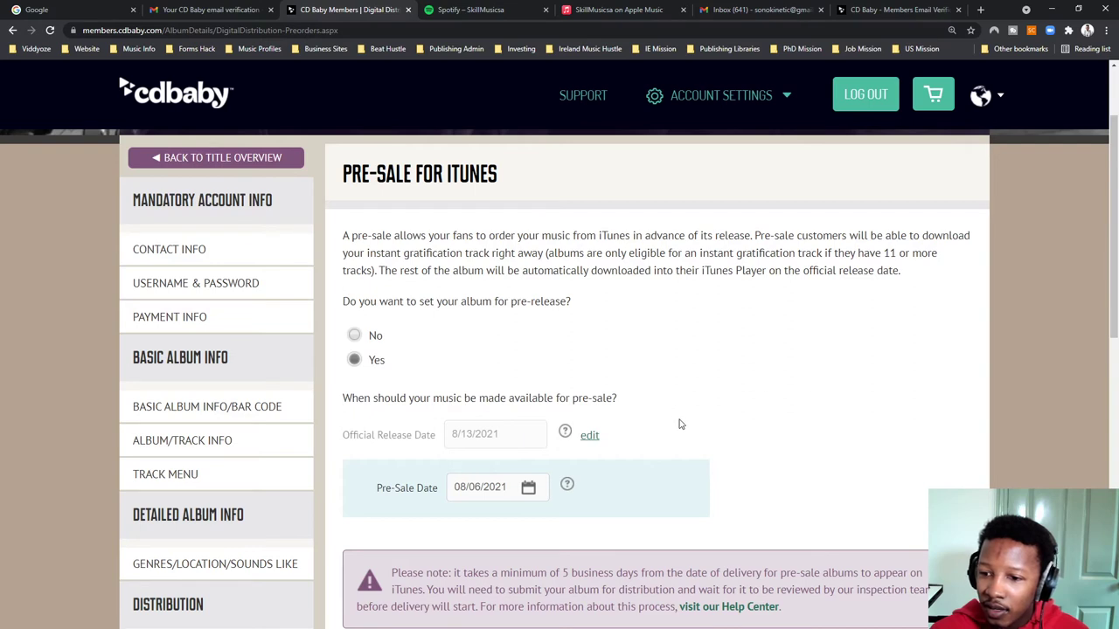
scroll(550, 476, down, 2)
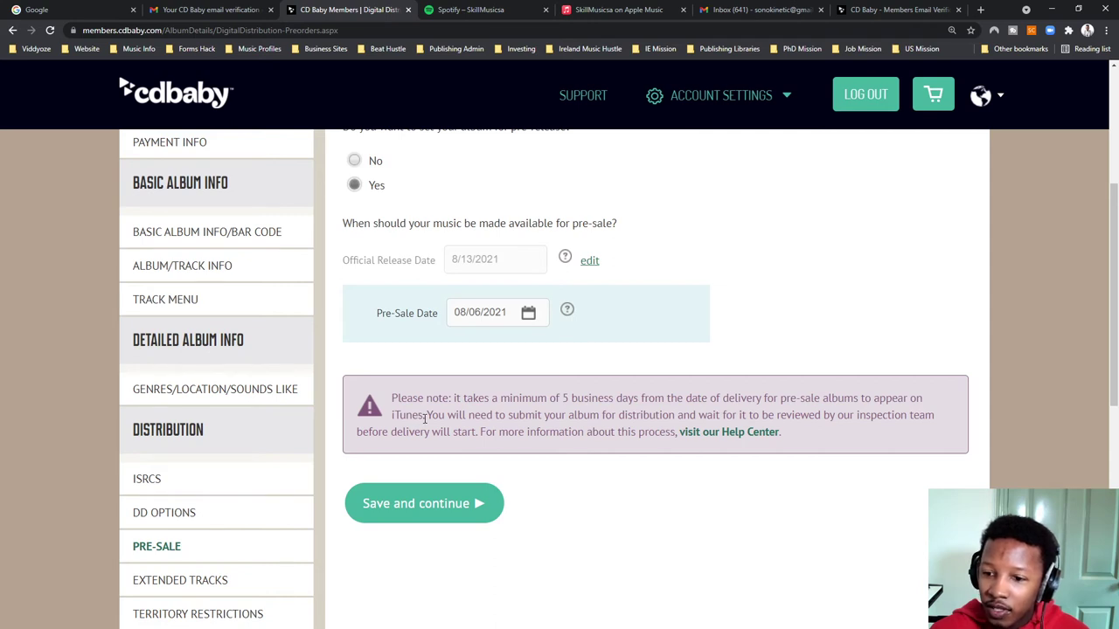
click(529, 313)
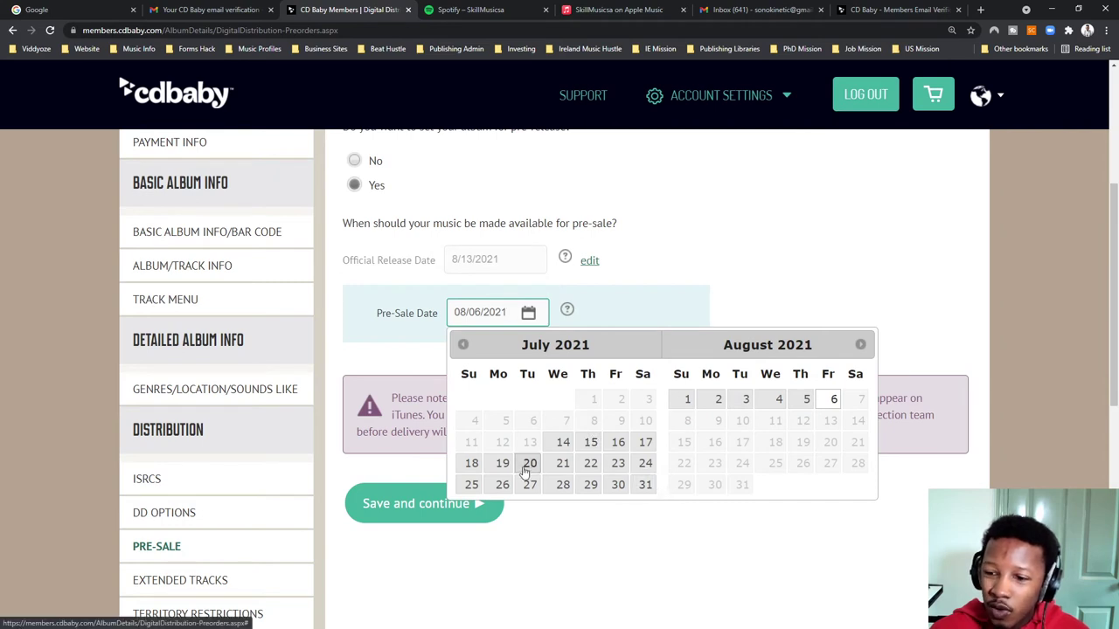
click(791, 276)
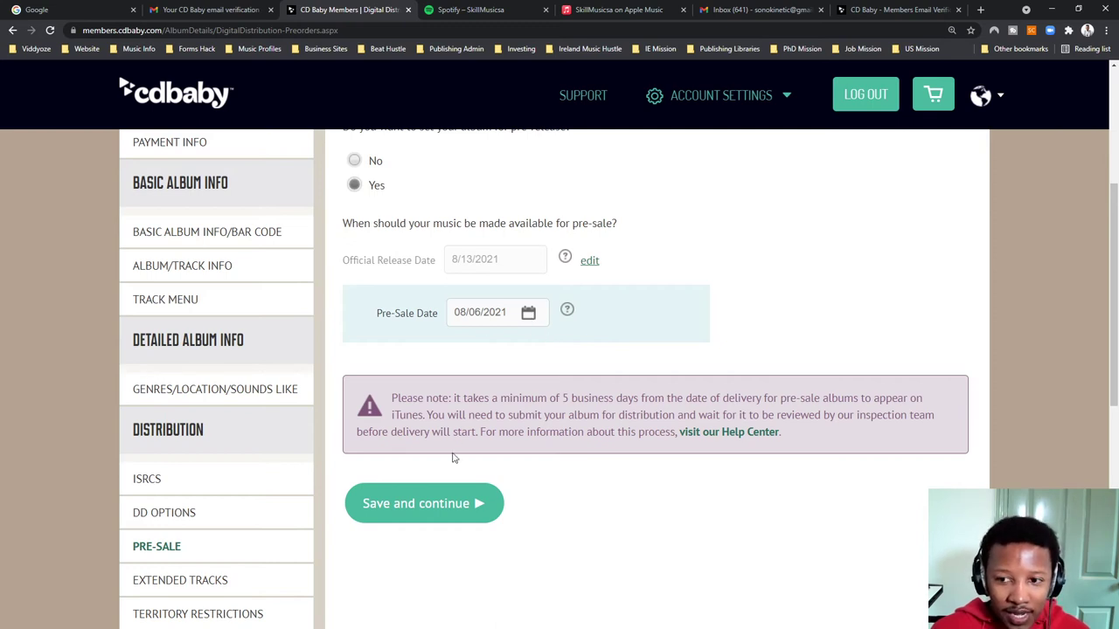
scroll(451, 461, up, 1)
scroll(451, 452, down, 2)
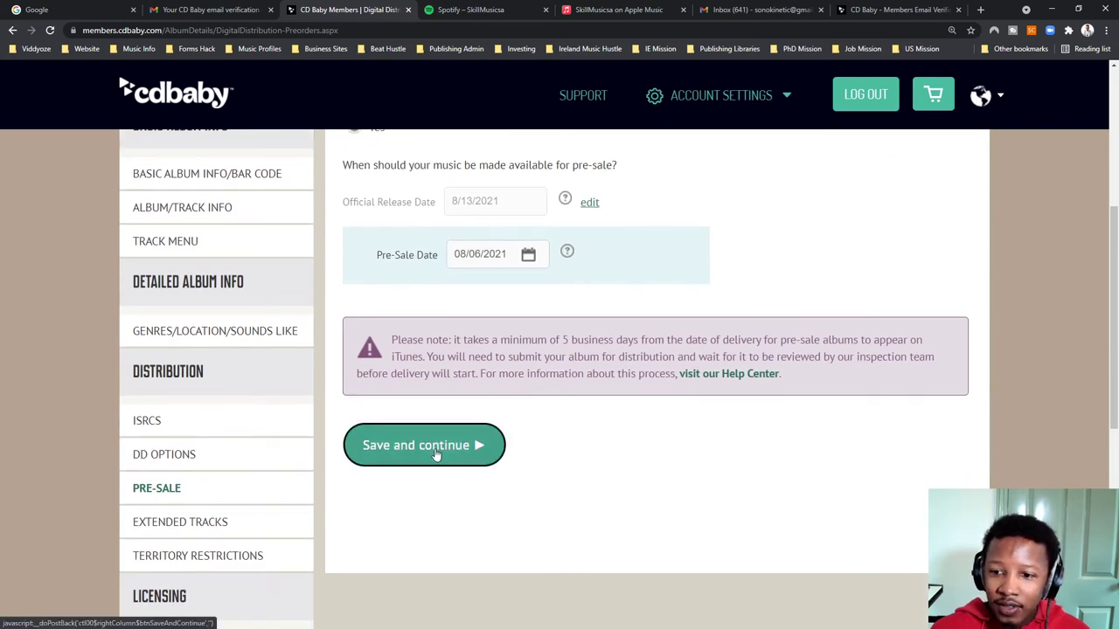
click(436, 454)
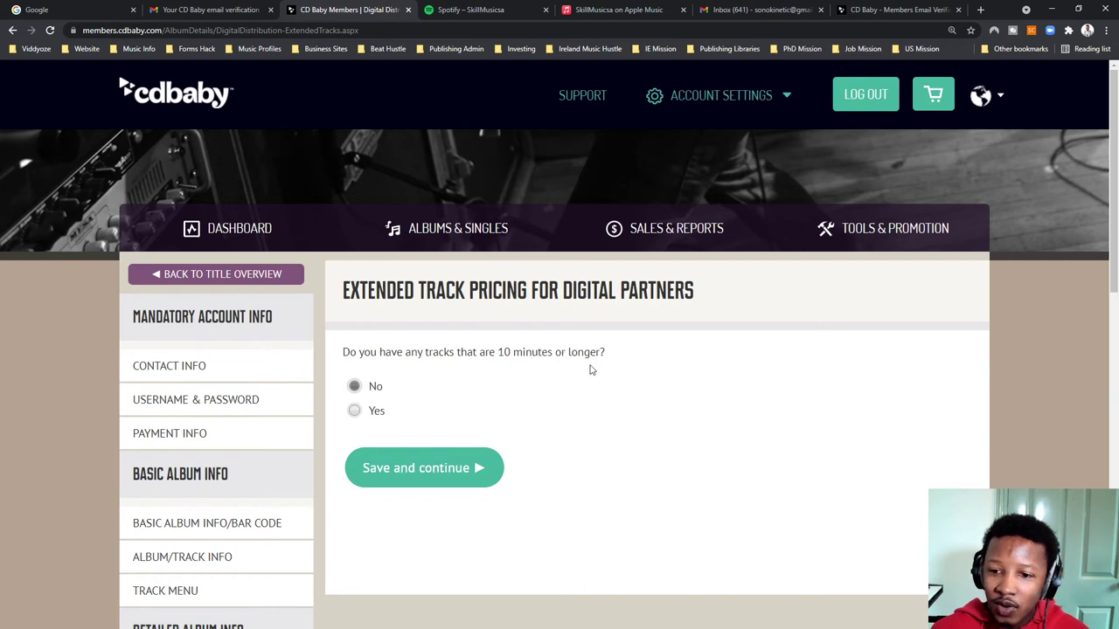
Step: Keep No for tracks of 10 minutes or longer and save that answer
drag(620, 353, 326, 351)
click(385, 394)
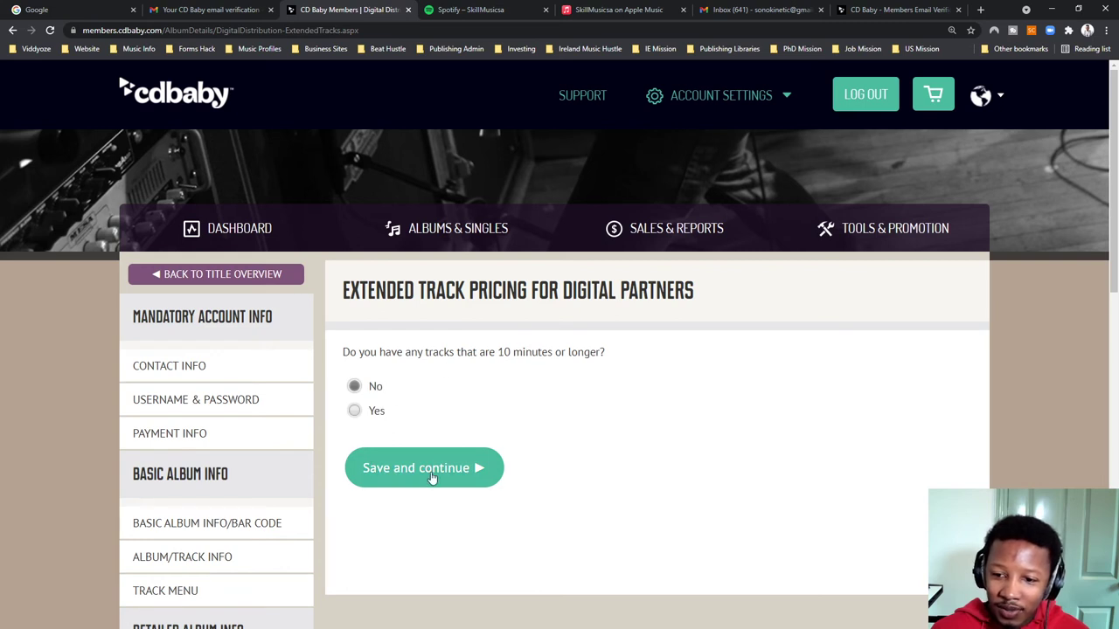
scroll(431, 481, down, 2)
click(431, 295)
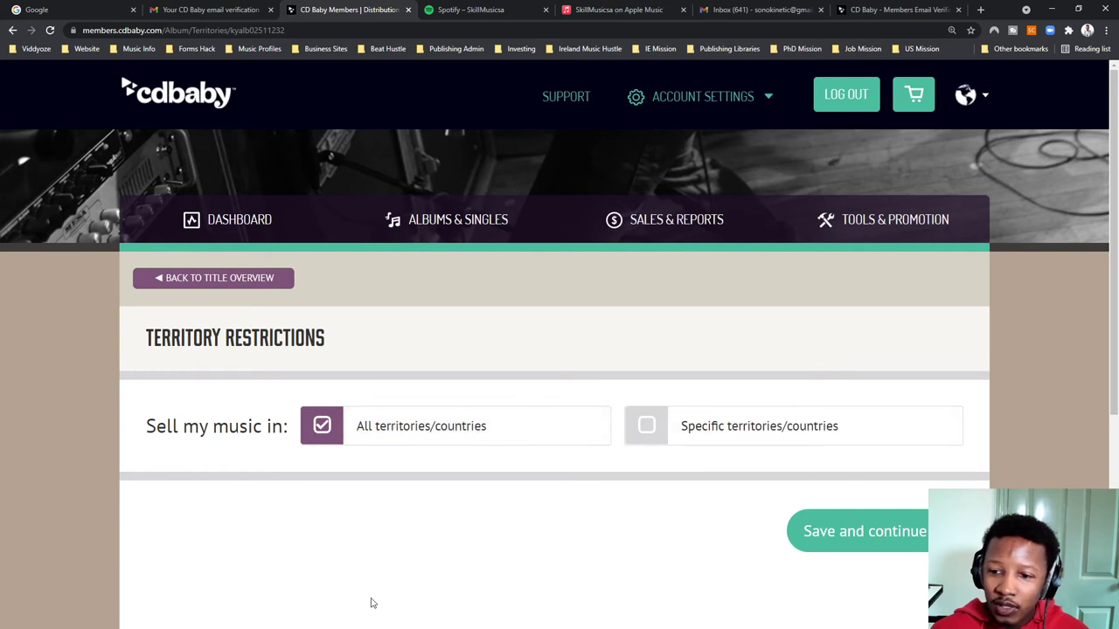
Step: Keep All territories/countries selected and save the territory choice
scroll(524, 469, down, 2)
scroll(525, 470, up, 1)
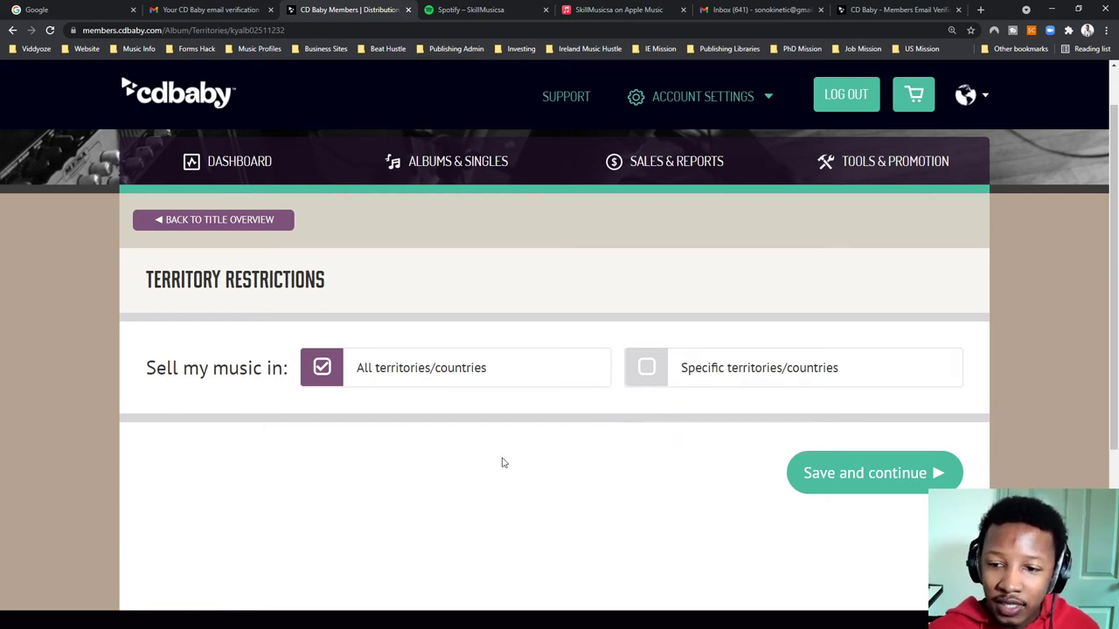
click(831, 479)
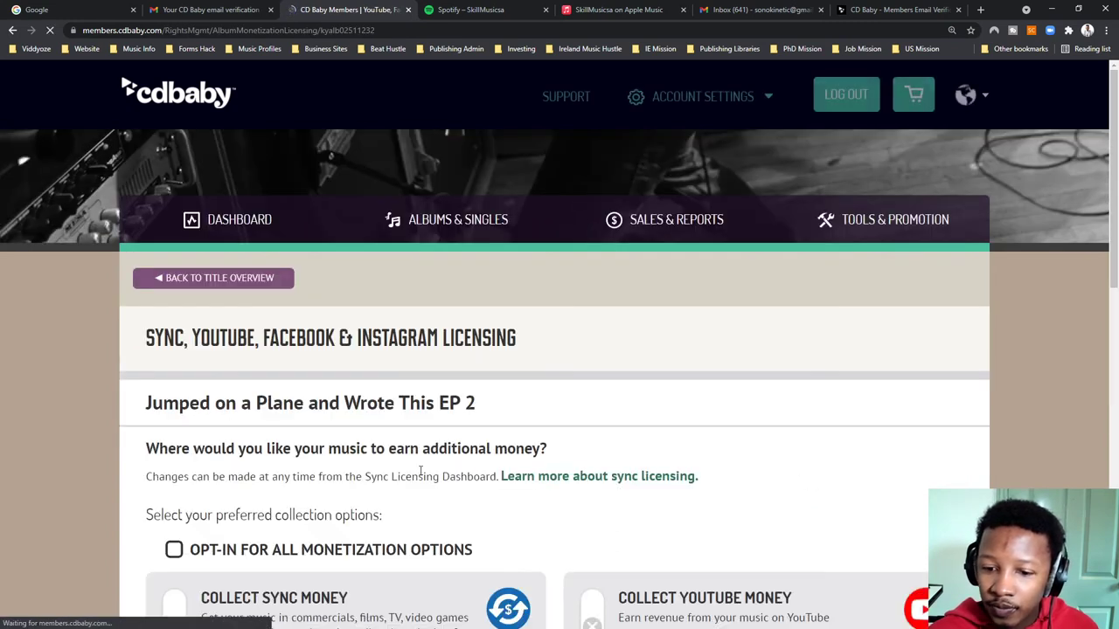
Step: Open 'Learn more about sync licensing' in a new browser tab
scroll(374, 442, down, 1)
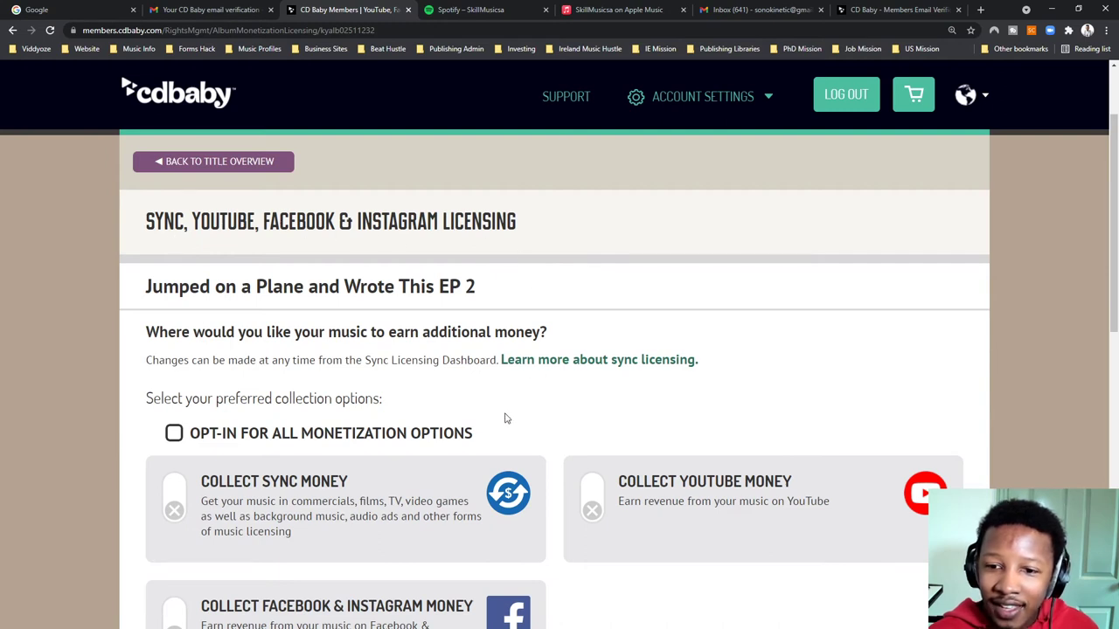
right_click(505, 362)
click(533, 377)
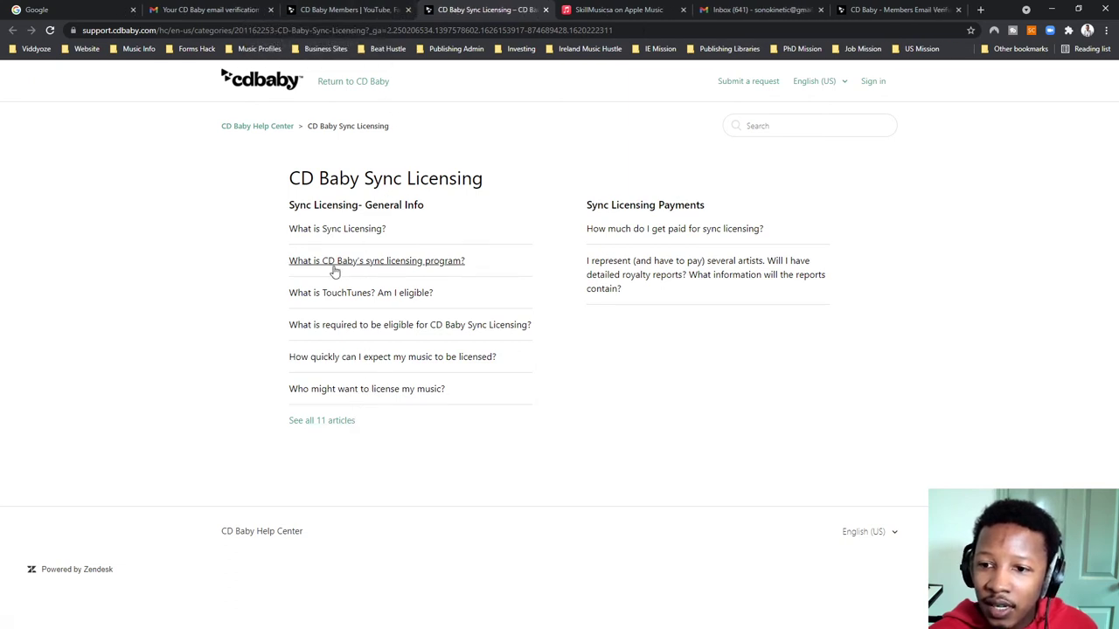
Step: Read 'What is CD Baby's sync licensing program?', noting non-exclusive licensing and the 60% fee share
click(415, 268)
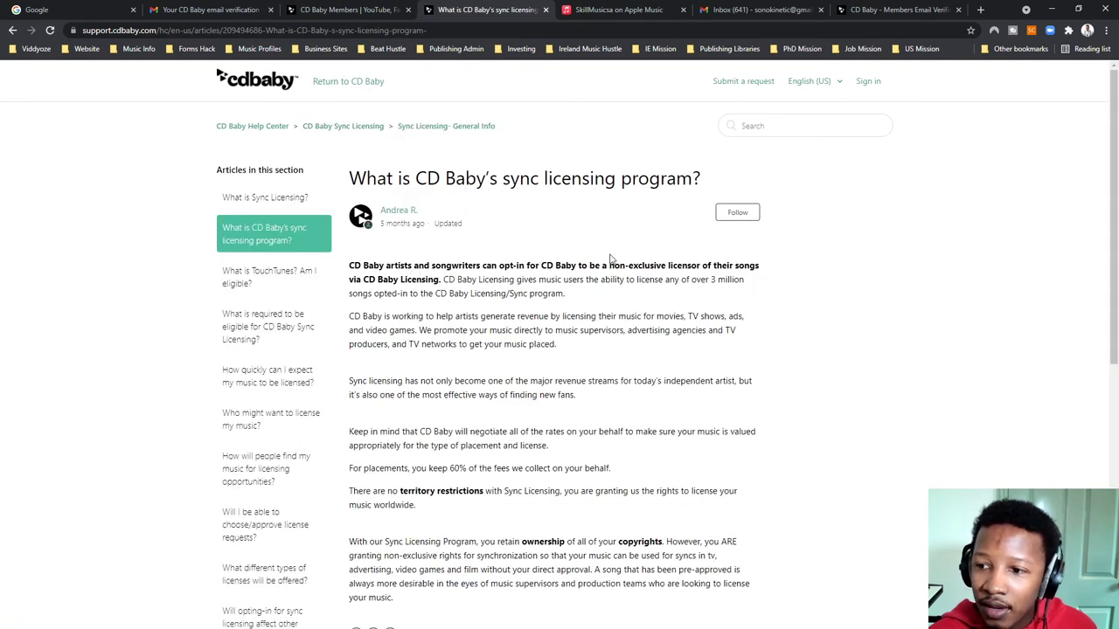
drag(607, 264, 667, 264)
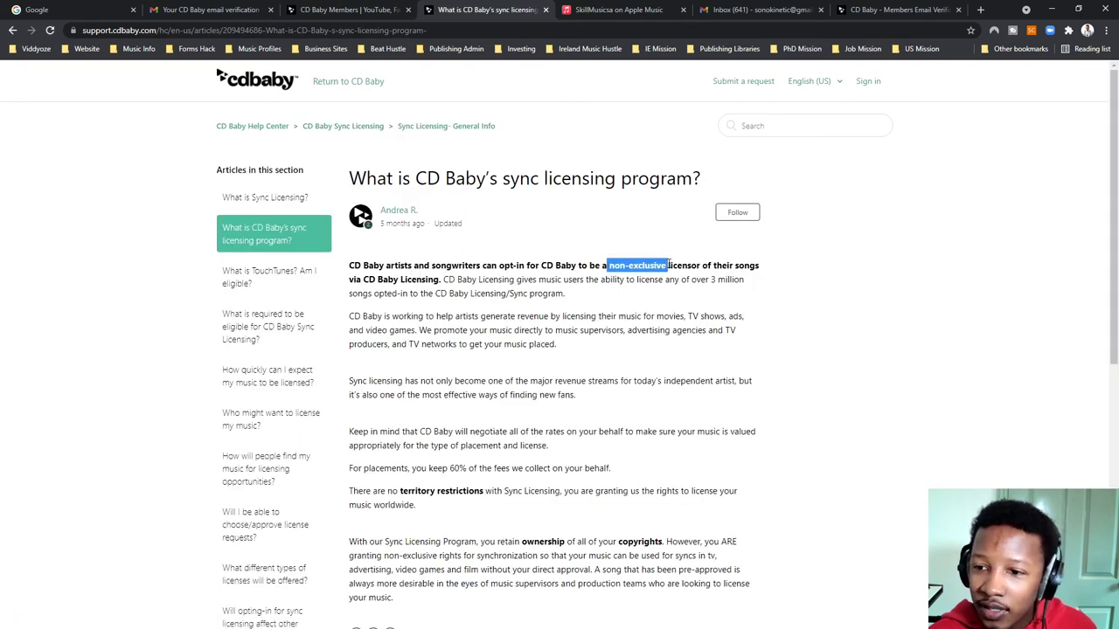
click(448, 395)
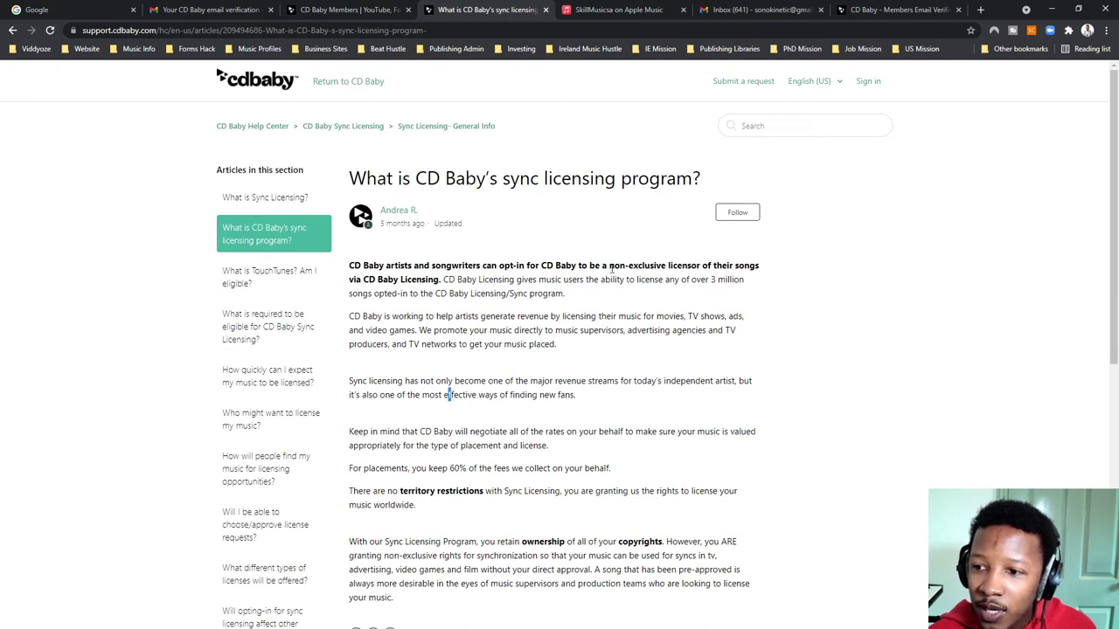
drag(609, 264, 700, 271)
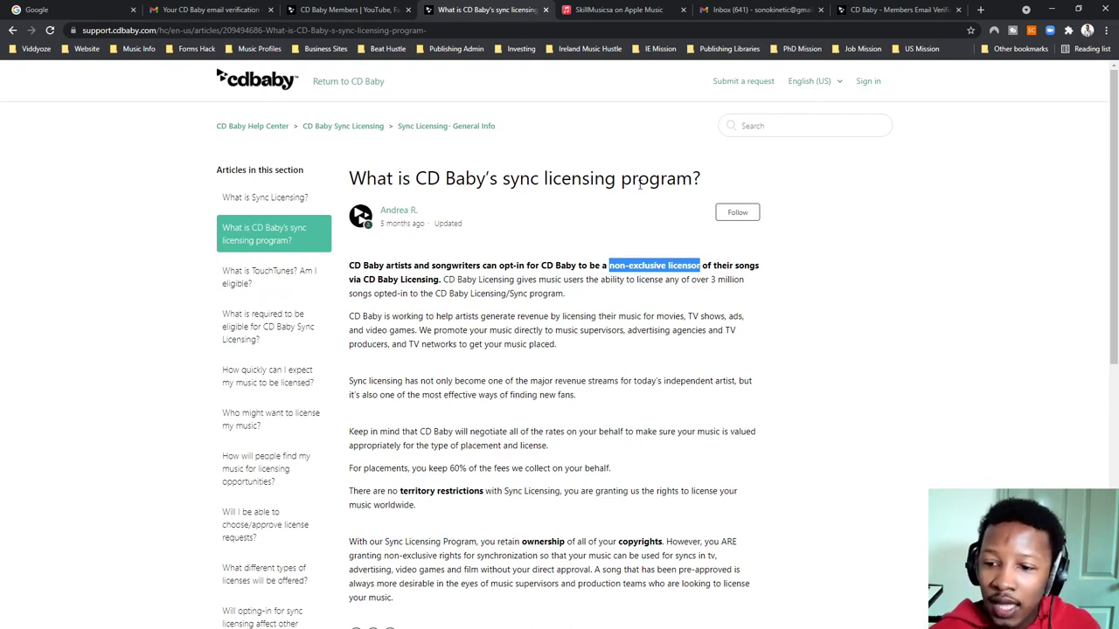
click(625, 292)
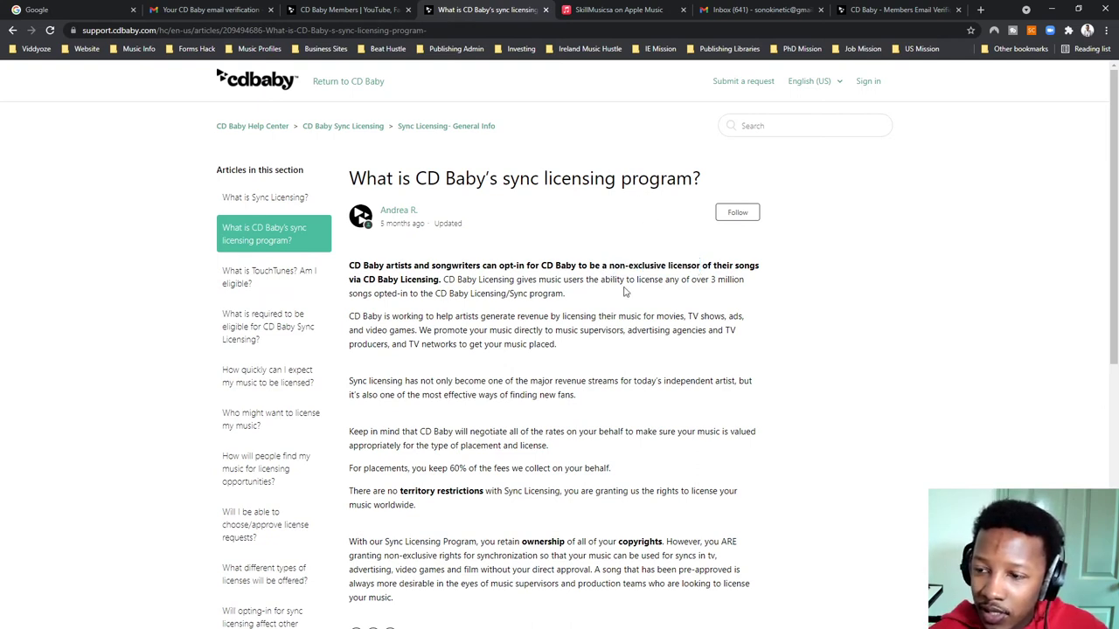
drag(702, 265, 596, 265)
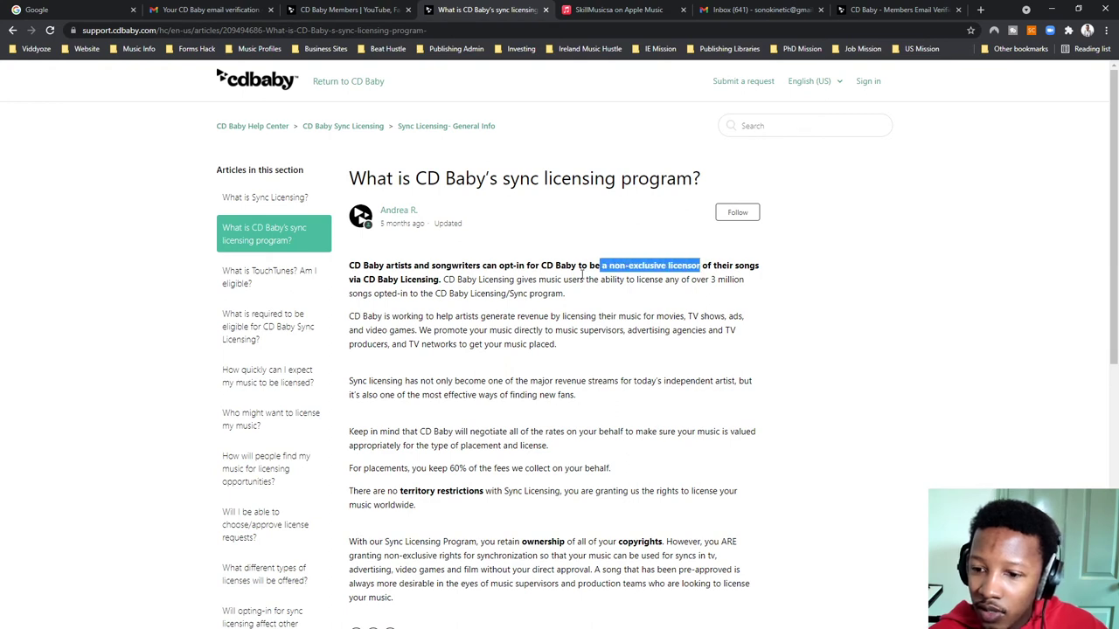
click(496, 486)
drag(464, 469, 447, 469)
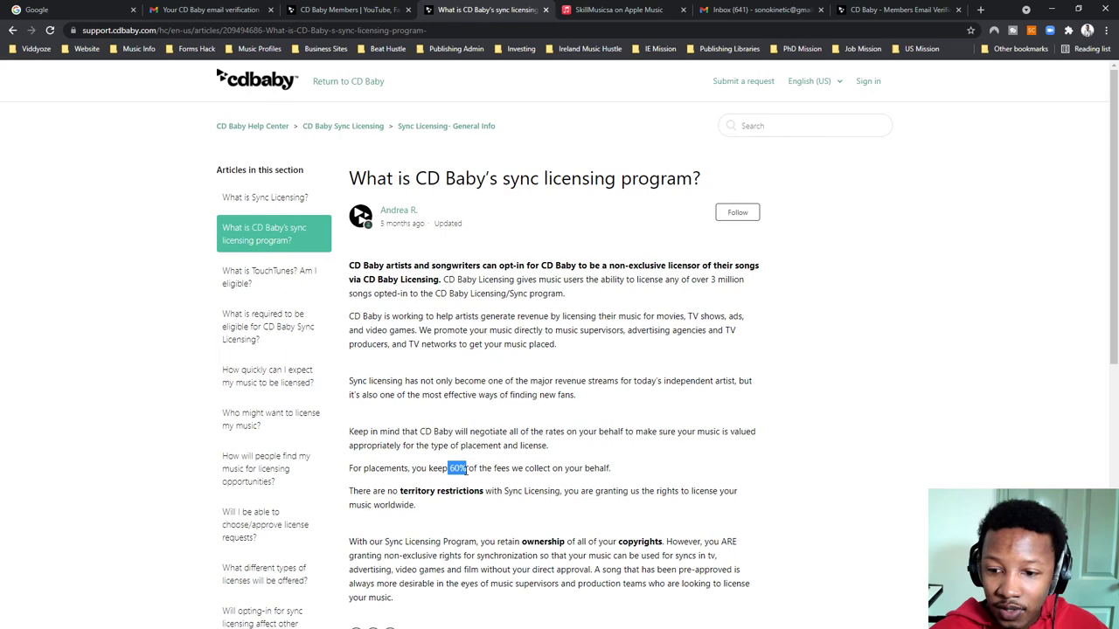
click(420, 539)
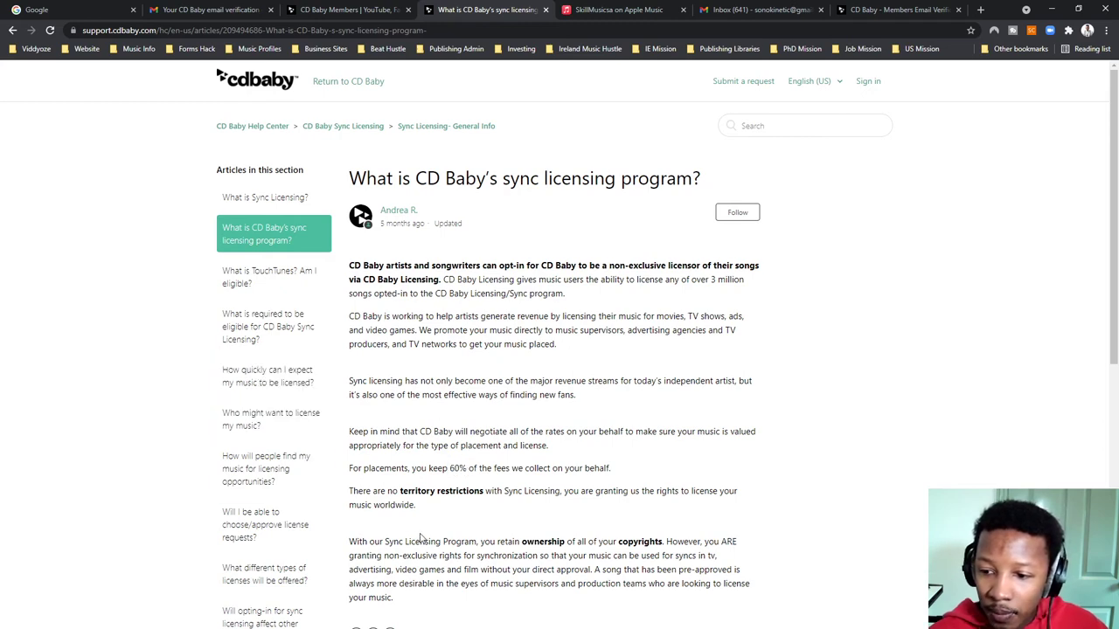
drag(390, 491, 483, 491)
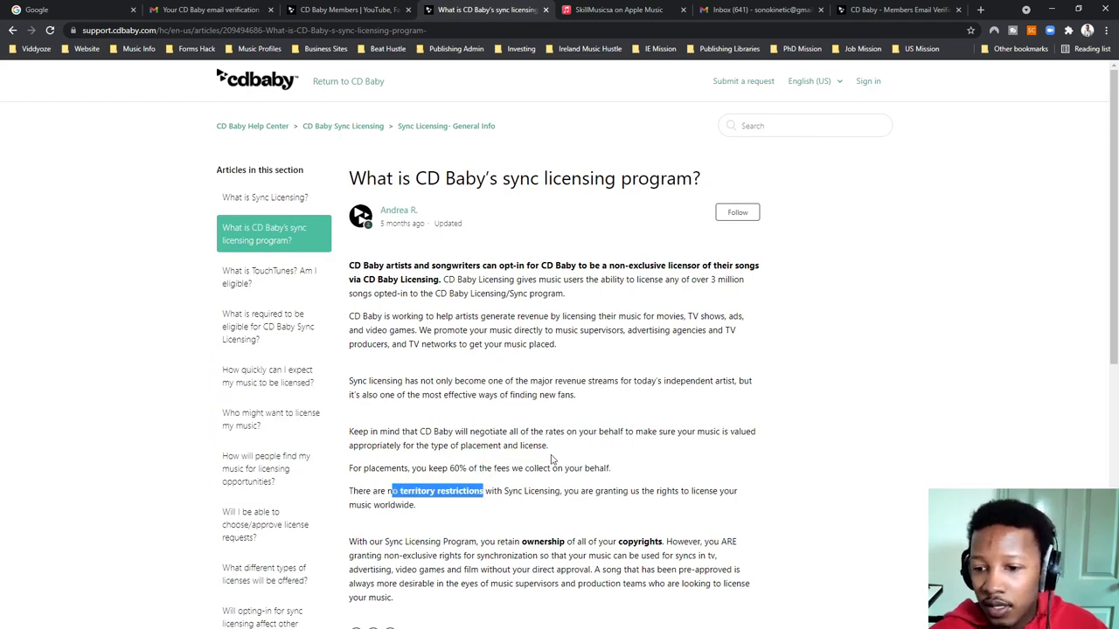
Step: Finish reading the article and return to the EP's licensing options page
scroll(551, 459, down, 2)
scroll(528, 462, up, 1)
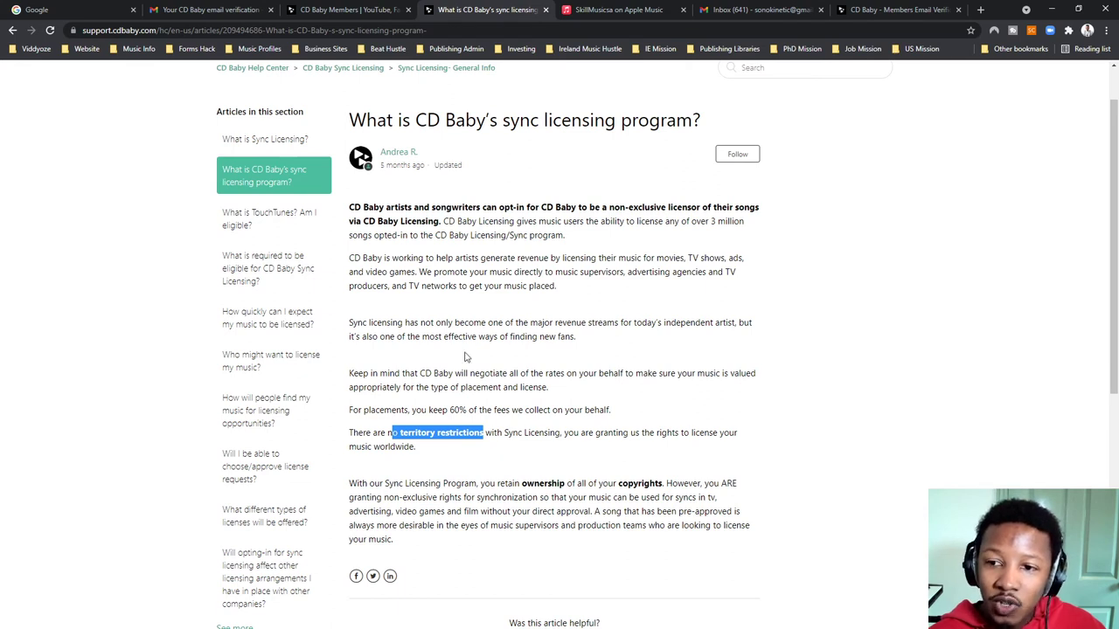
click(403, 188)
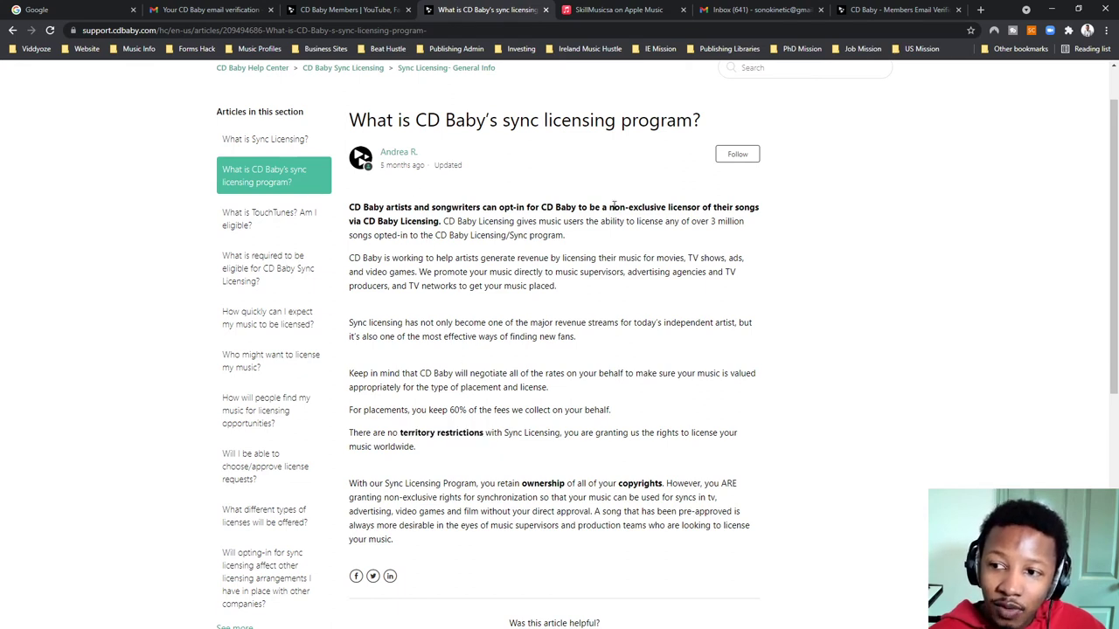
drag(612, 205, 706, 208)
click(580, 429)
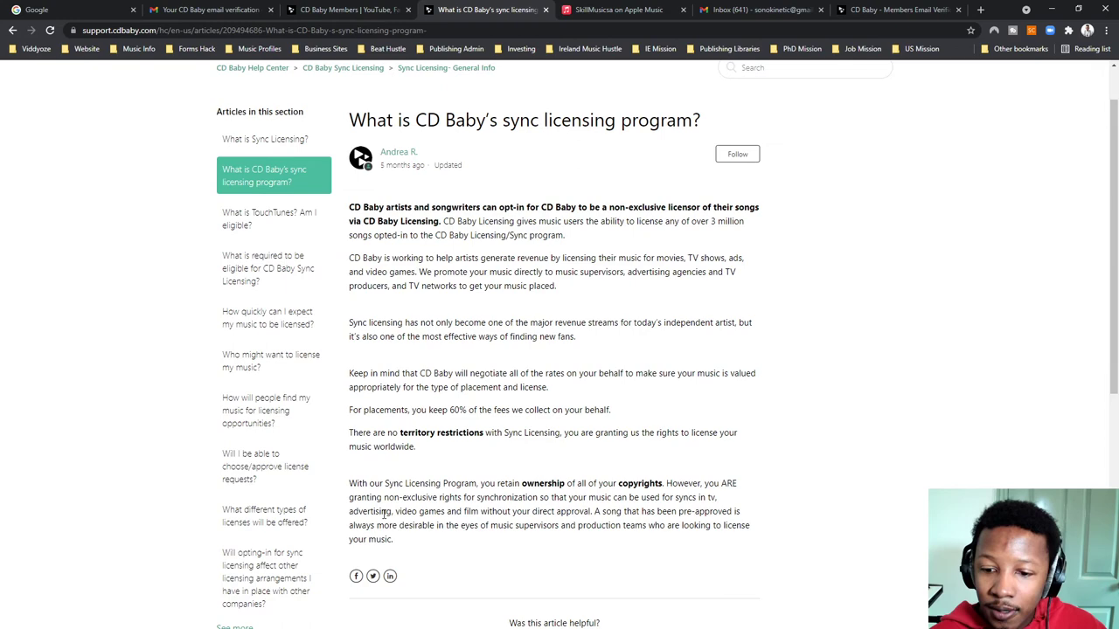
scroll(291, 468, down, 2)
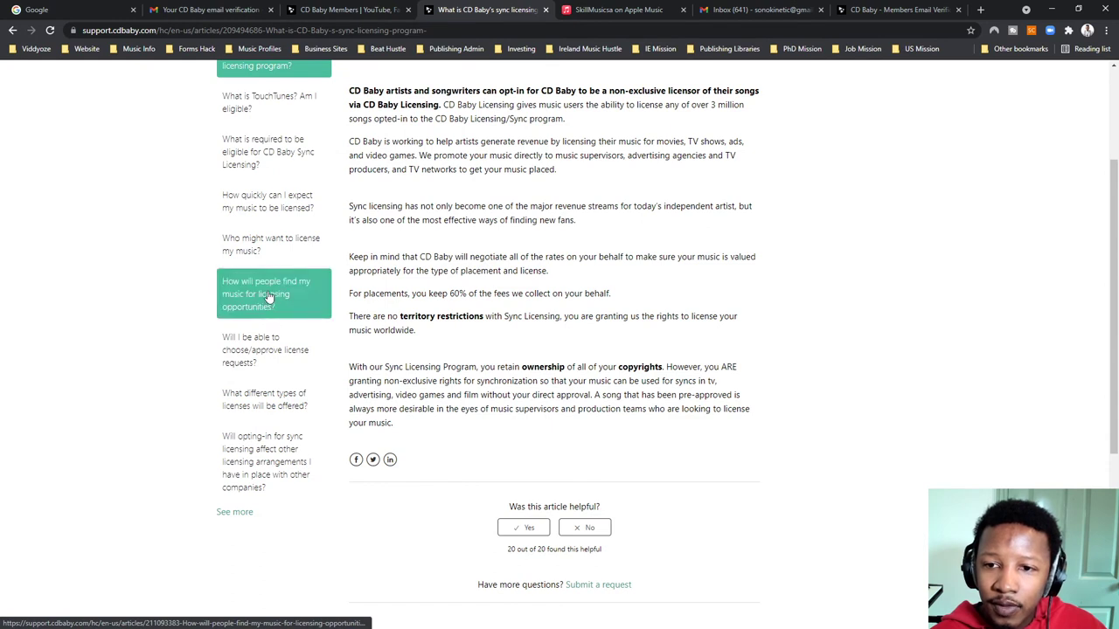
click(349, 10)
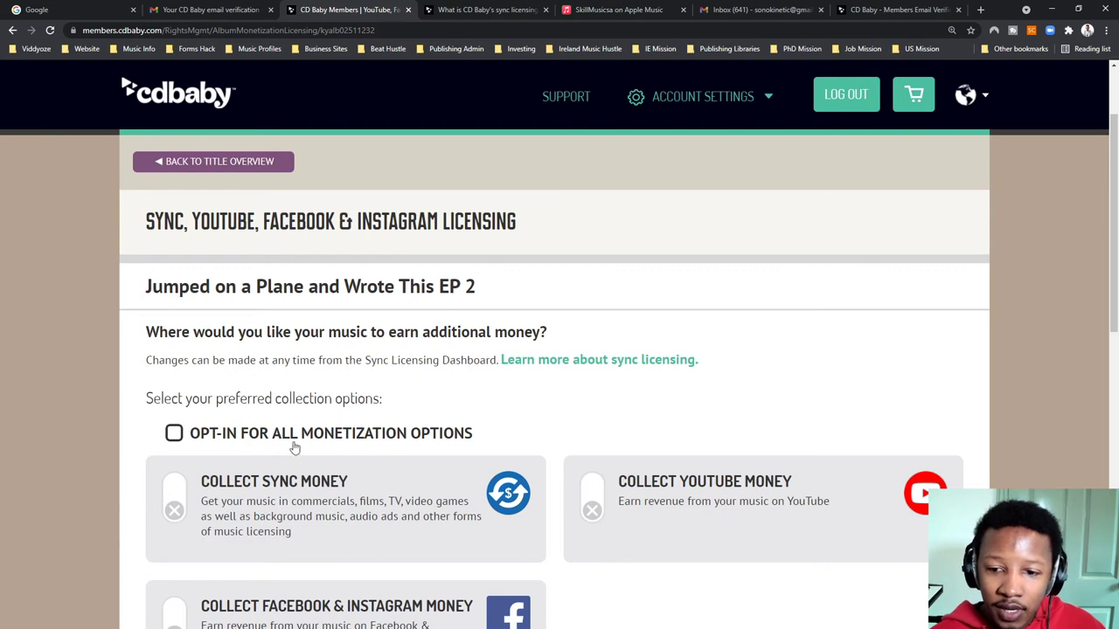
Step: Turn on Collect Sync Money and Collect Facebook & Instagram Money, leaving YouTube money off
scroll(262, 429, down, 2)
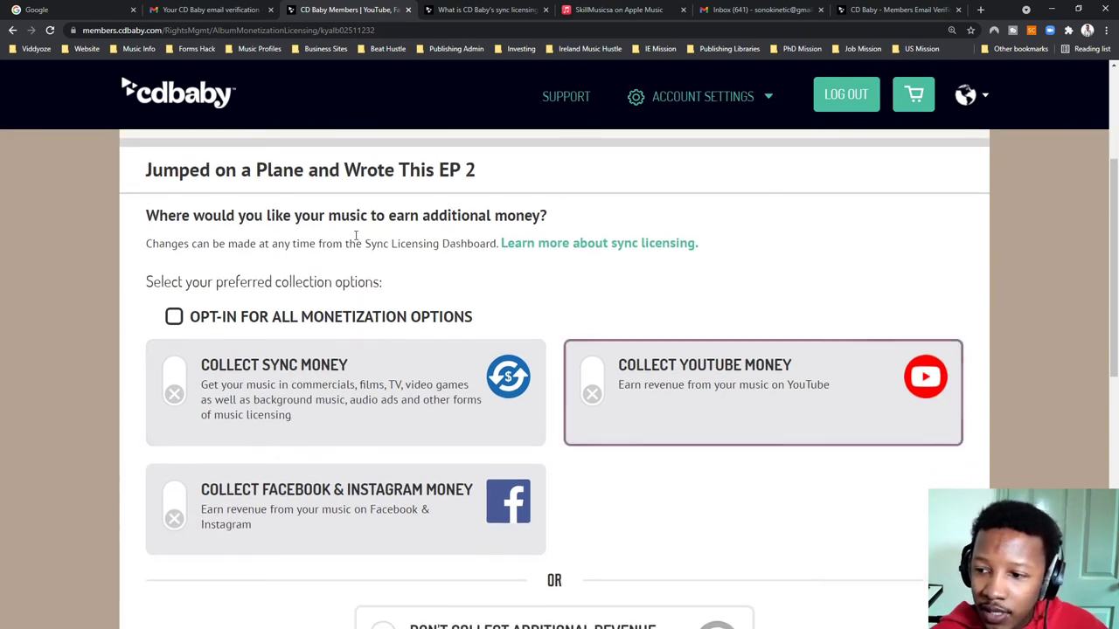
scroll(414, 497, down, 2)
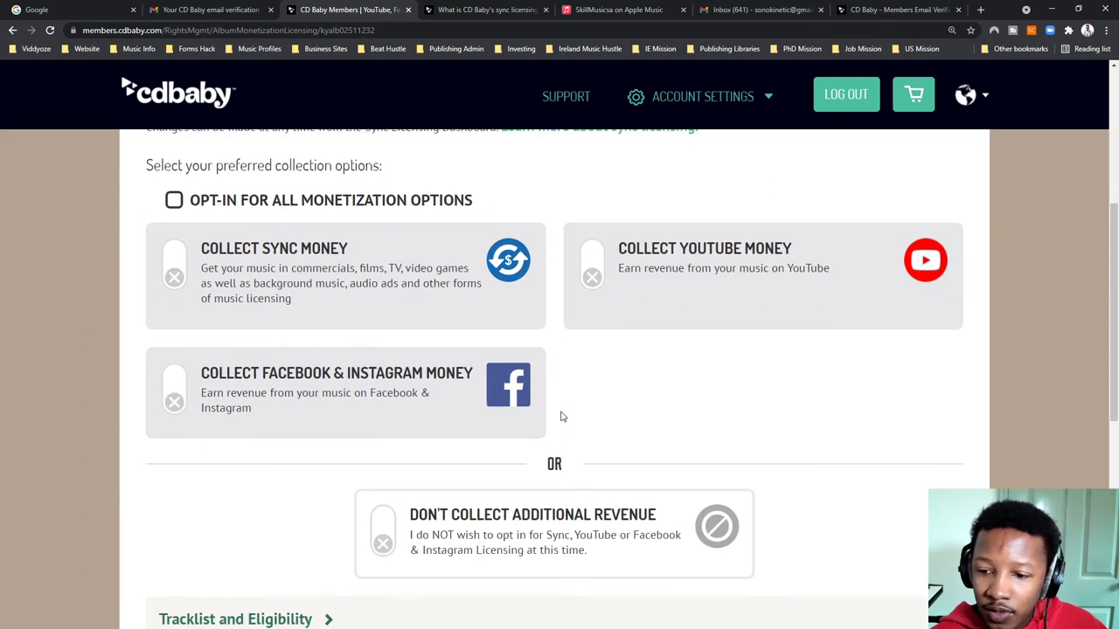
scroll(562, 417, up, 1)
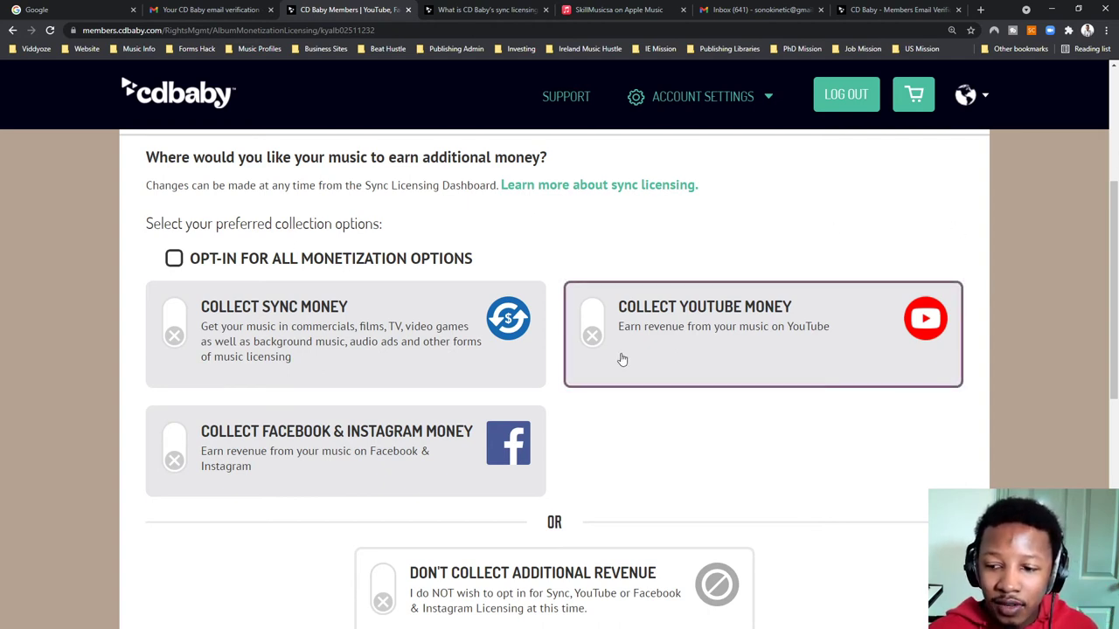
click(175, 314)
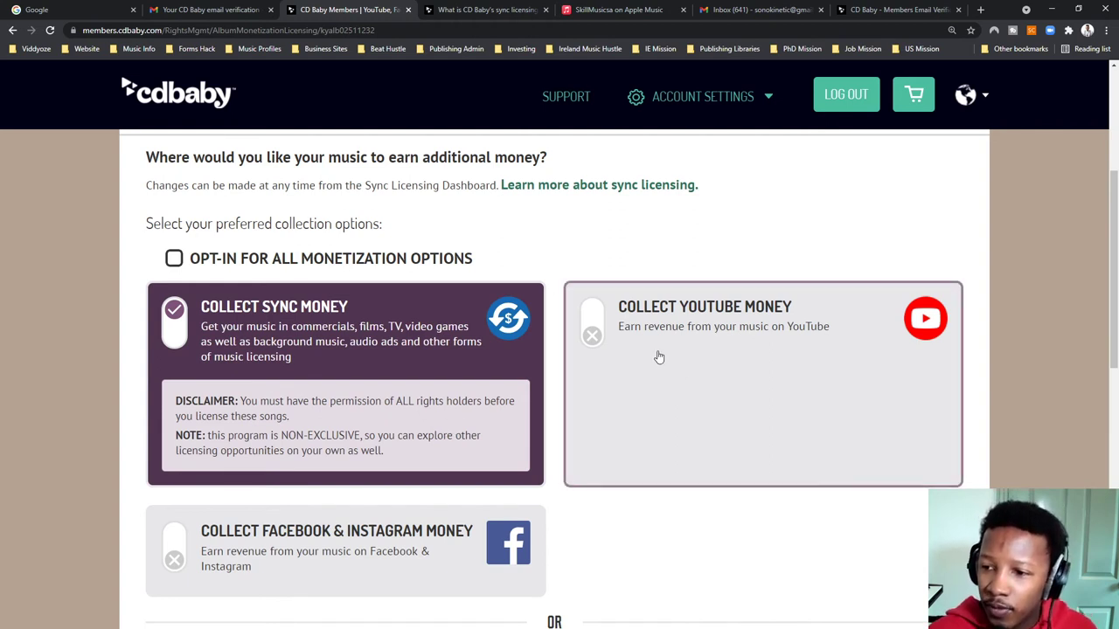
click(593, 313)
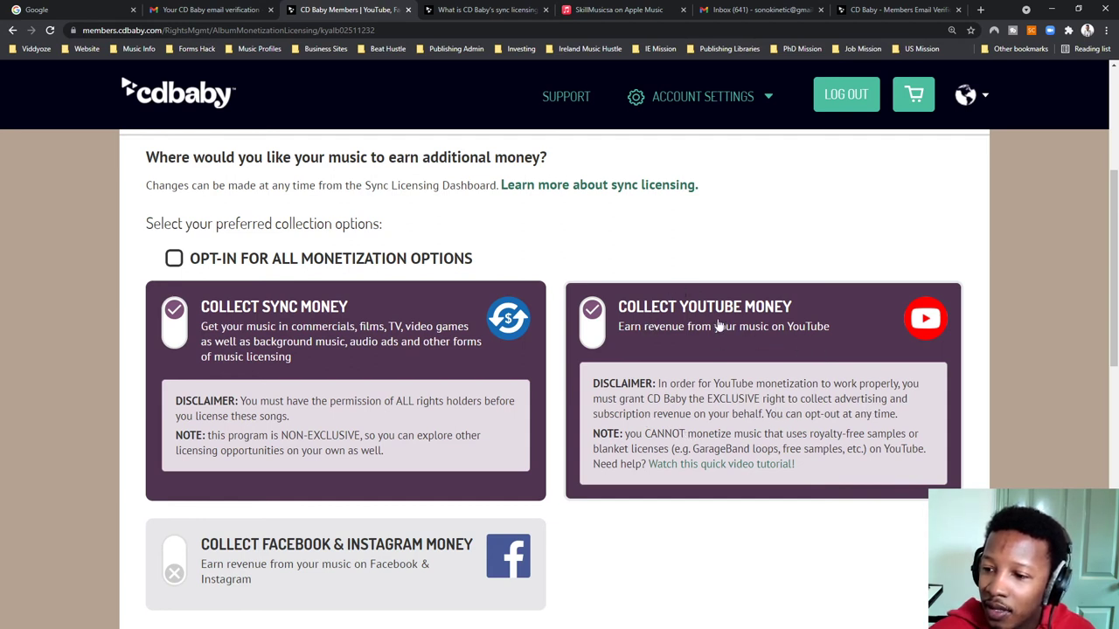
click(592, 312)
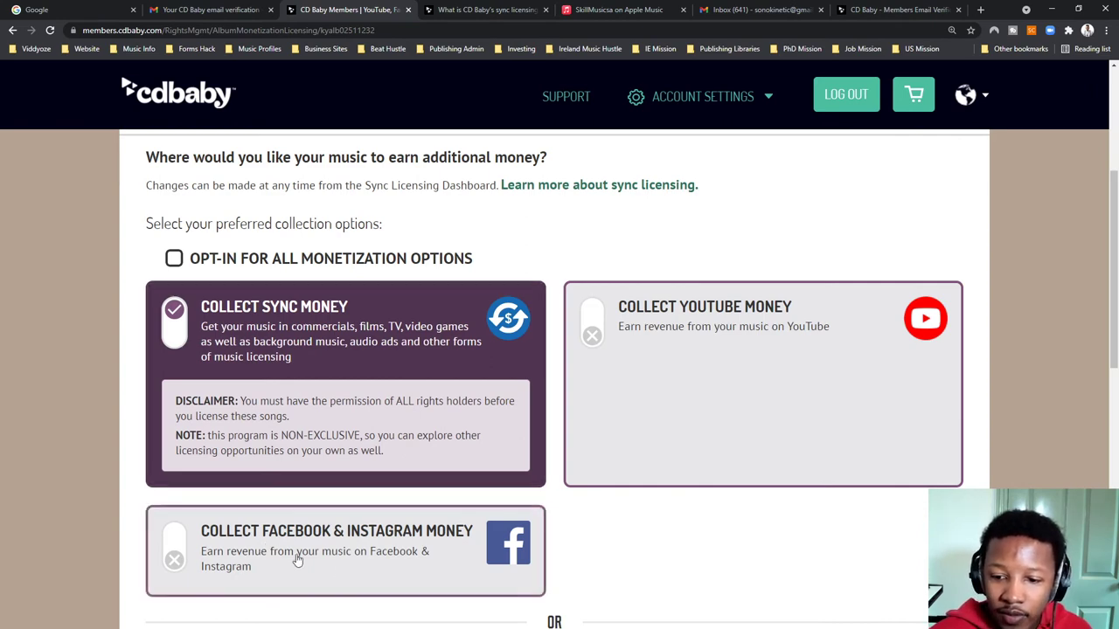
scroll(395, 559, down, 1)
scroll(394, 559, down, 1)
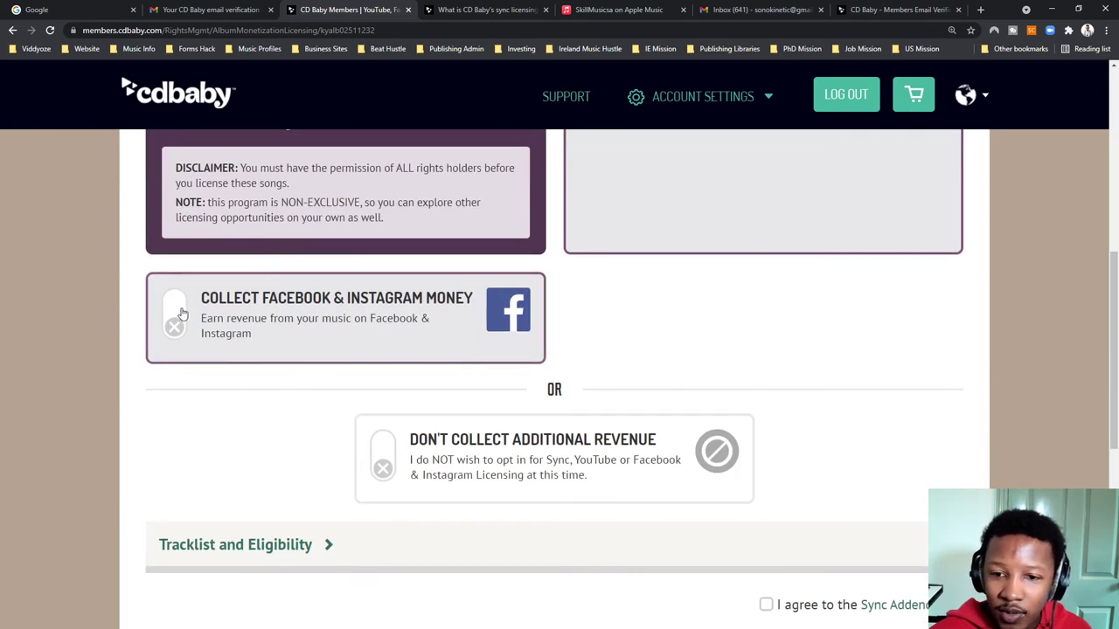
click(179, 312)
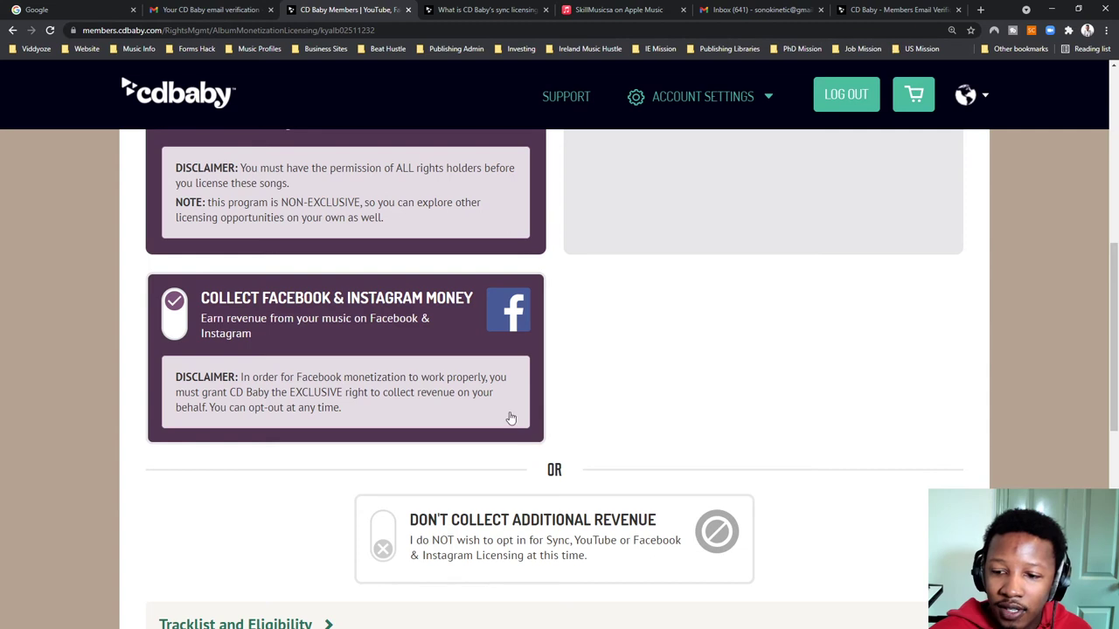
Step: Open the Sync Distribution Addendum terms
scroll(638, 393, down, 3)
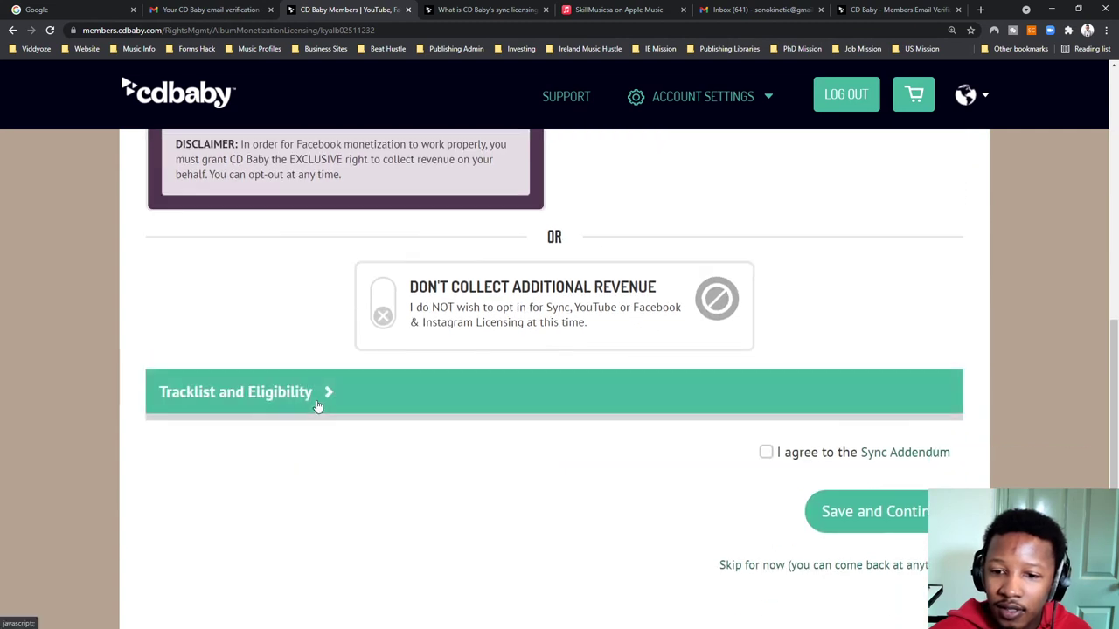
right_click(898, 463)
click(924, 467)
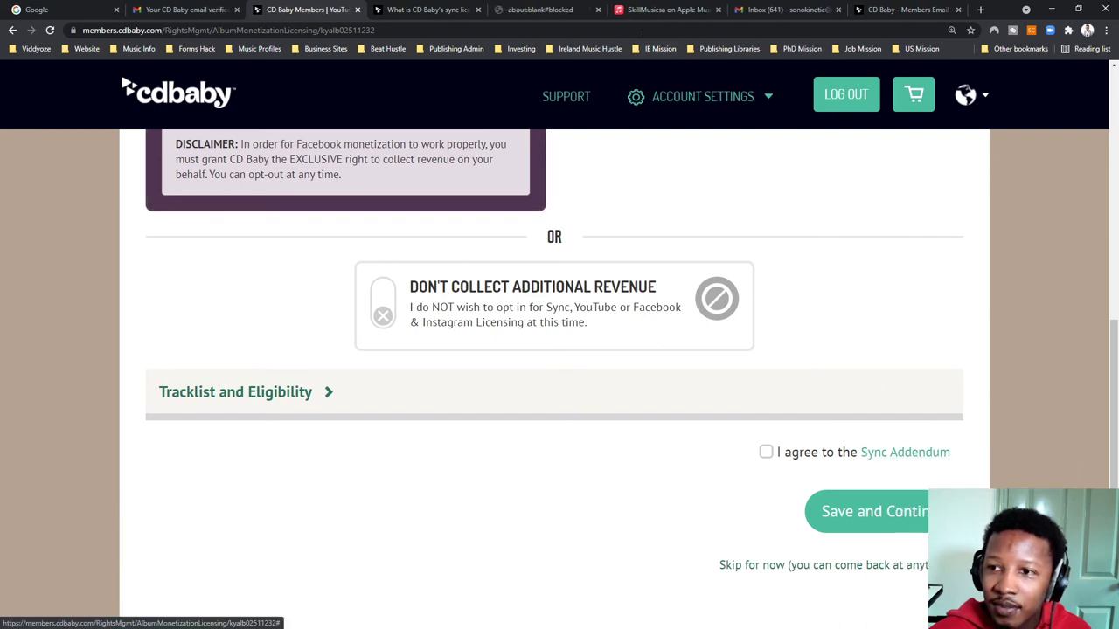
click(542, 10)
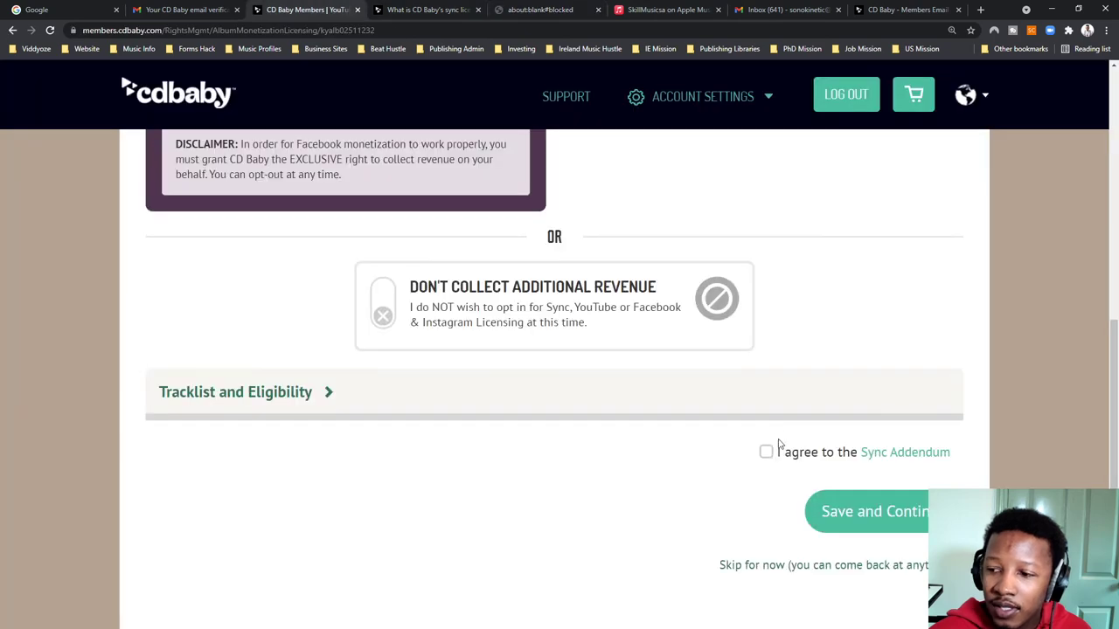
click(888, 453)
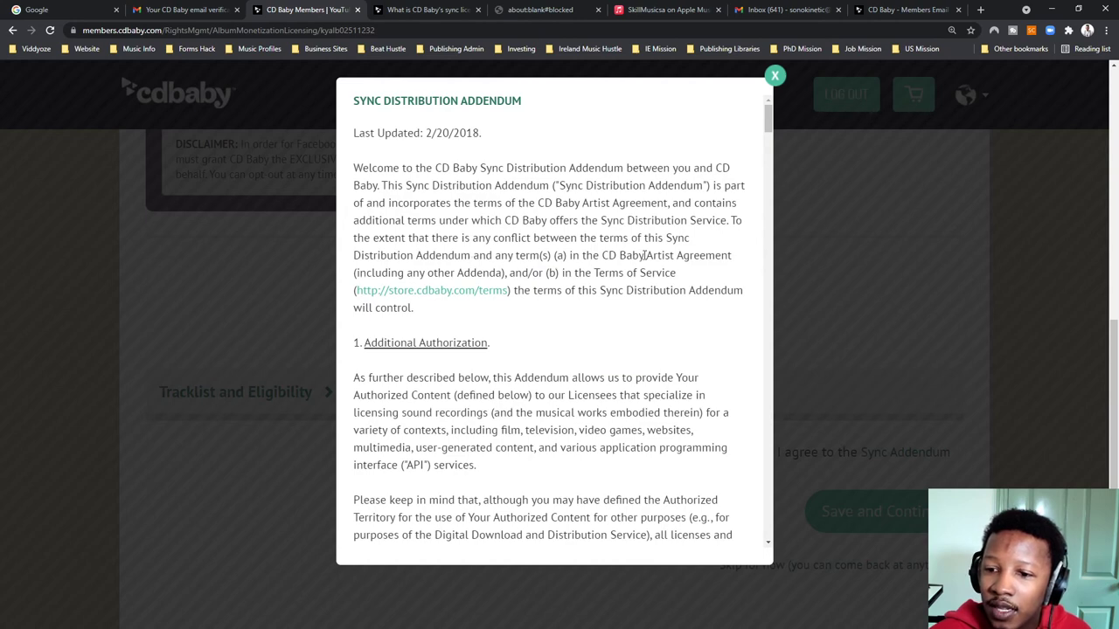
Step: Read the addendum's non-exclusive rights and Content ID terms, then close the terms window
scroll(529, 317, down, 2)
scroll(530, 316, down, 3)
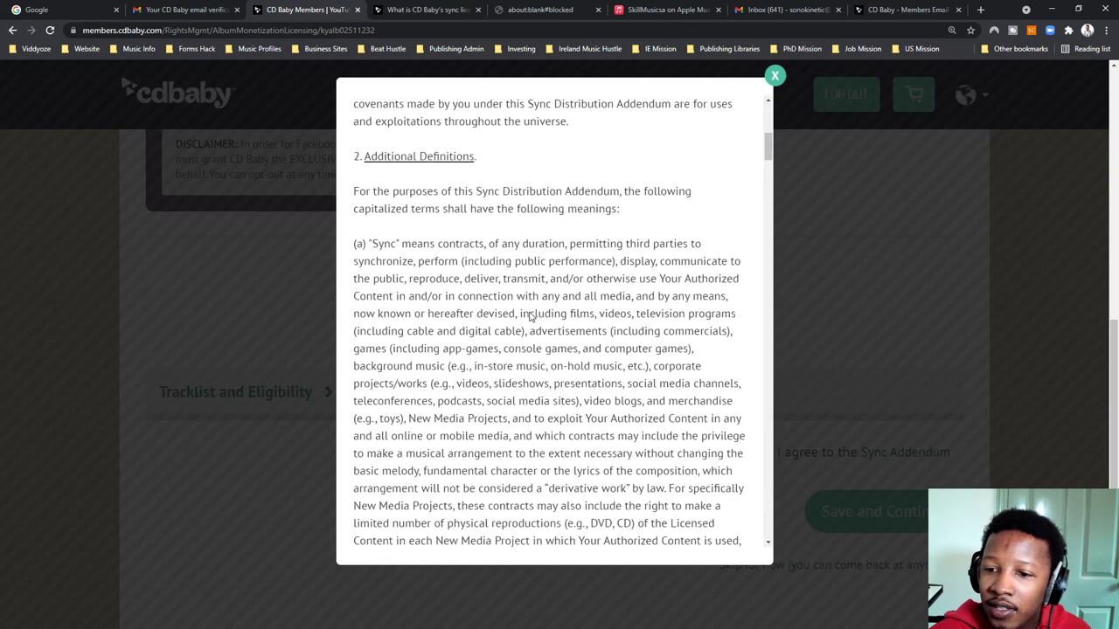
scroll(530, 316, down, 3)
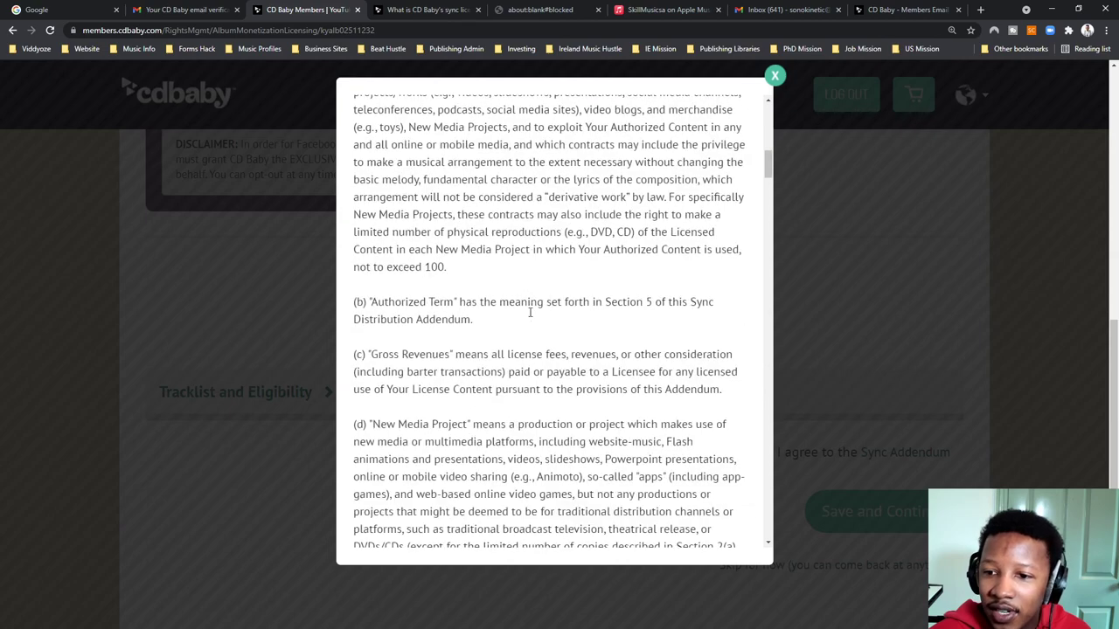
scroll(530, 312, down, 10)
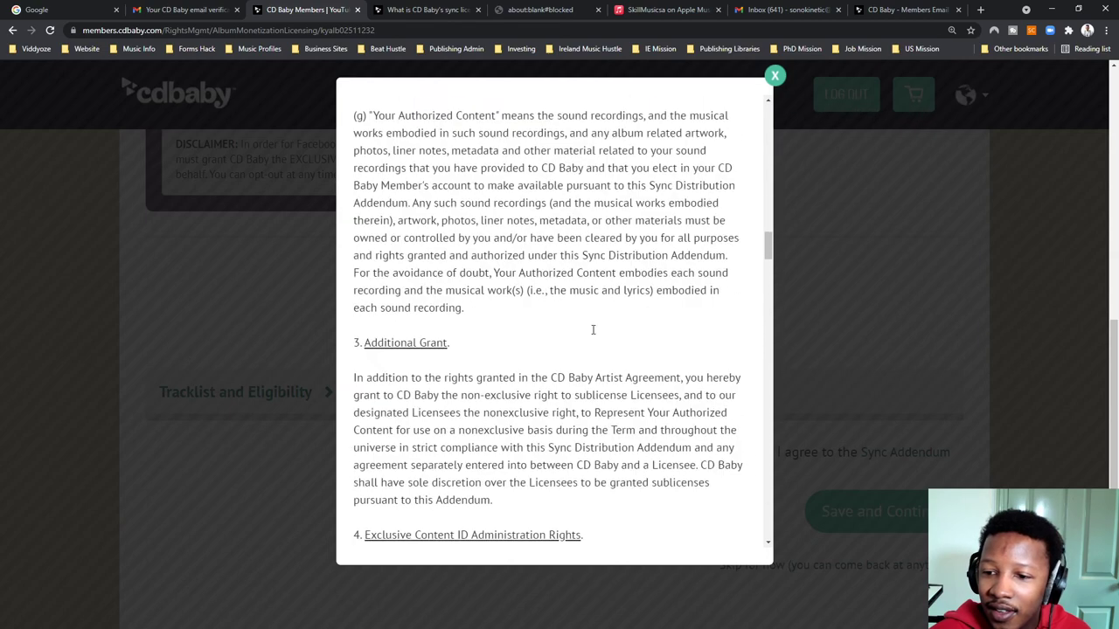
scroll(593, 329, down, 2)
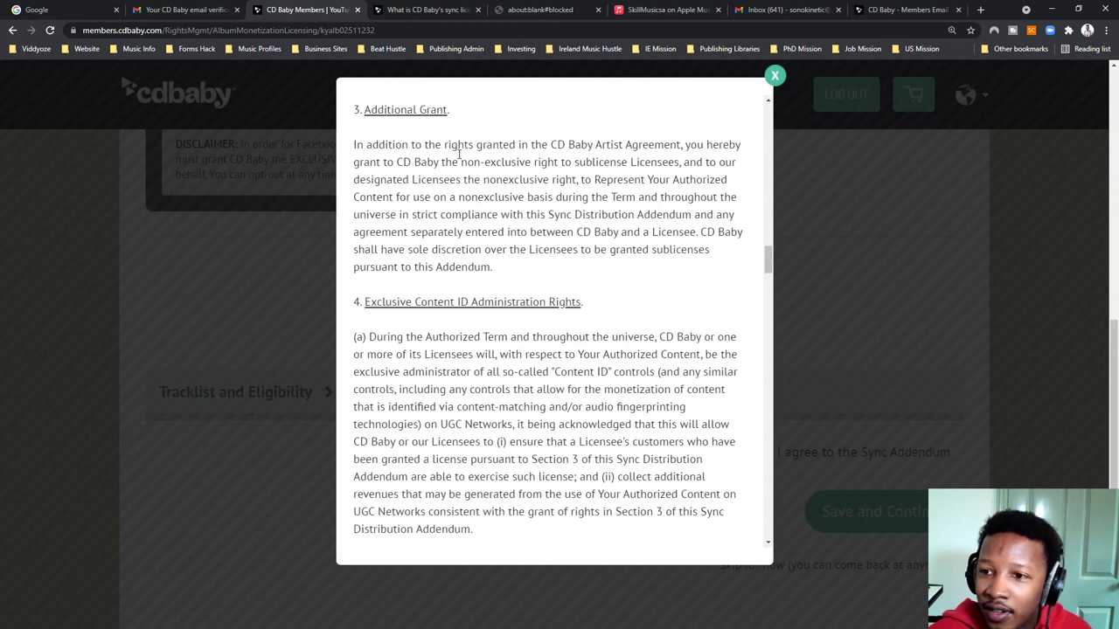
drag(433, 162, 579, 164)
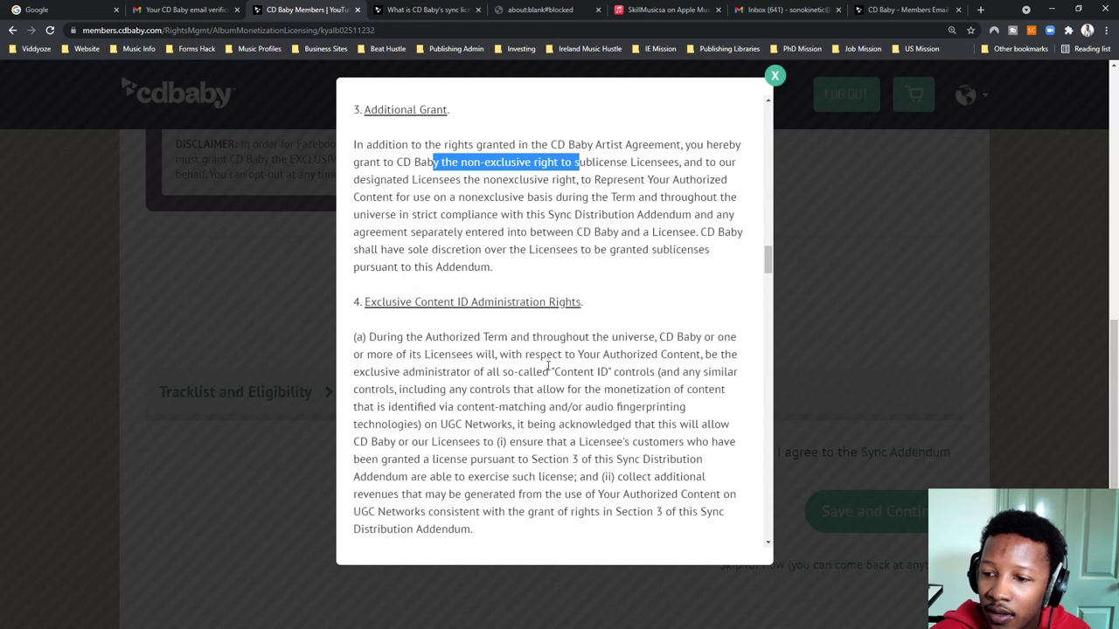
drag(482, 372, 653, 373)
click(638, 416)
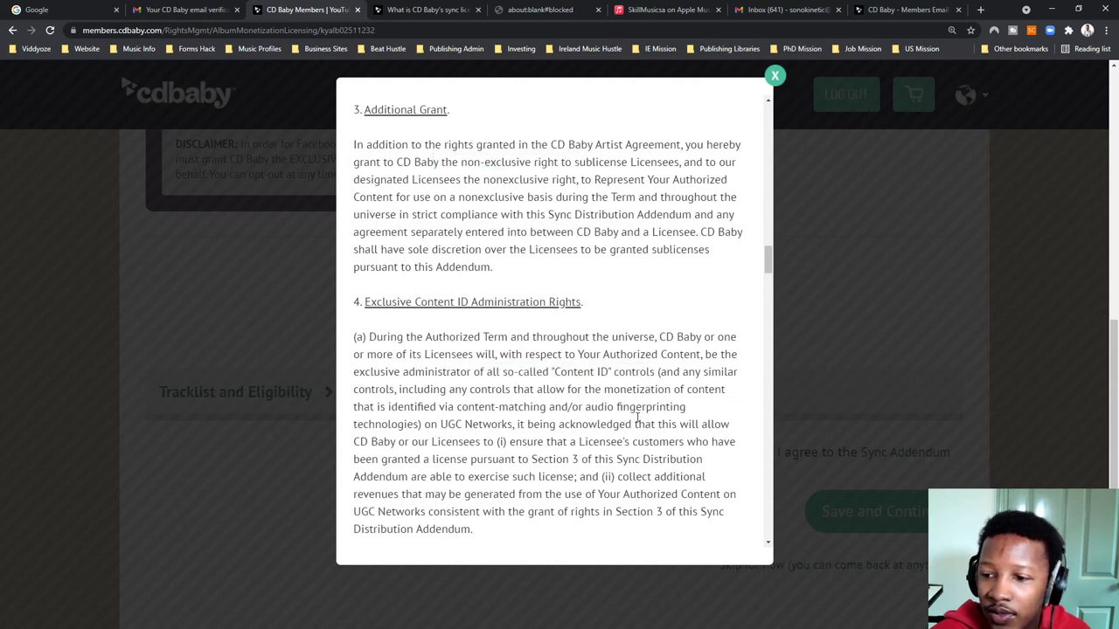
scroll(651, 415, down, 9)
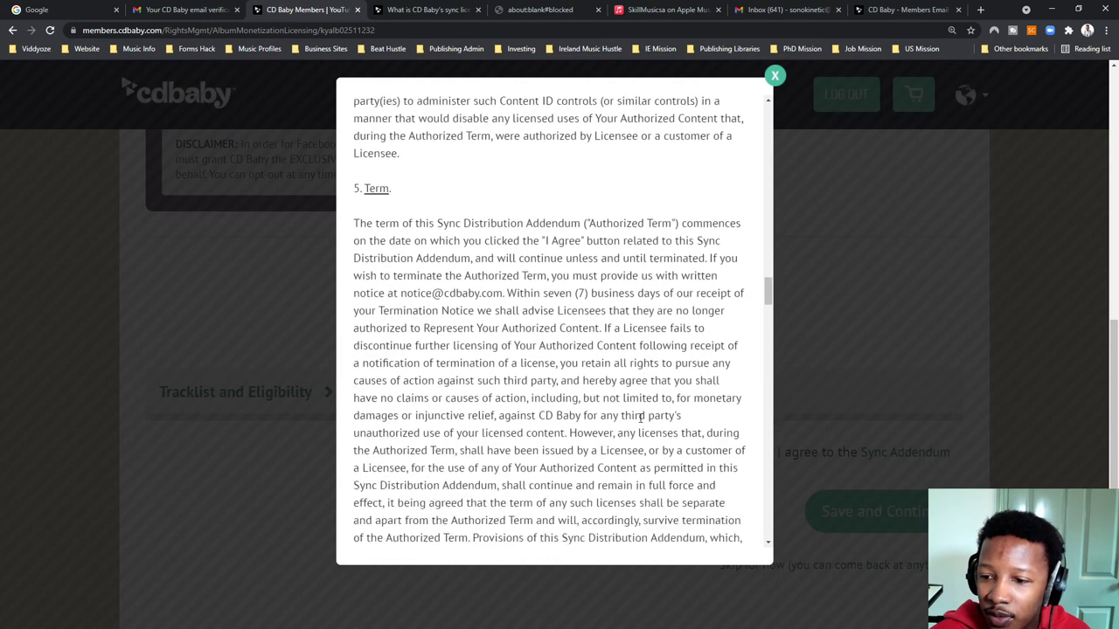
scroll(634, 422, down, 4)
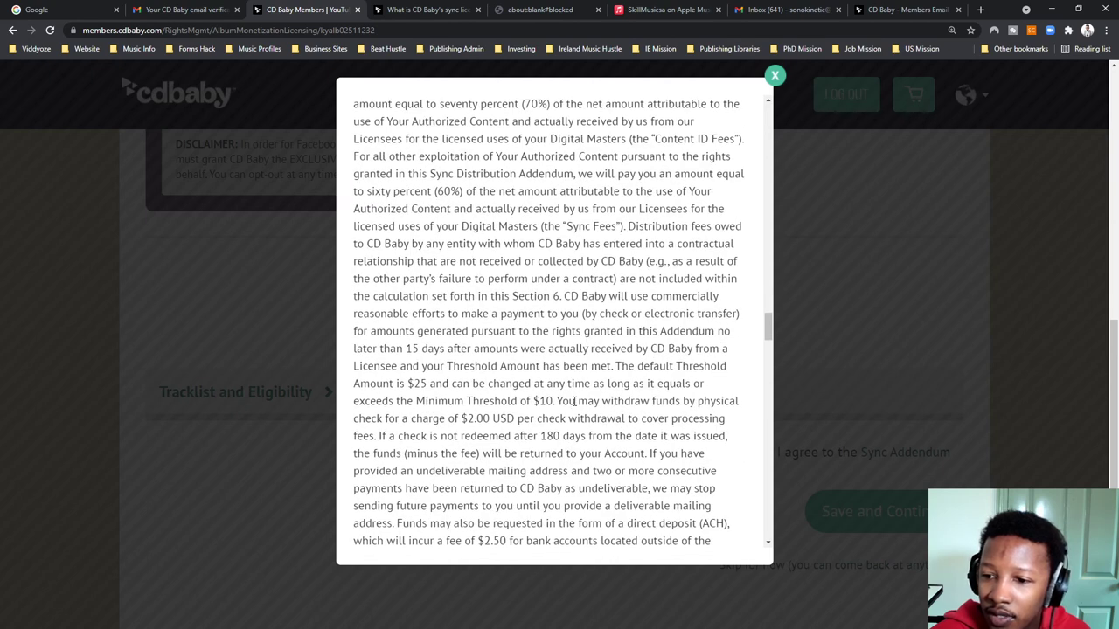
scroll(537, 402, down, 5)
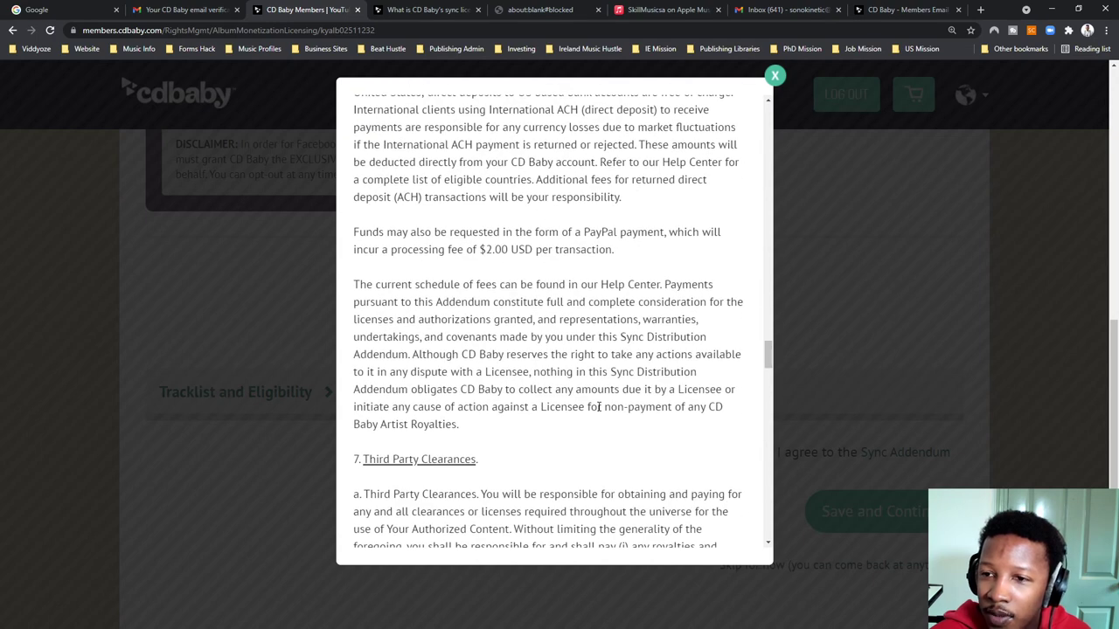
scroll(597, 406, up, 6)
scroll(594, 409, up, 2)
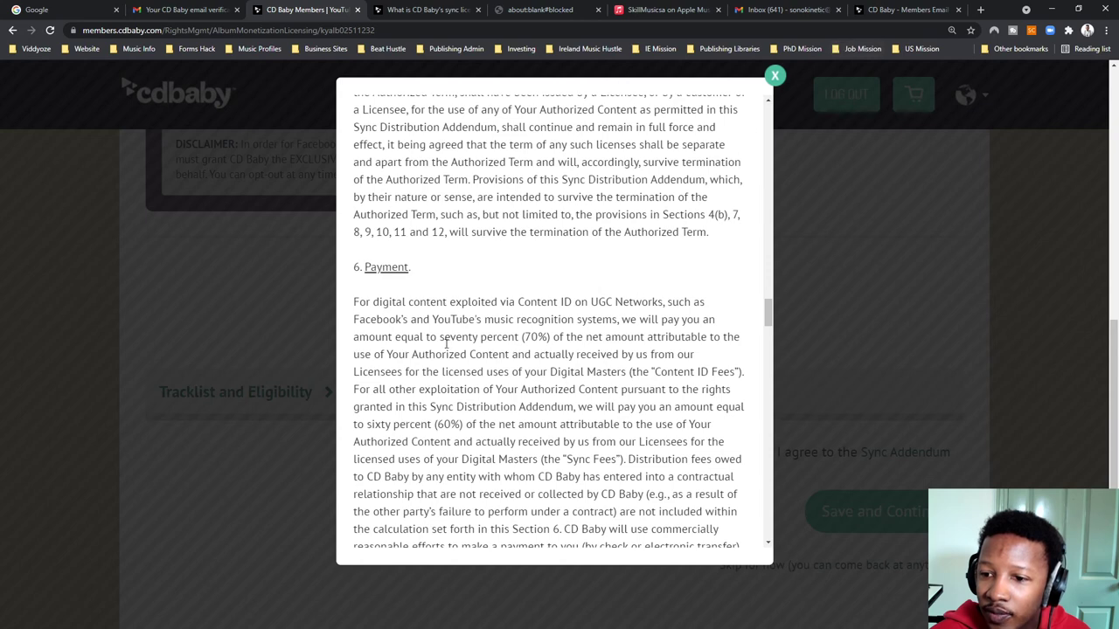
click(774, 75)
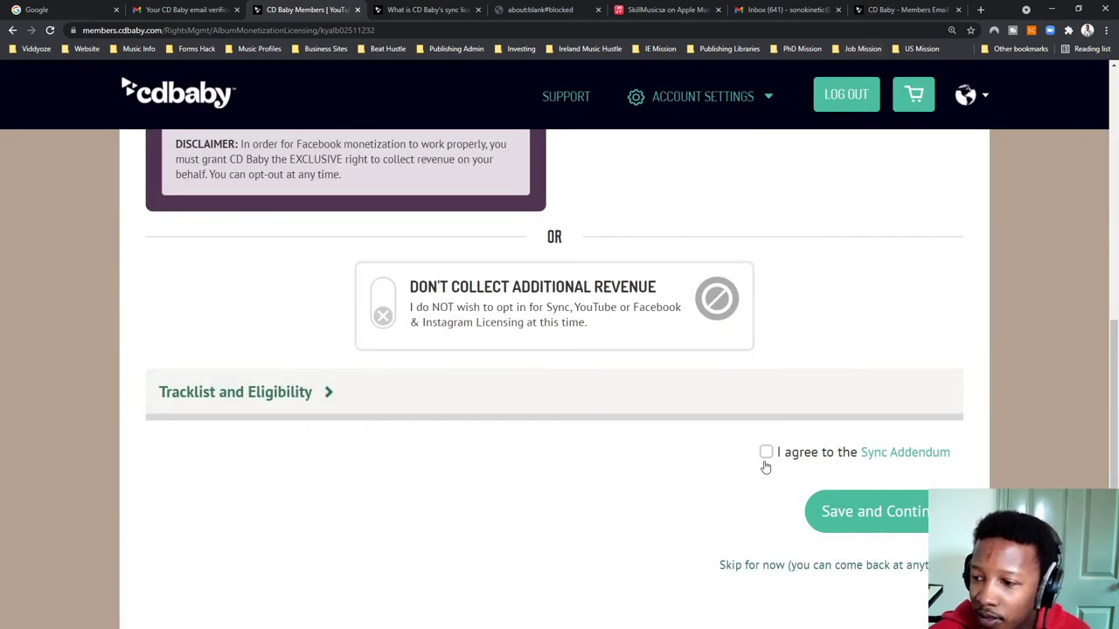
Step: Agree to the Sync Addendum, save the licensing choices, and accept the 30-day delivery notice
click(765, 453)
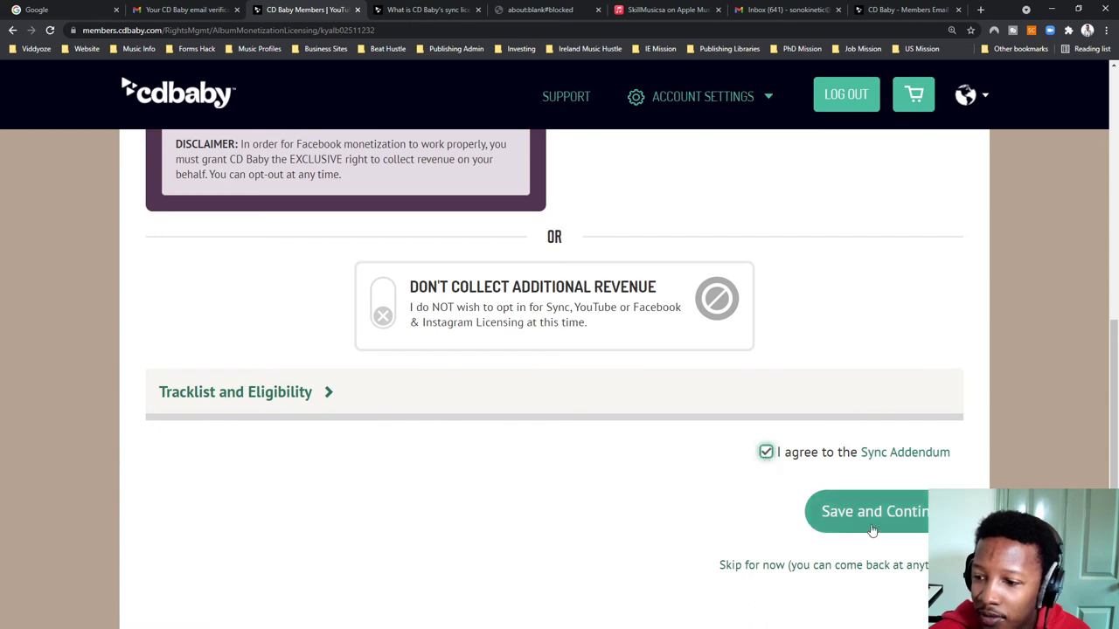
click(844, 514)
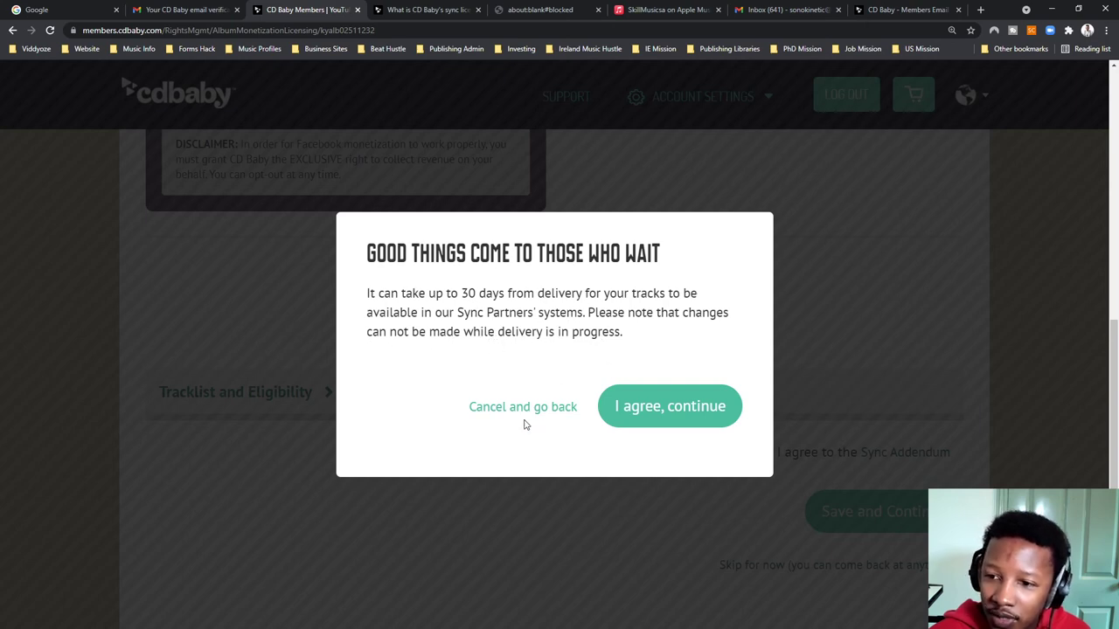
click(623, 424)
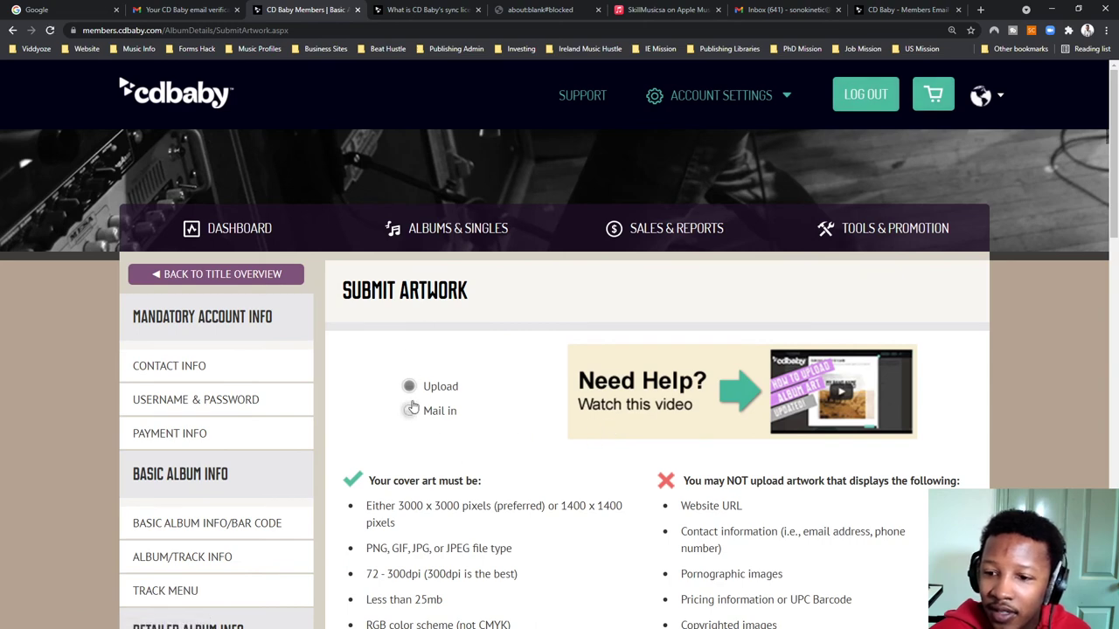
scroll(501, 467, down, 1)
scroll(501, 467, down, 2)
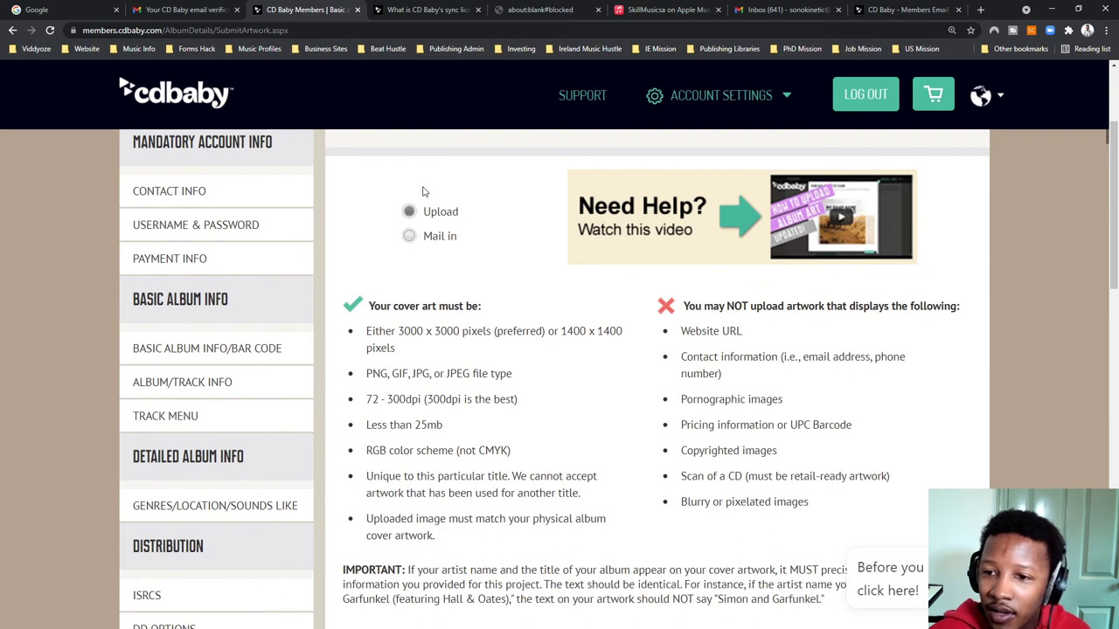
scroll(455, 368, down, 3)
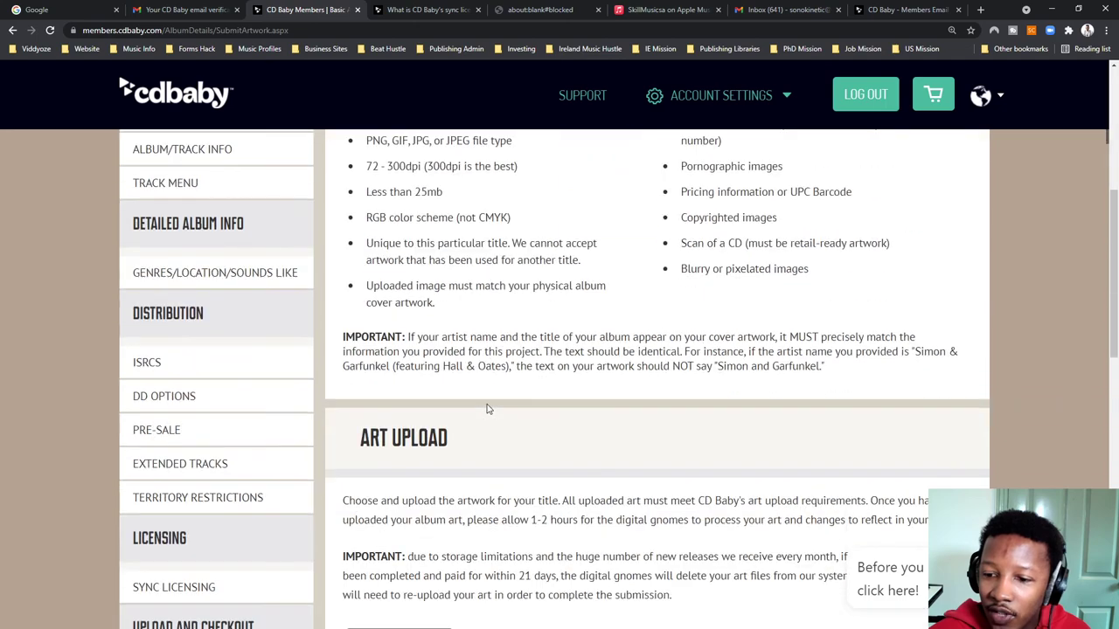
scroll(488, 409, down, 3)
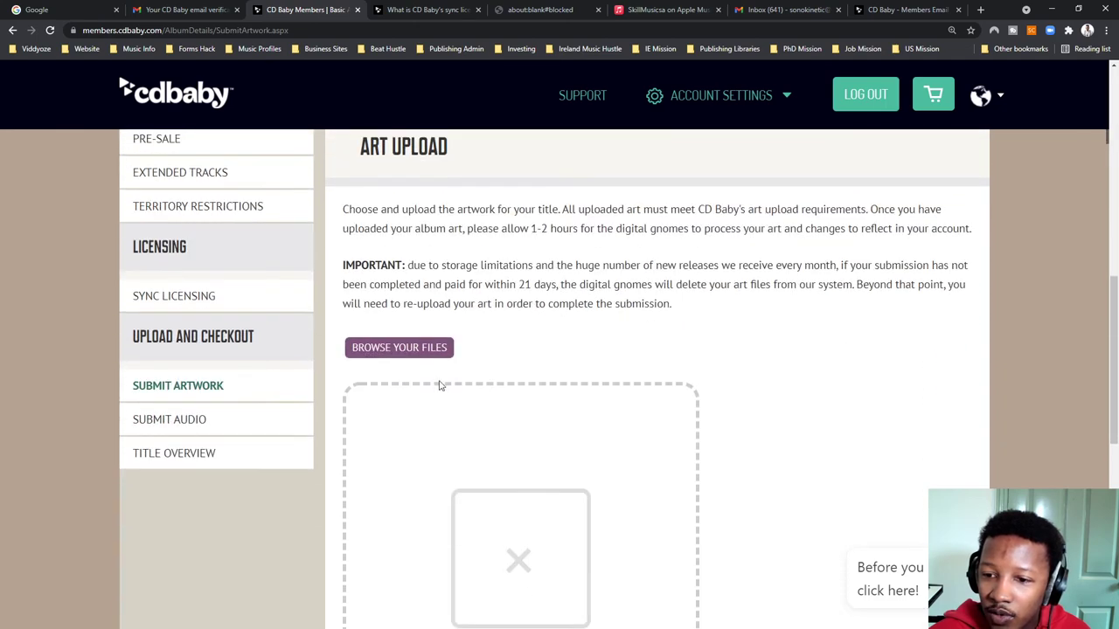
scroll(552, 335, up, 8)
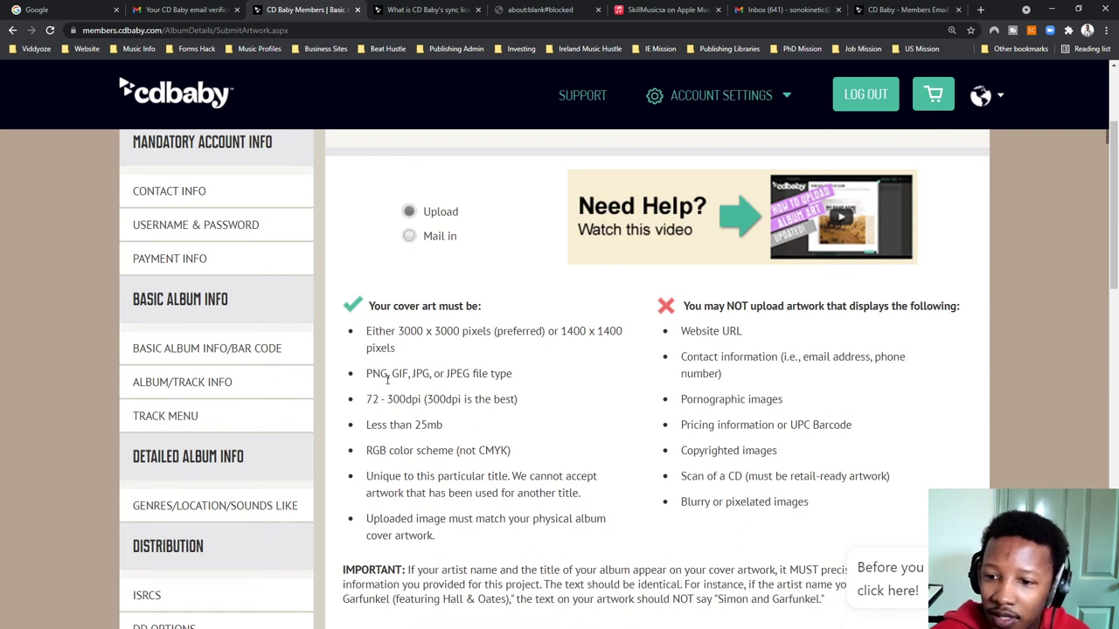
drag(367, 374, 487, 399)
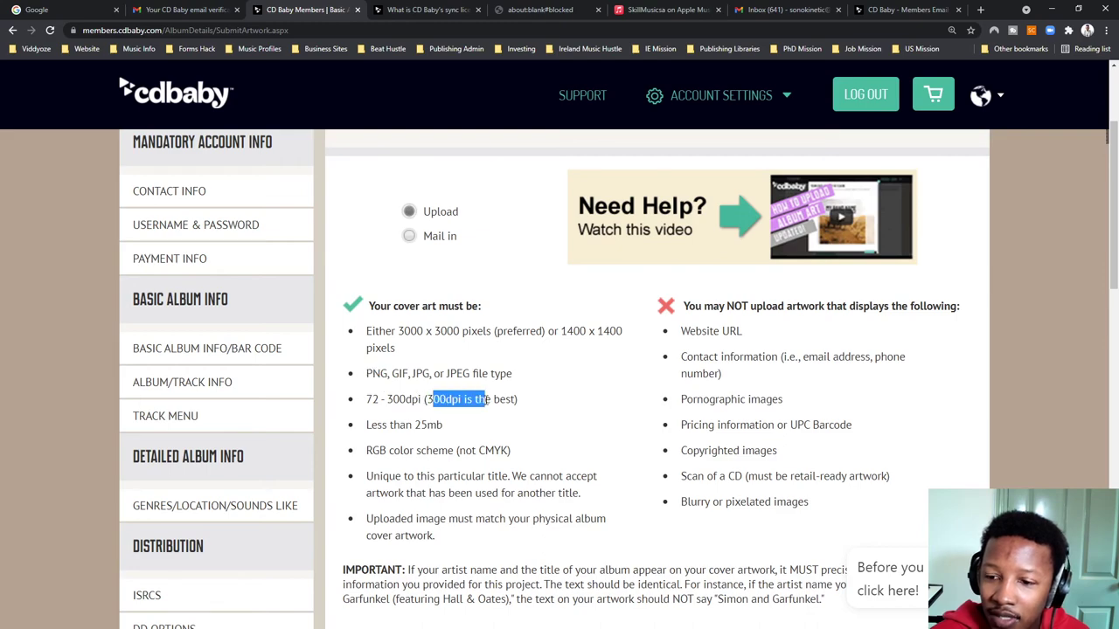
scroll(472, 433, down, 3)
scroll(467, 437, down, 3)
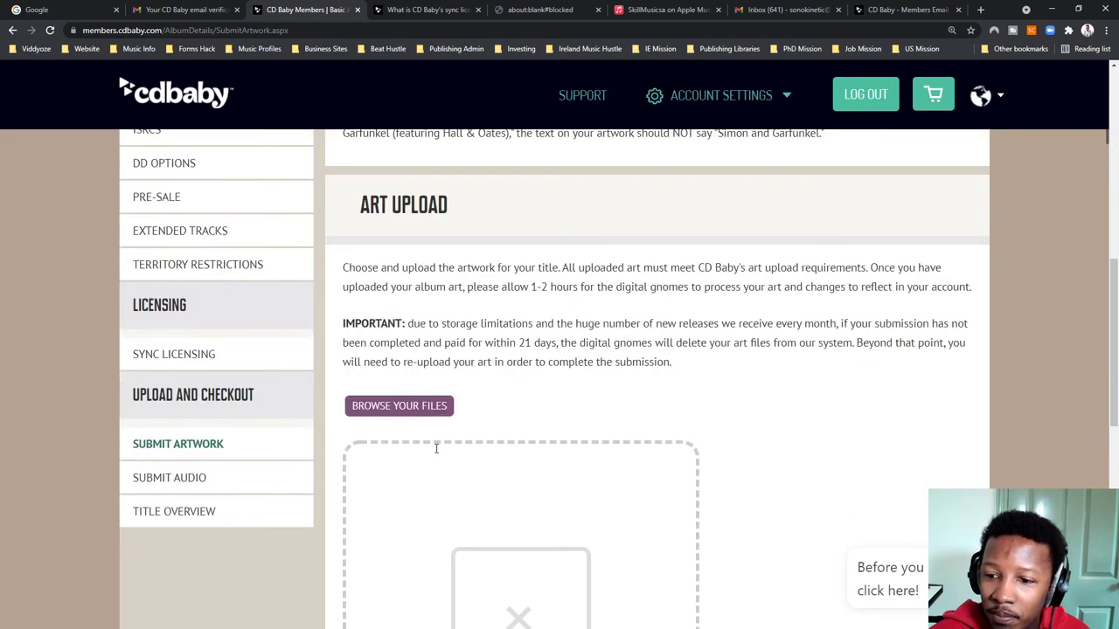
scroll(437, 449, up, 6)
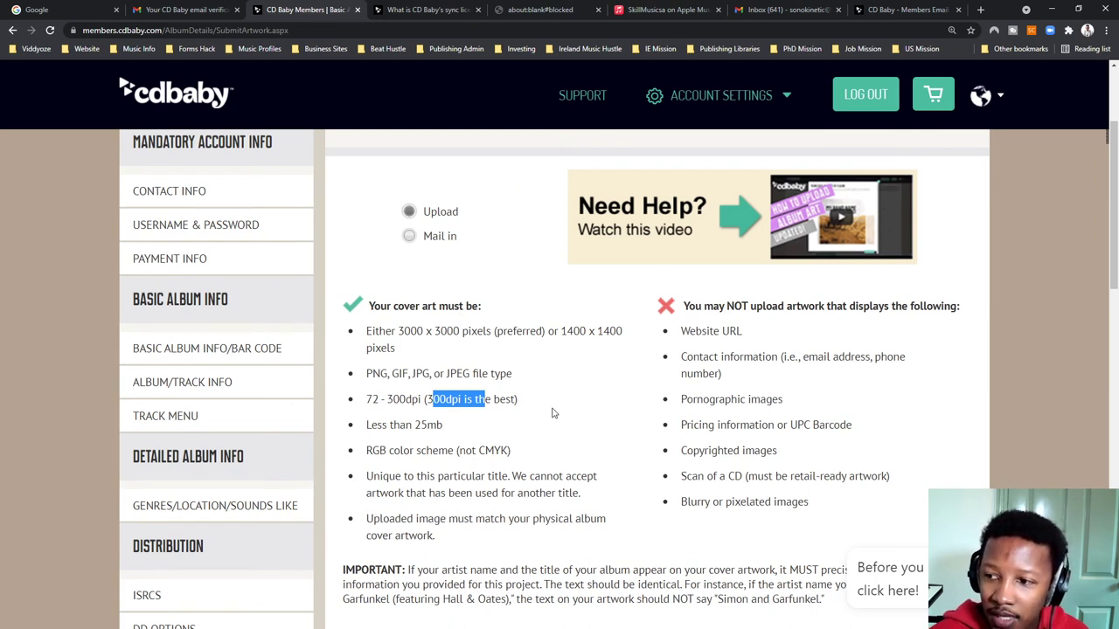
drag(682, 329, 741, 480)
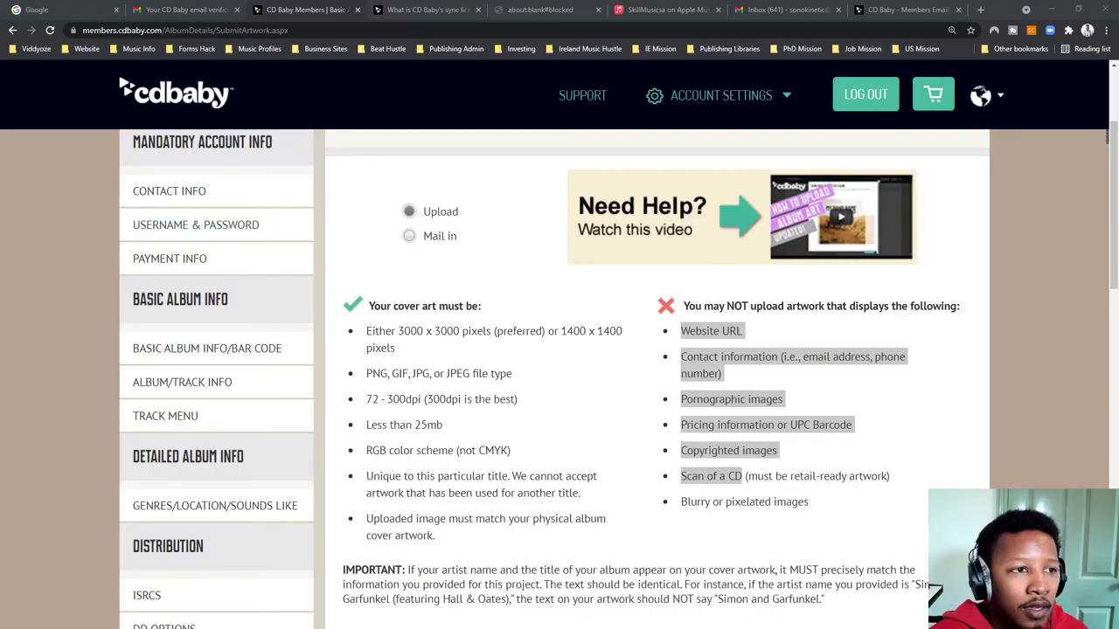
Step: Open JOAPAWTEP2_Option 2_3000x3000.png from 16. JOAPAWTEP2 > 01. Artwork > 00. Drafts in Photos
key(alt+Tab)
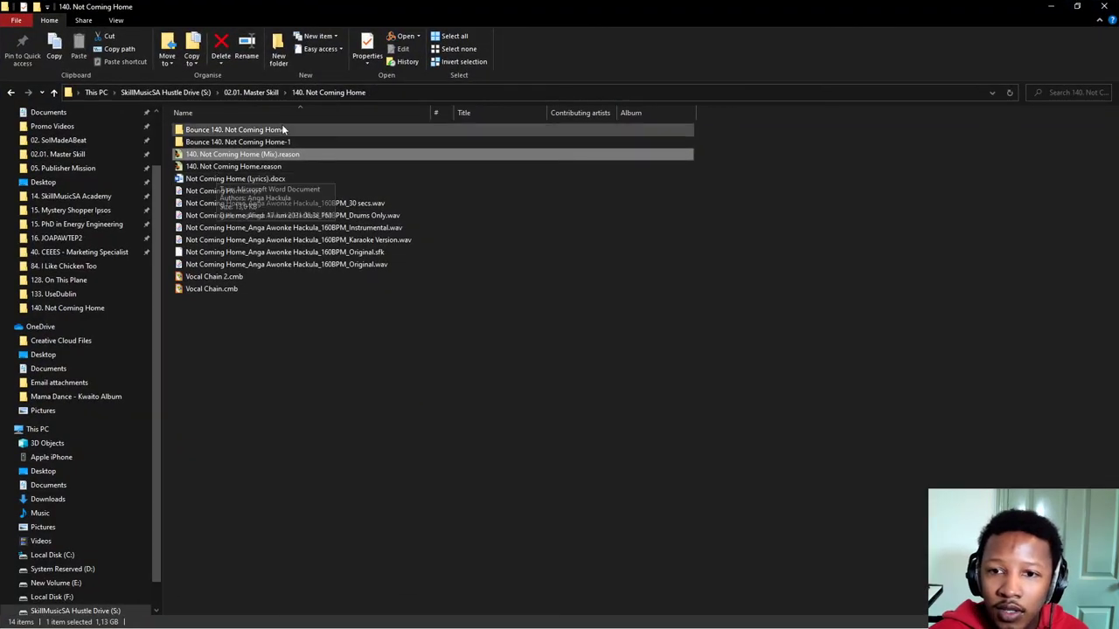
click(56, 238)
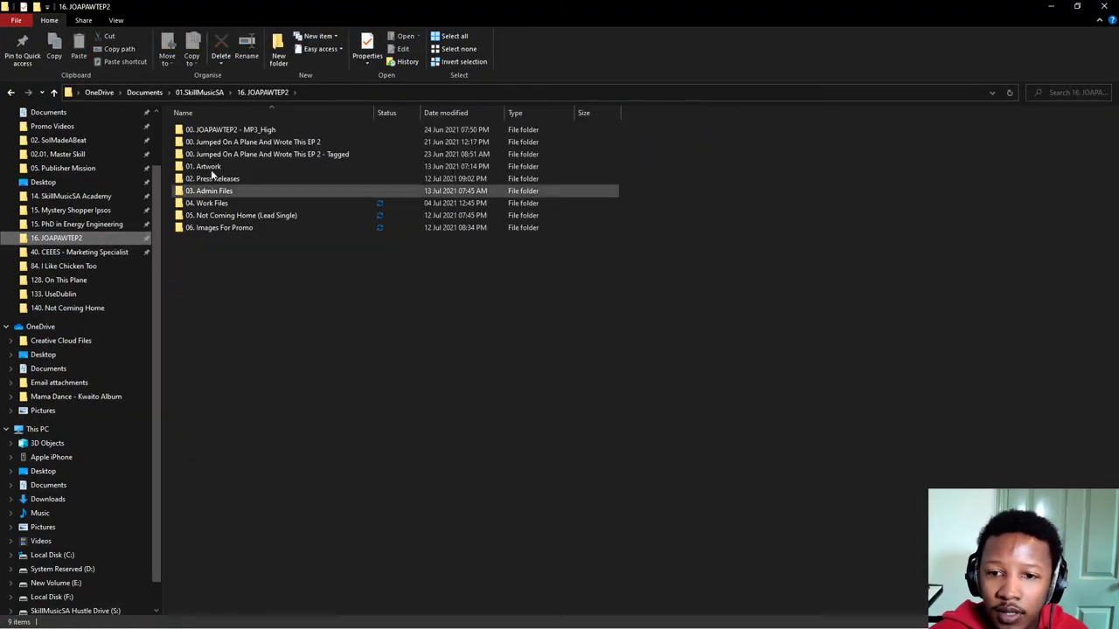
click(215, 171)
double_click(217, 170)
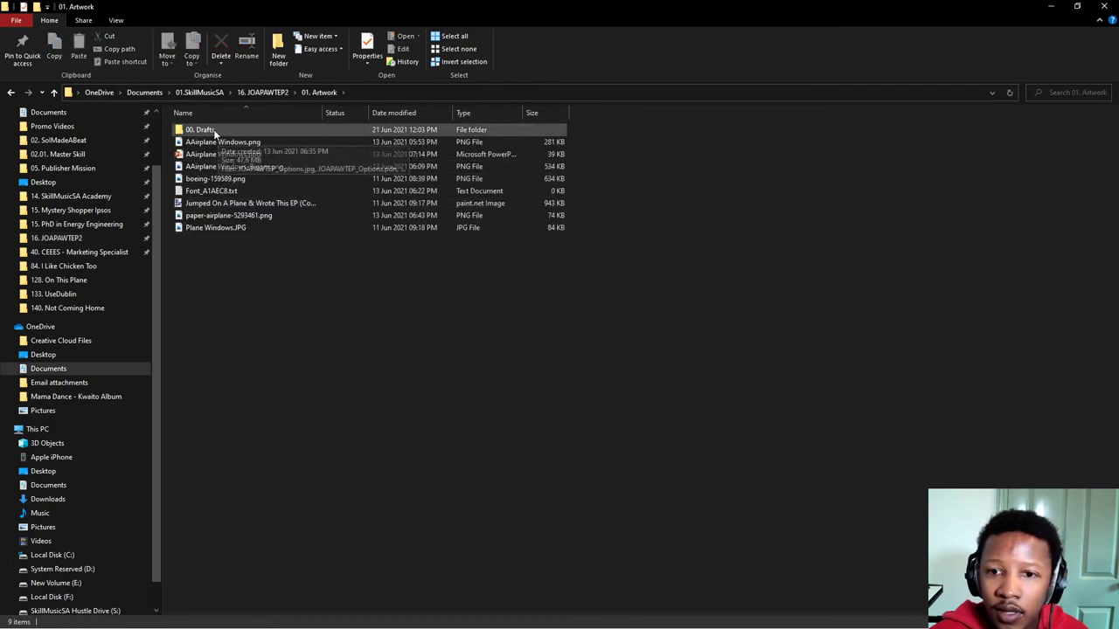
double_click(215, 131)
click(279, 220)
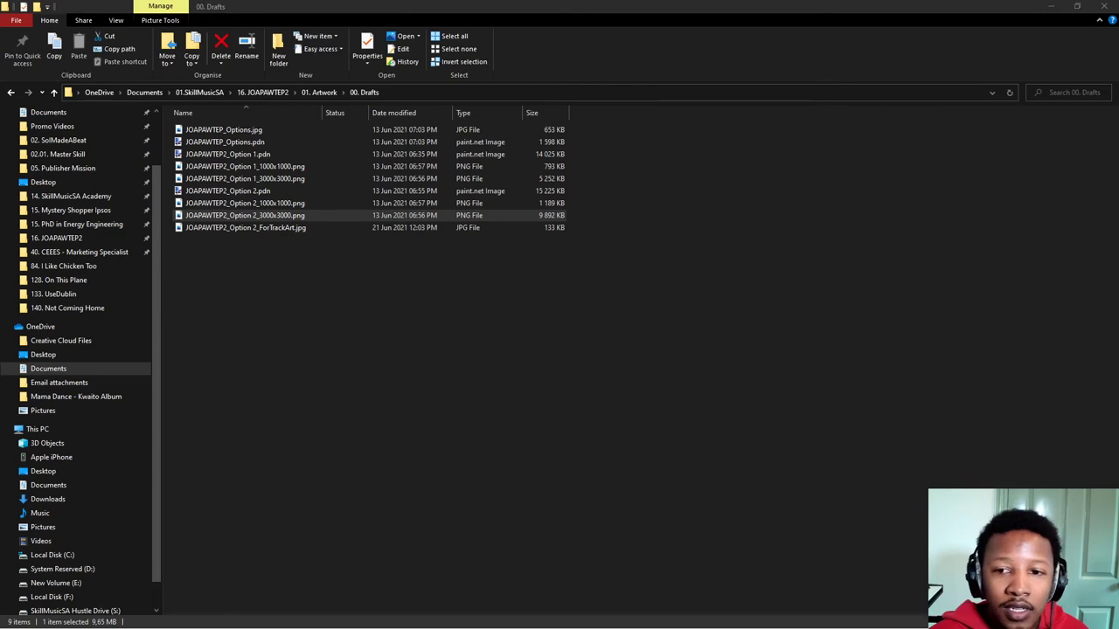
key(Return)
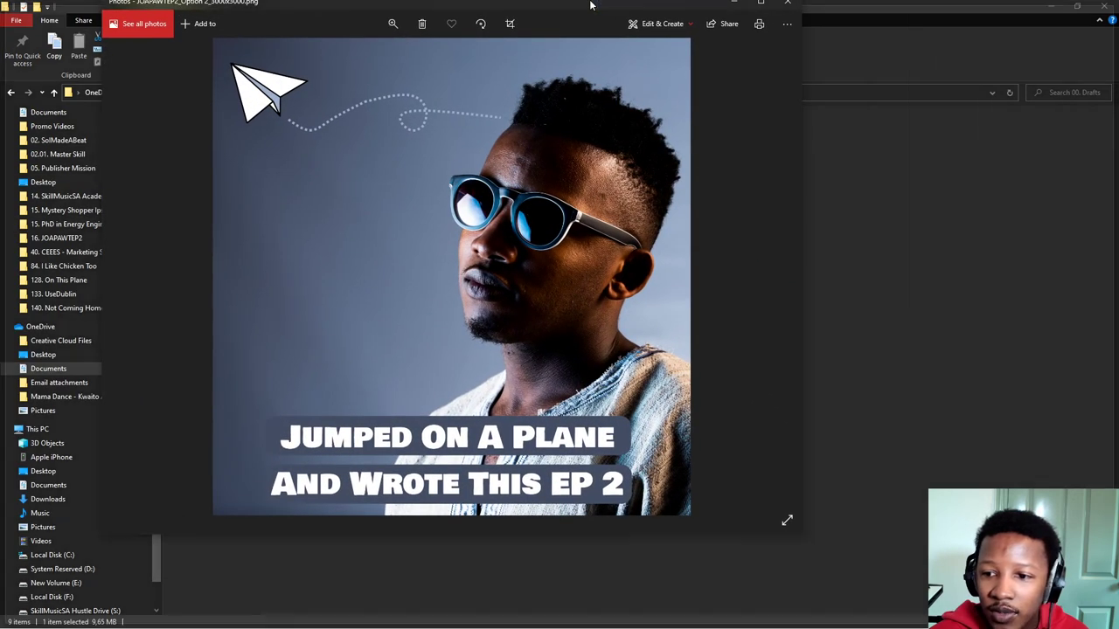
Step: Maximize Windows Photos to inspect the EP cover art full size, then minimize it
double_click(590, 5)
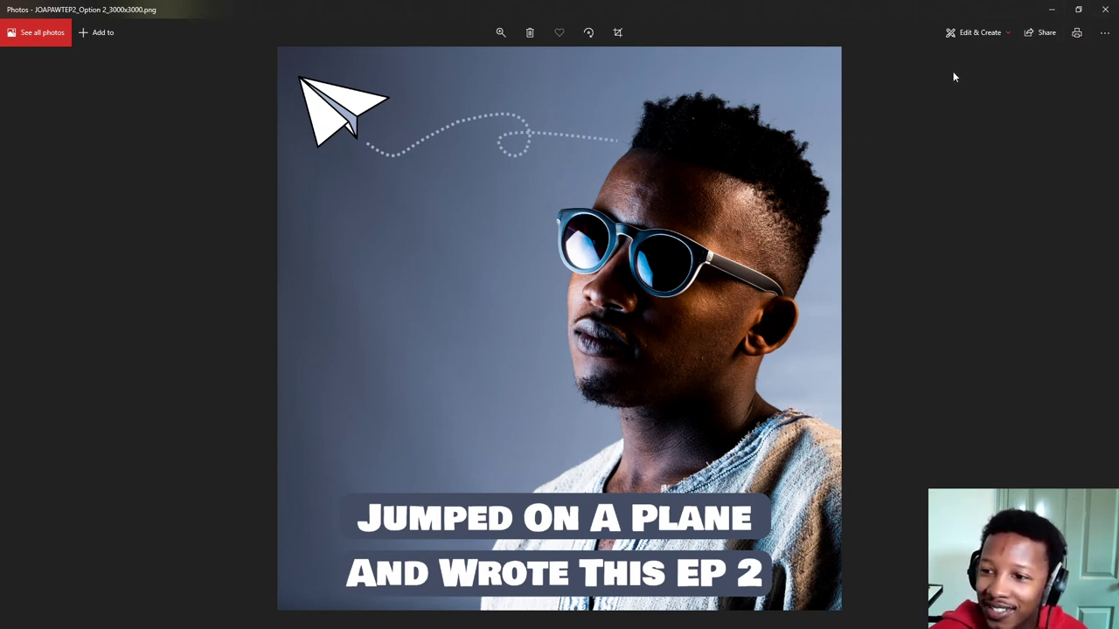
click(1050, 15)
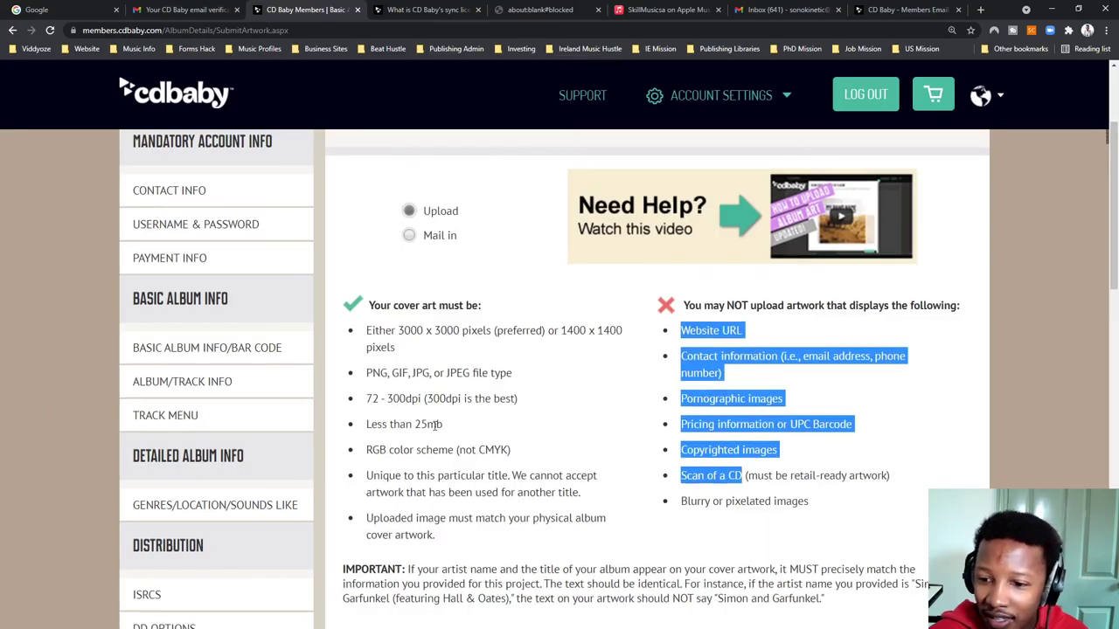
Step: Drag JOAPAWTEP2_Option 2_3000x3000.png from File Explorer onto the Art Upload drop box
scroll(434, 423, down, 5)
scroll(456, 453, down, 3)
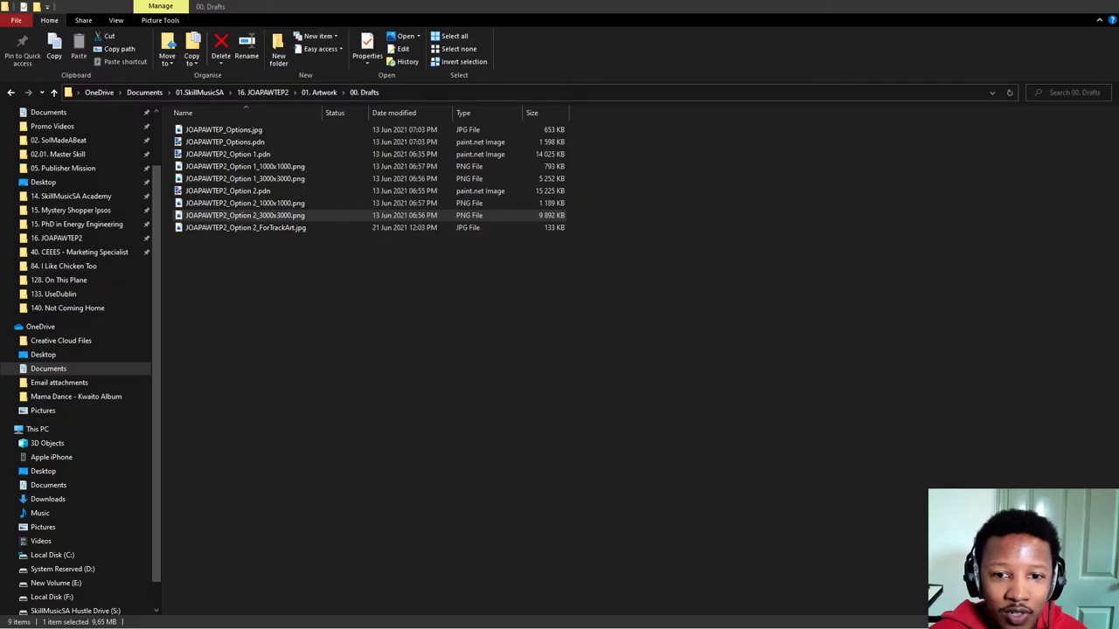
click(469, 6)
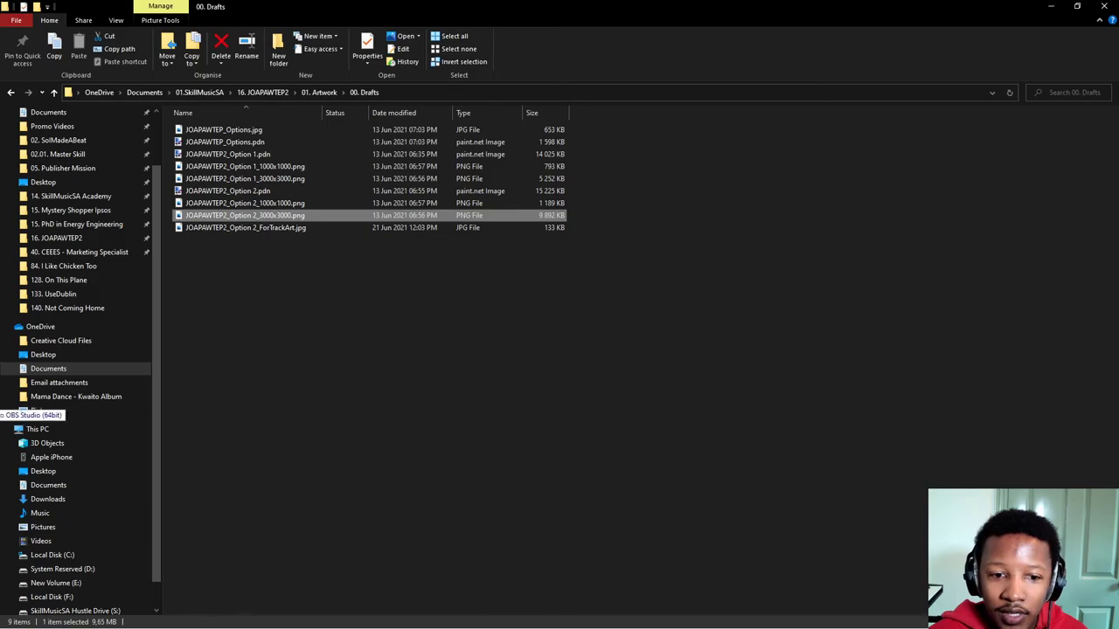
drag(1, 415, 564, 397)
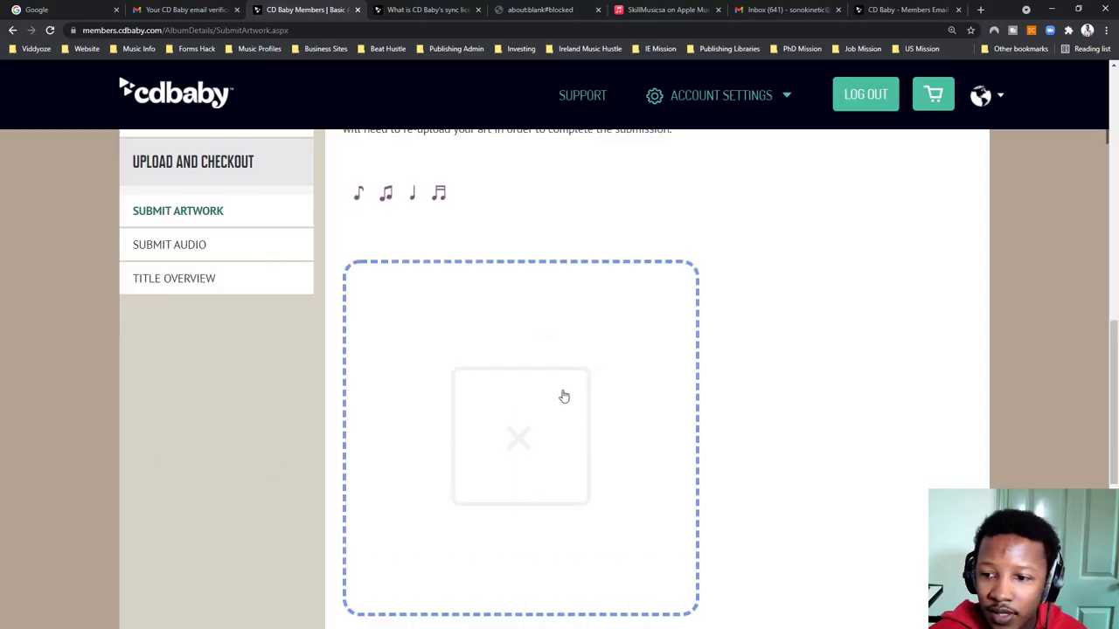
Step: Check that the page confirms the album art has been uploaded
scroll(564, 397, up, 2)
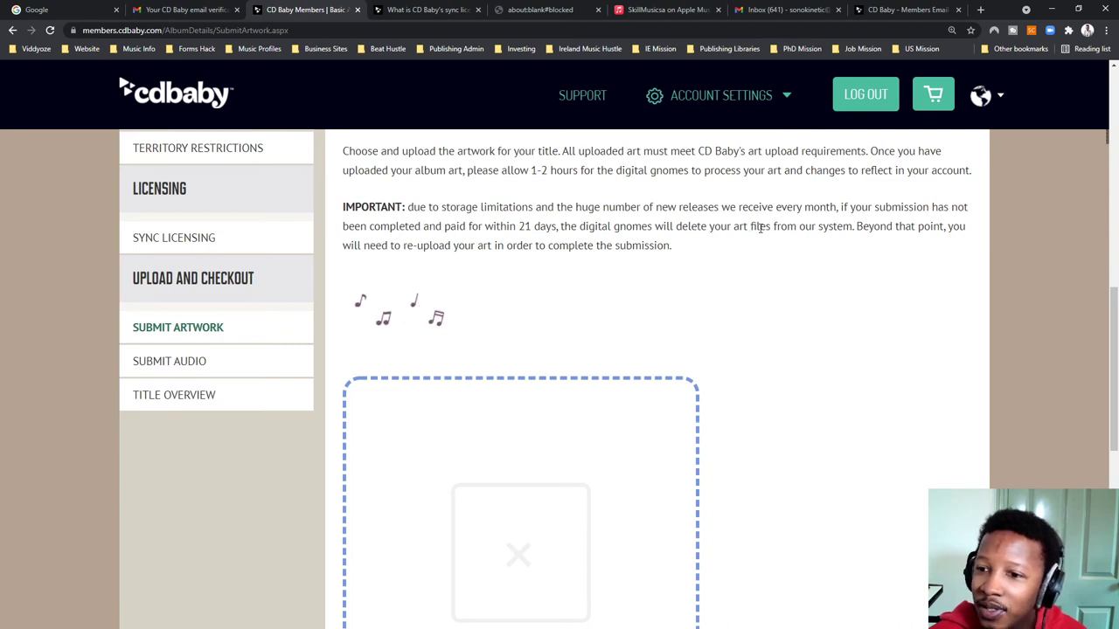
scroll(615, 272, down, 3)
scroll(616, 289, up, 3)
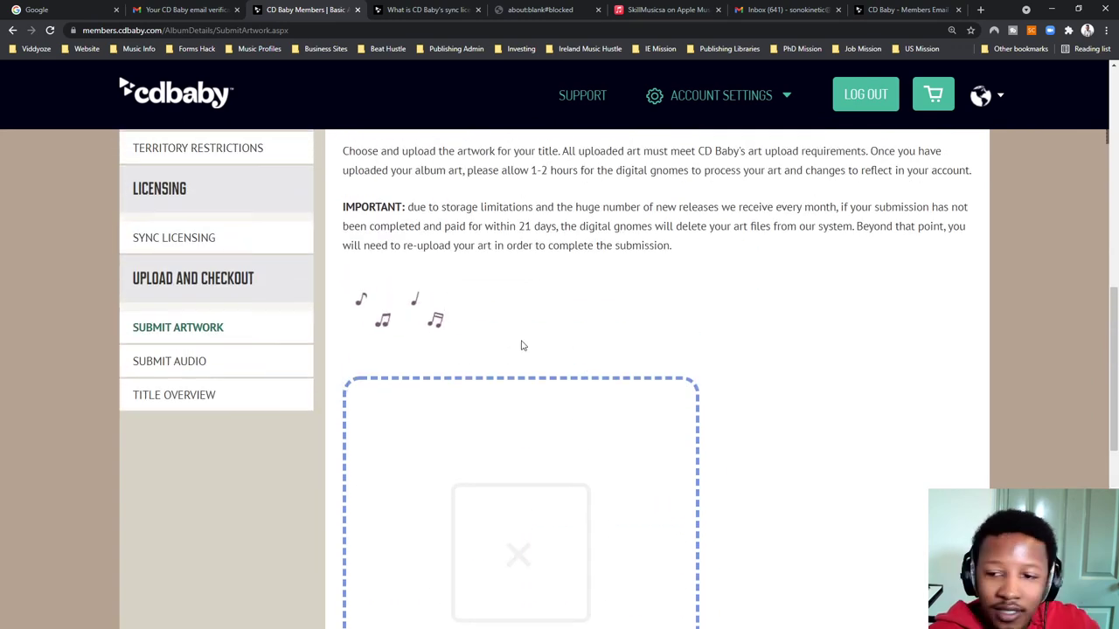
scroll(521, 345, down, 3)
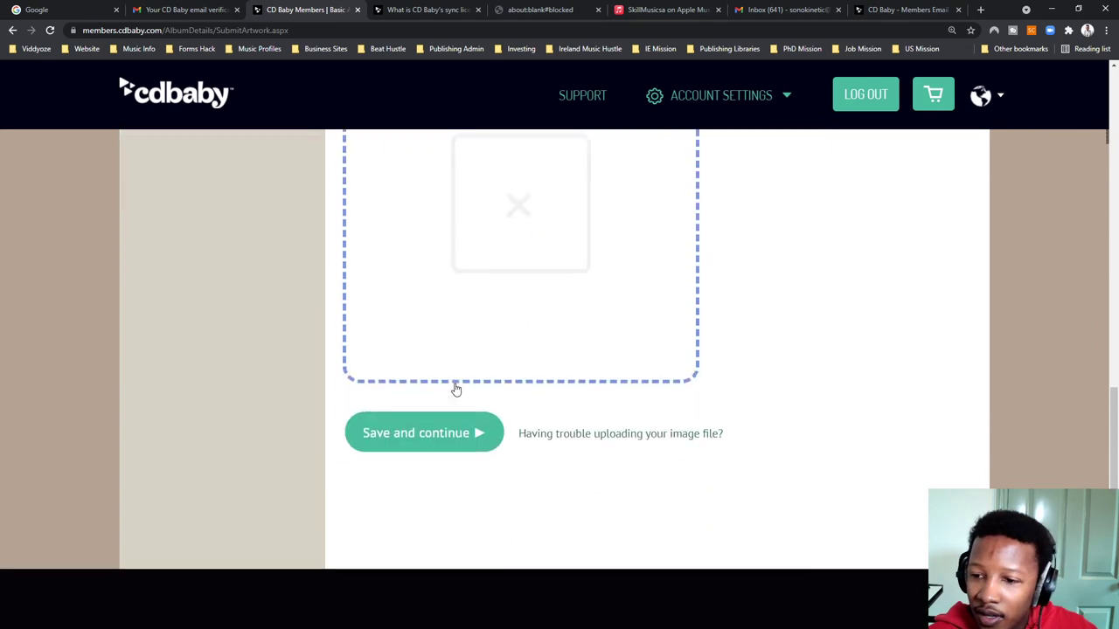
scroll(476, 401, up, 2)
scroll(506, 413, up, 5)
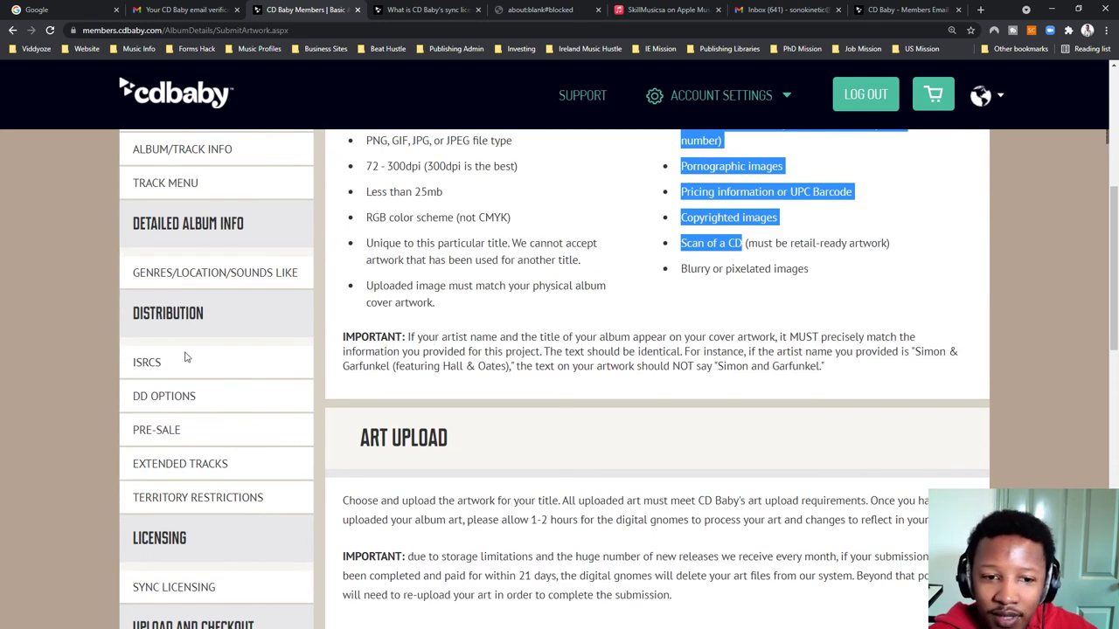
key(alt+Tab)
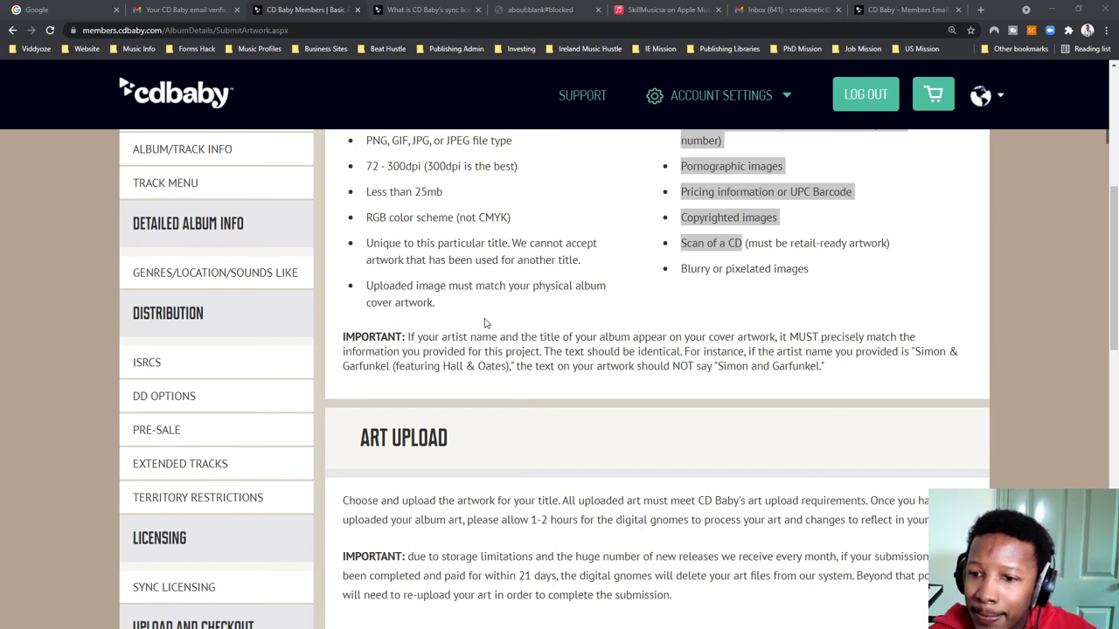
scroll(482, 322, down, 4)
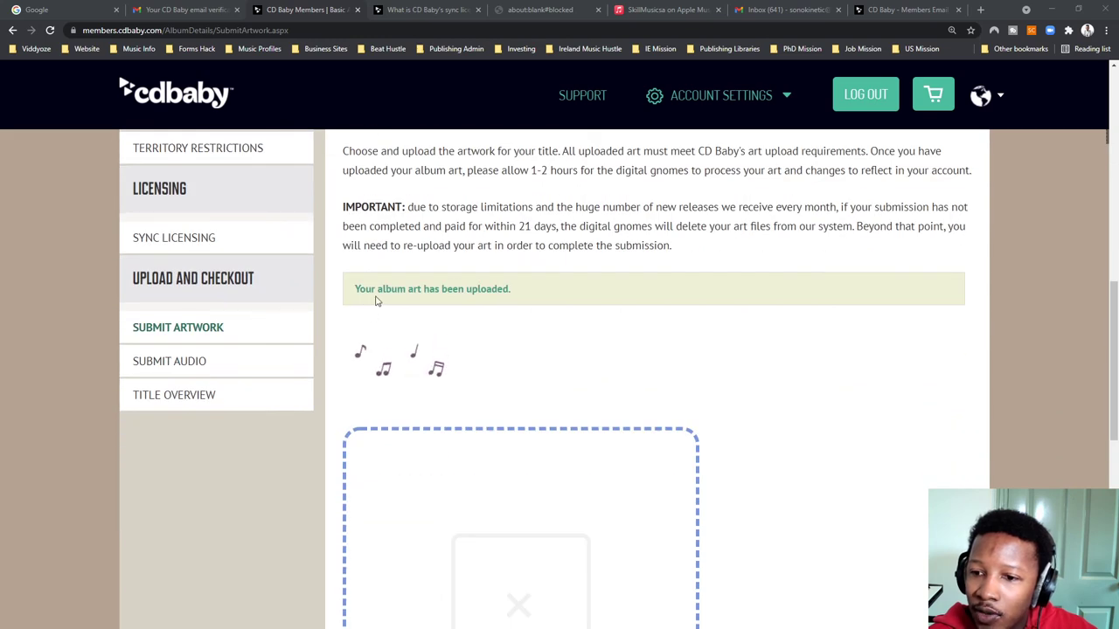
scroll(600, 338, down, 4)
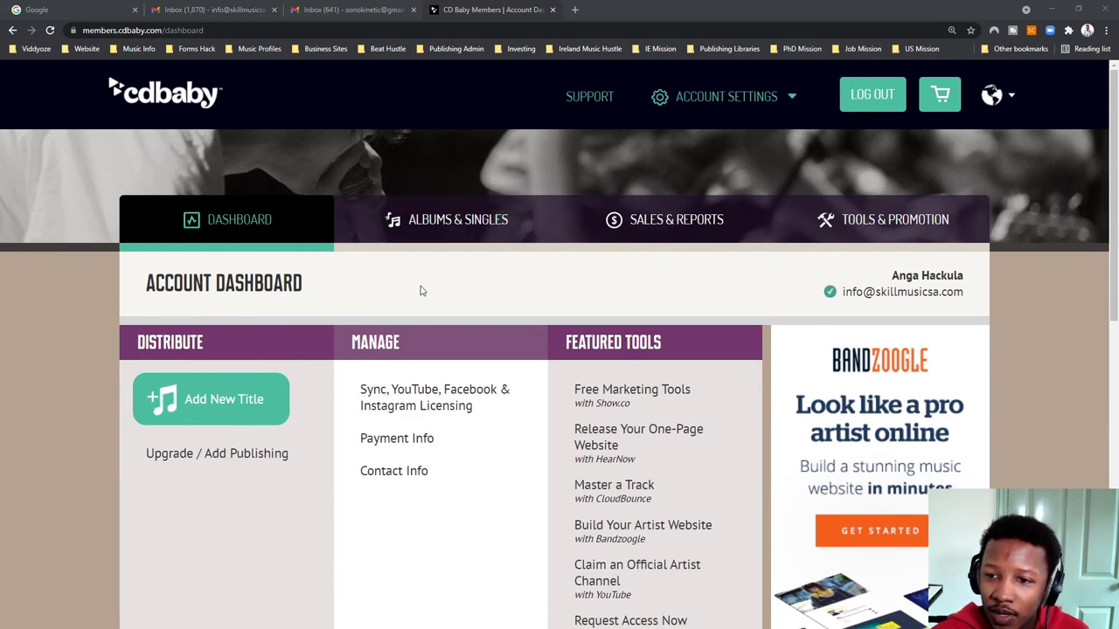
Step: Open the unpaid 'Jumped on a Plane and Wrote This EP 2' overview from Albums & Singles
click(411, 225)
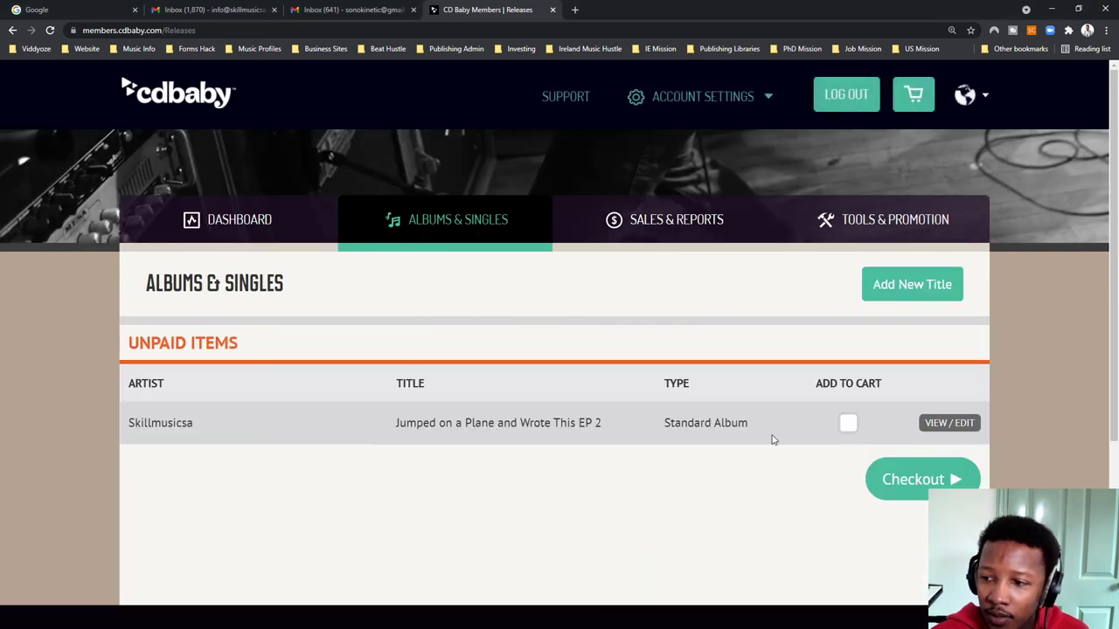
click(934, 427)
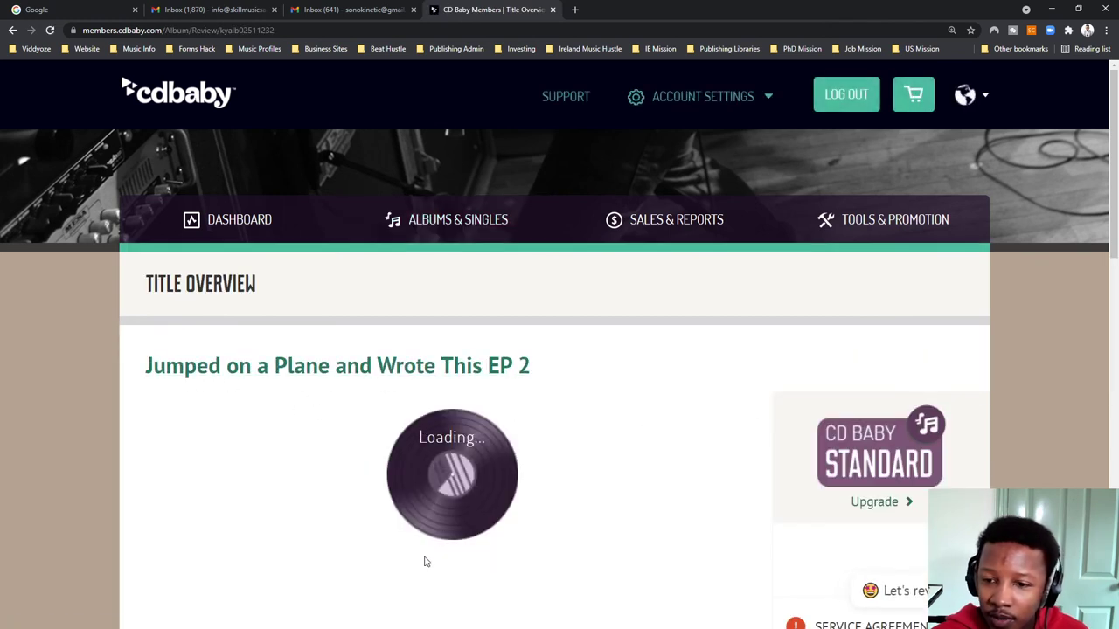
scroll(481, 531, down, 3)
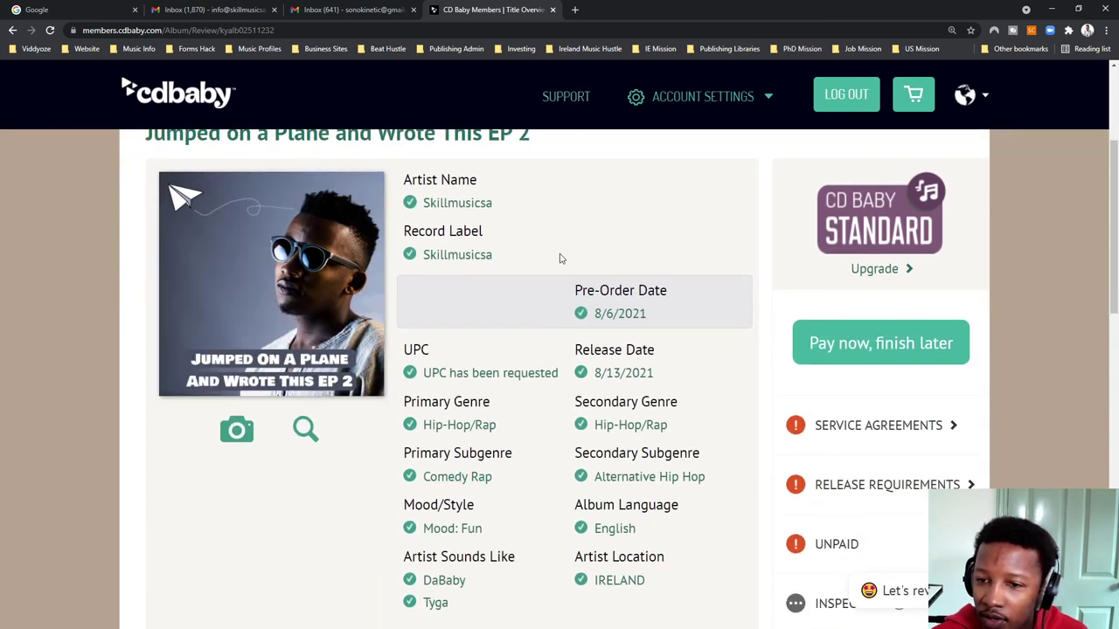
scroll(577, 288, down, 3)
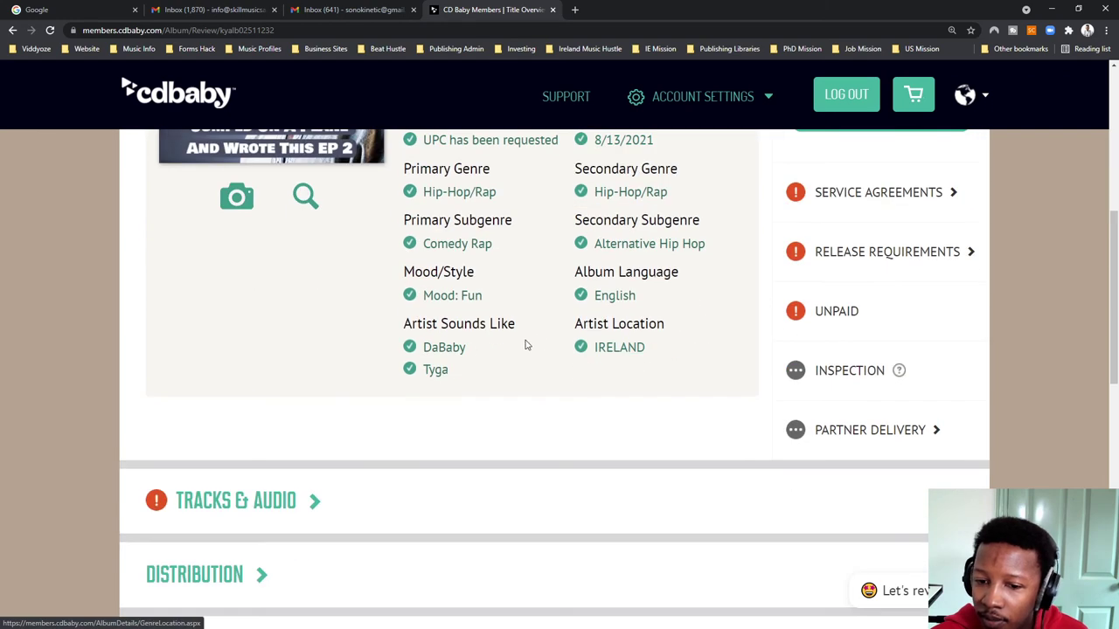
scroll(576, 356, up, 2)
scroll(578, 352, down, 2)
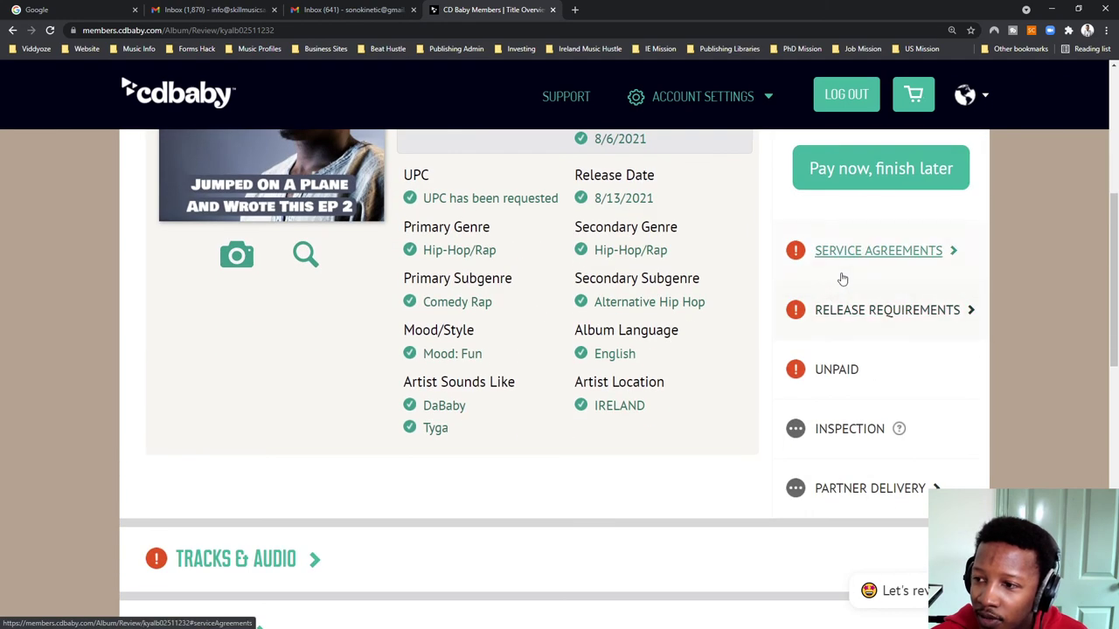
Step: Expand Tracks & Audio and go to the Add/Edit Audio upload page
click(754, 283)
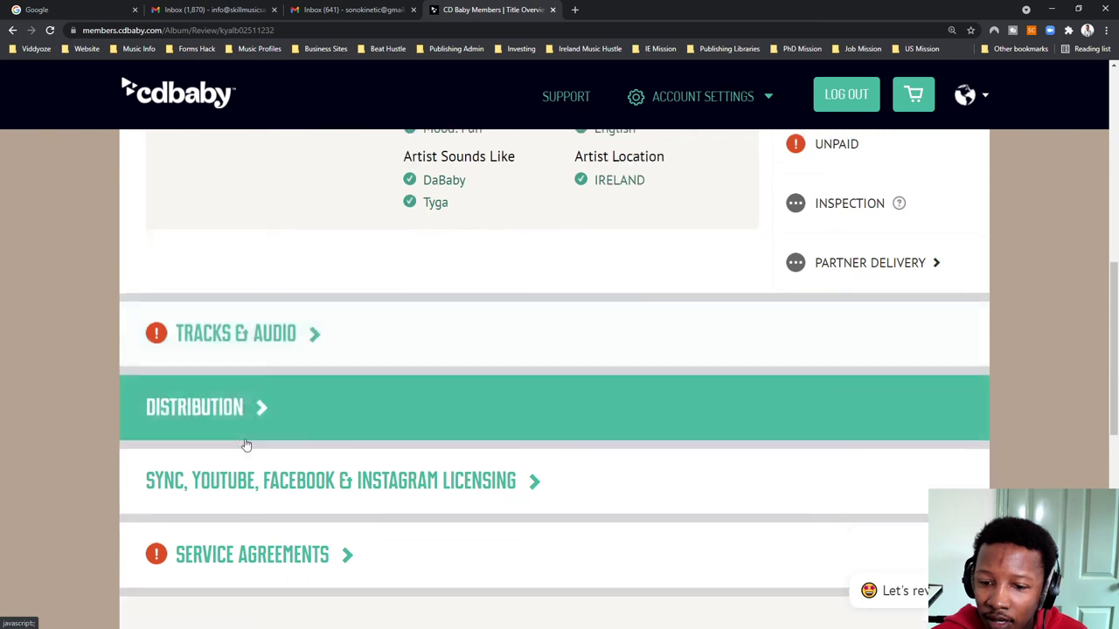
scroll(397, 431, up, 2)
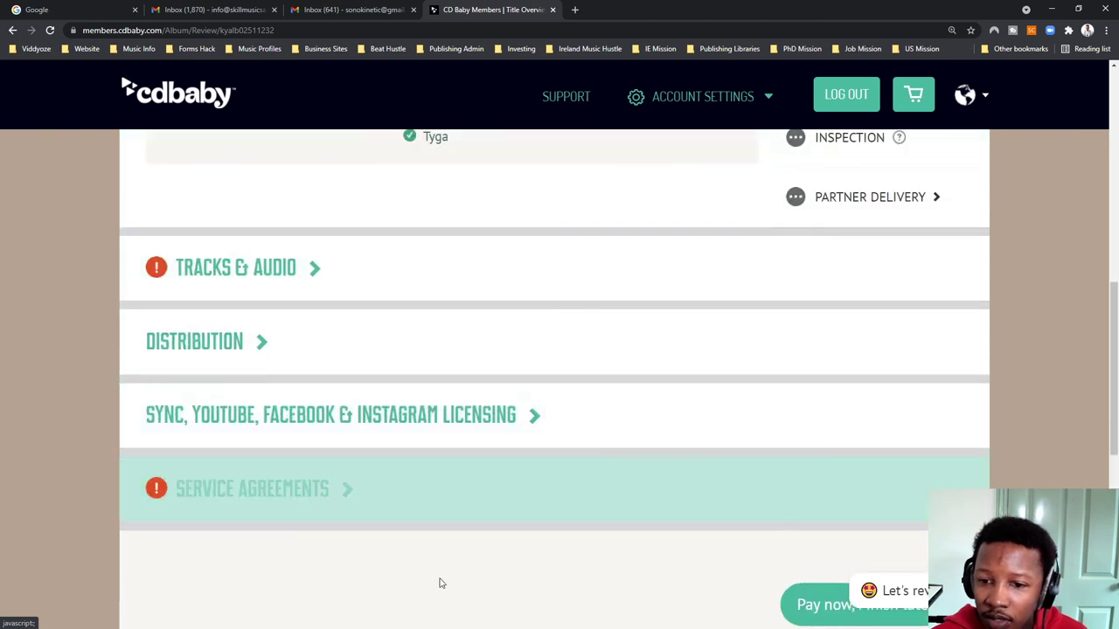
click(283, 265)
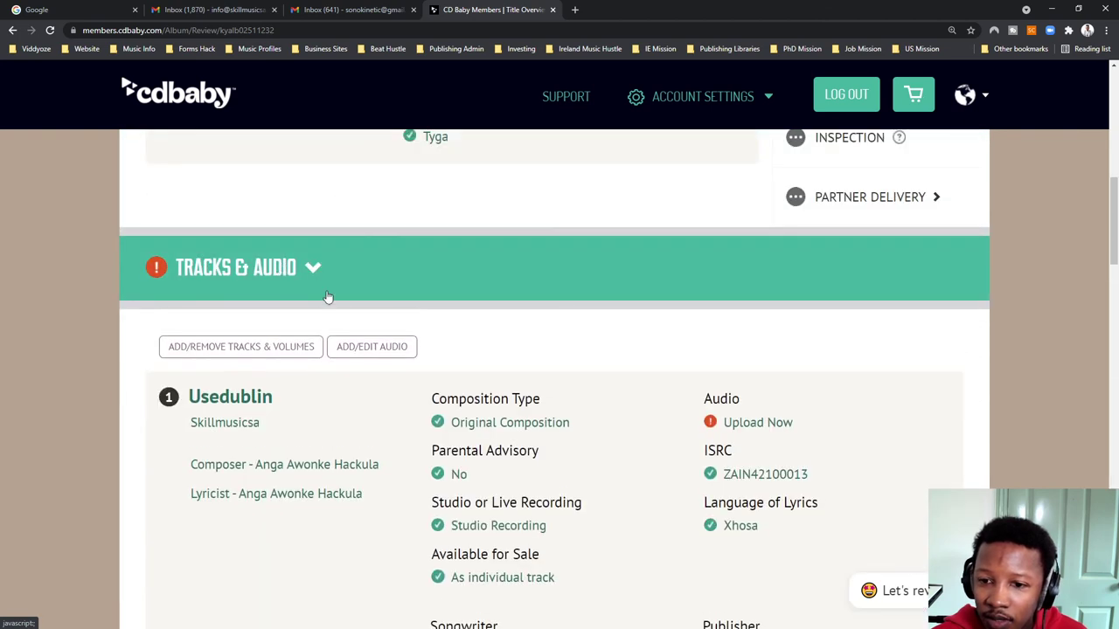
click(363, 349)
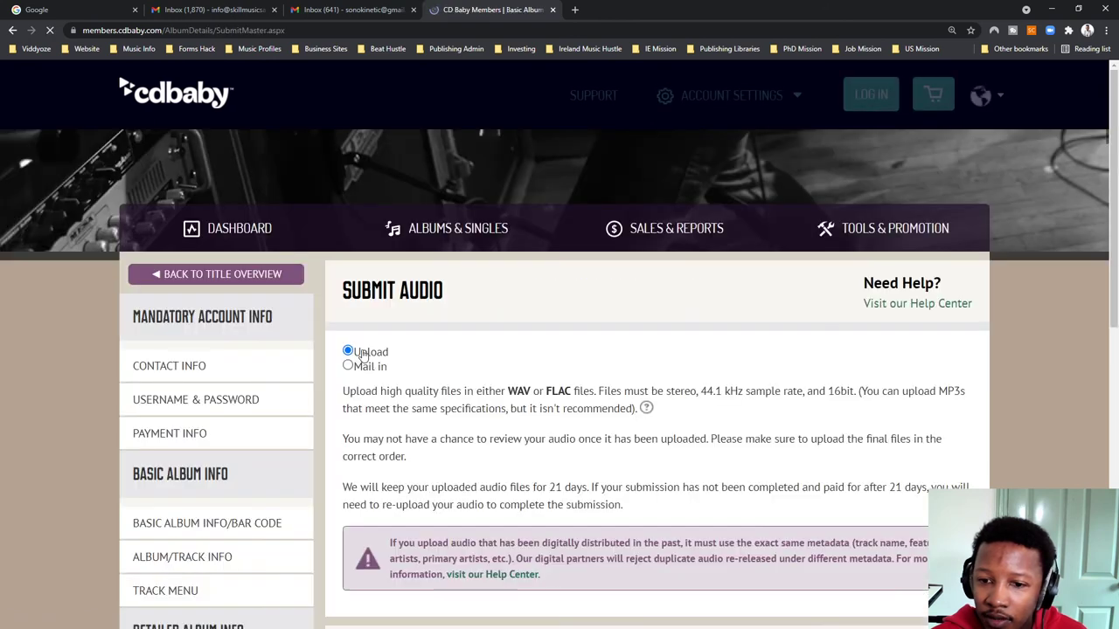
Step: Confirm all five WAV tracks are uploaded, then save and continue to the Title Overview
scroll(343, 369, down, 3)
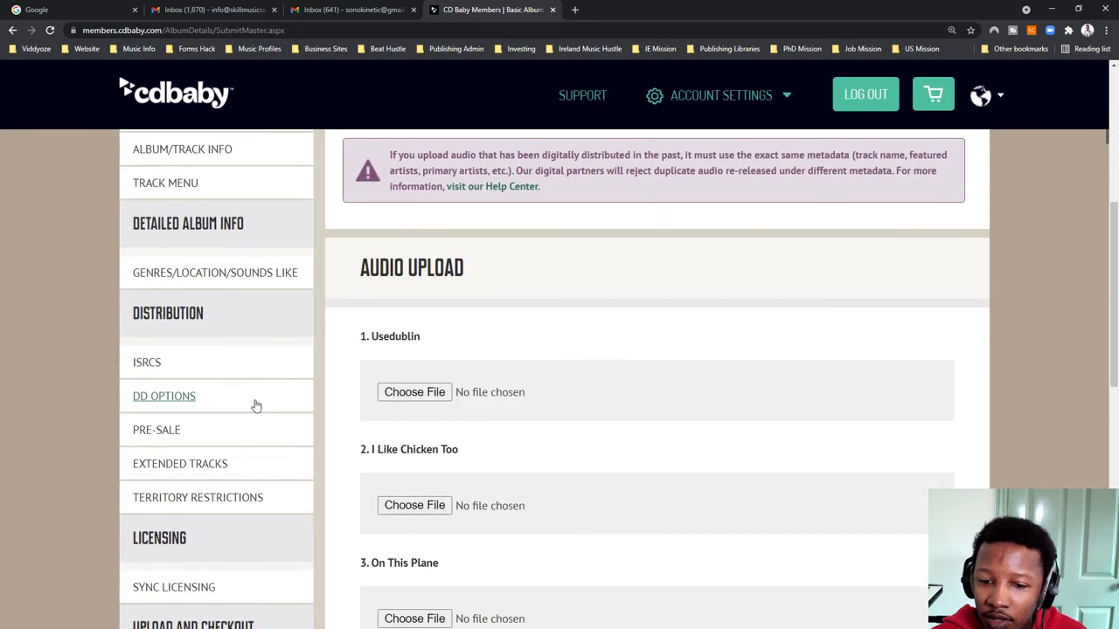
scroll(499, 424, up, 4)
scroll(499, 424, down, 7)
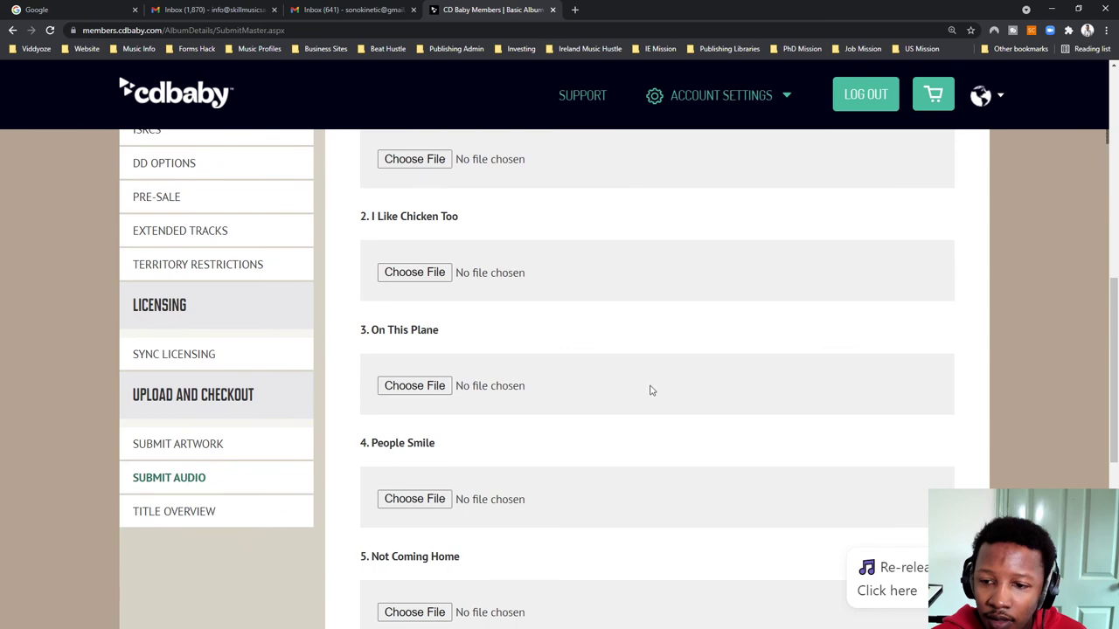
scroll(650, 391, up, 3)
scroll(470, 369, up, 2)
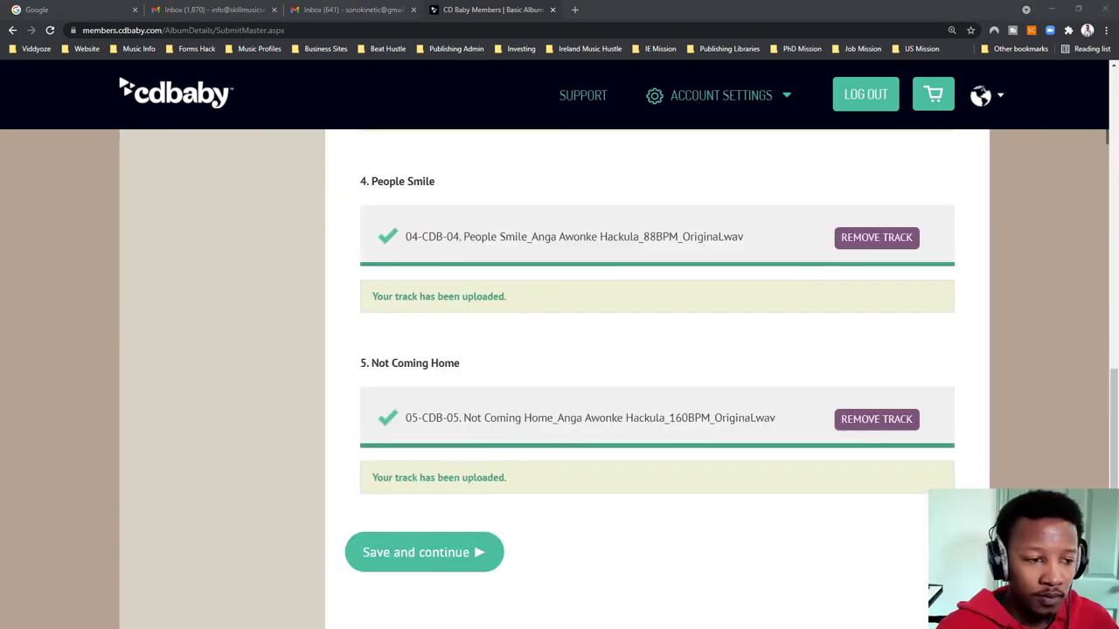
scroll(495, 465, up, 7)
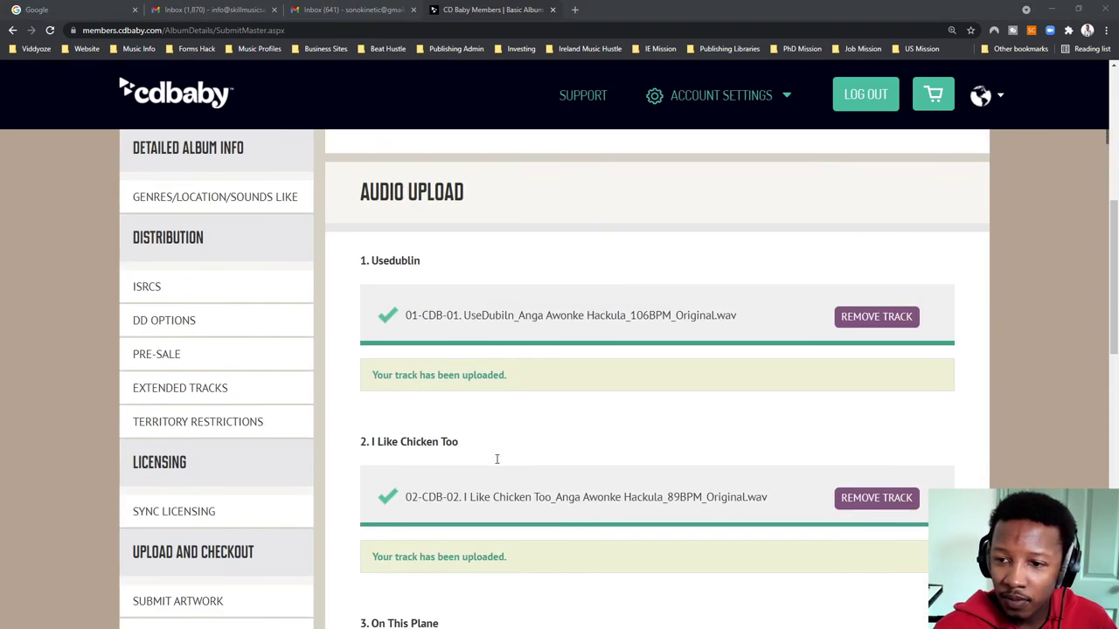
scroll(496, 465, down, 7)
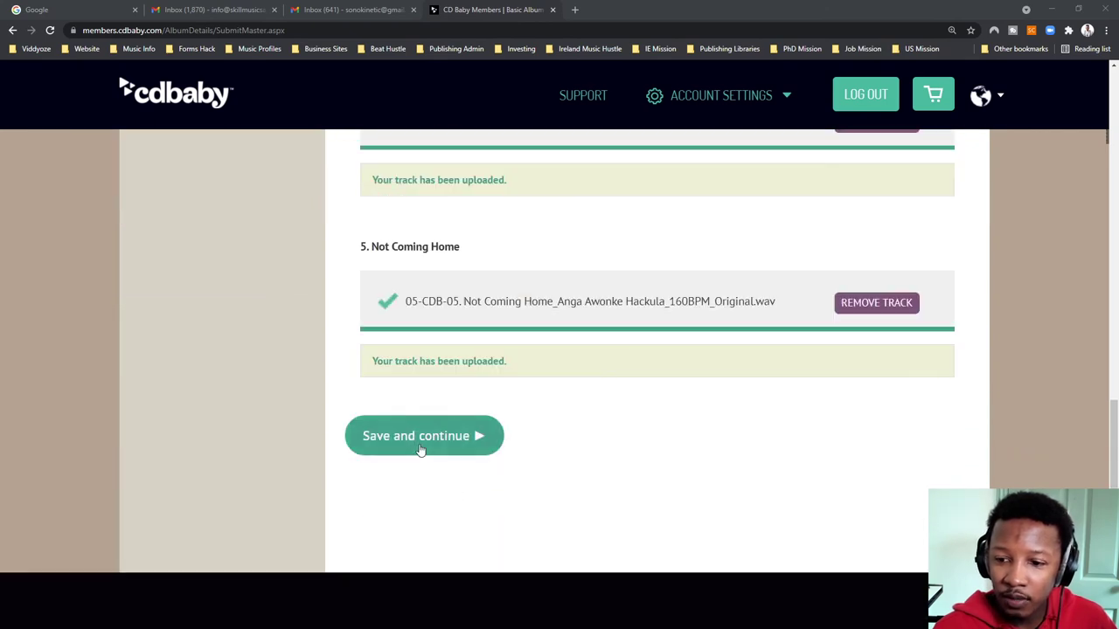
click(417, 443)
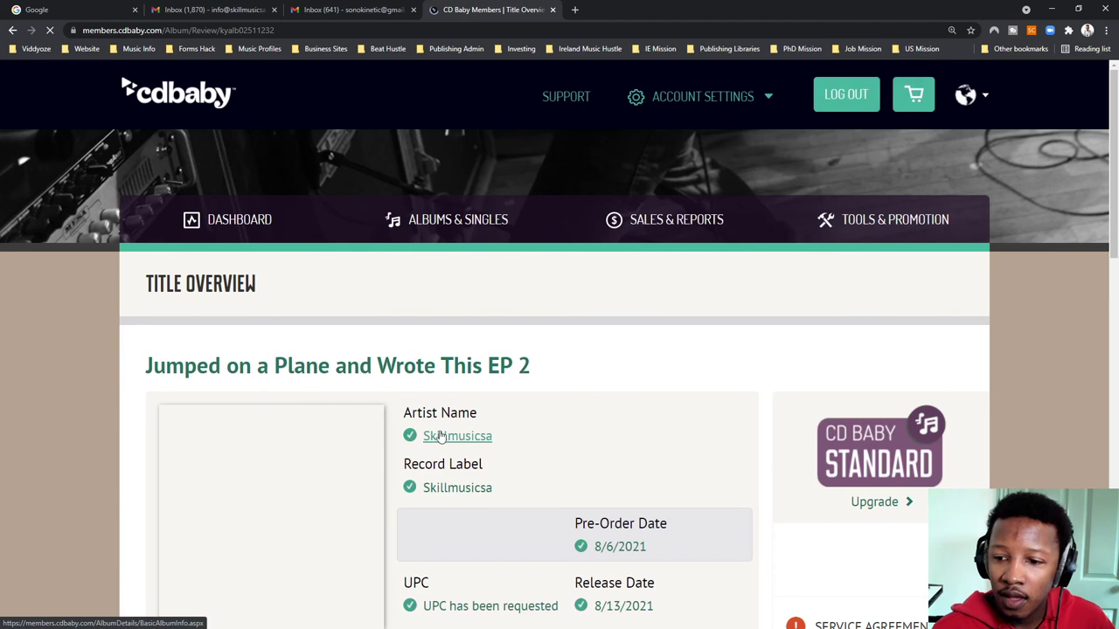
Step: Expand Service Agreements and read through the Digital Distribution Agreement
scroll(507, 412, down, 3)
scroll(510, 412, down, 3)
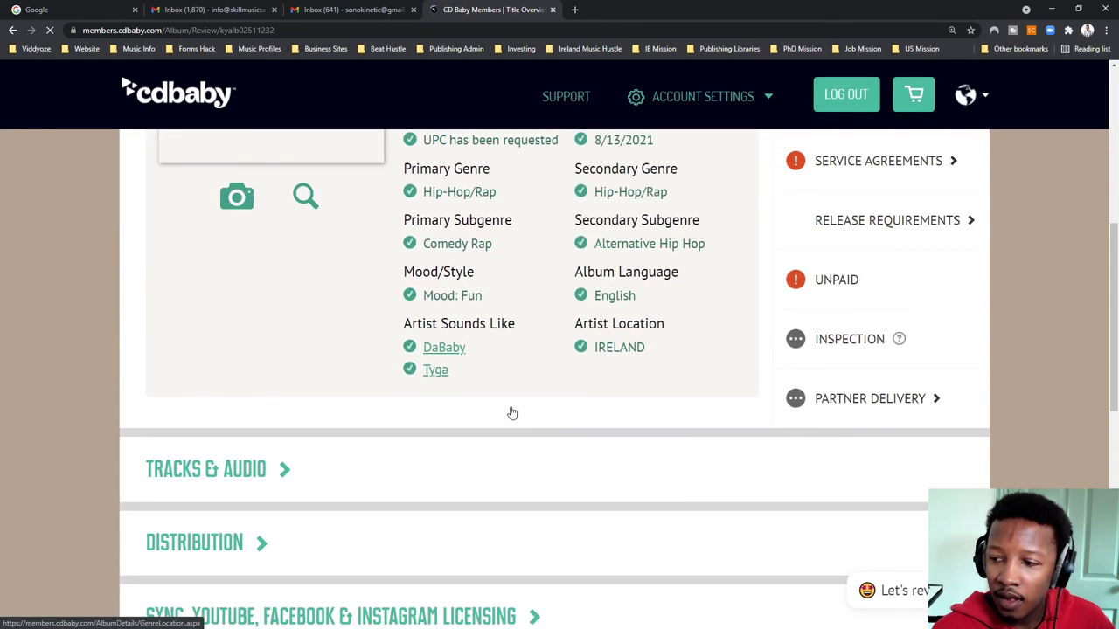
scroll(510, 412, down, 3)
scroll(511, 412, down, 3)
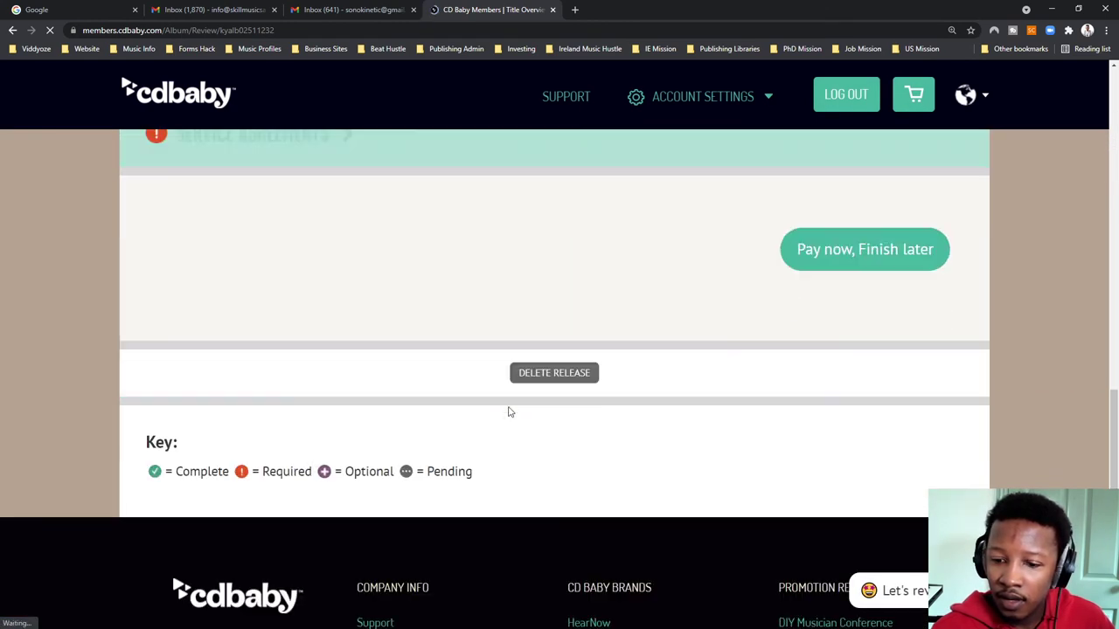
scroll(508, 414, up, 2)
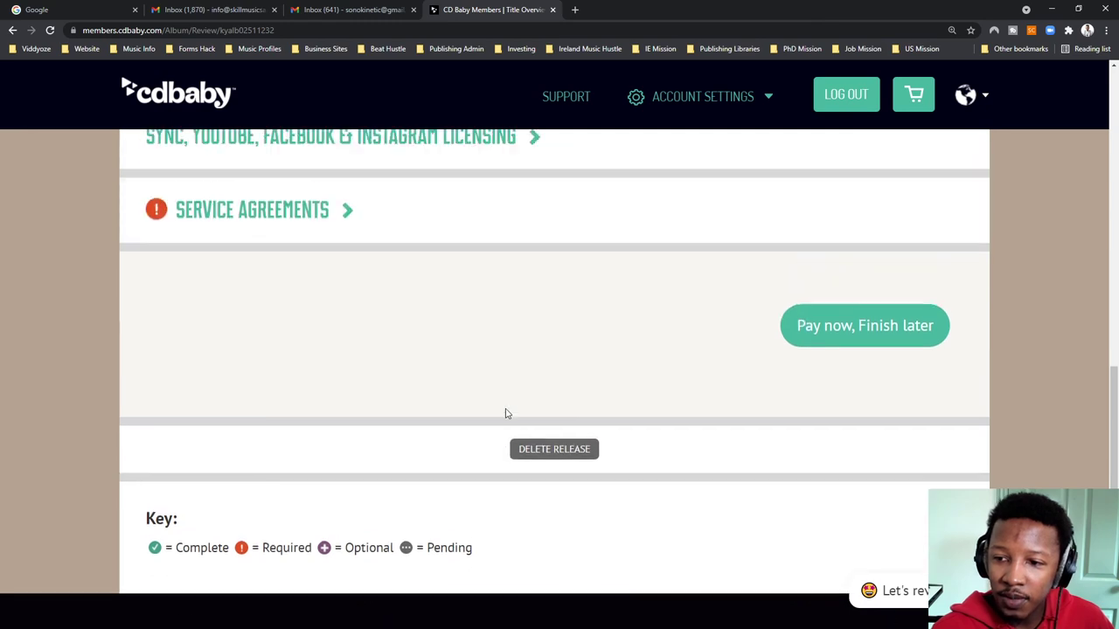
scroll(288, 402, up, 2)
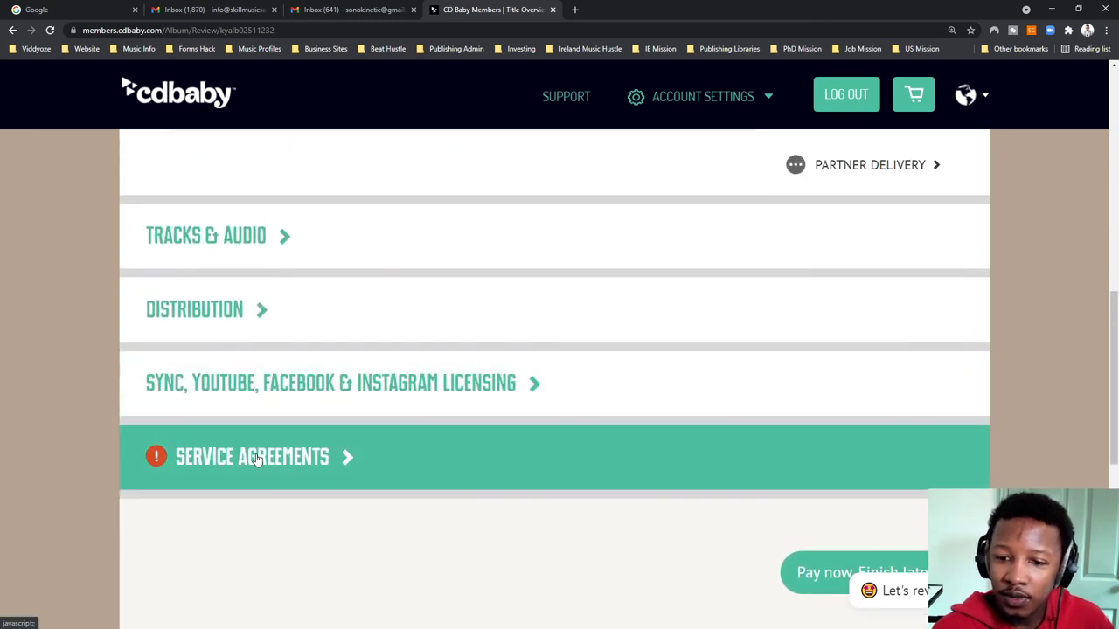
click(255, 458)
scroll(288, 445, down, 3)
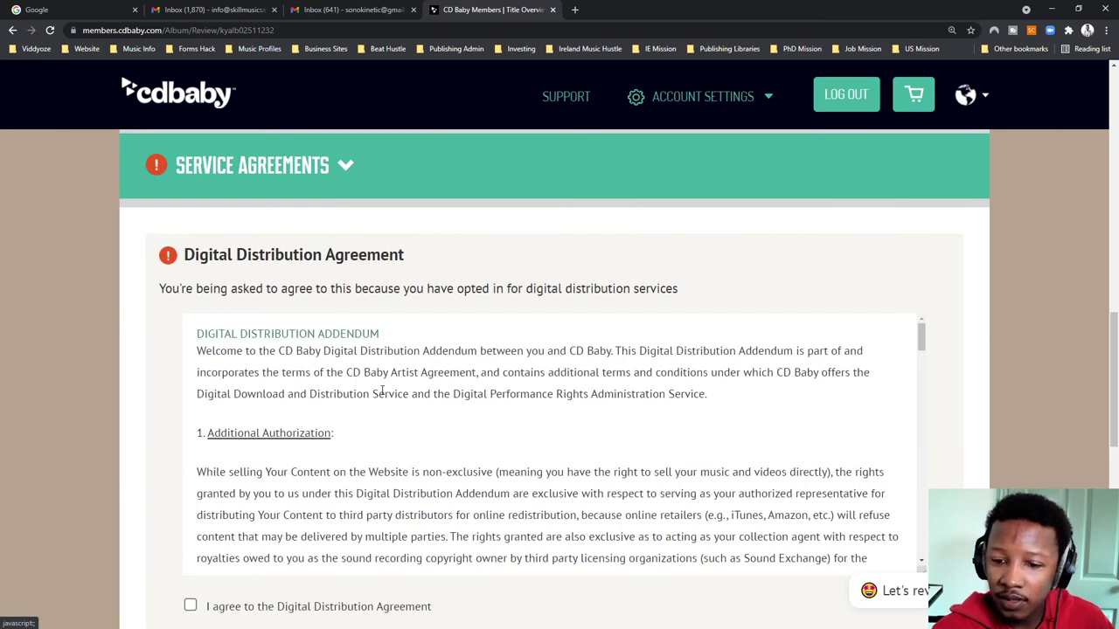
scroll(304, 421, down, 6)
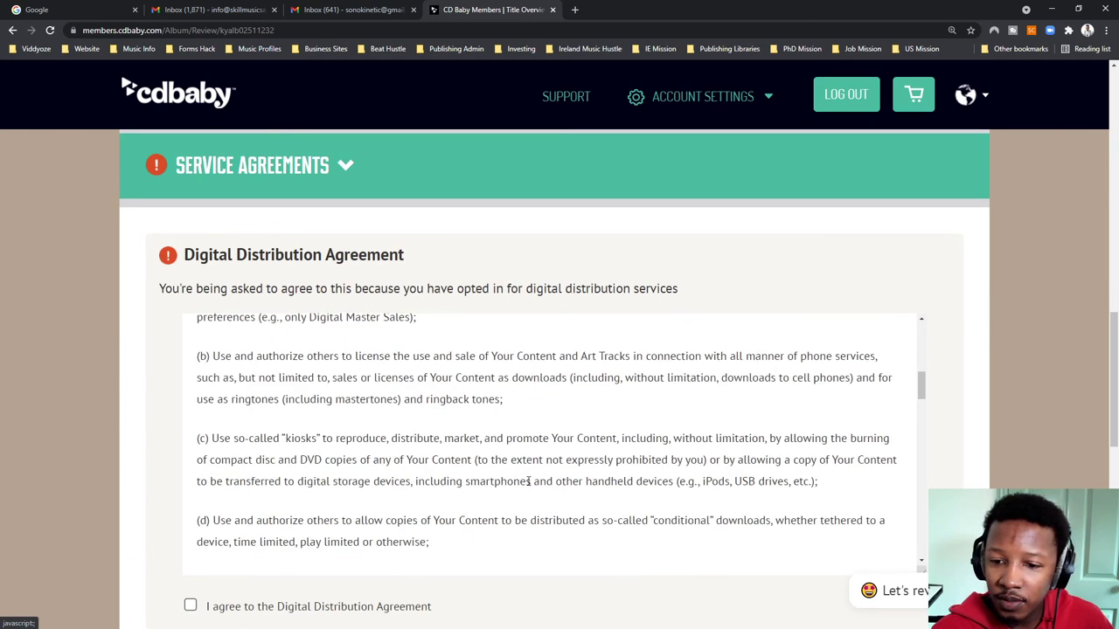
scroll(367, 463, up, 5)
scroll(367, 463, down, 10)
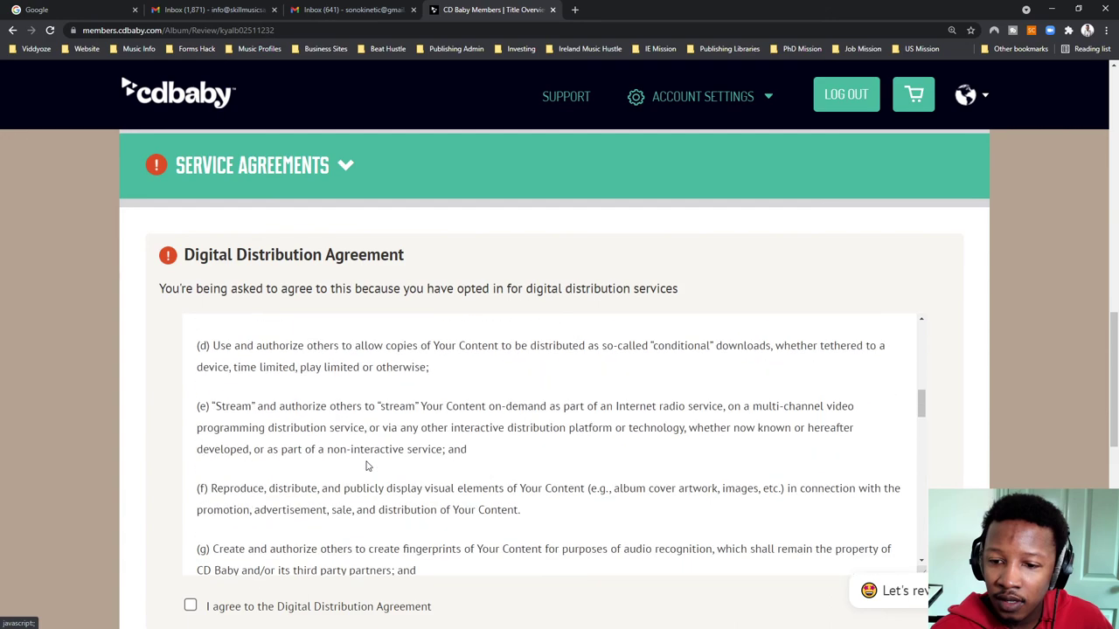
scroll(367, 463, down, 10)
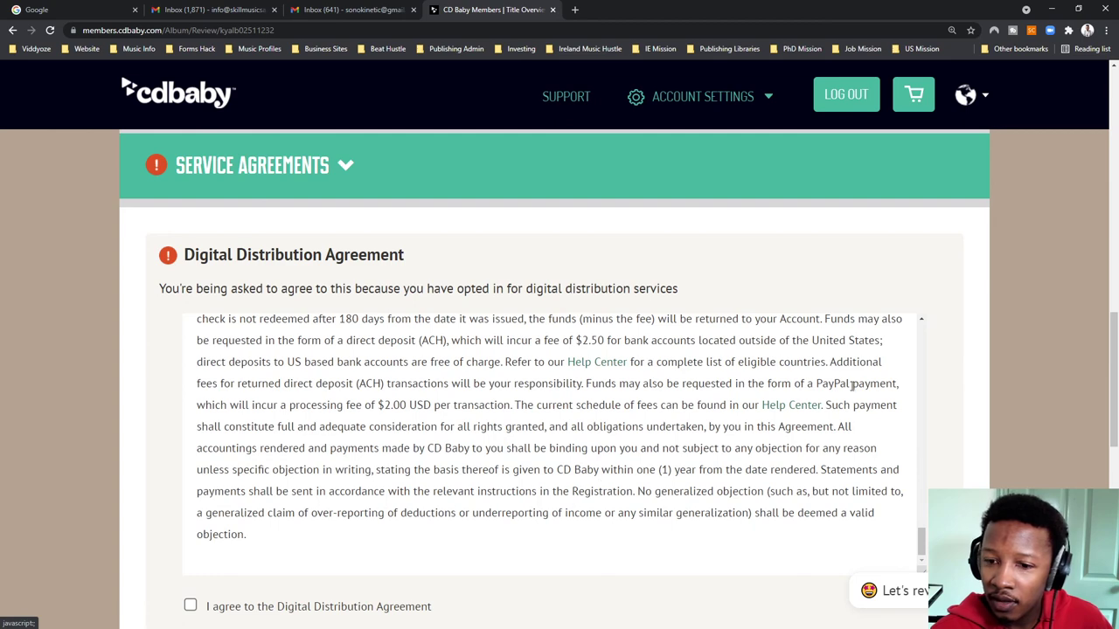
Step: Tick I agree, sign with the artist's name in Signature, and save the agreement
click(189, 605)
scroll(478, 404, down, 2)
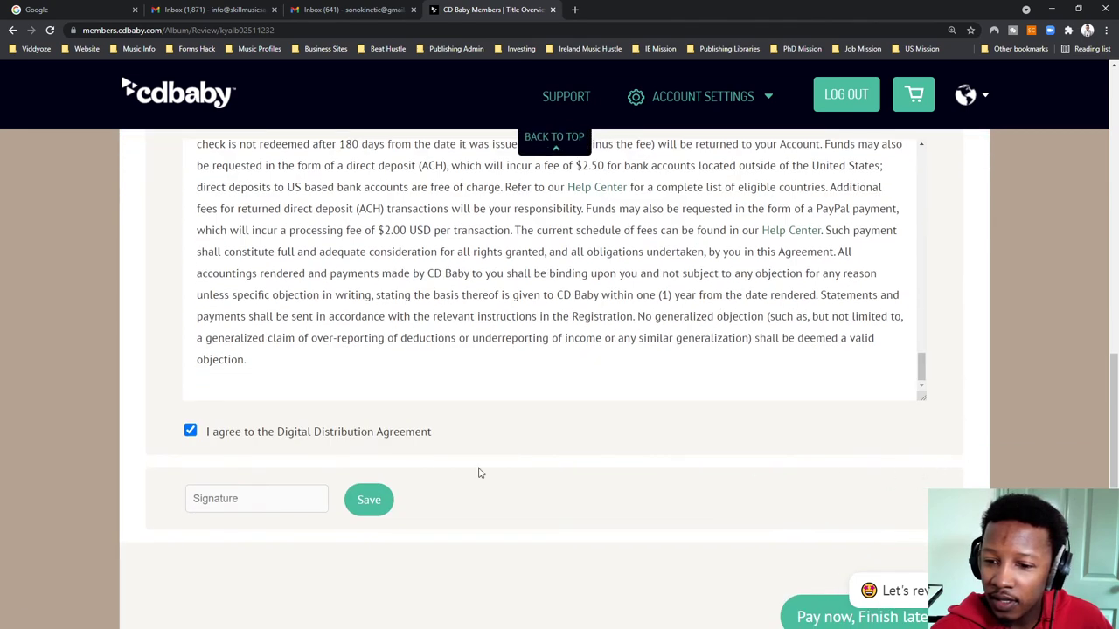
click(273, 503)
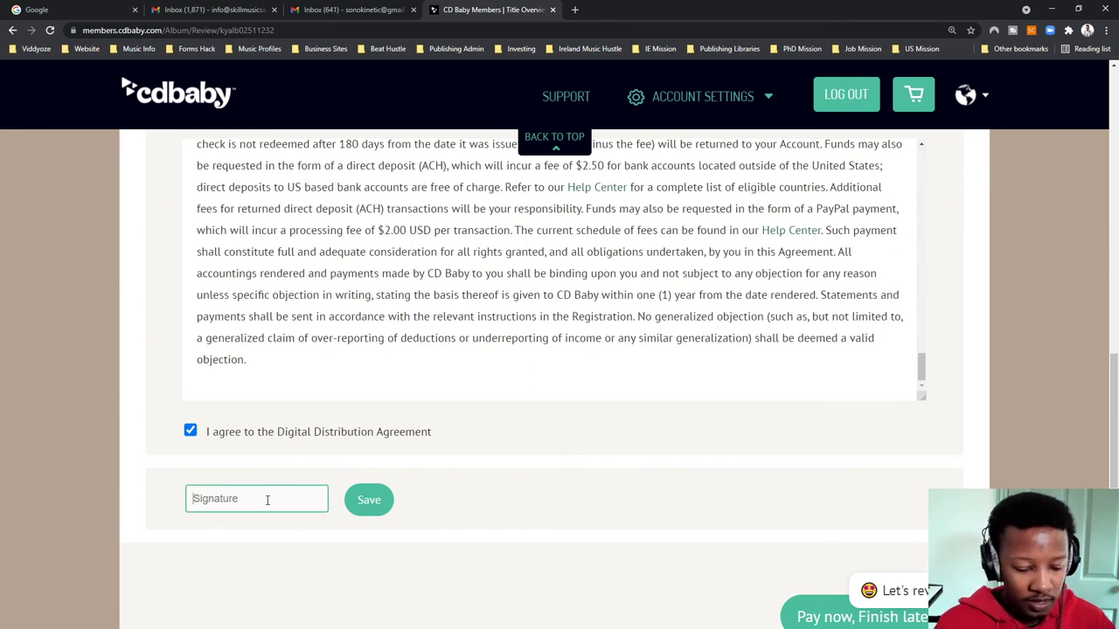
text(Anga Awo)
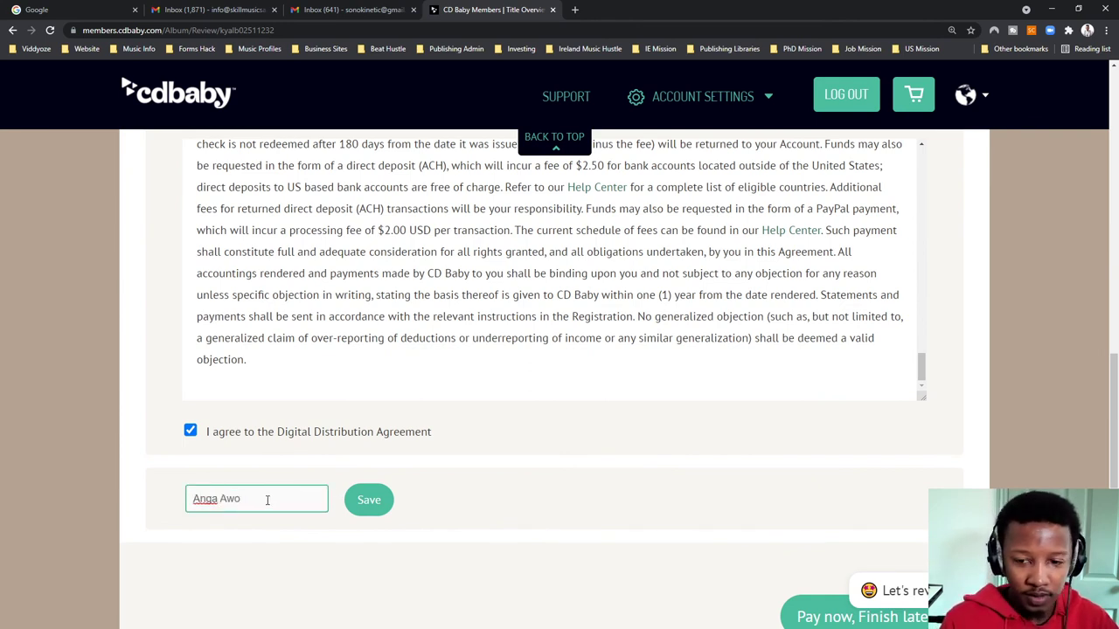
text(nke Hackula)
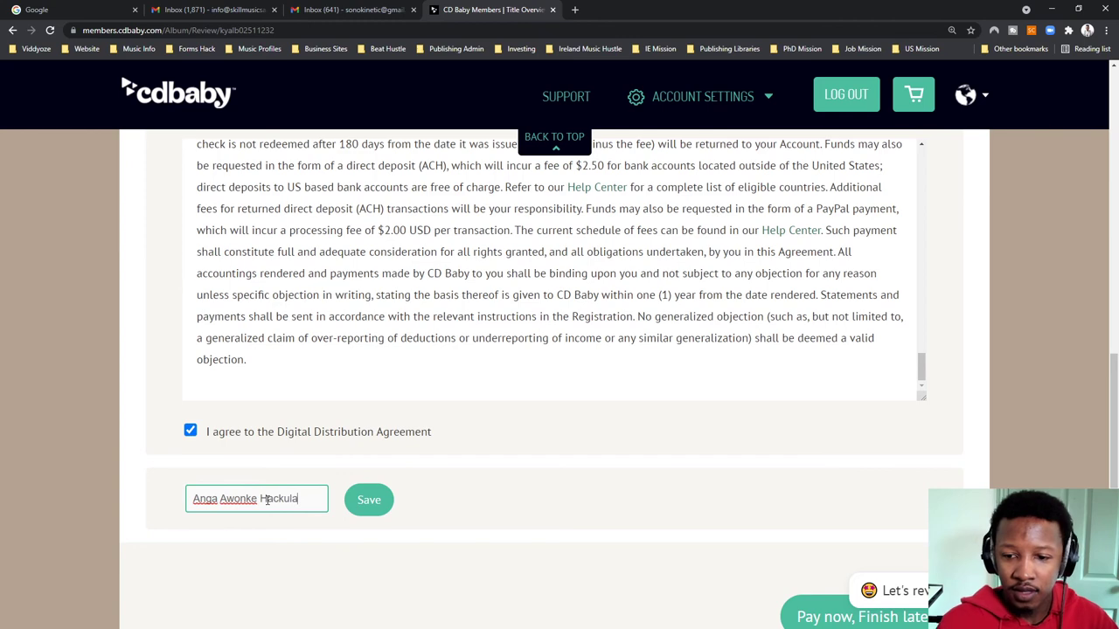
click(360, 492)
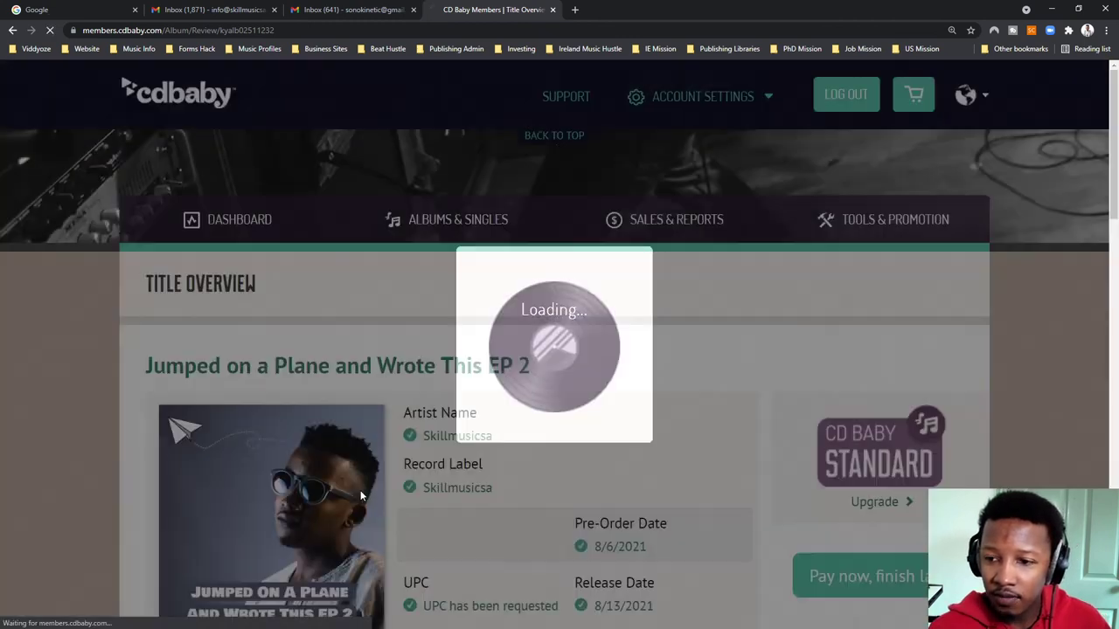
scroll(398, 488, down, 5)
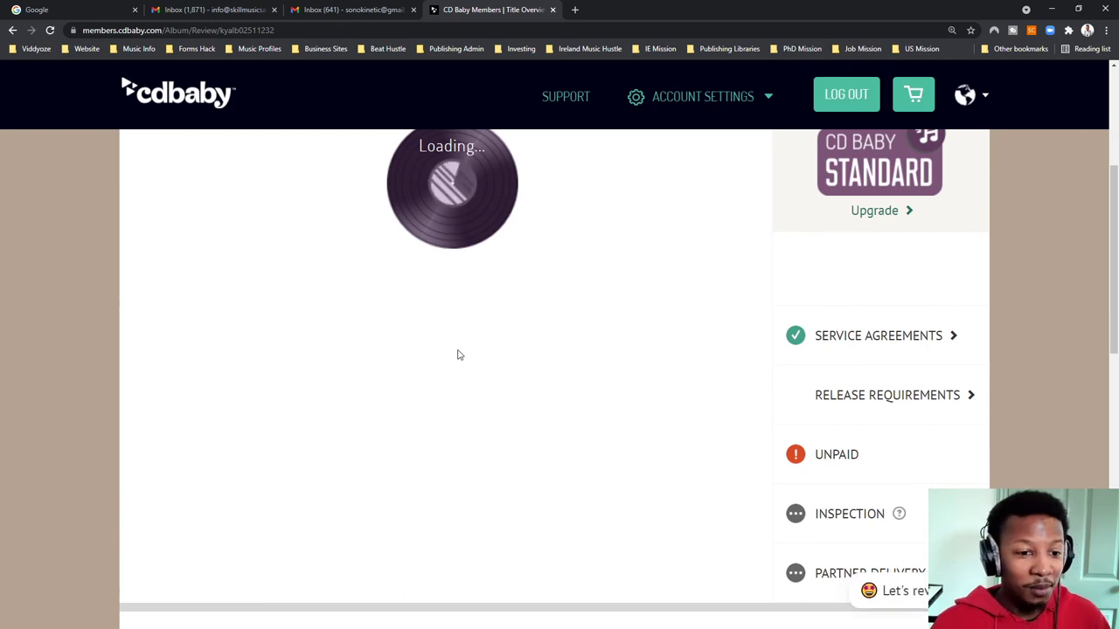
scroll(474, 431, down, 7)
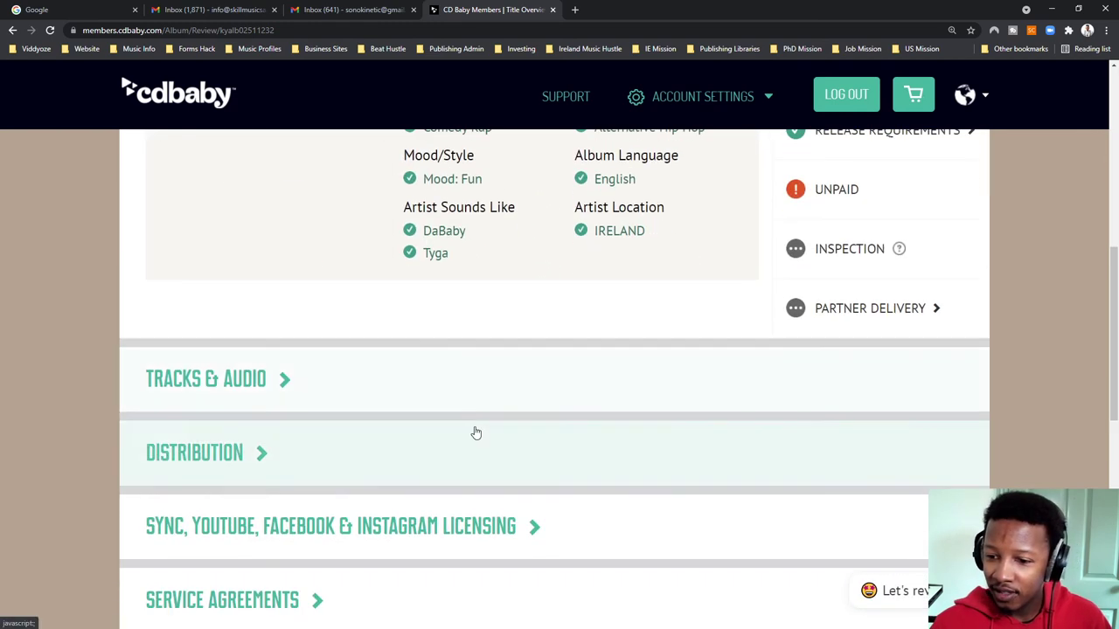
scroll(475, 452, down, 3)
scroll(632, 455, up, 4)
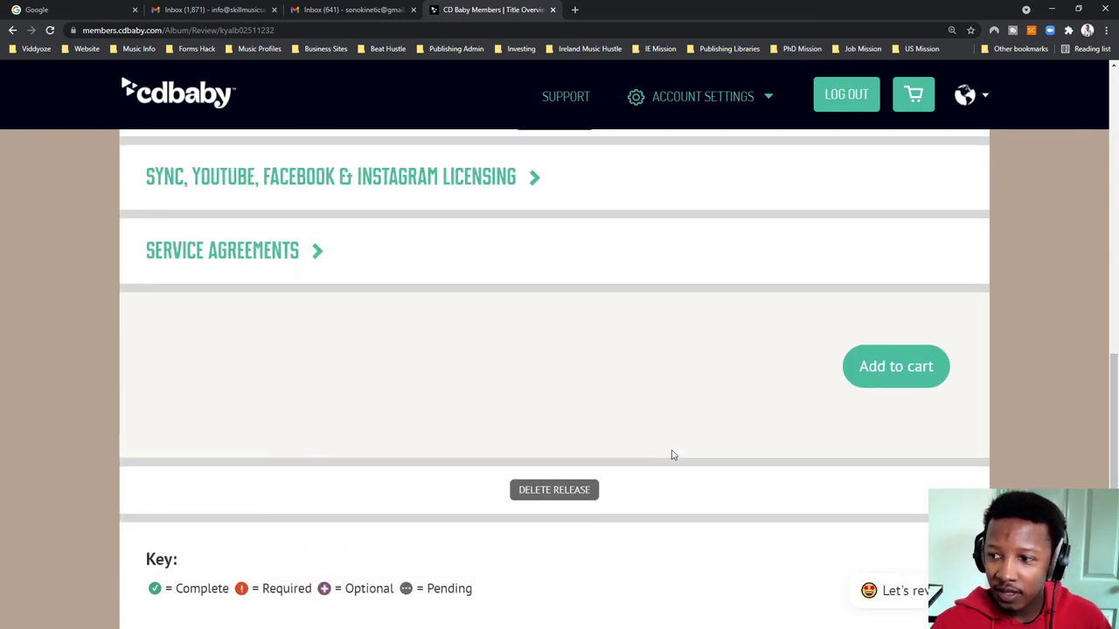
scroll(686, 456, up, 6)
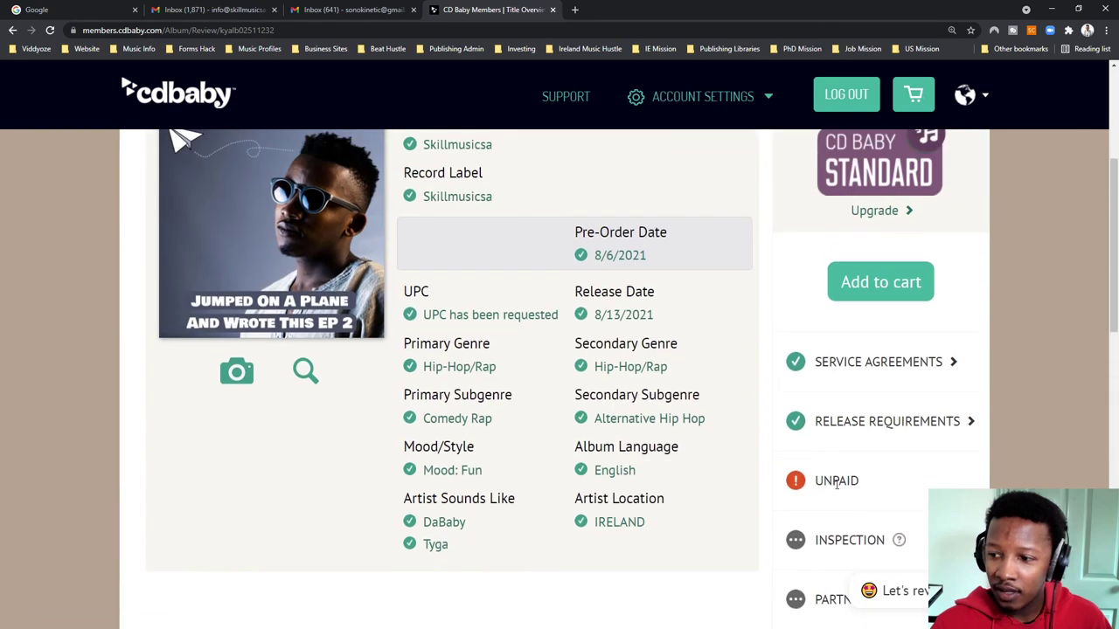
scroll(852, 306, up, 2)
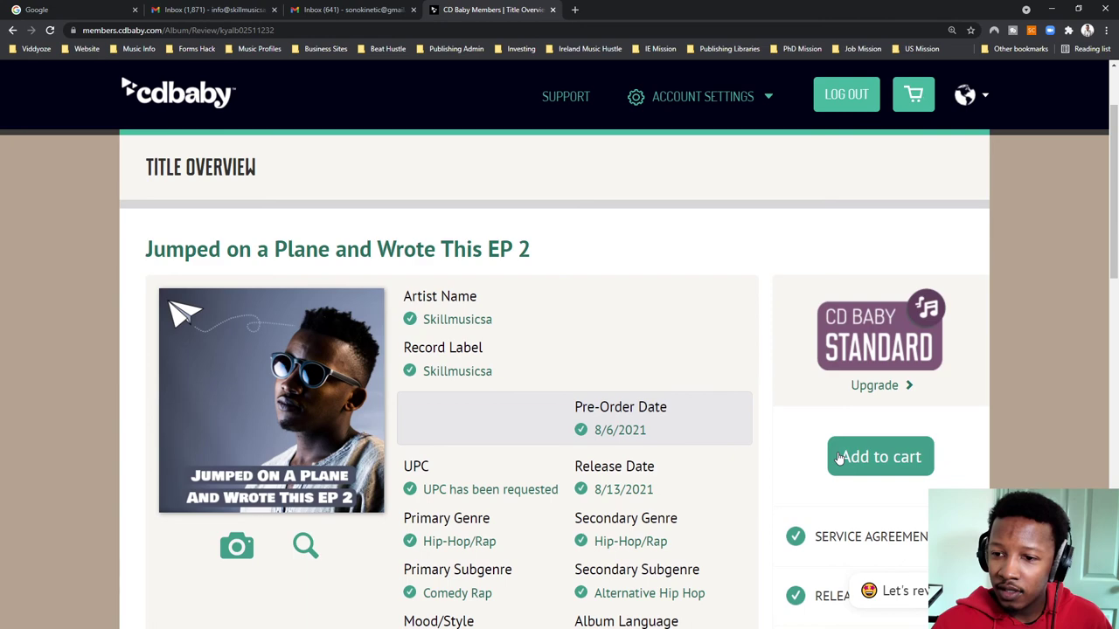
click(838, 457)
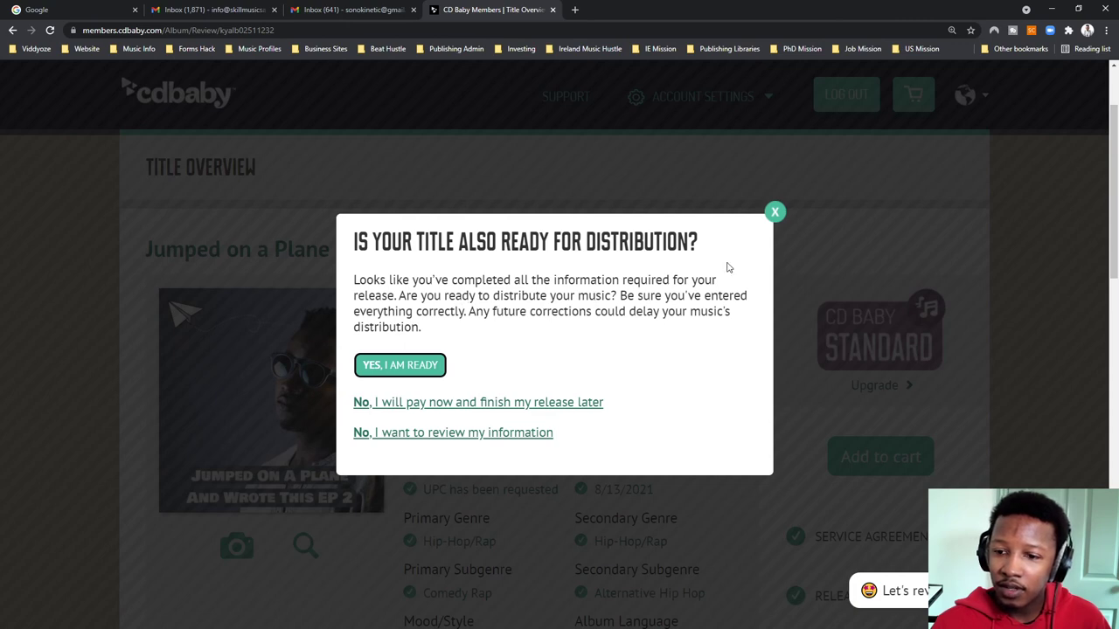
click(775, 211)
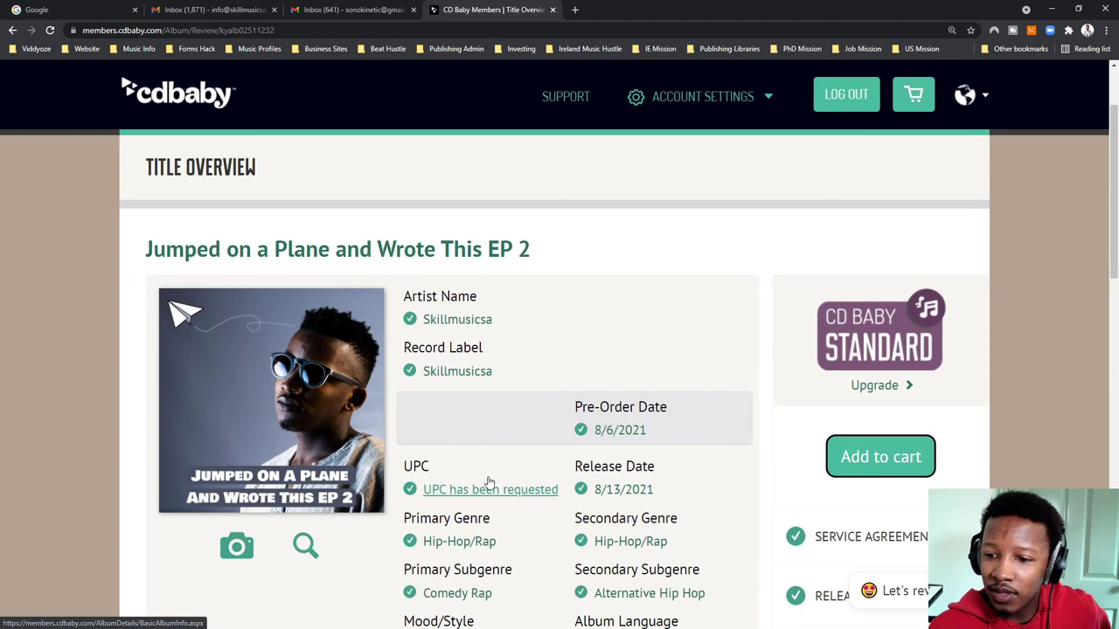
scroll(453, 496, down, 2)
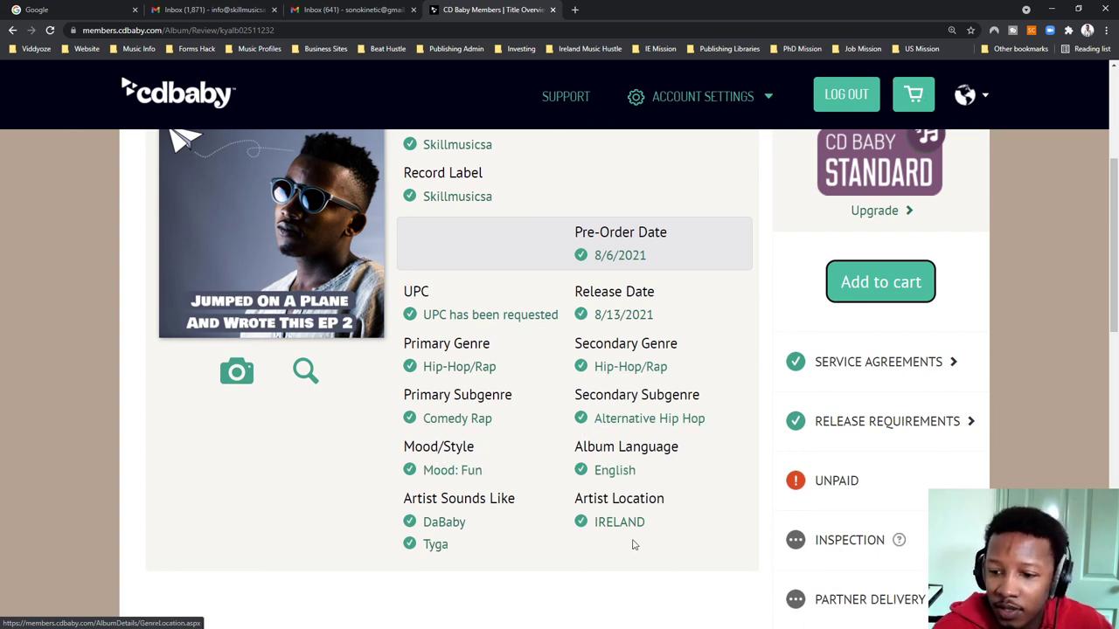
scroll(561, 514, up, 1)
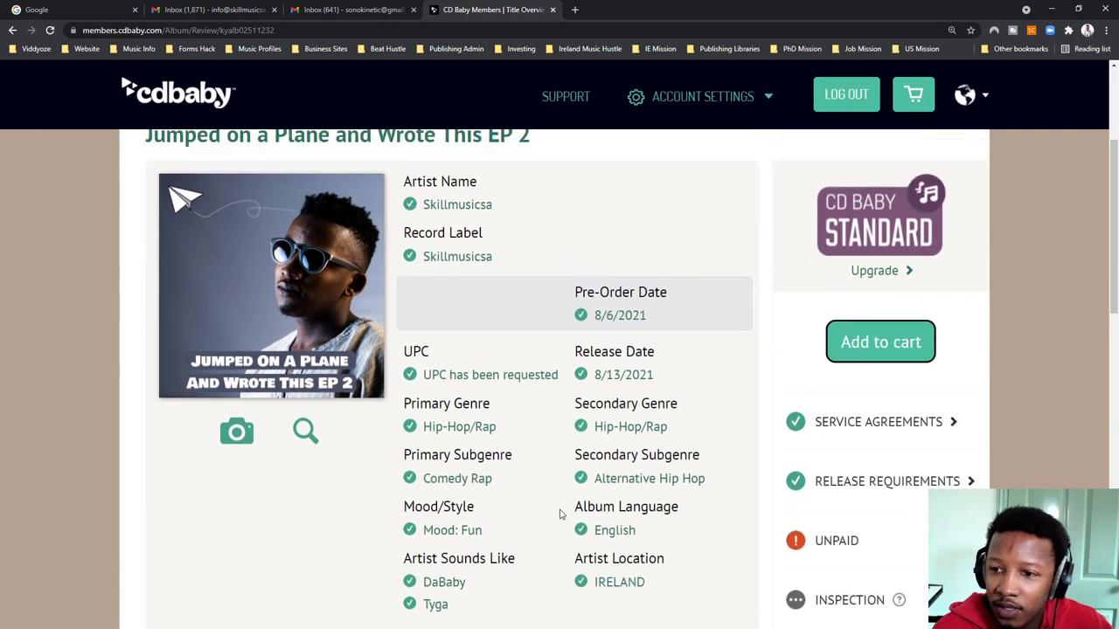
scroll(561, 514, up, 1)
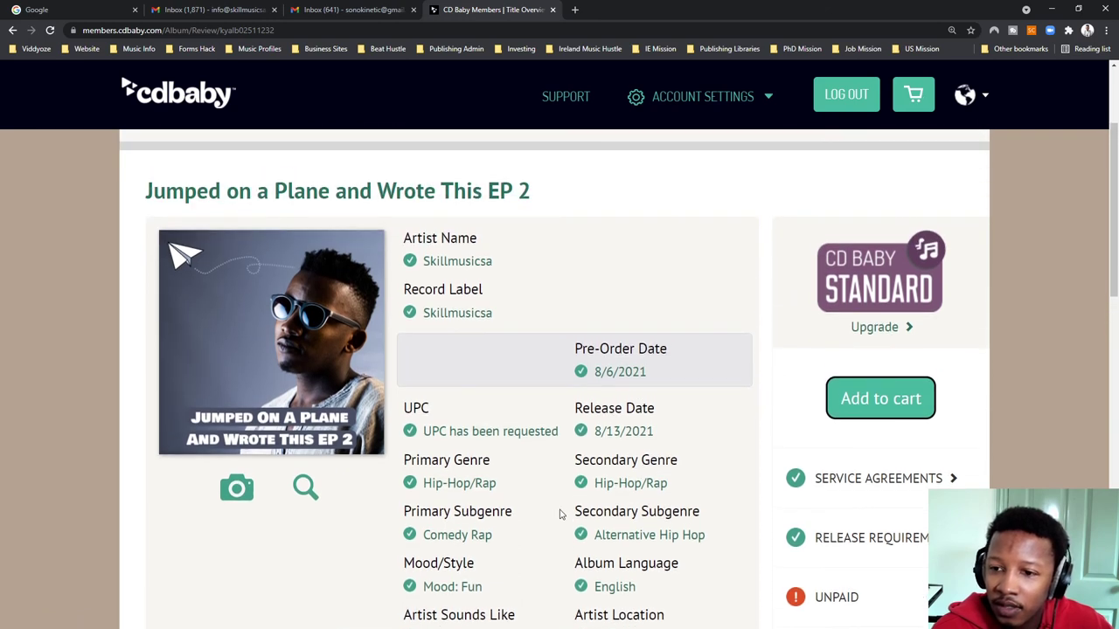
scroll(561, 514, down, 8)
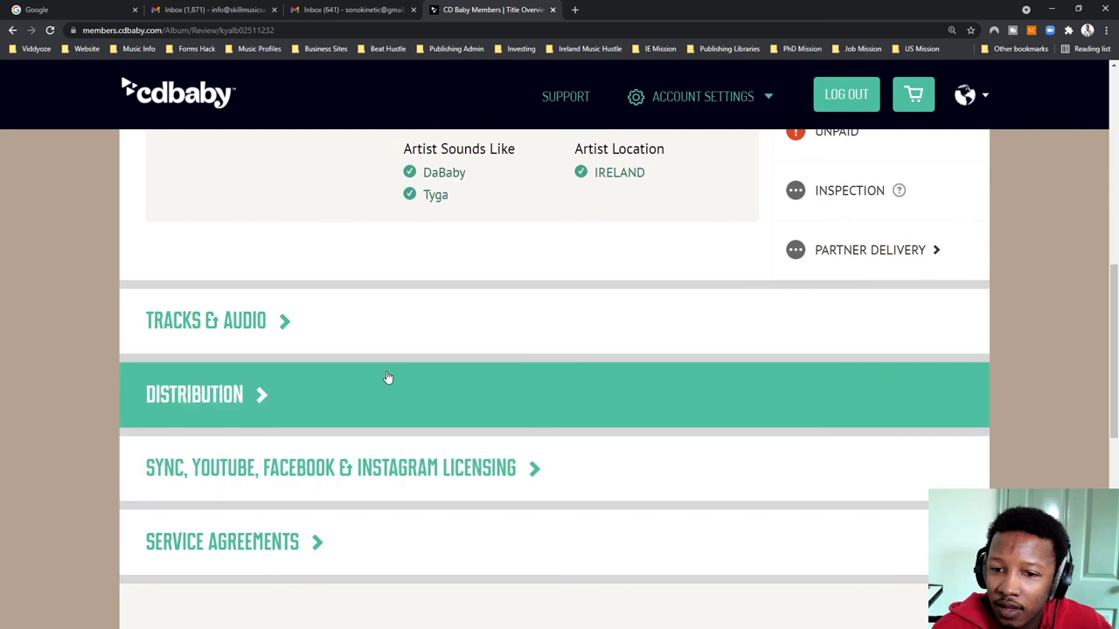
click(288, 326)
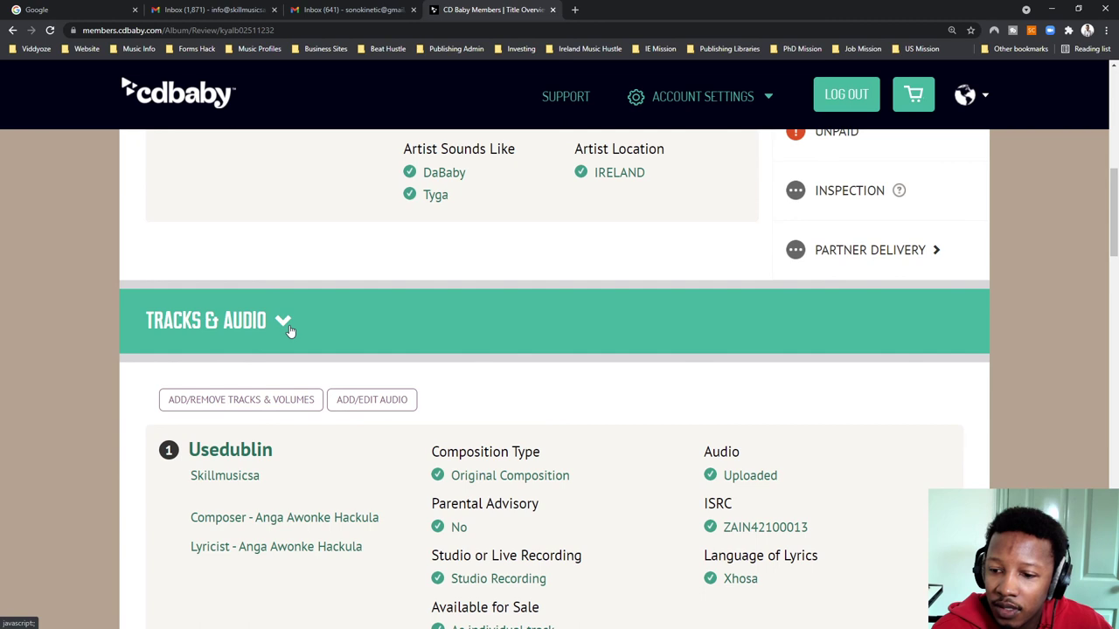
scroll(291, 332, down, 2)
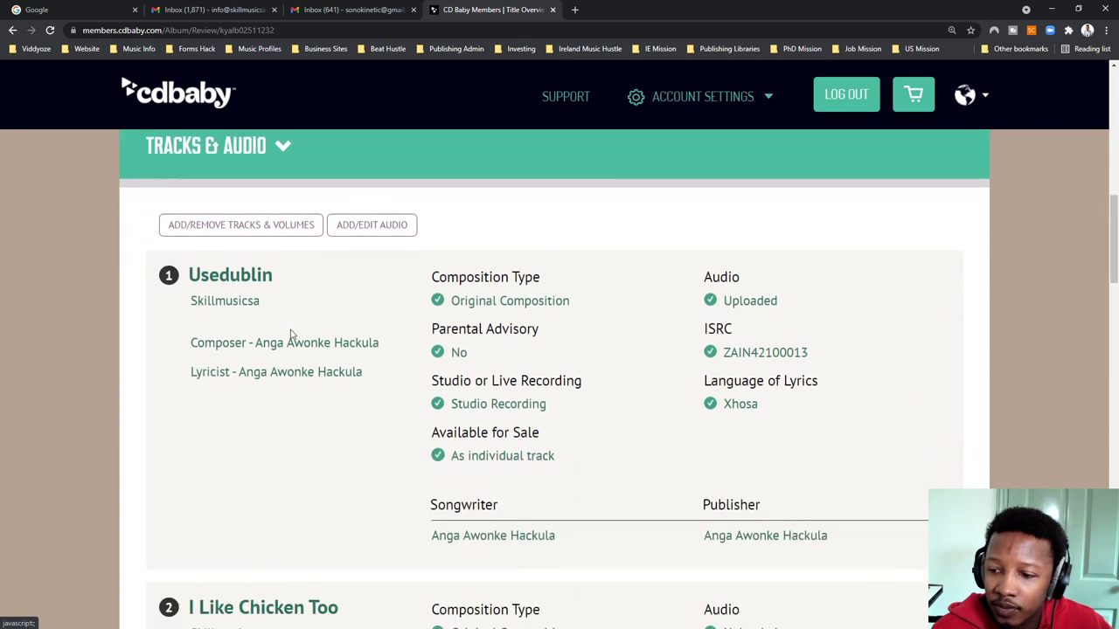
scroll(291, 341, down, 1)
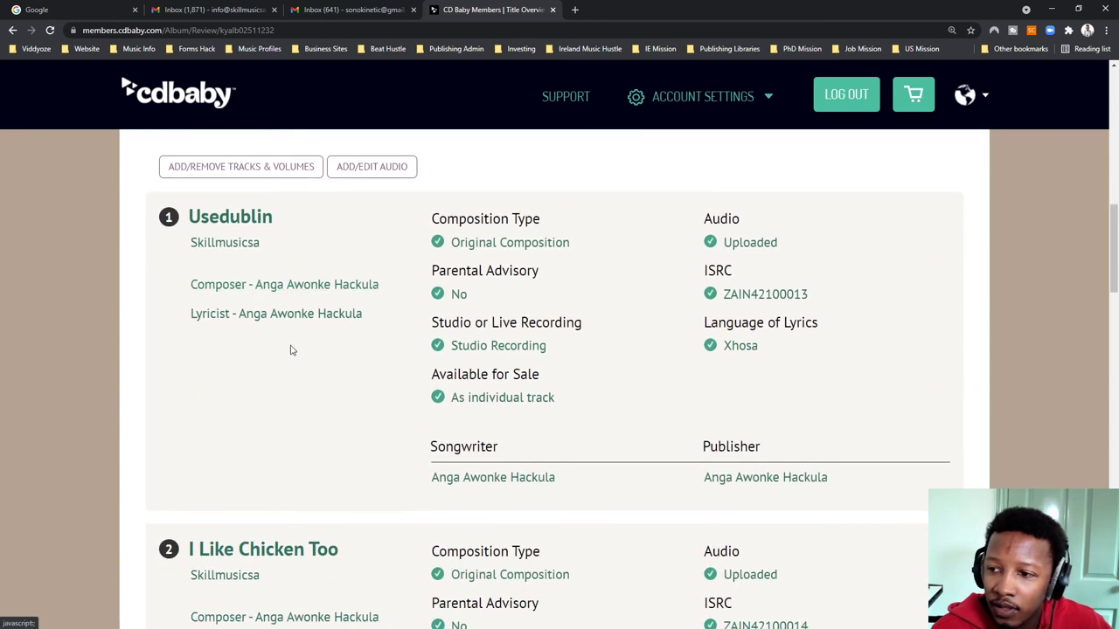
scroll(292, 350, down, 6)
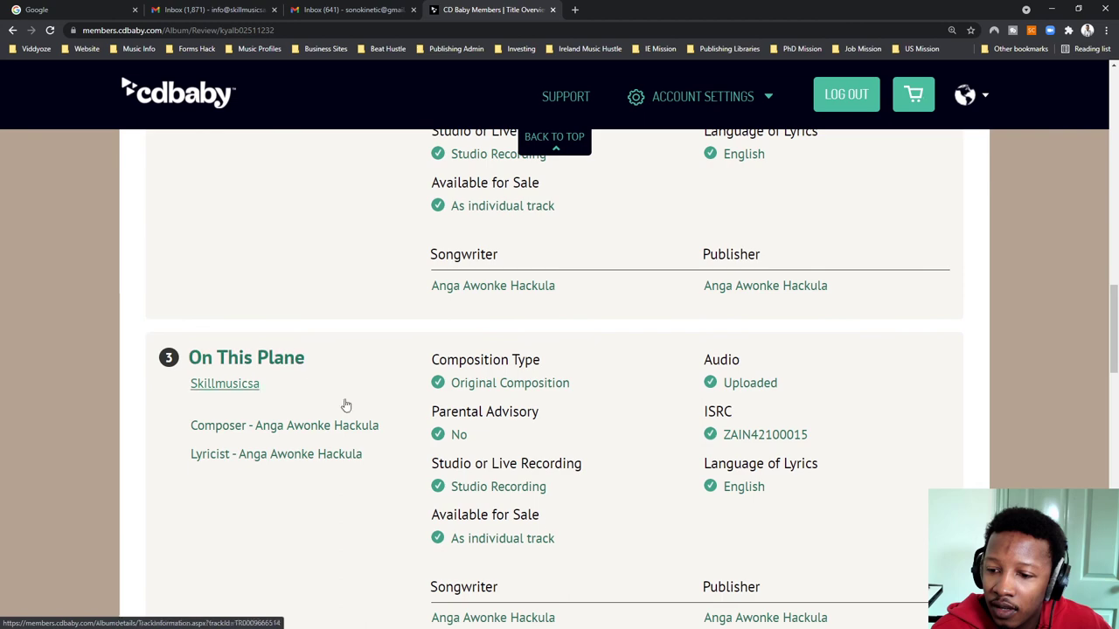
scroll(612, 550, down, 1)
scroll(612, 550, down, 10)
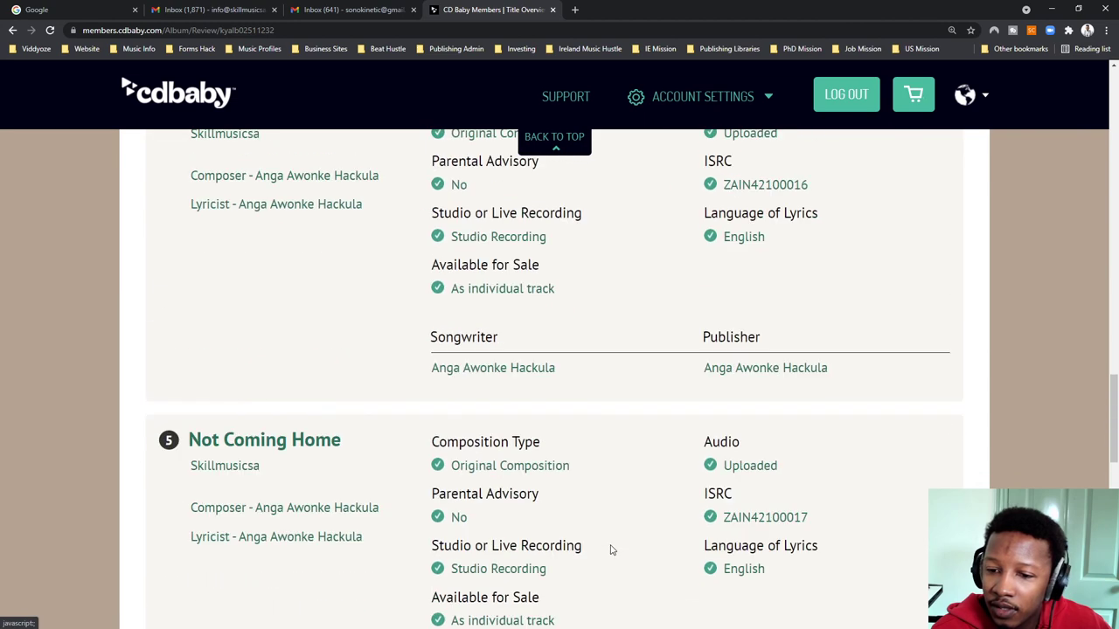
scroll(411, 502, down, 1)
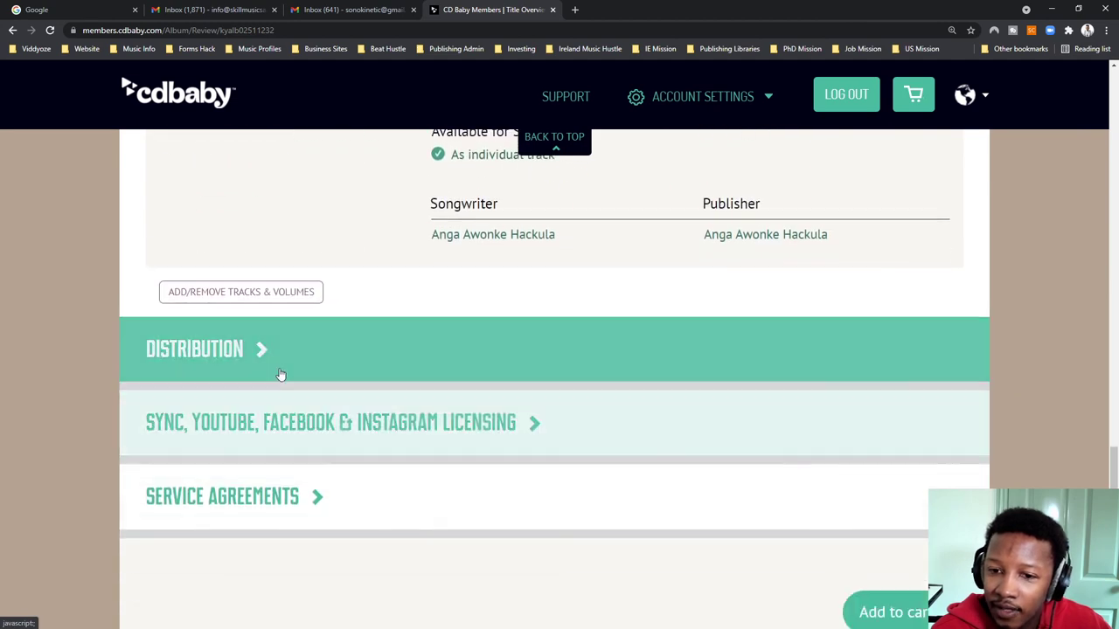
Step: Expand Distribution, Sync/YouTube/Facebook & Instagram Licensing and Service Agreements, then add the EP to the cart
click(264, 361)
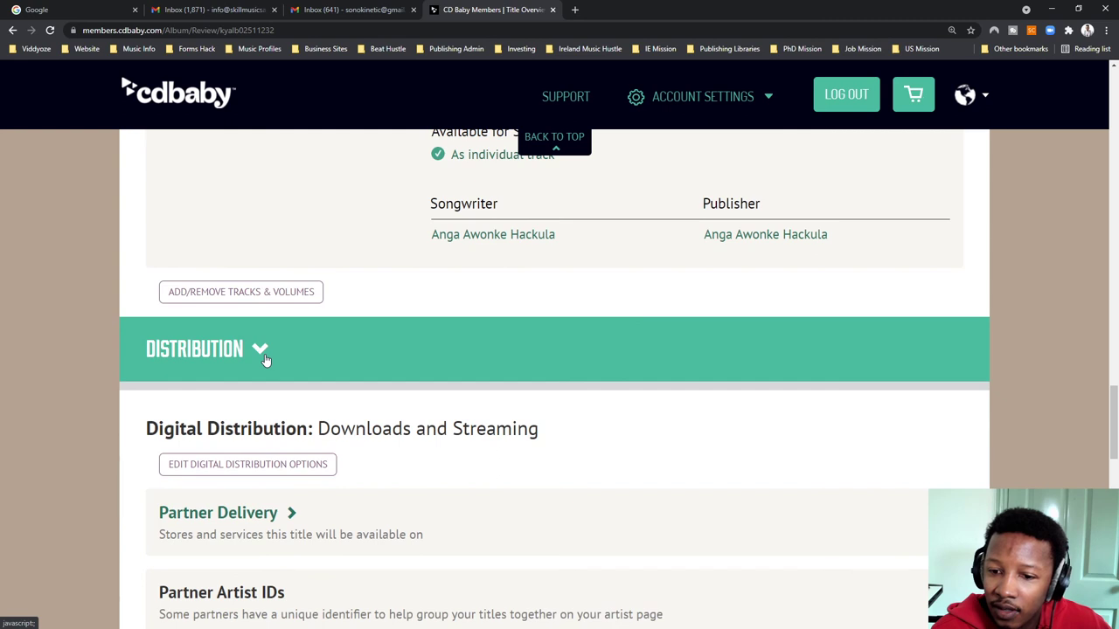
scroll(264, 361, down, 3)
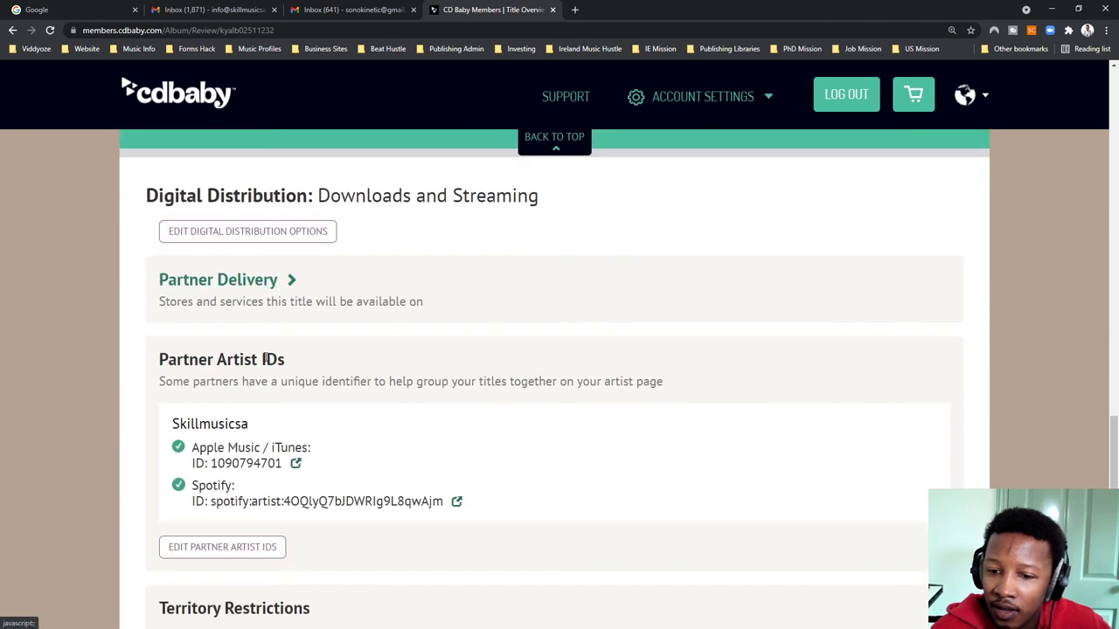
scroll(267, 364, down, 6)
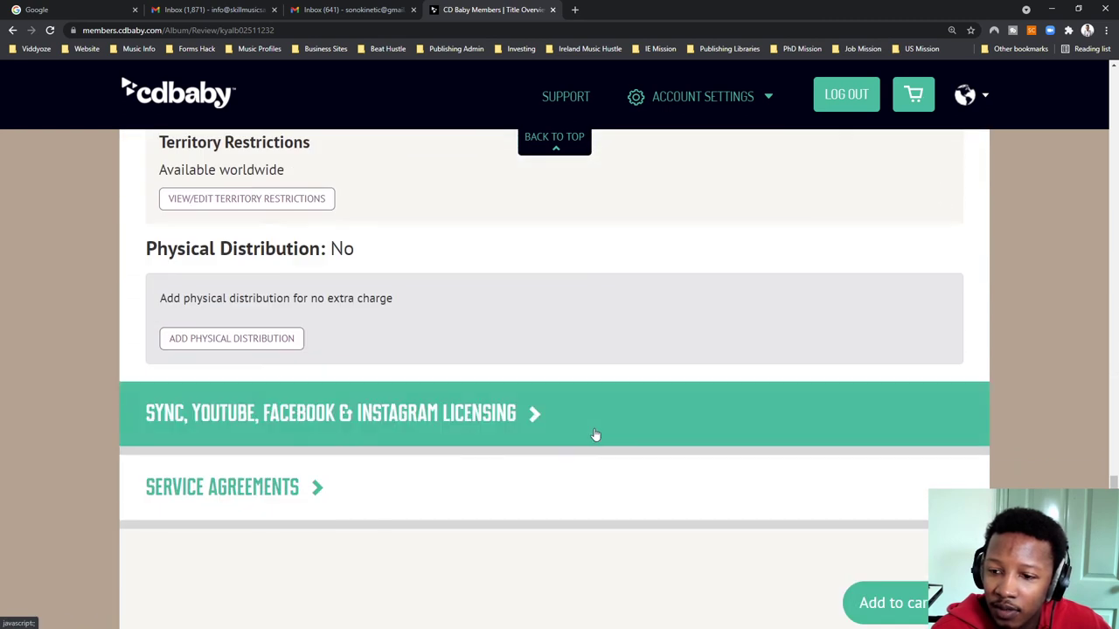
click(527, 414)
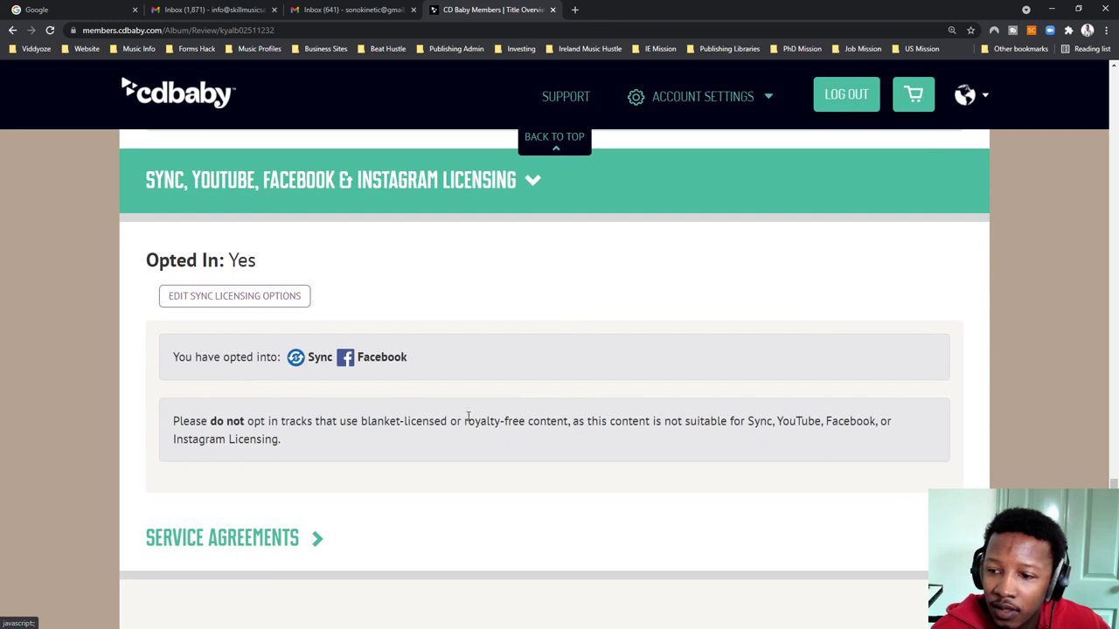
scroll(250, 515, down, 1)
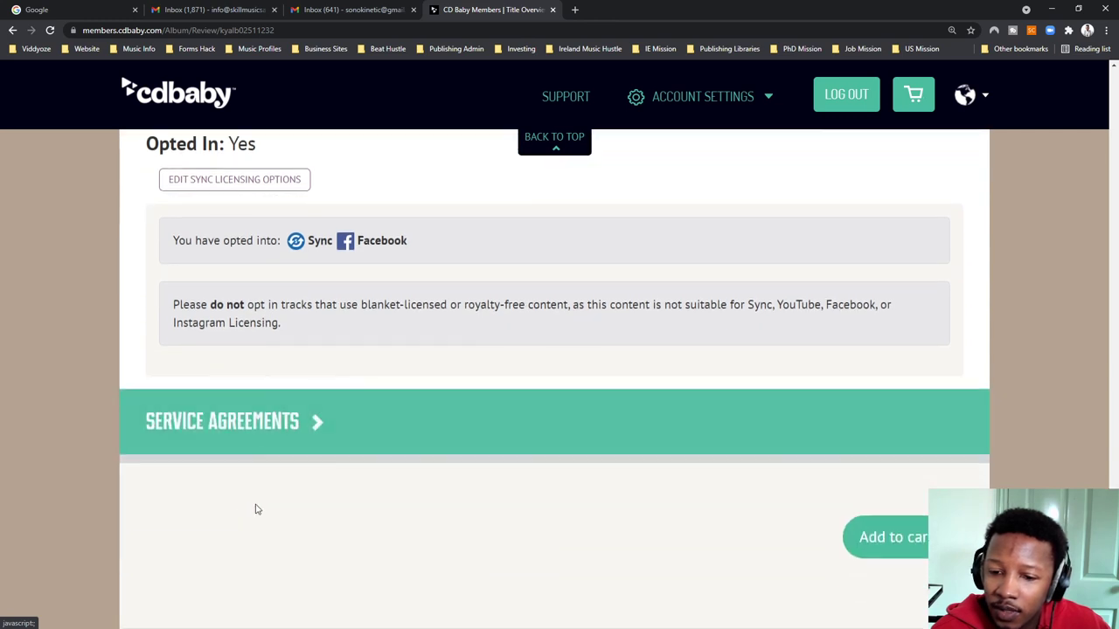
click(321, 420)
scroll(321, 421, down, 1)
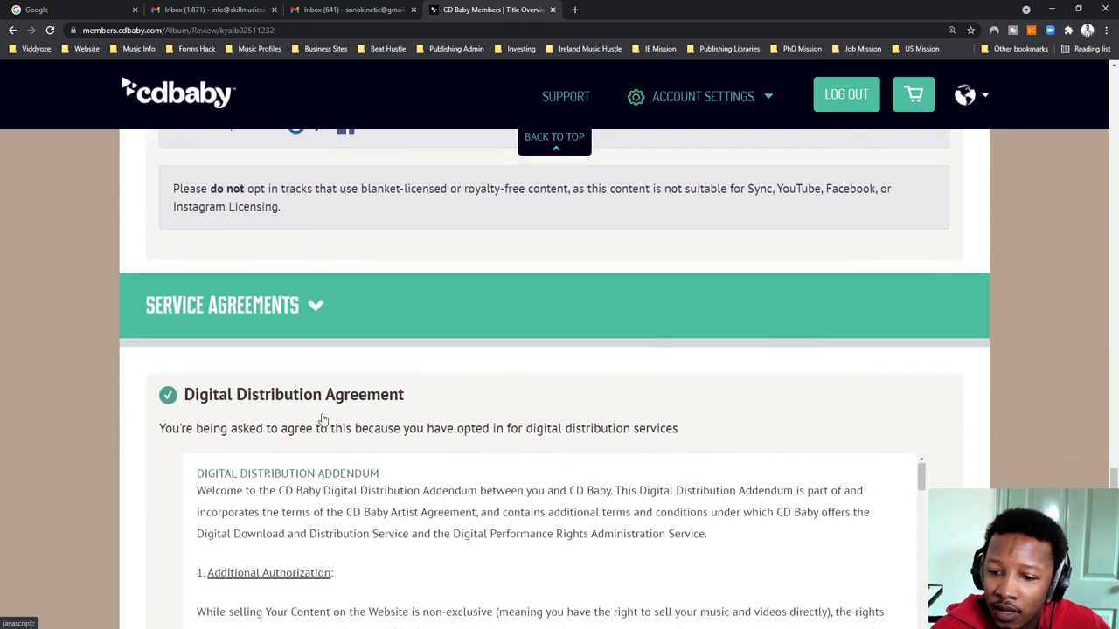
scroll(349, 447, down, 3)
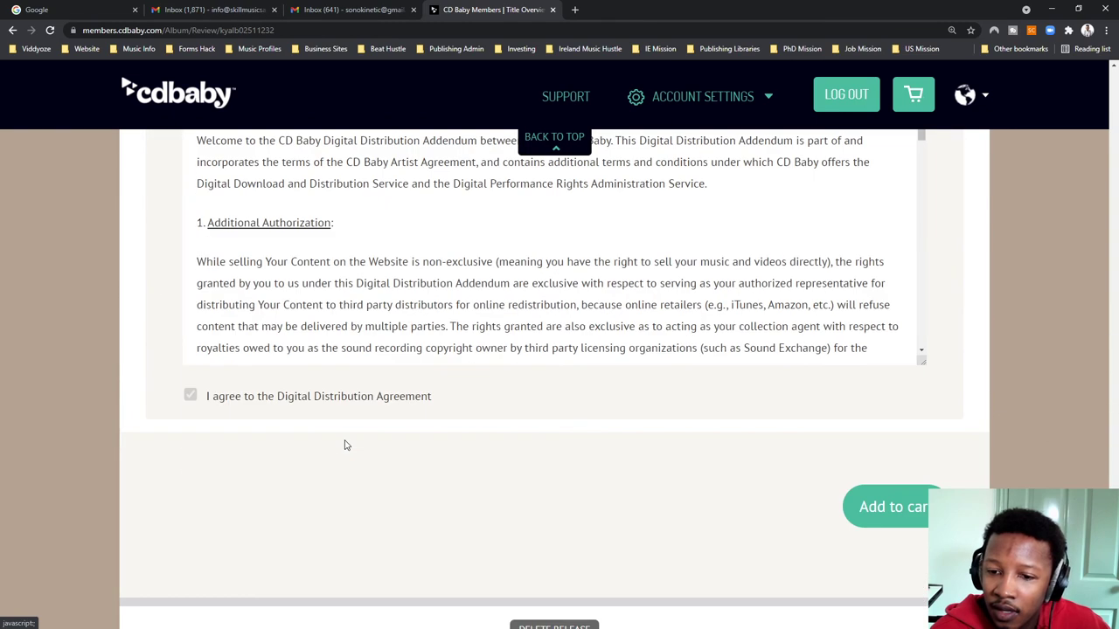
scroll(345, 446, up, 4)
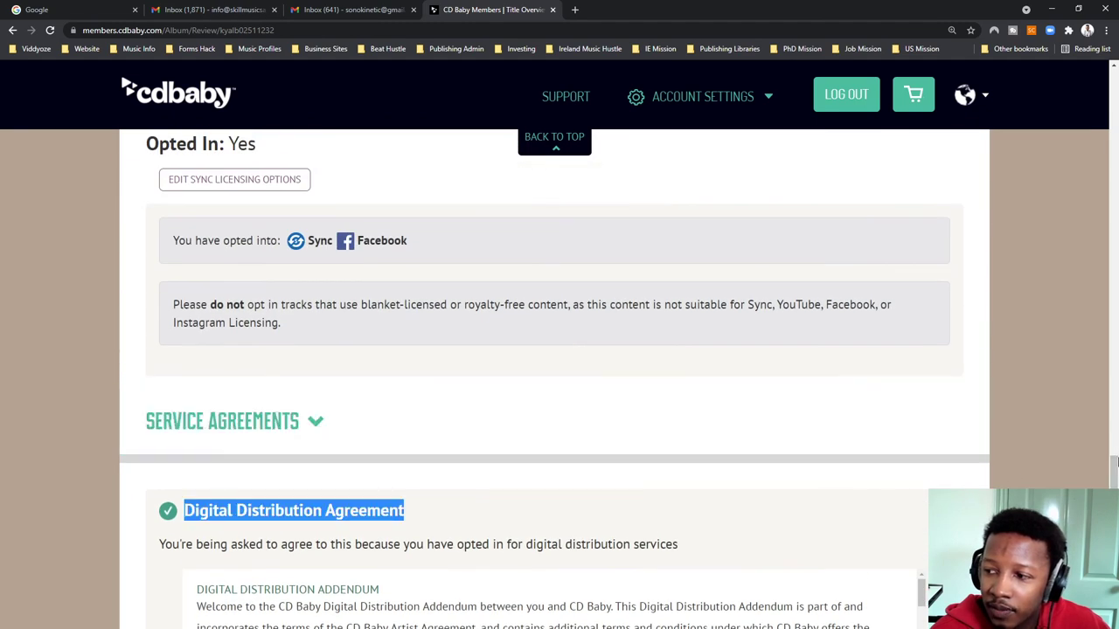
mouse_move(1103, 130)
mouse_down()
mouse_move(1095, 77)
mouse_move(1096, 122)
mouse_up()
click(871, 278)
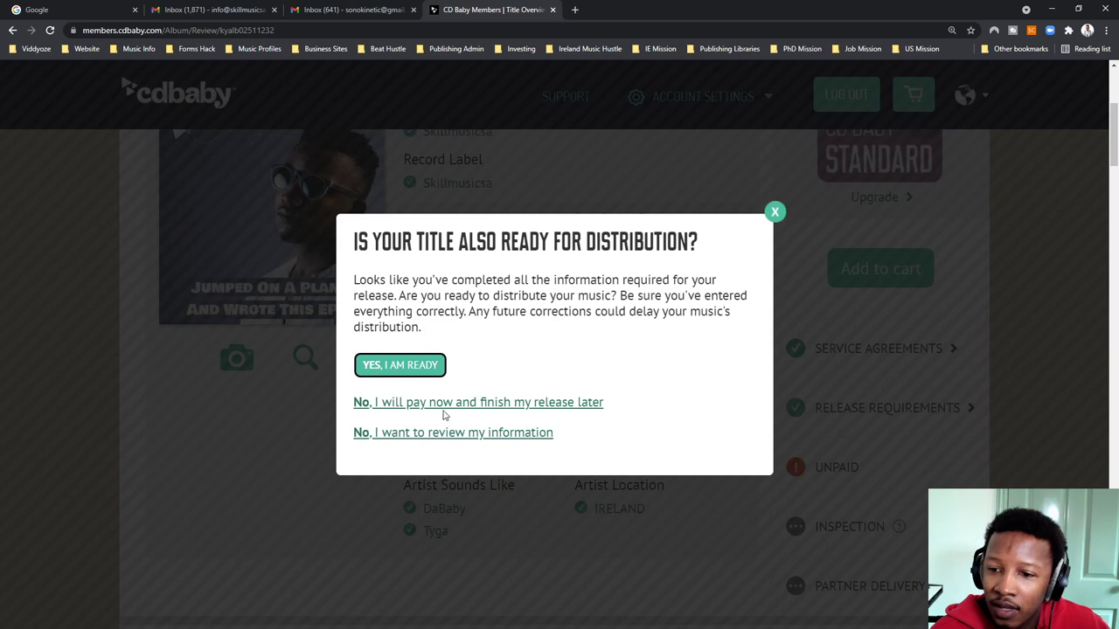
Step: Answer 'Yes, I am ready' to confirm the EP is ready for distribution
click(386, 365)
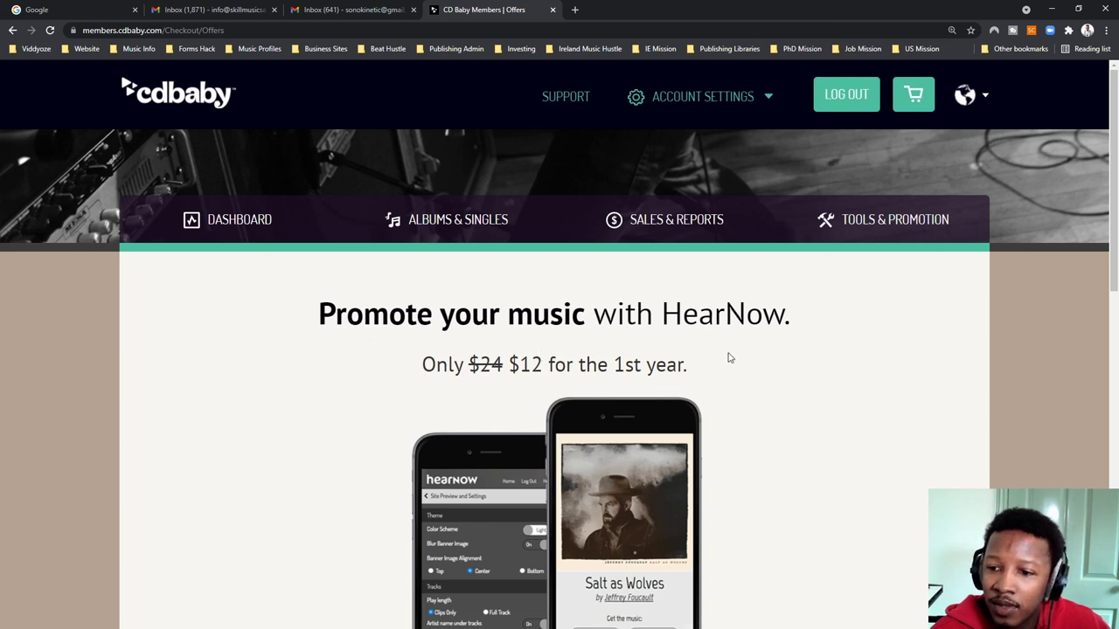
Step: Accept the HearNow bonus offer so it joins the cart at $0.00
scroll(514, 376, down, 2)
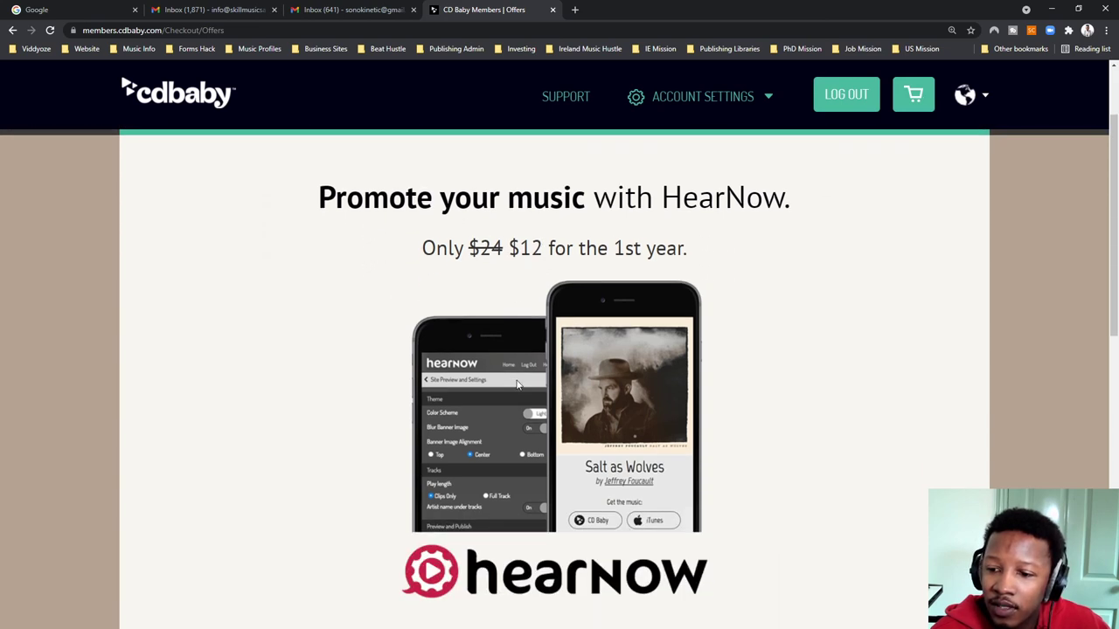
scroll(517, 384, down, 5)
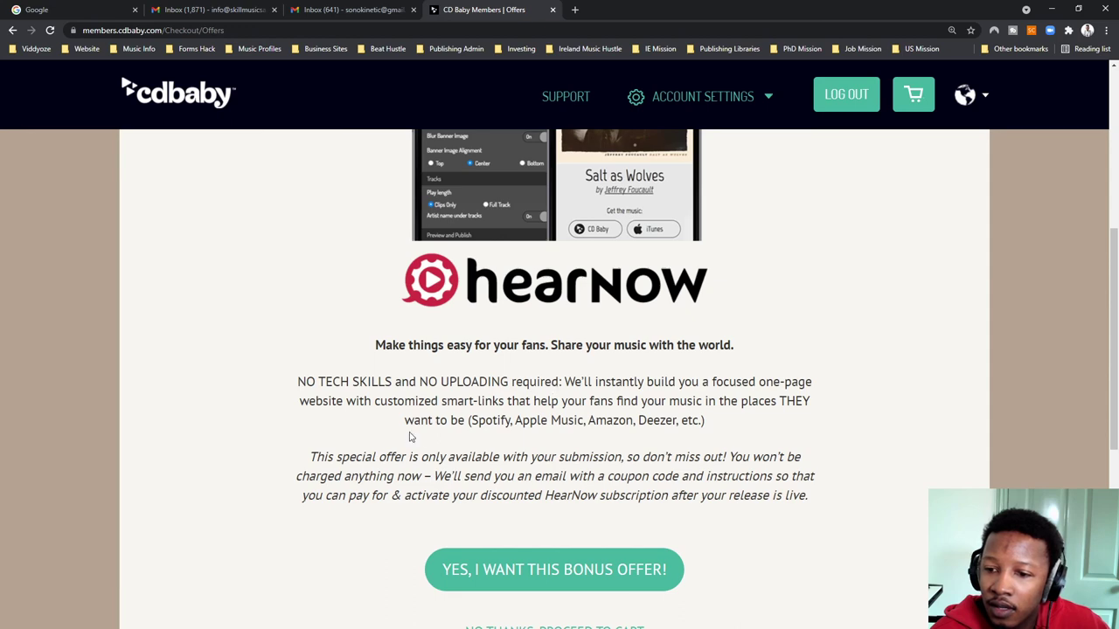
scroll(417, 421, up, 4)
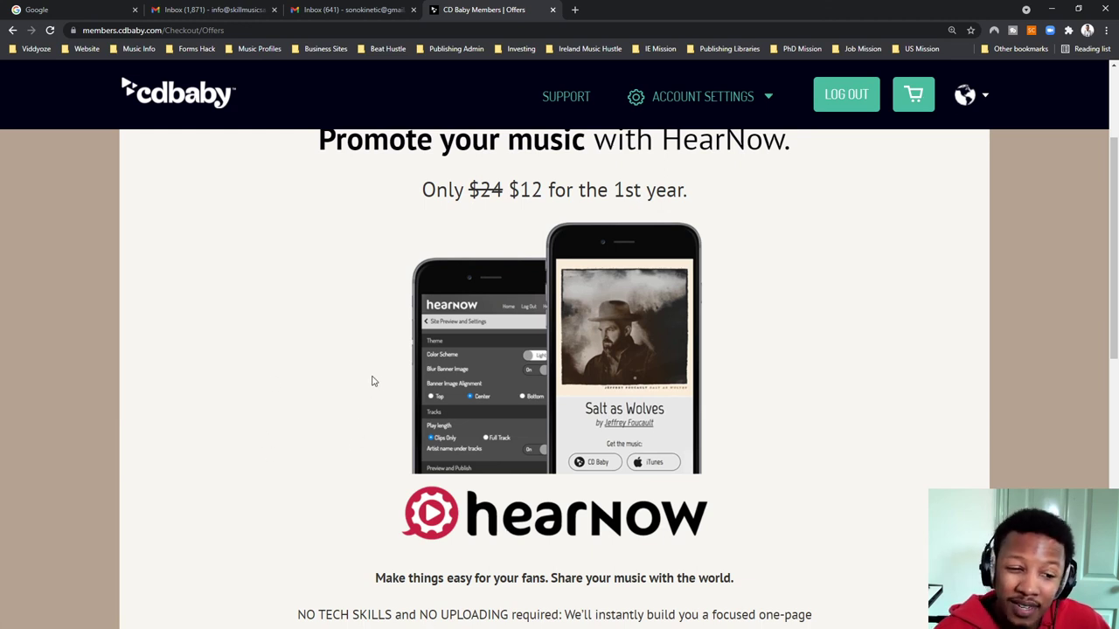
scroll(429, 444, down, 2)
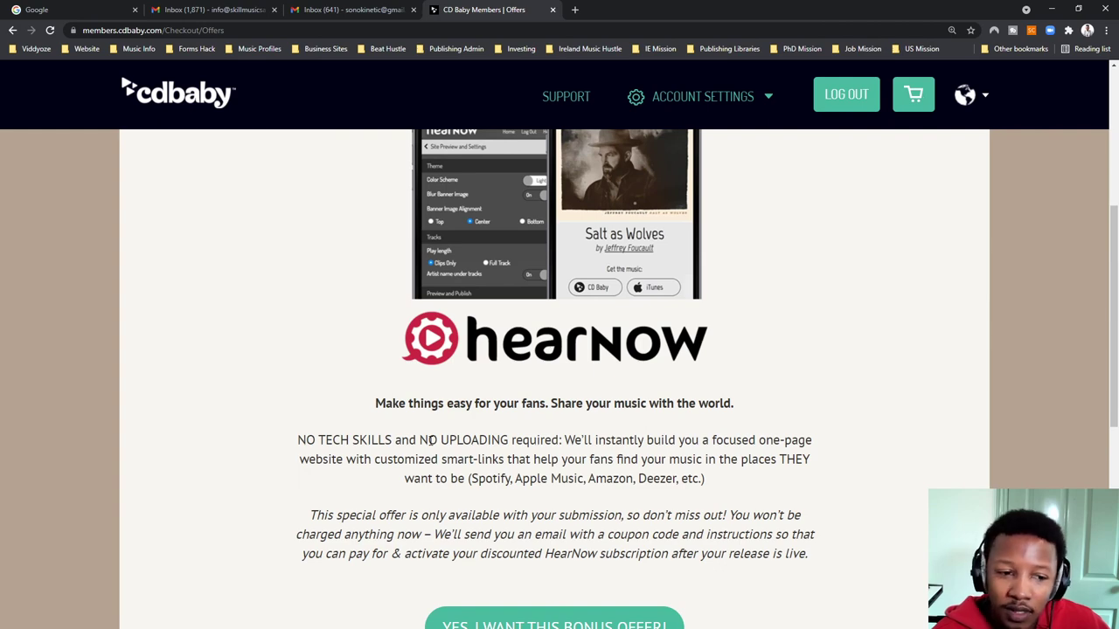
scroll(431, 444, up, 4)
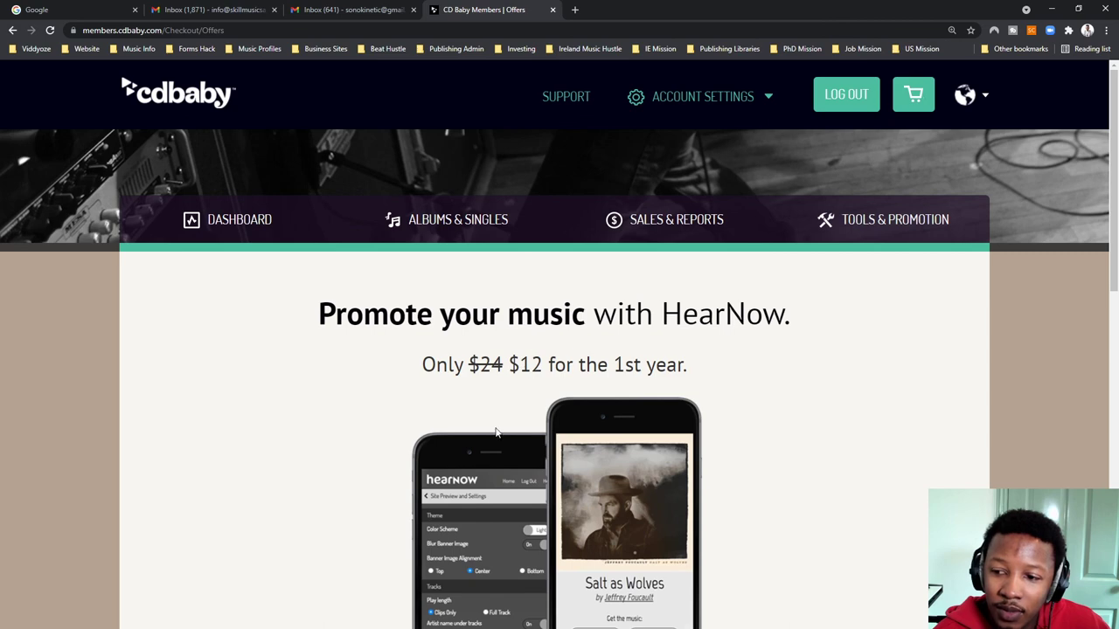
scroll(496, 441, down, 3)
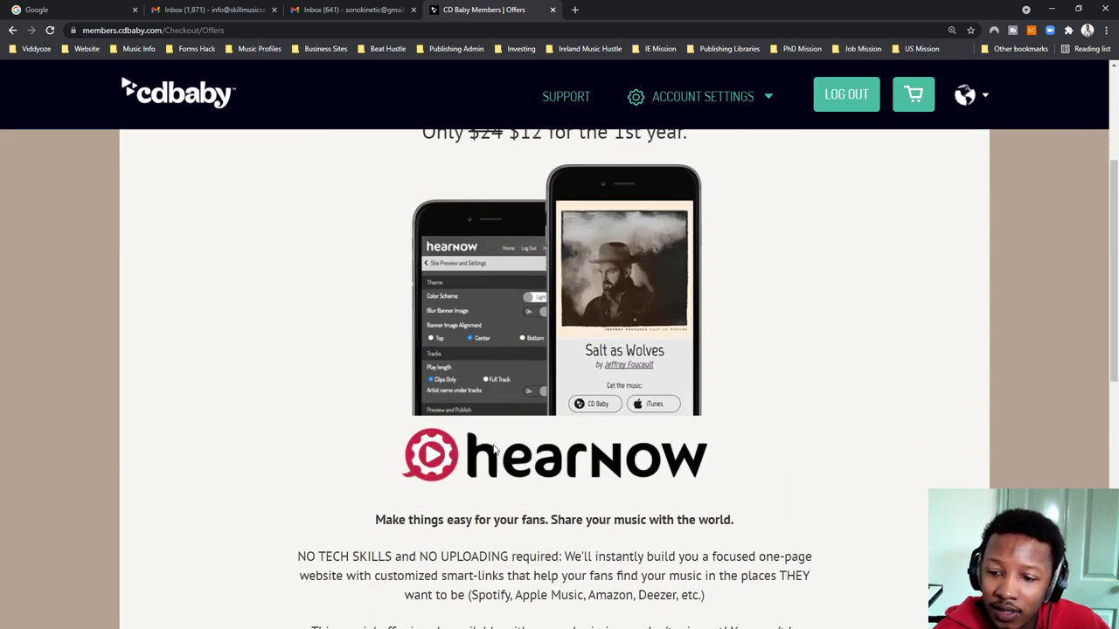
scroll(495, 447, down, 4)
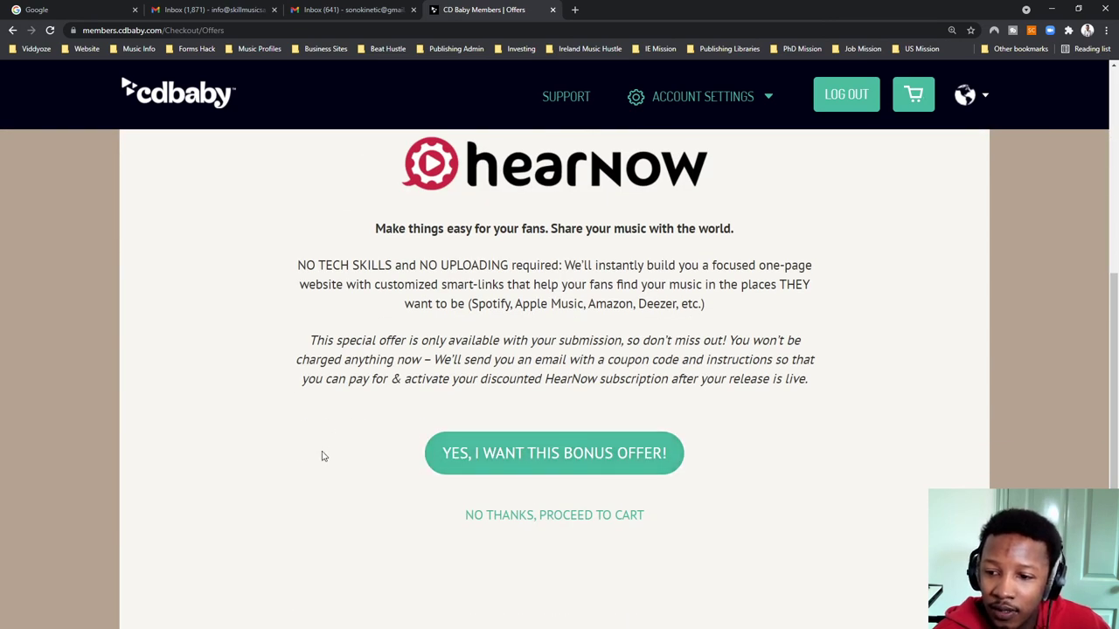
scroll(322, 456, up, 1)
scroll(374, 453, up, 5)
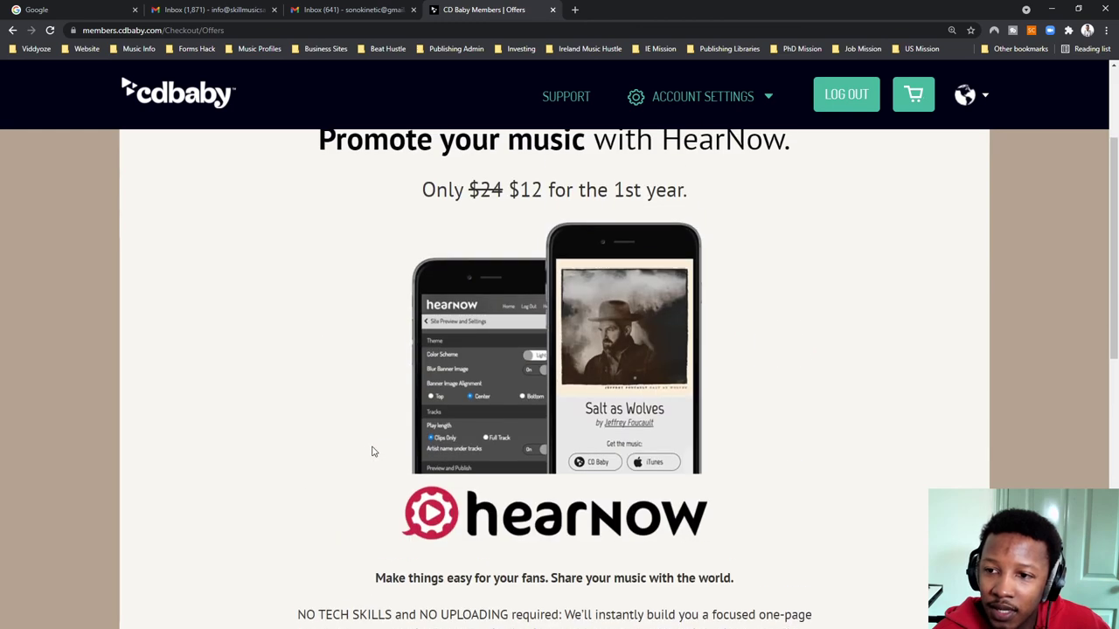
scroll(371, 455, down, 5)
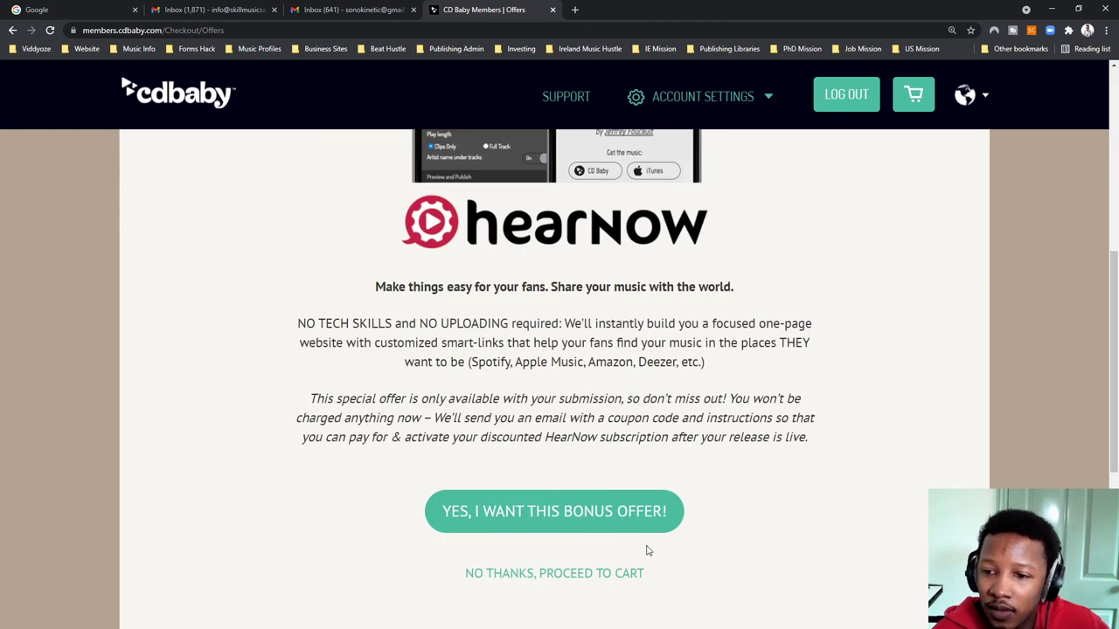
click(576, 521)
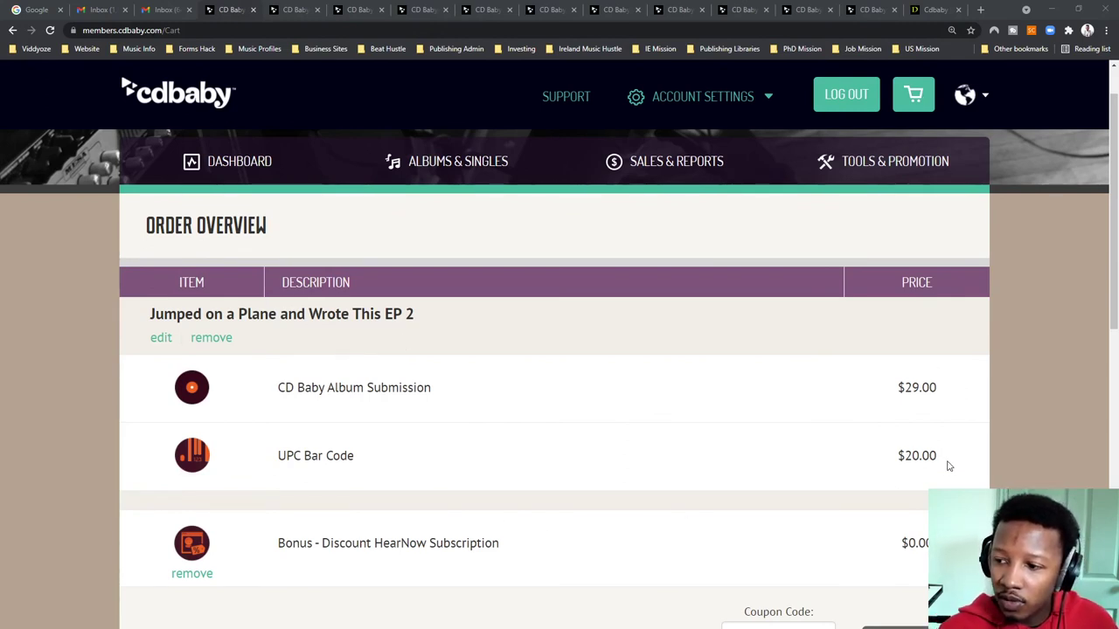
Step: Review the $29 submission and $20 UPC cart totalling $49.00, then check out
scroll(949, 459, down, 2)
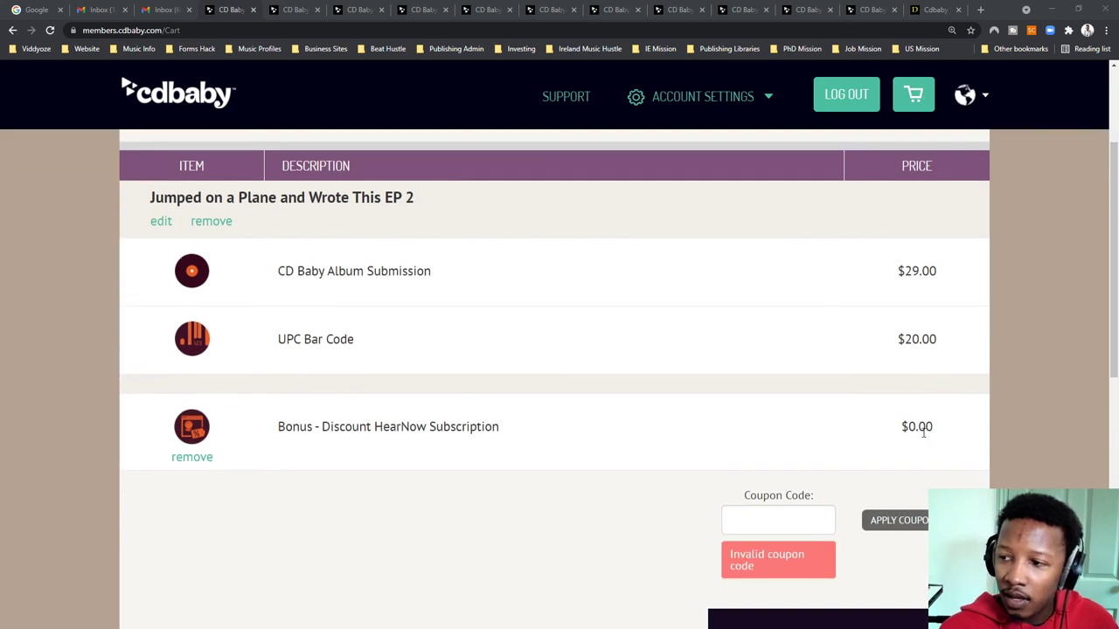
scroll(923, 435, down, 4)
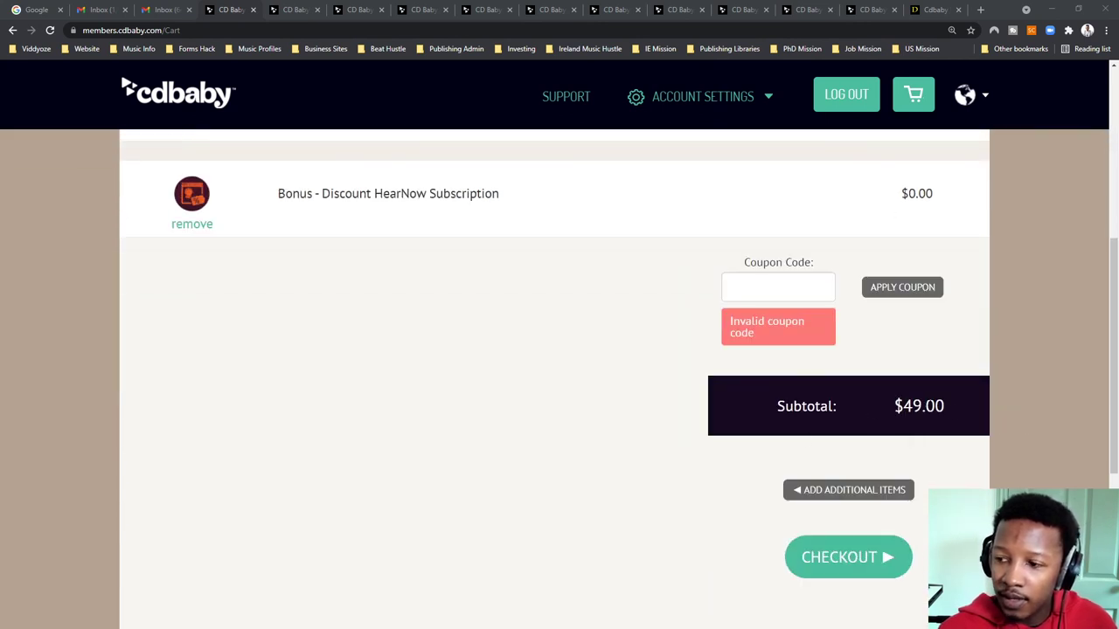
scroll(780, 517, up, 1)
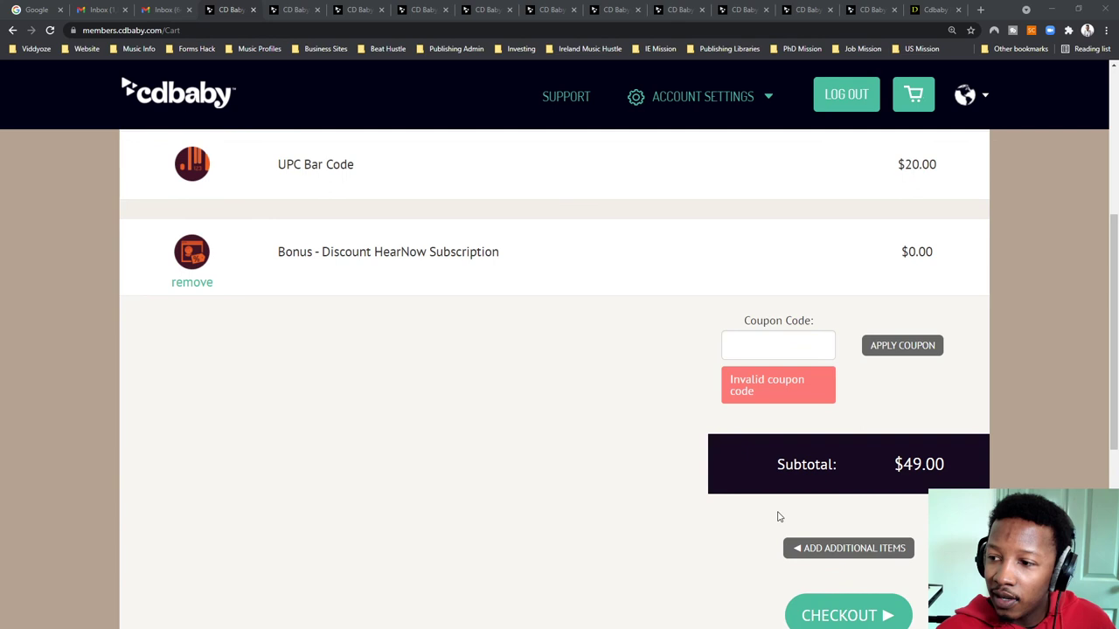
scroll(779, 518, up, 2)
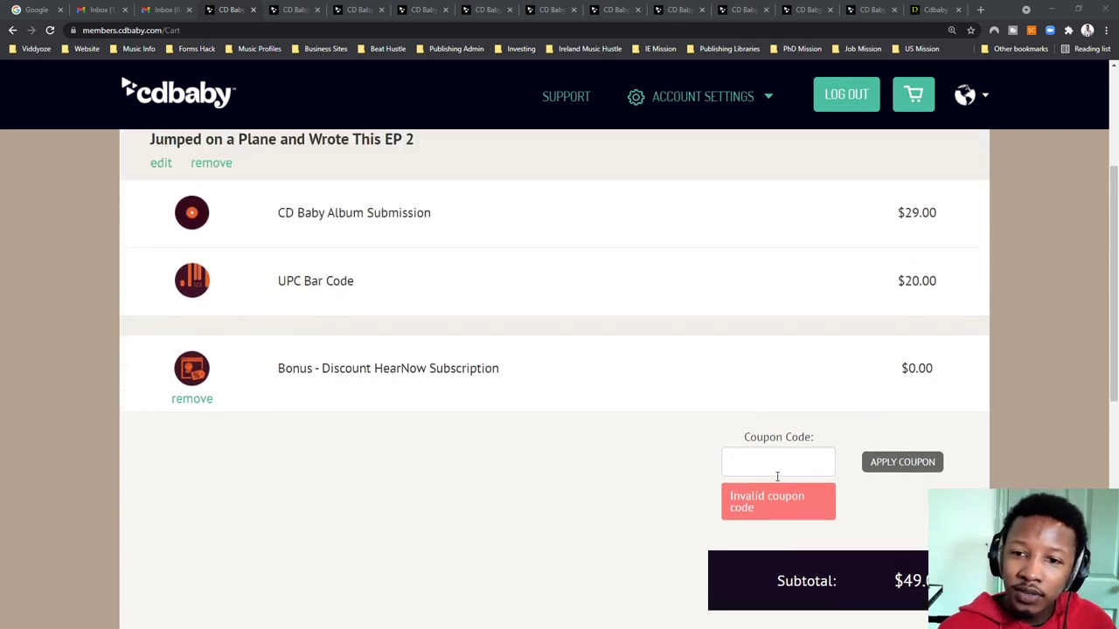
scroll(777, 476, up, 3)
scroll(776, 477, down, 4)
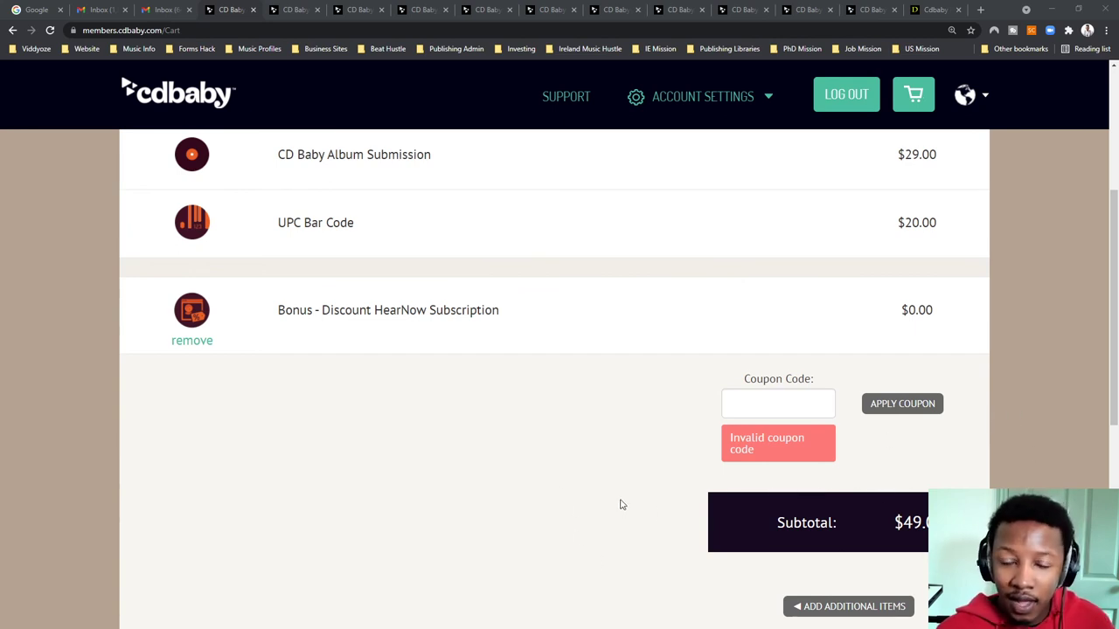
scroll(621, 505, up, 4)
scroll(622, 503, down, 2)
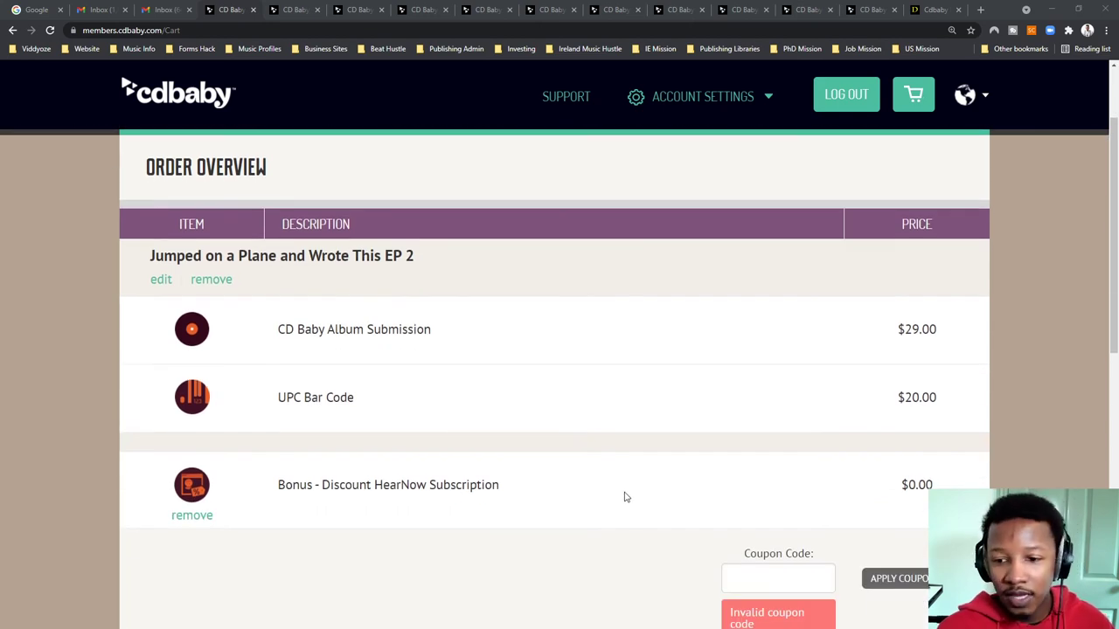
scroll(647, 498, down, 3)
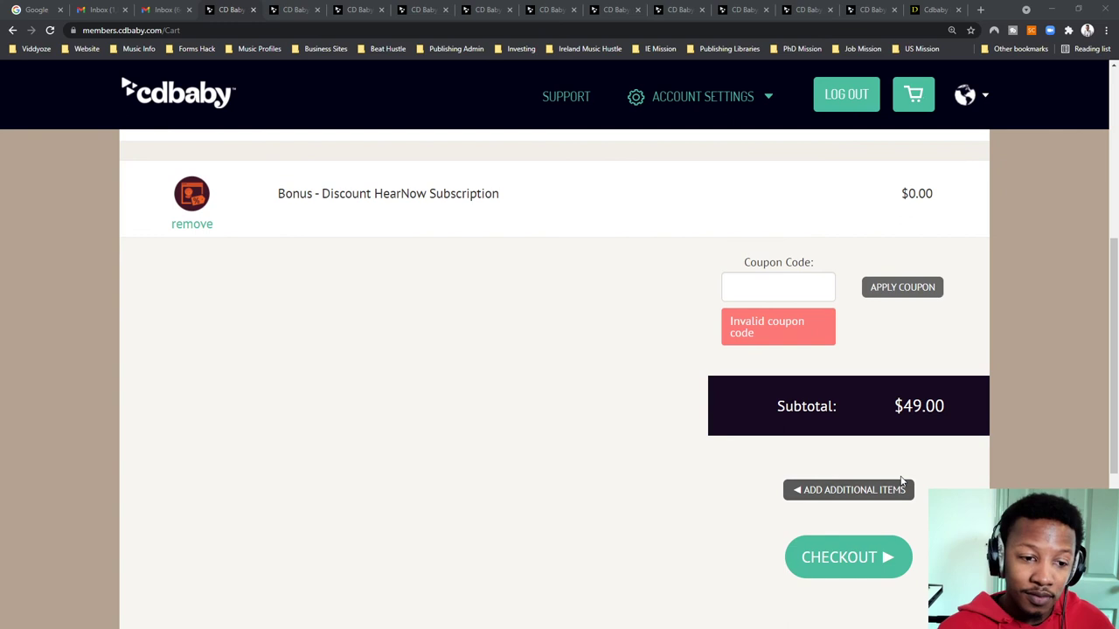
scroll(904, 511, up, 4)
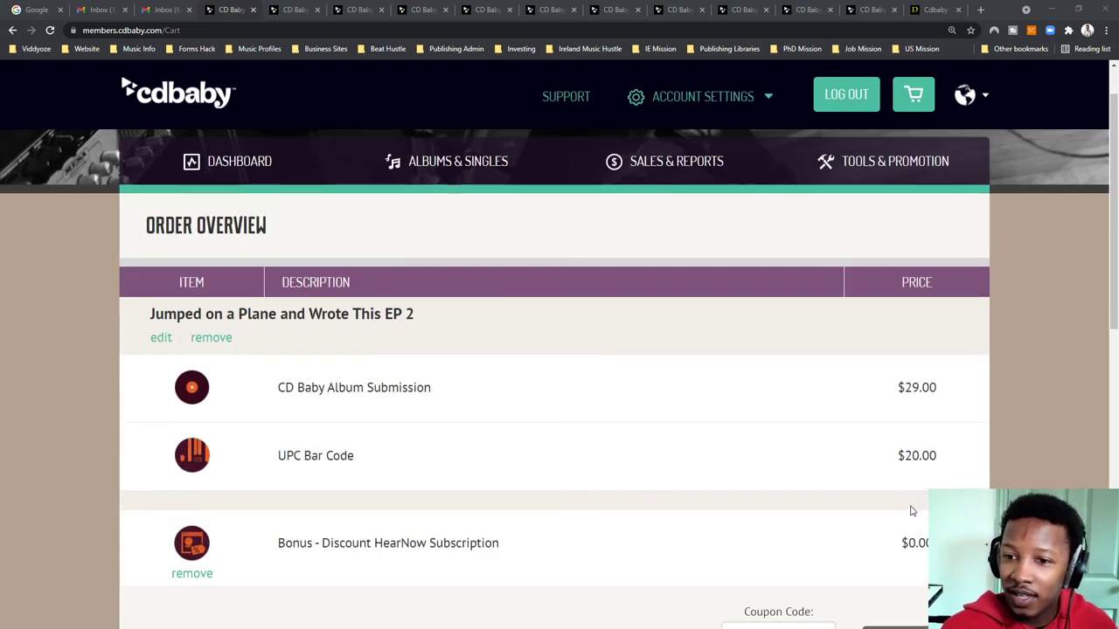
scroll(909, 515, down, 3)
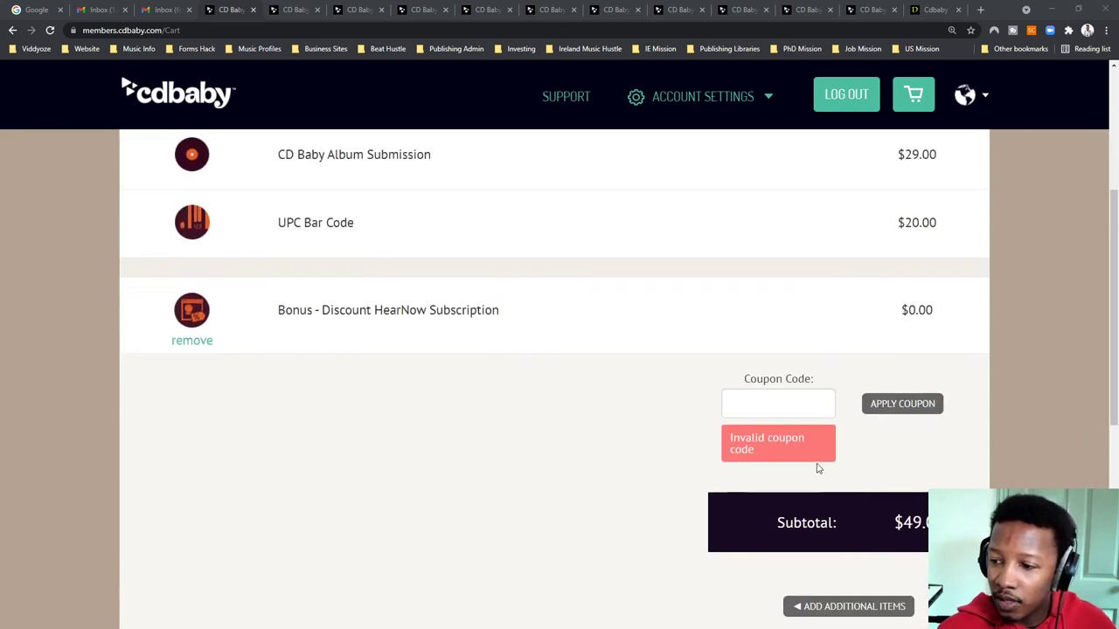
scroll(818, 469, down, 2)
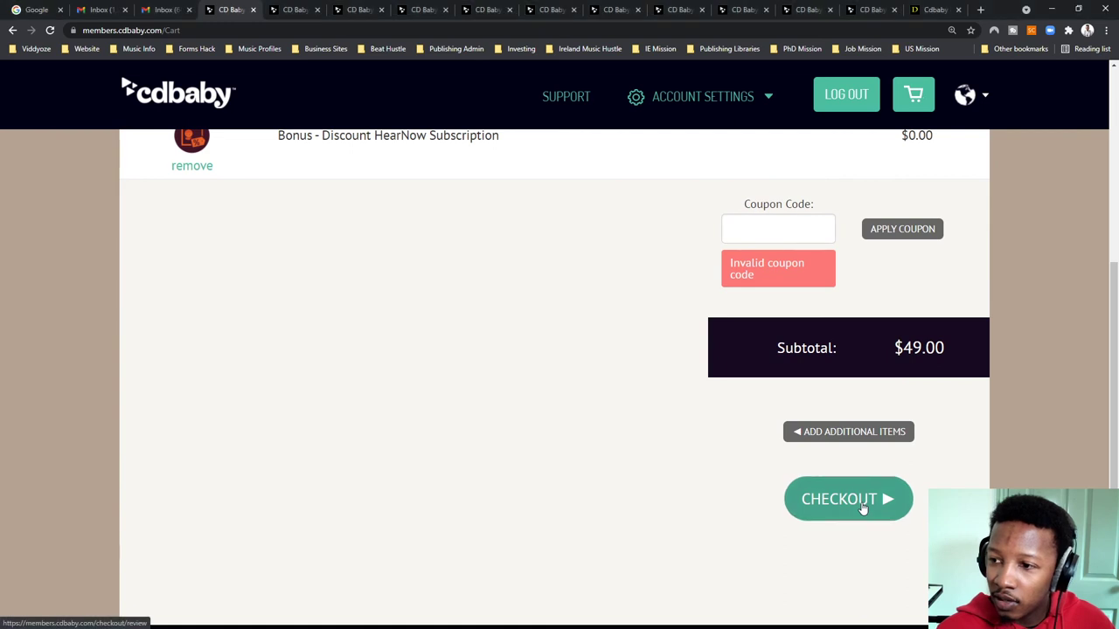
click(863, 509)
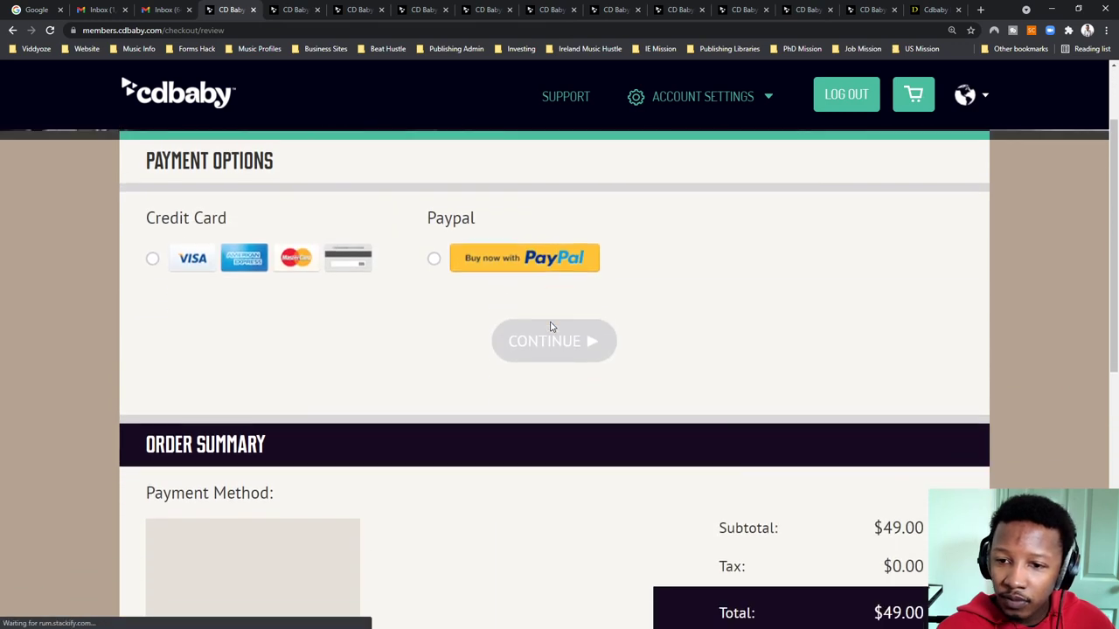
Step: Scroll through the checkout page reviewing payment options for the $49.00 order
scroll(549, 361, down, 3)
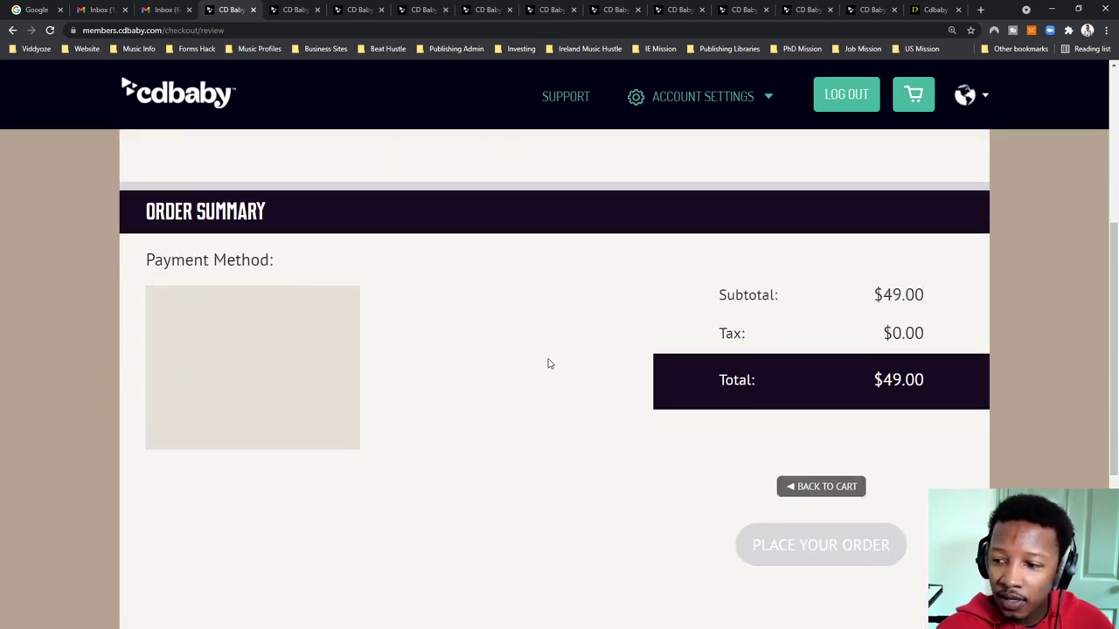
scroll(548, 363, down, 3)
scroll(549, 364, up, 3)
scroll(549, 364, up, 3)
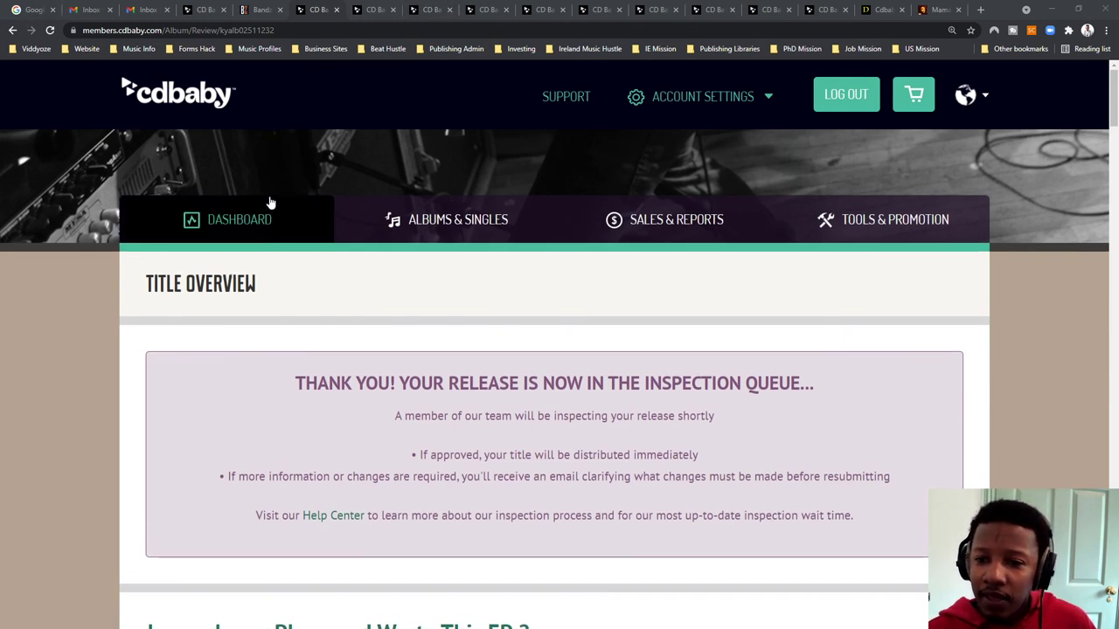
Step: From the Dashboard, go to Albums & Singles, find the paid EP and open its title overview
click(276, 231)
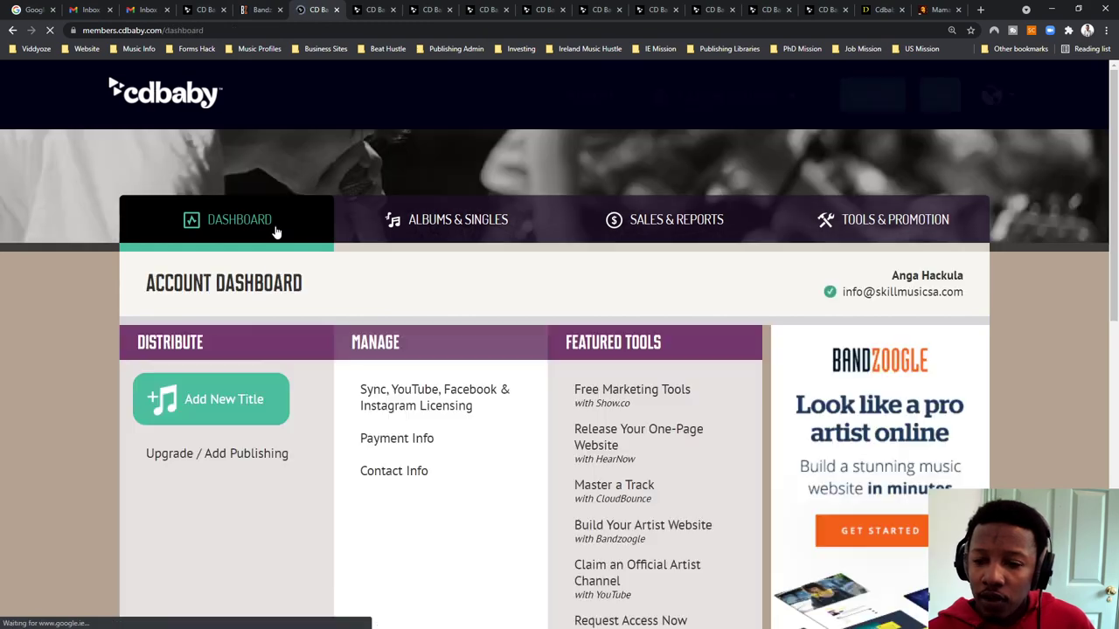
scroll(612, 384, down, 2)
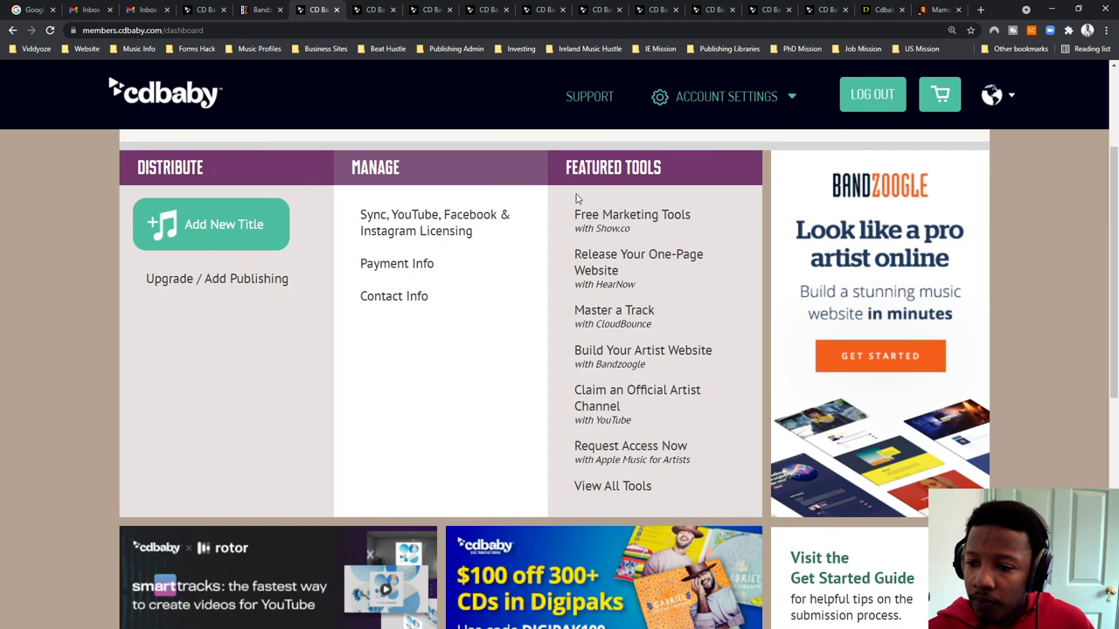
scroll(428, 325, up, 2)
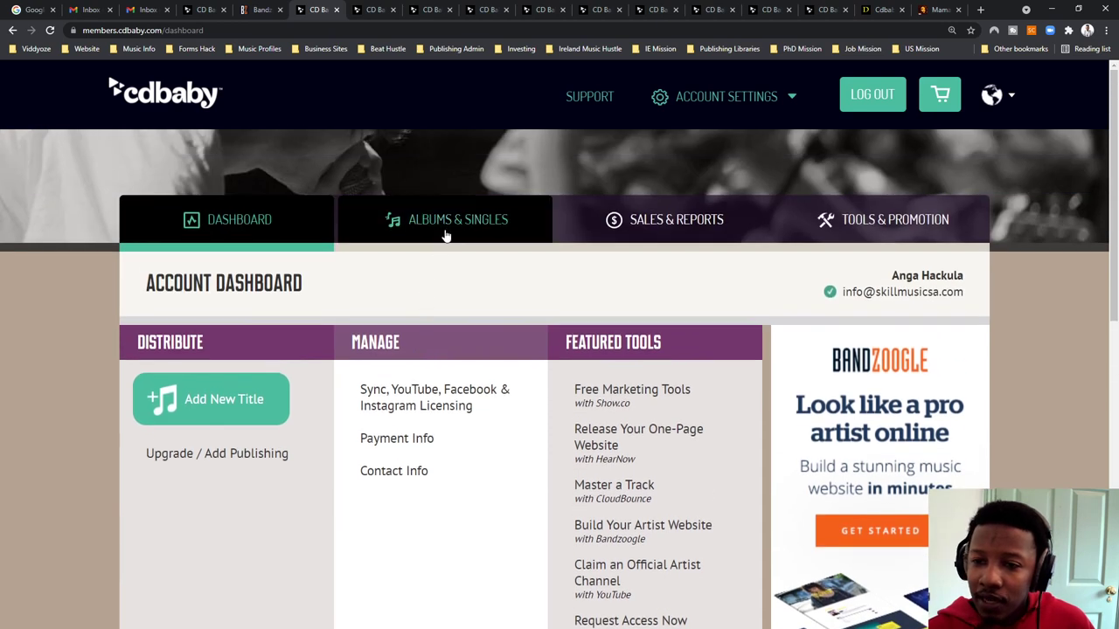
click(426, 243)
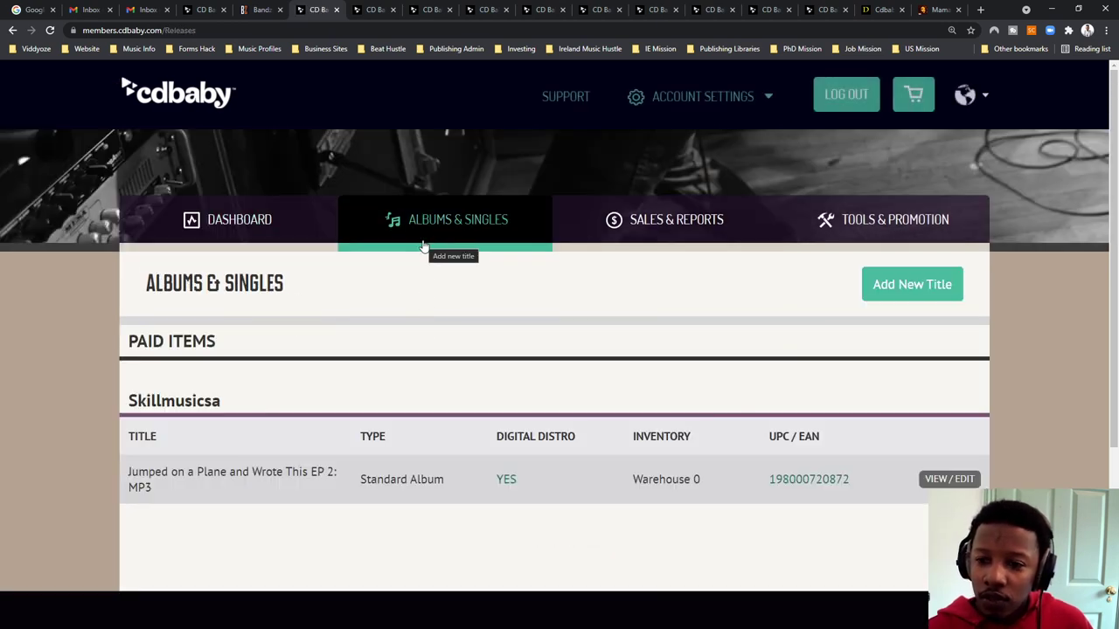
scroll(496, 313, down, 2)
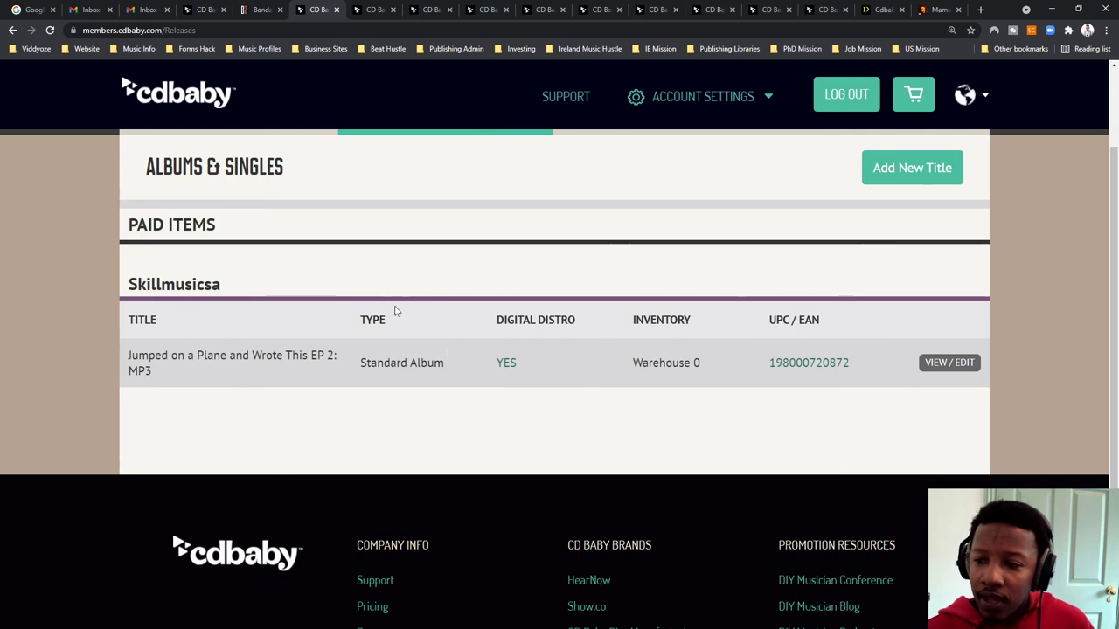
click(928, 365)
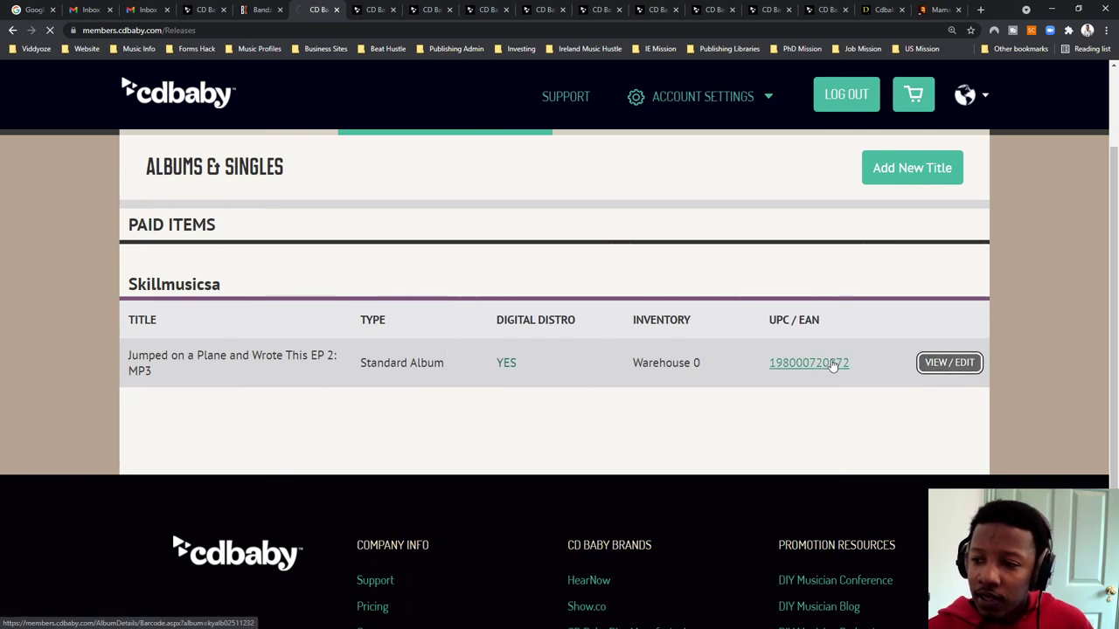
Step: Scroll through the EP's Title Overview to review its status and assigned UPC
scroll(522, 352, down, 4)
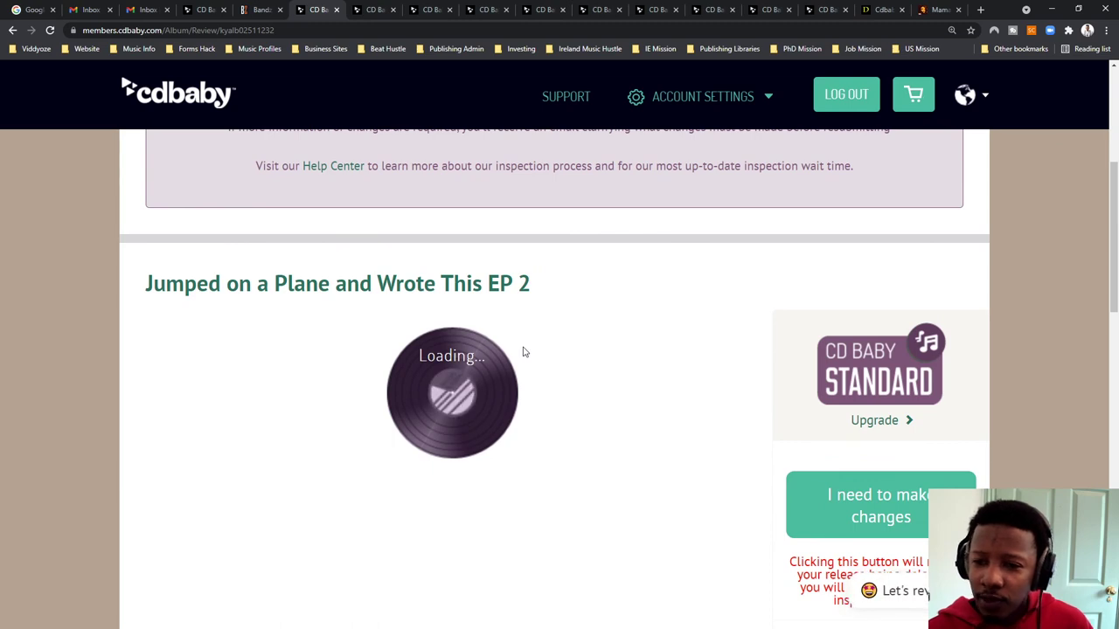
scroll(517, 372, down, 5)
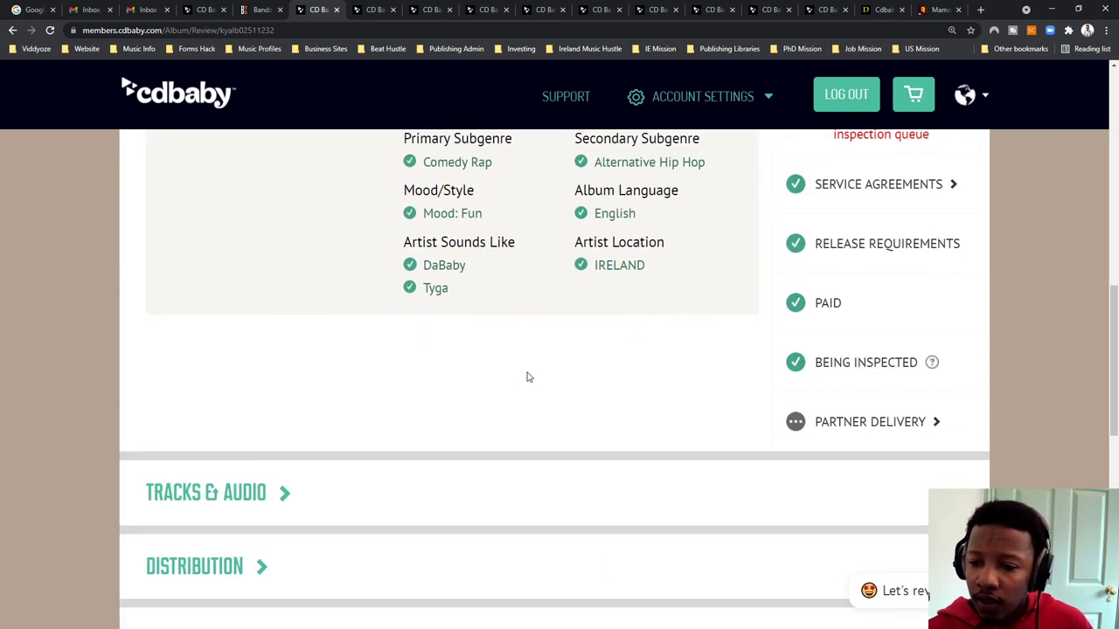
scroll(527, 376, up, 2)
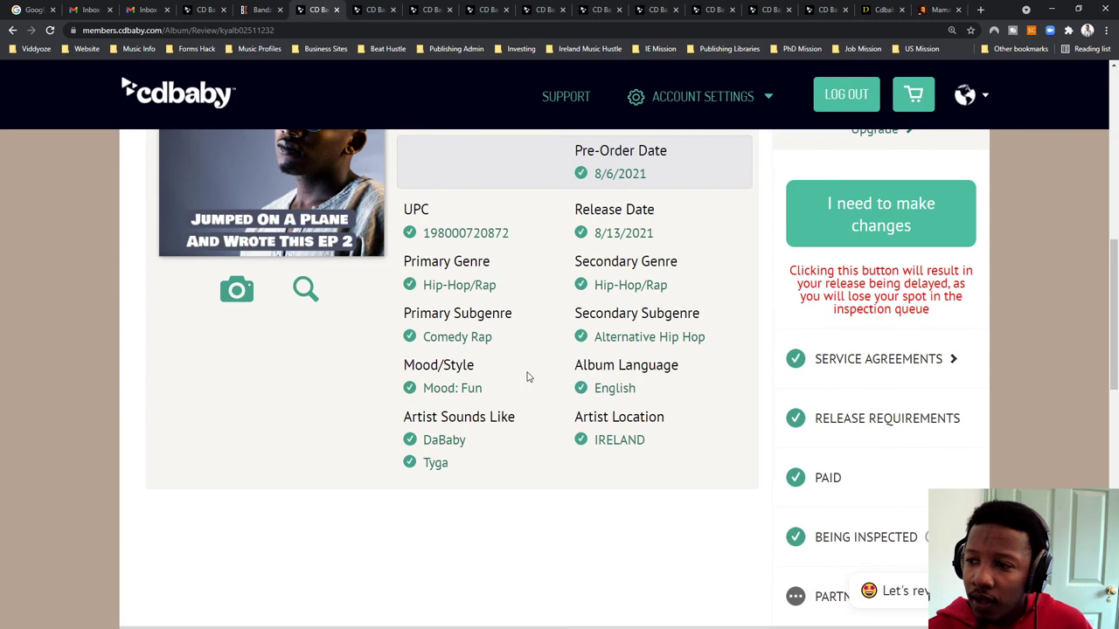
scroll(549, 366, up, 3)
scroll(549, 365, down, 2)
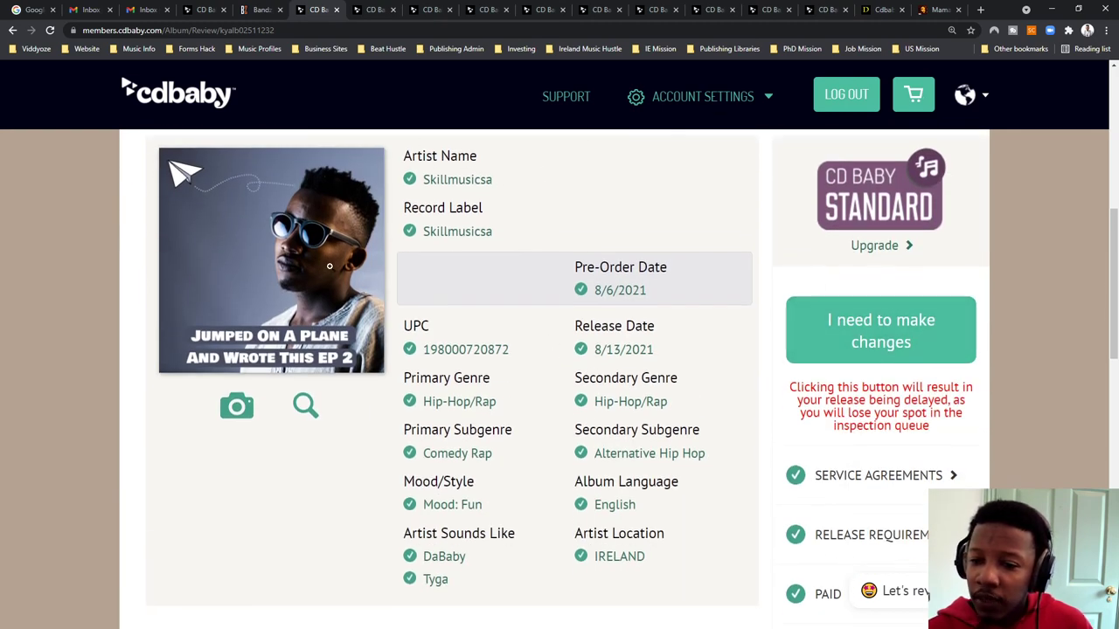
scroll(505, 343, down, 4)
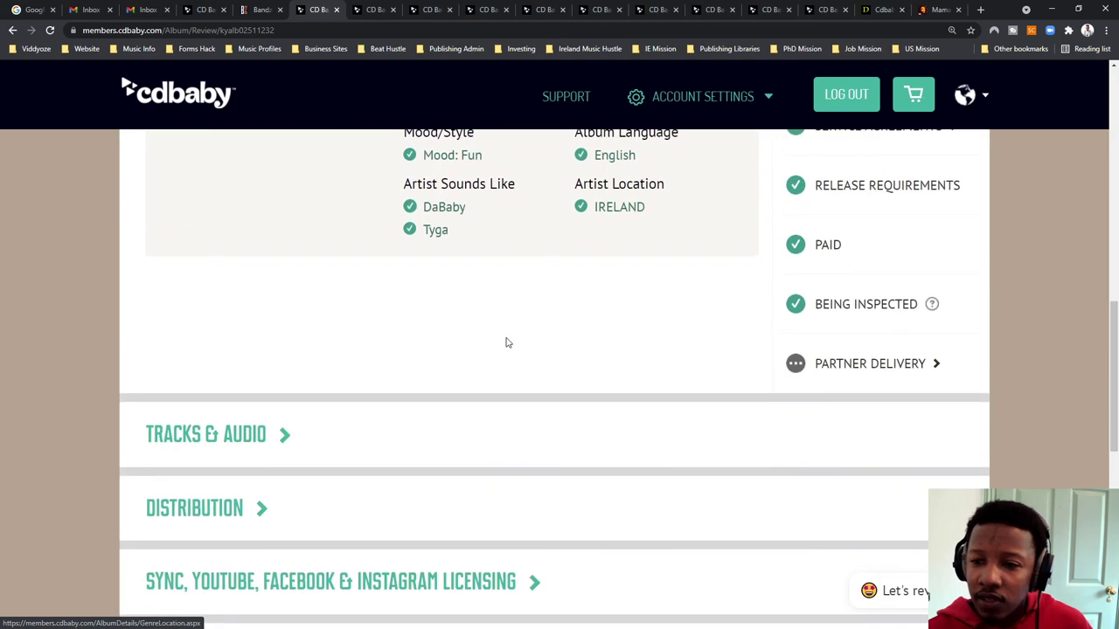
scroll(505, 343, down, 5)
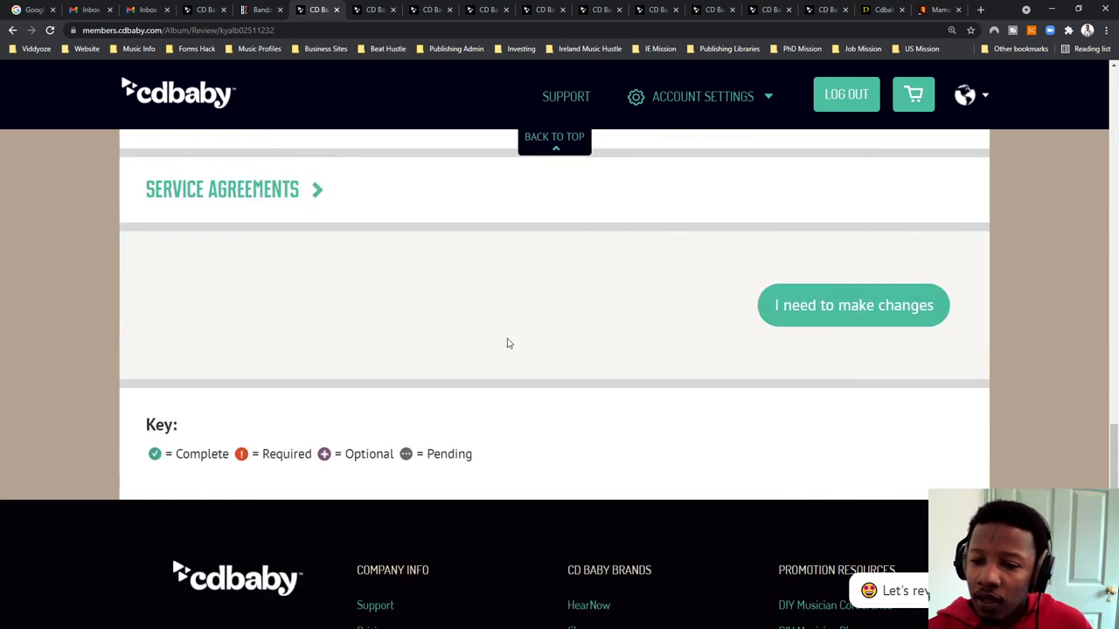
scroll(507, 343, up, 10)
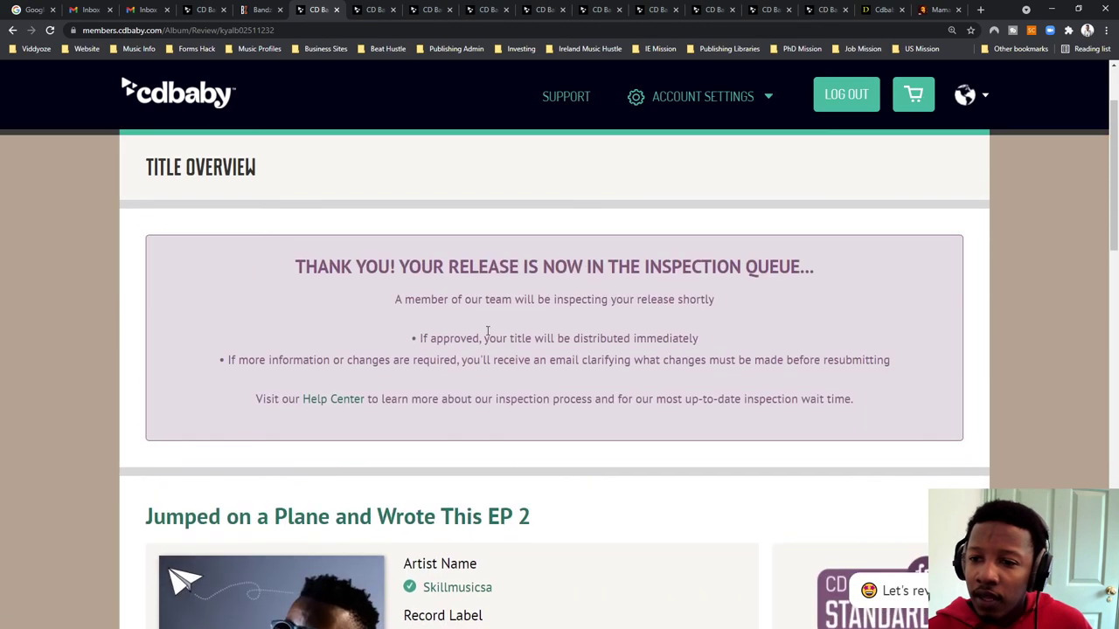
Step: Highlight the inspection-queue heading and the sentence about inspecting the release, then clear it
drag(298, 267, 844, 245)
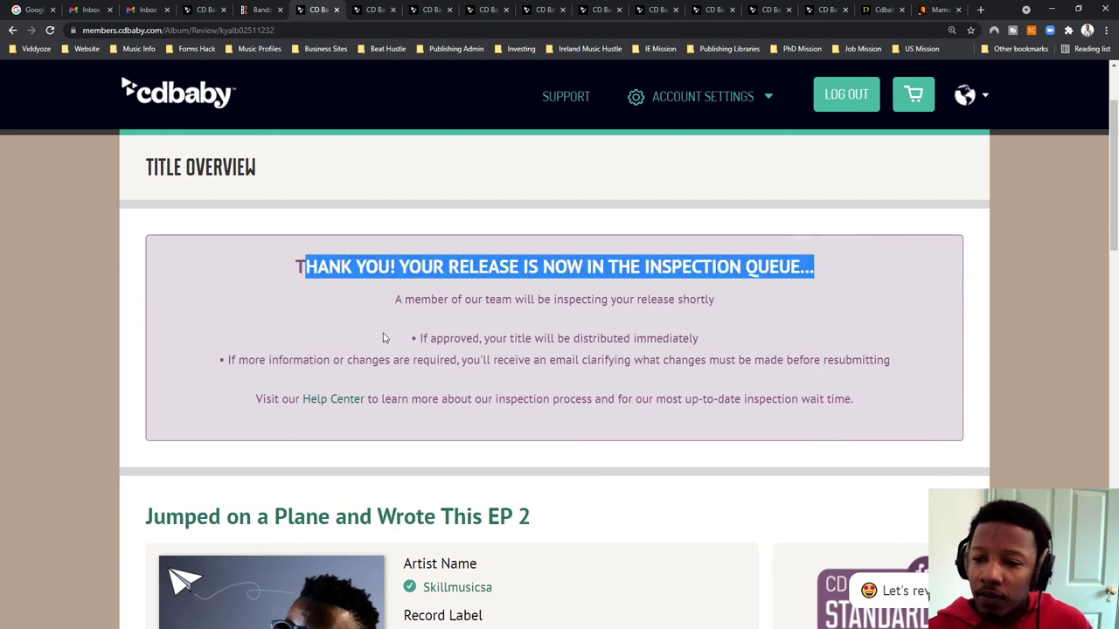
drag(390, 316, 718, 304)
click(525, 335)
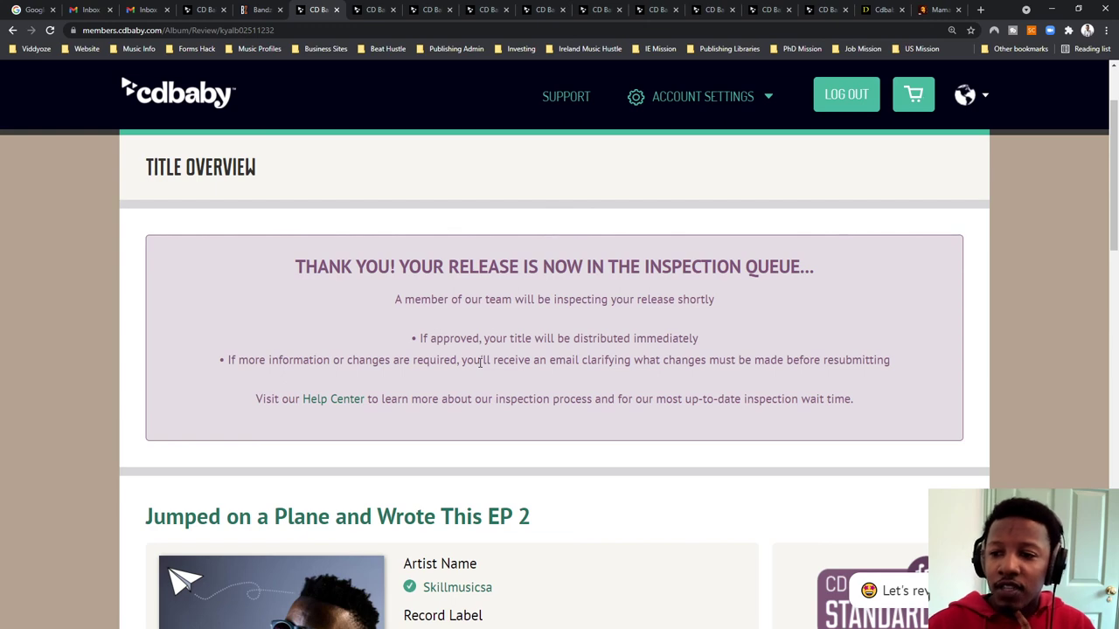
scroll(383, 379, down, 15)
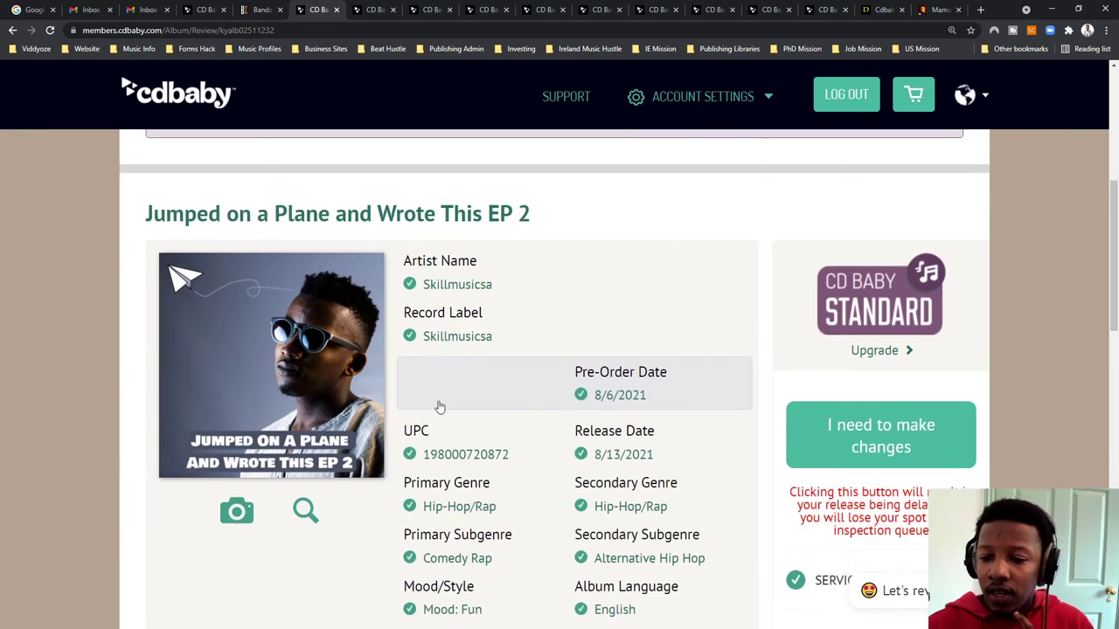